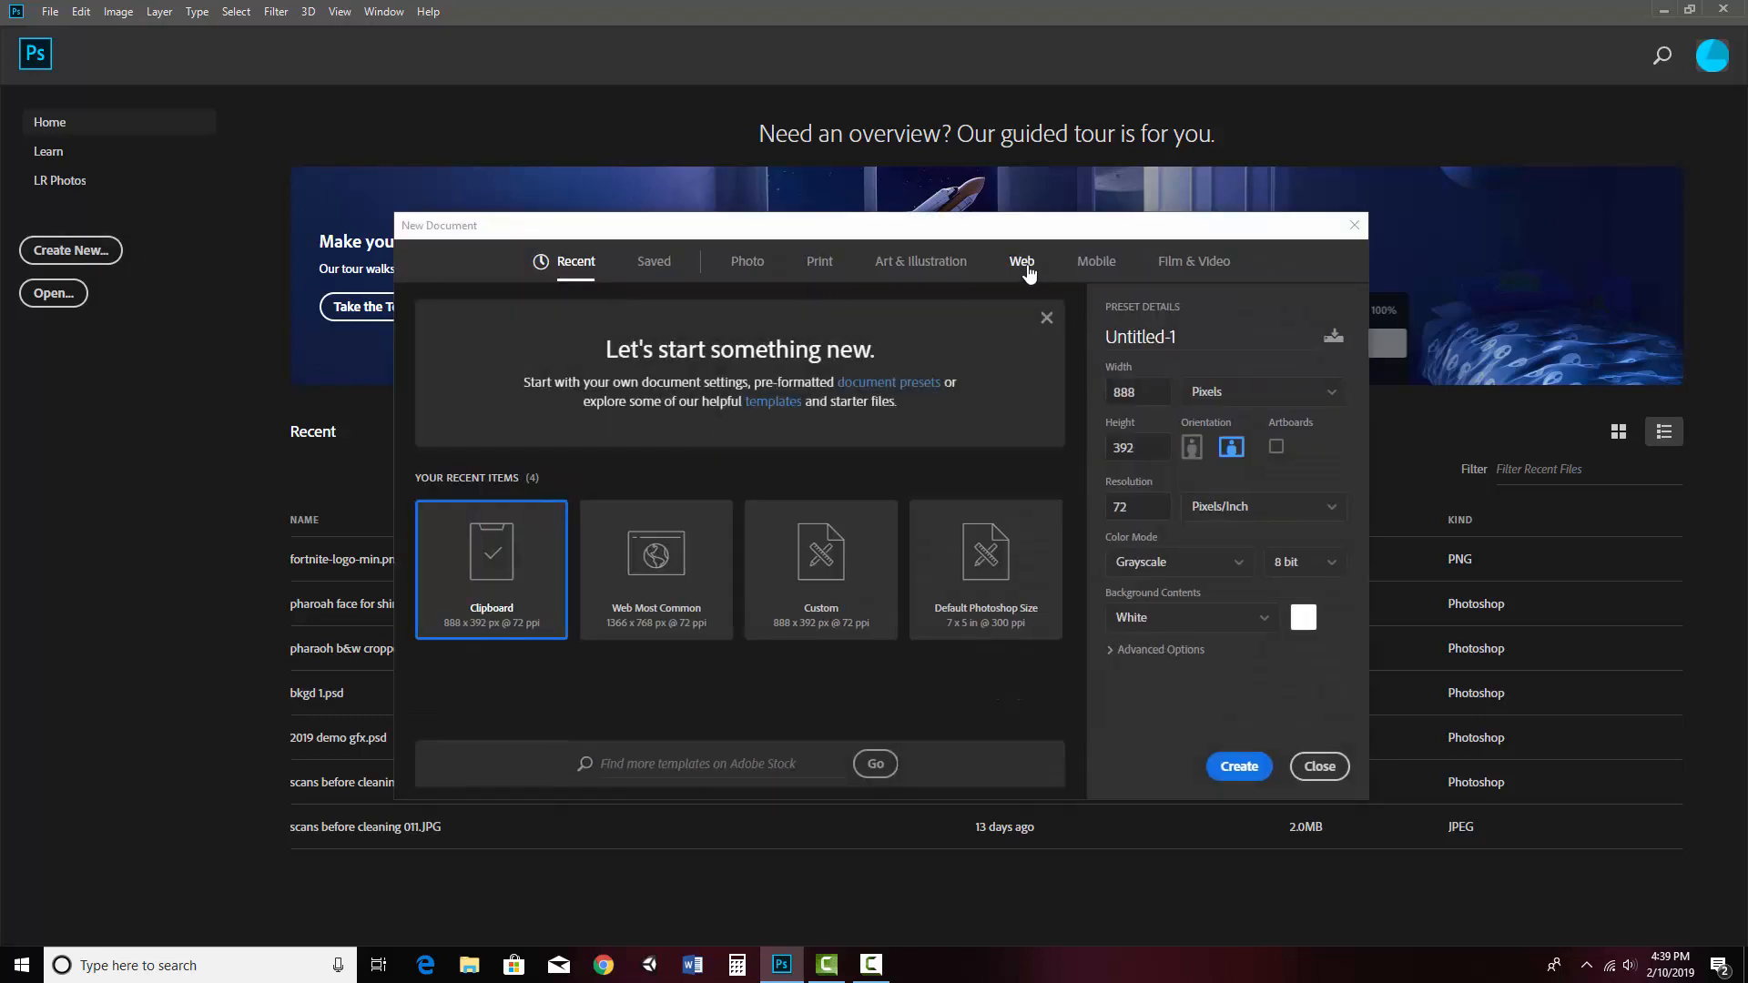
Create a new document from the Web Most Common preset, 1366 x 768 px at 72 ppi with a white background.
click(1020, 276)
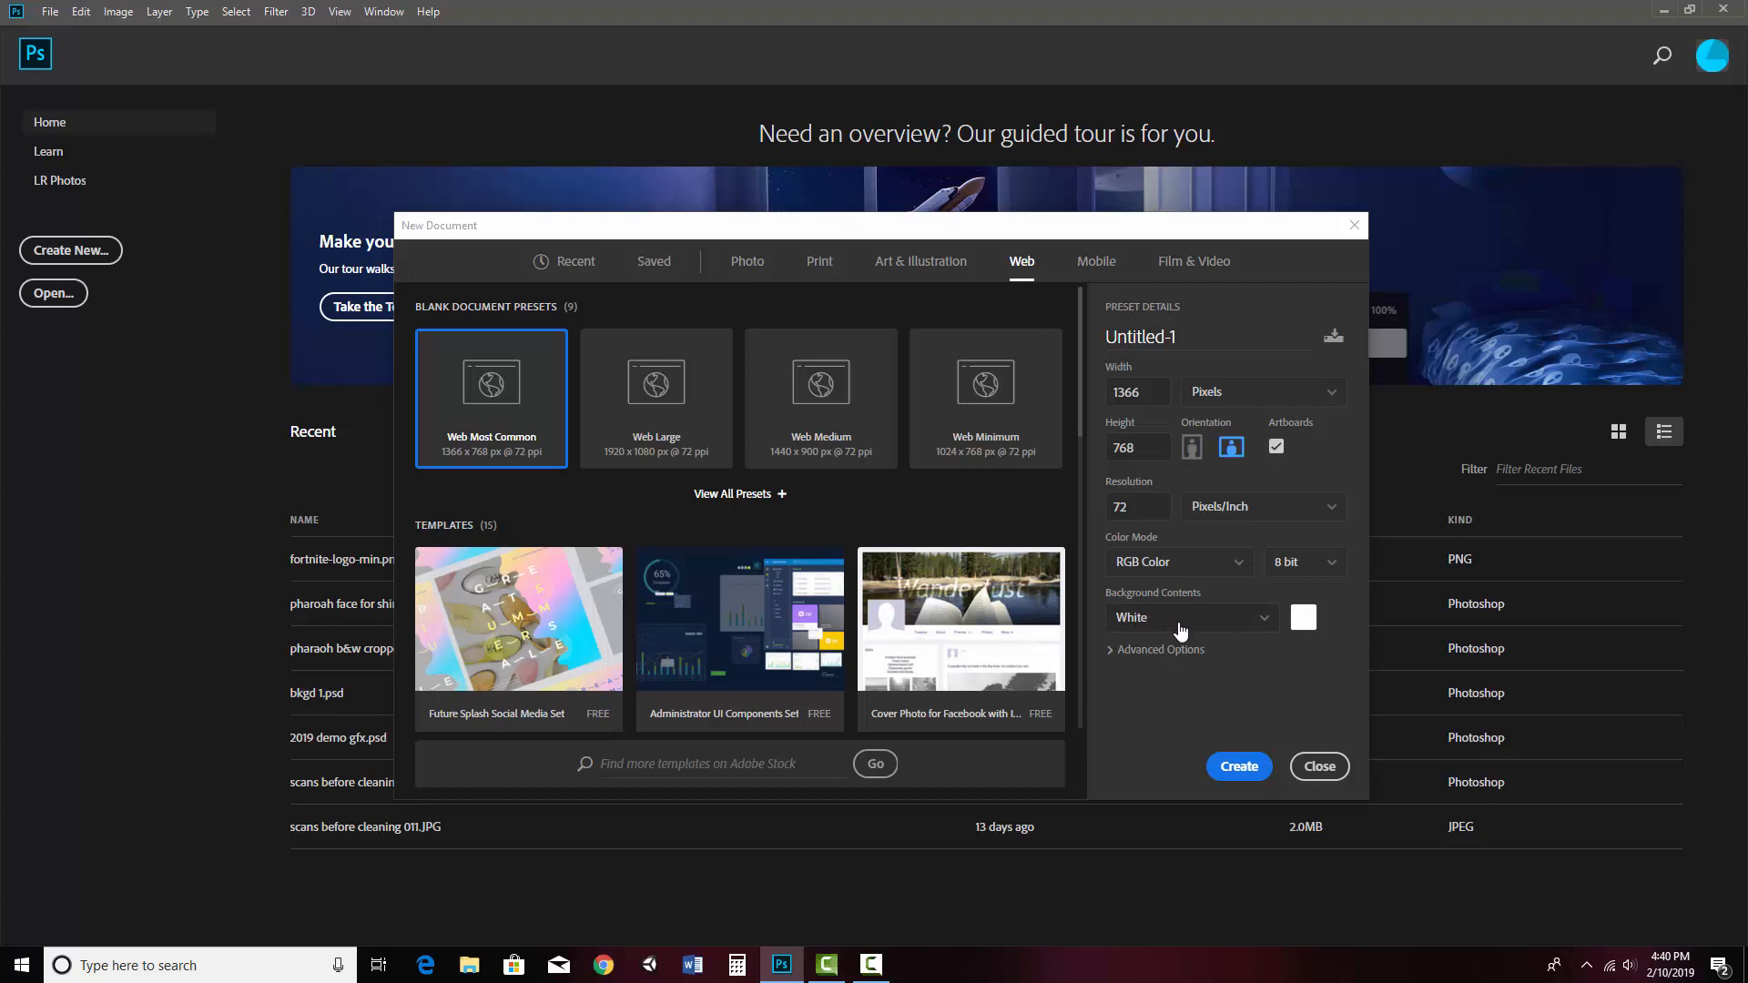
click(1240, 766)
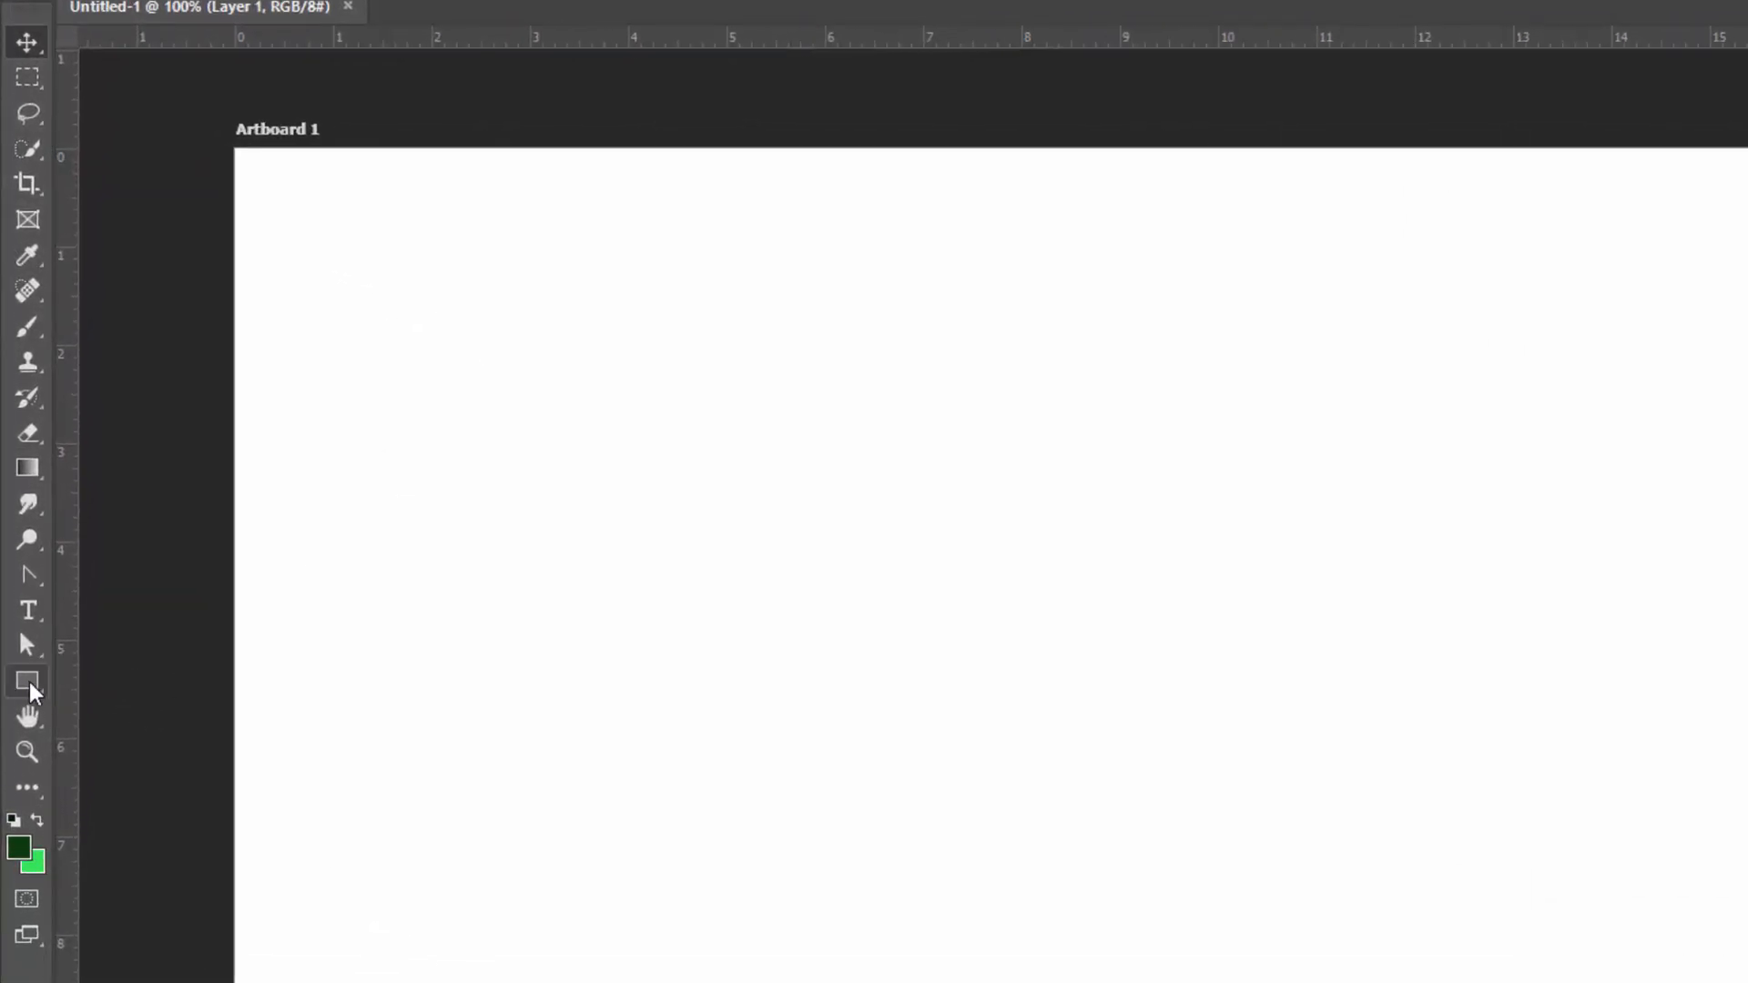
Set the foreground color to the bright blue 1f32e8.
click(21, 851)
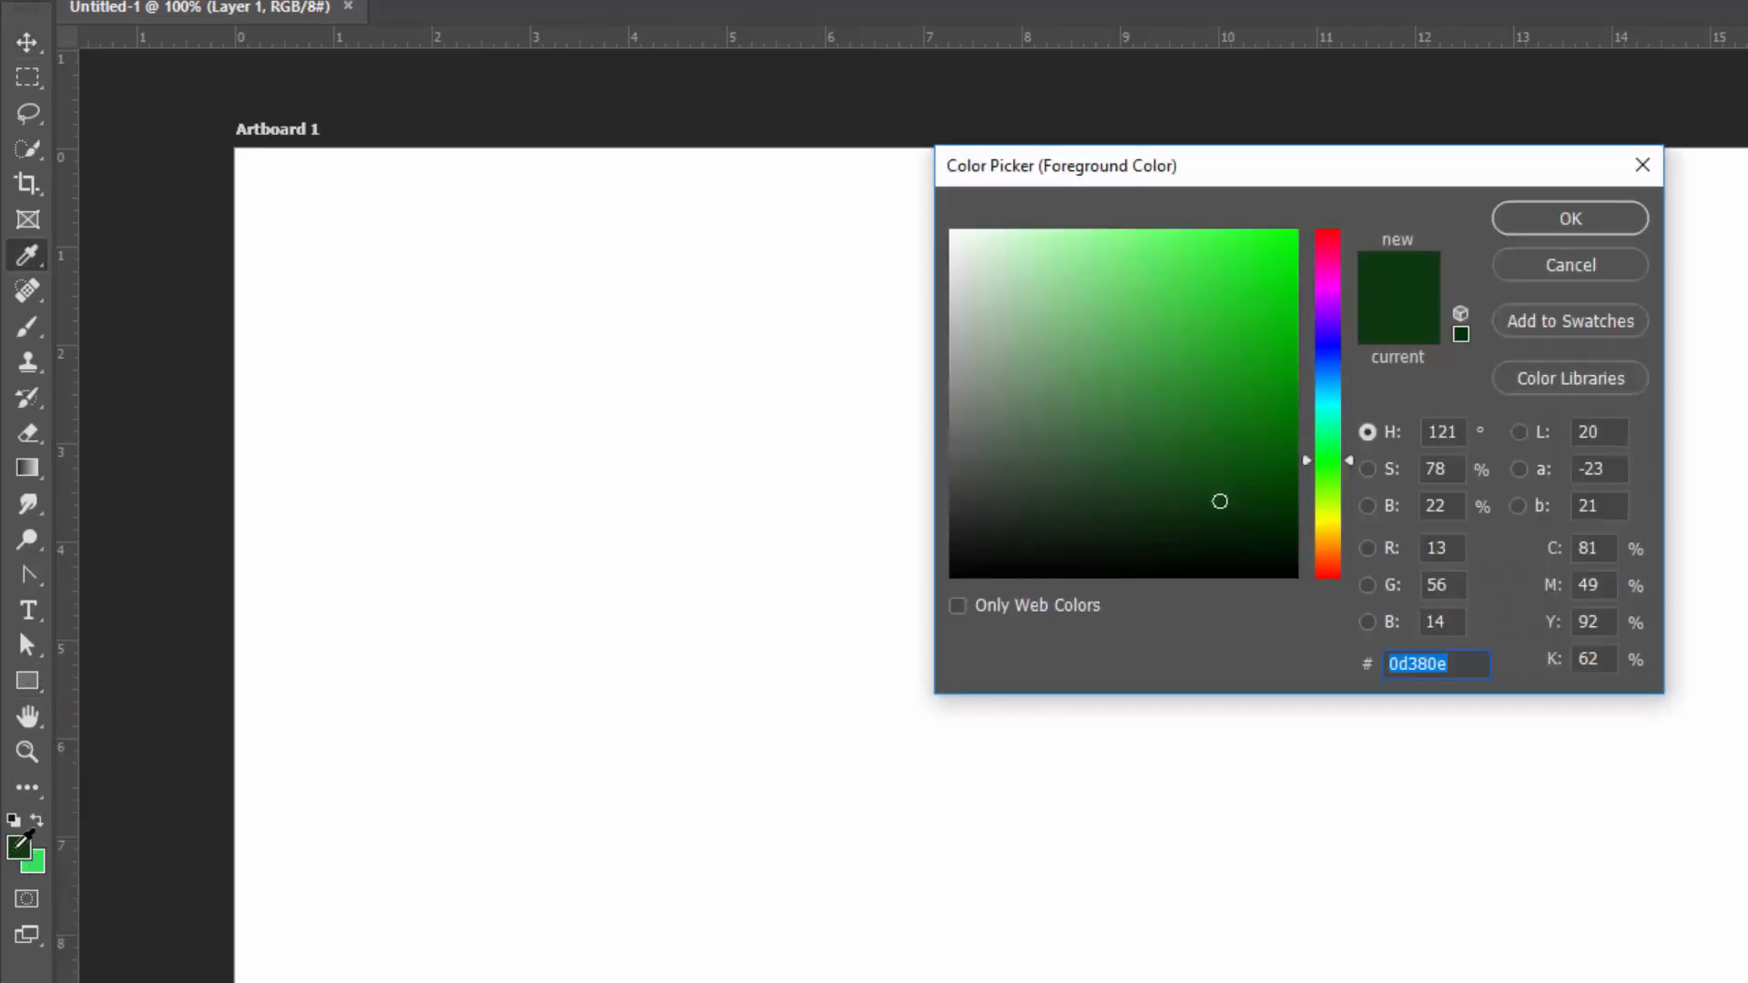
click(1330, 353)
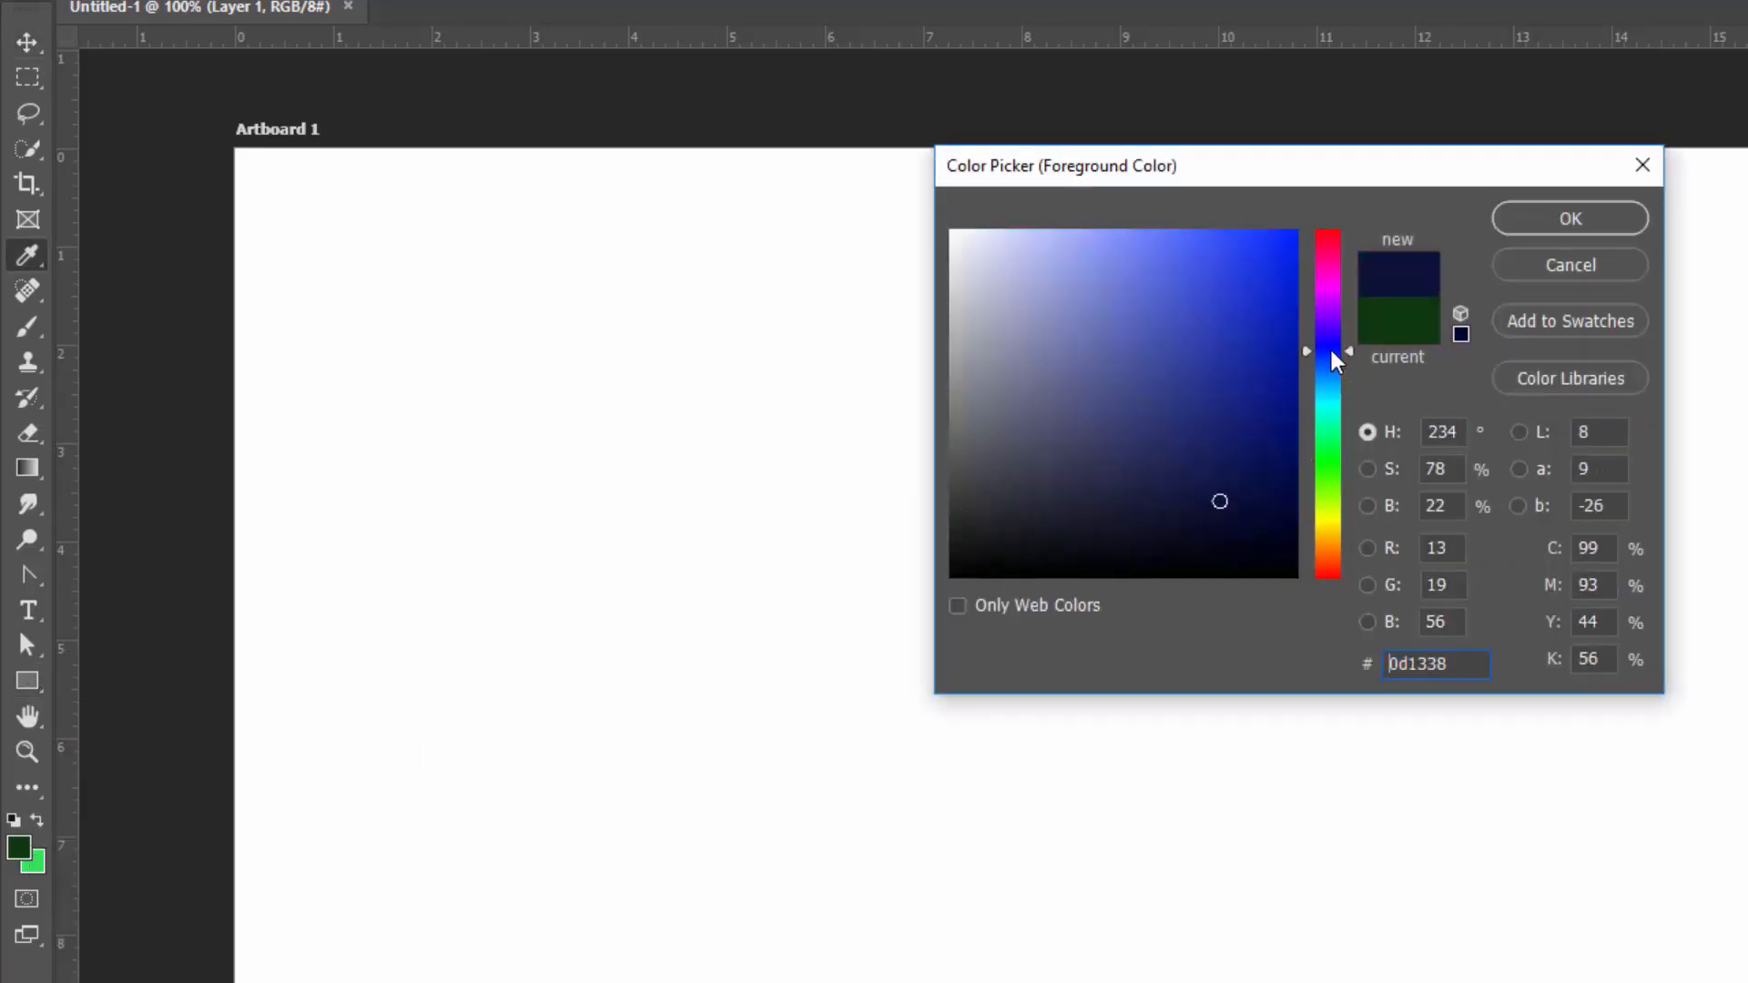
click(1251, 261)
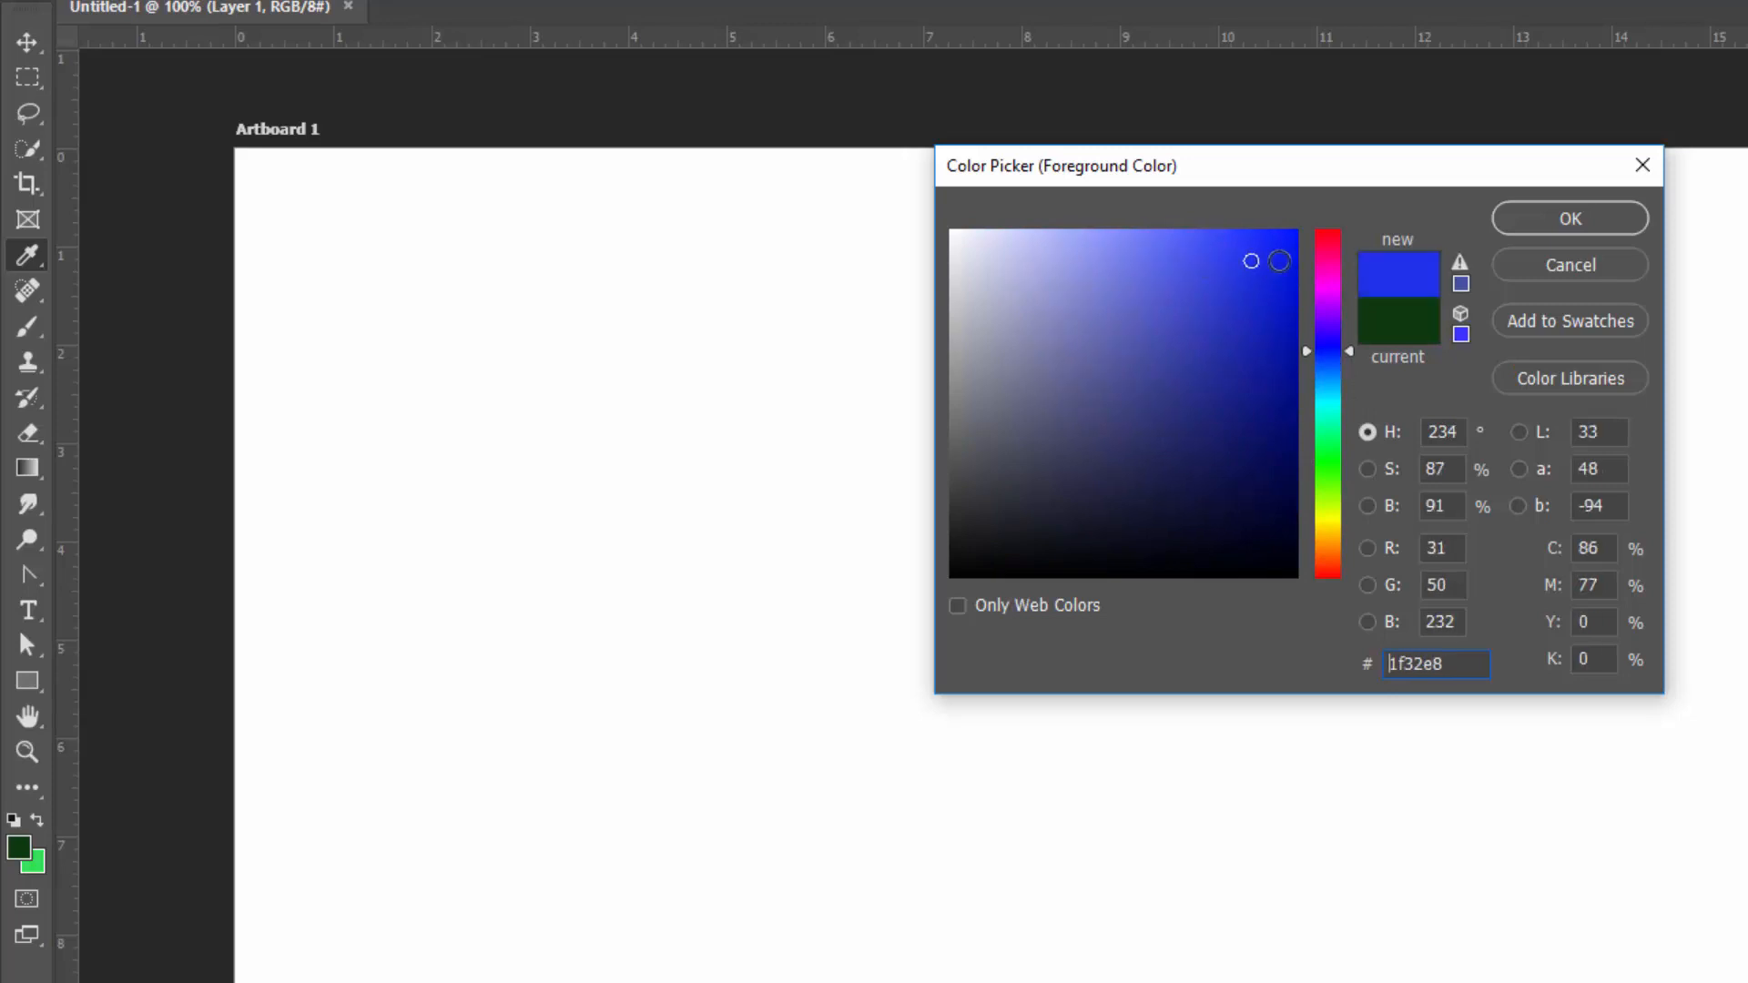
click(1570, 220)
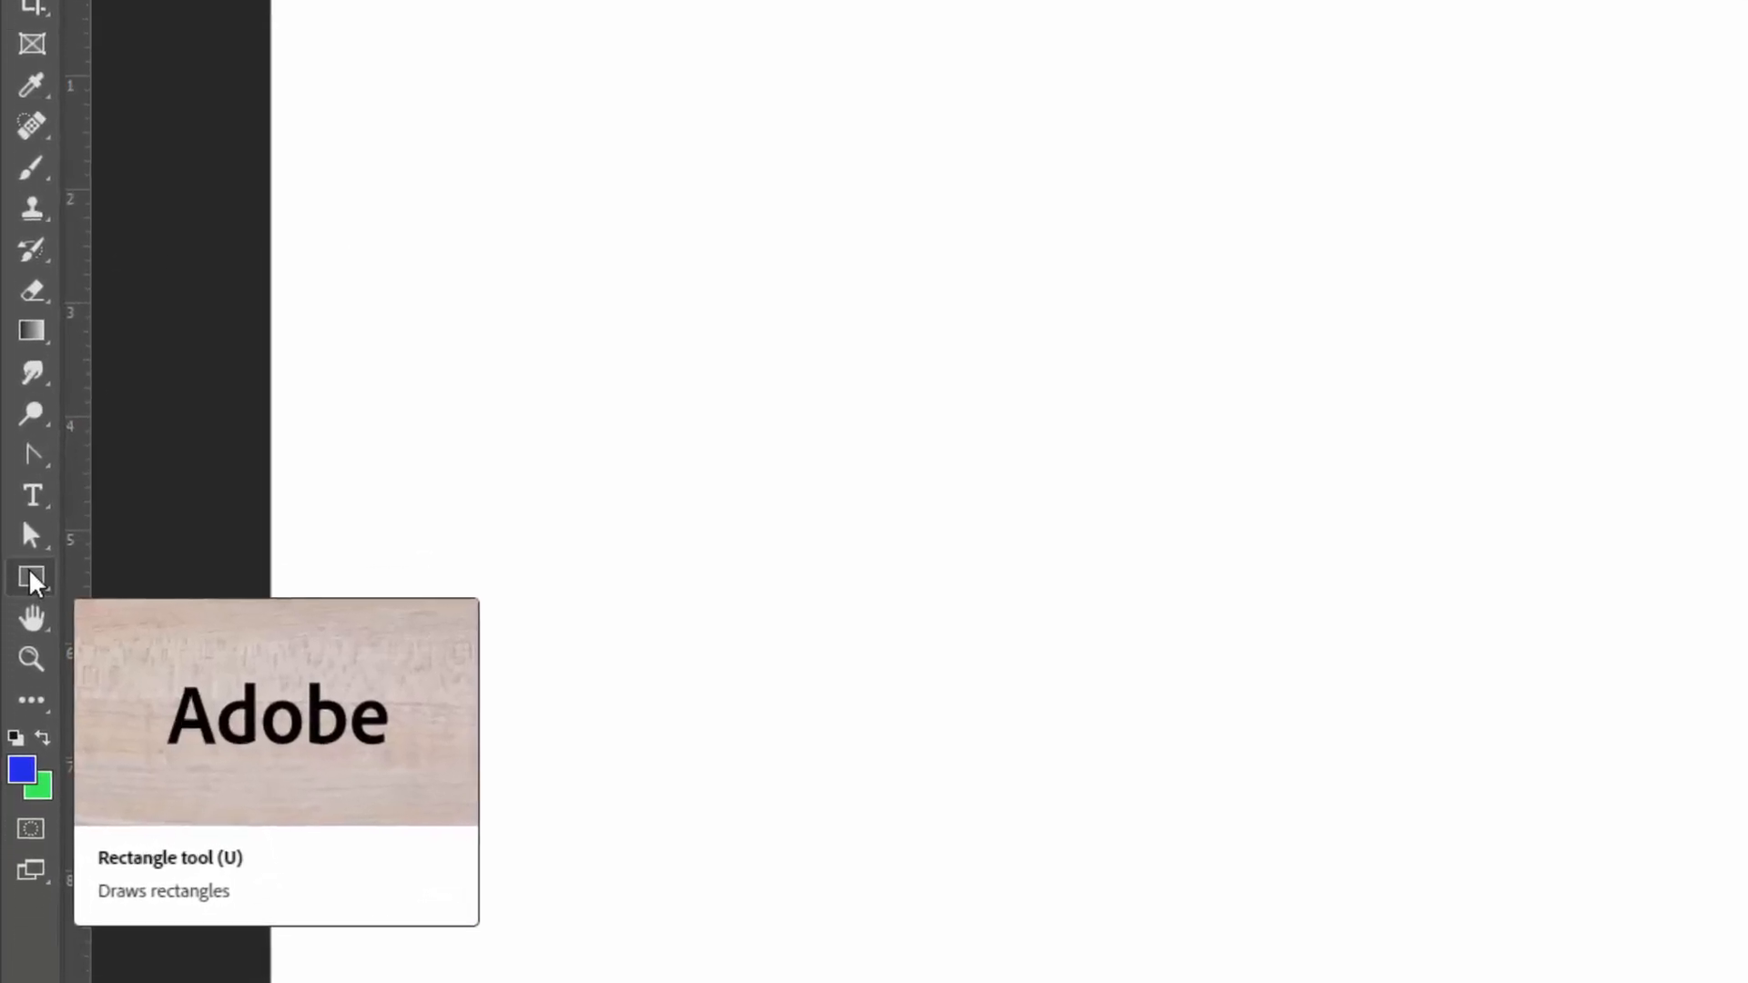
Draw a blue rectangle about 162 px wide and 47 px high near the artboard's upper-left corner with the Rectangle tool.
click(32, 580)
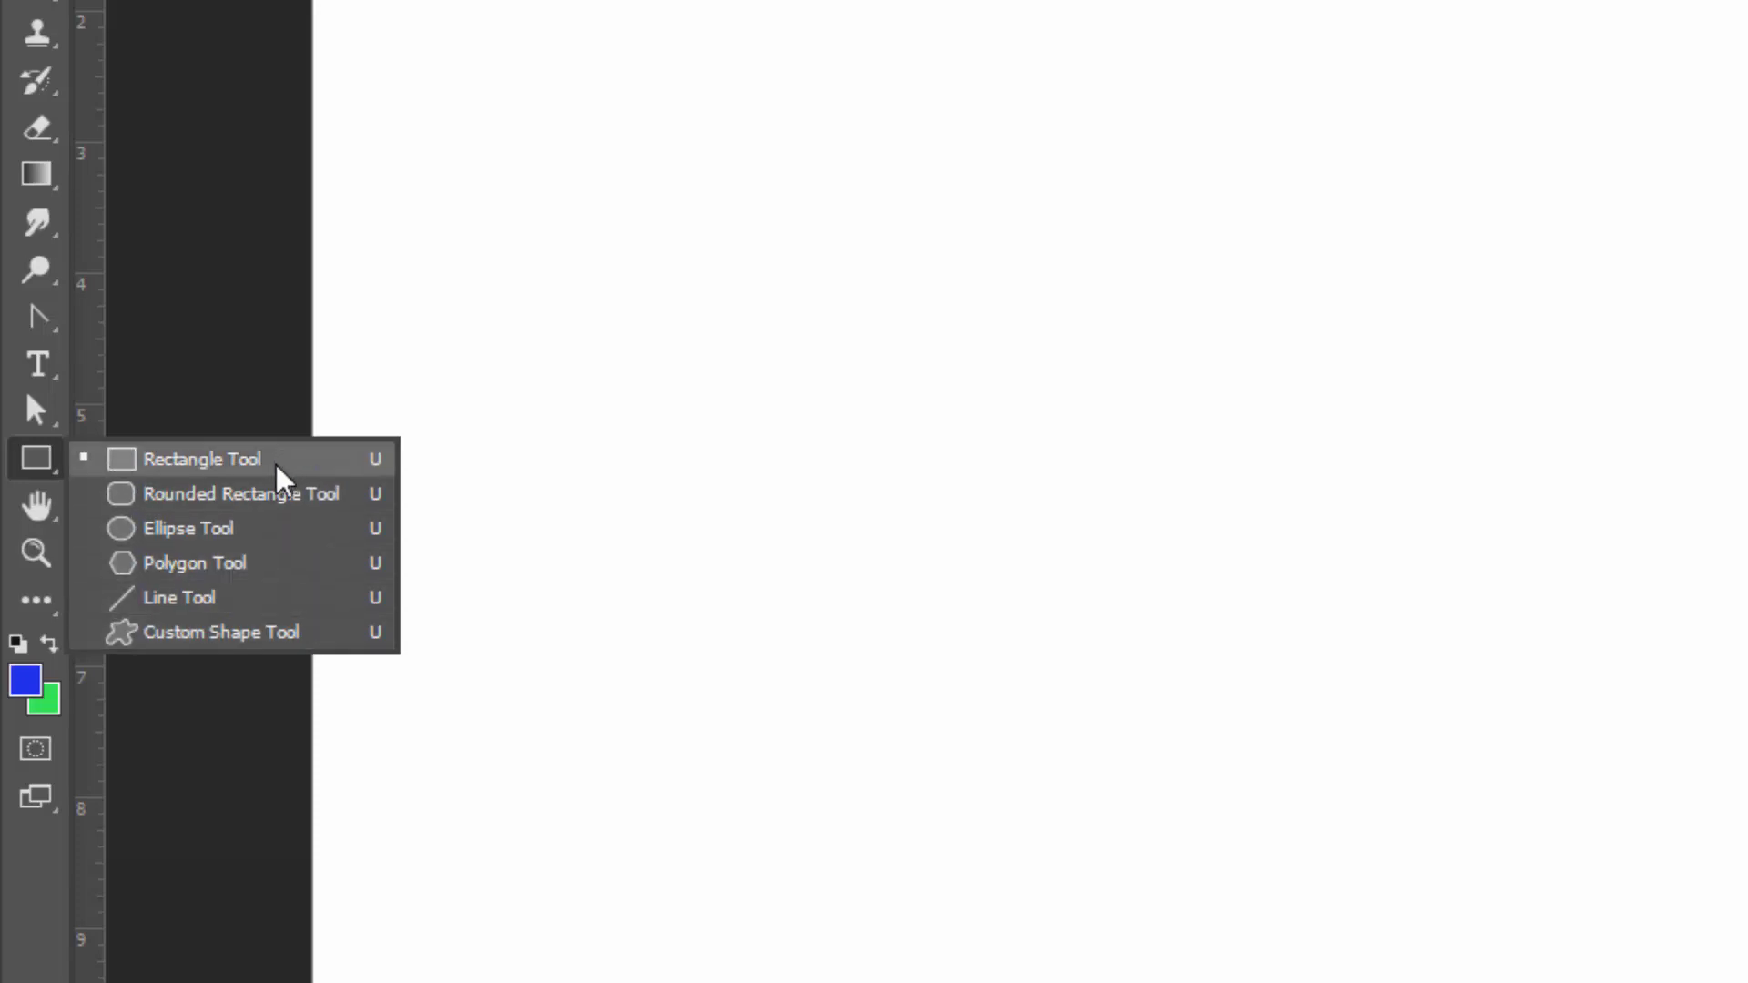
click(217, 486)
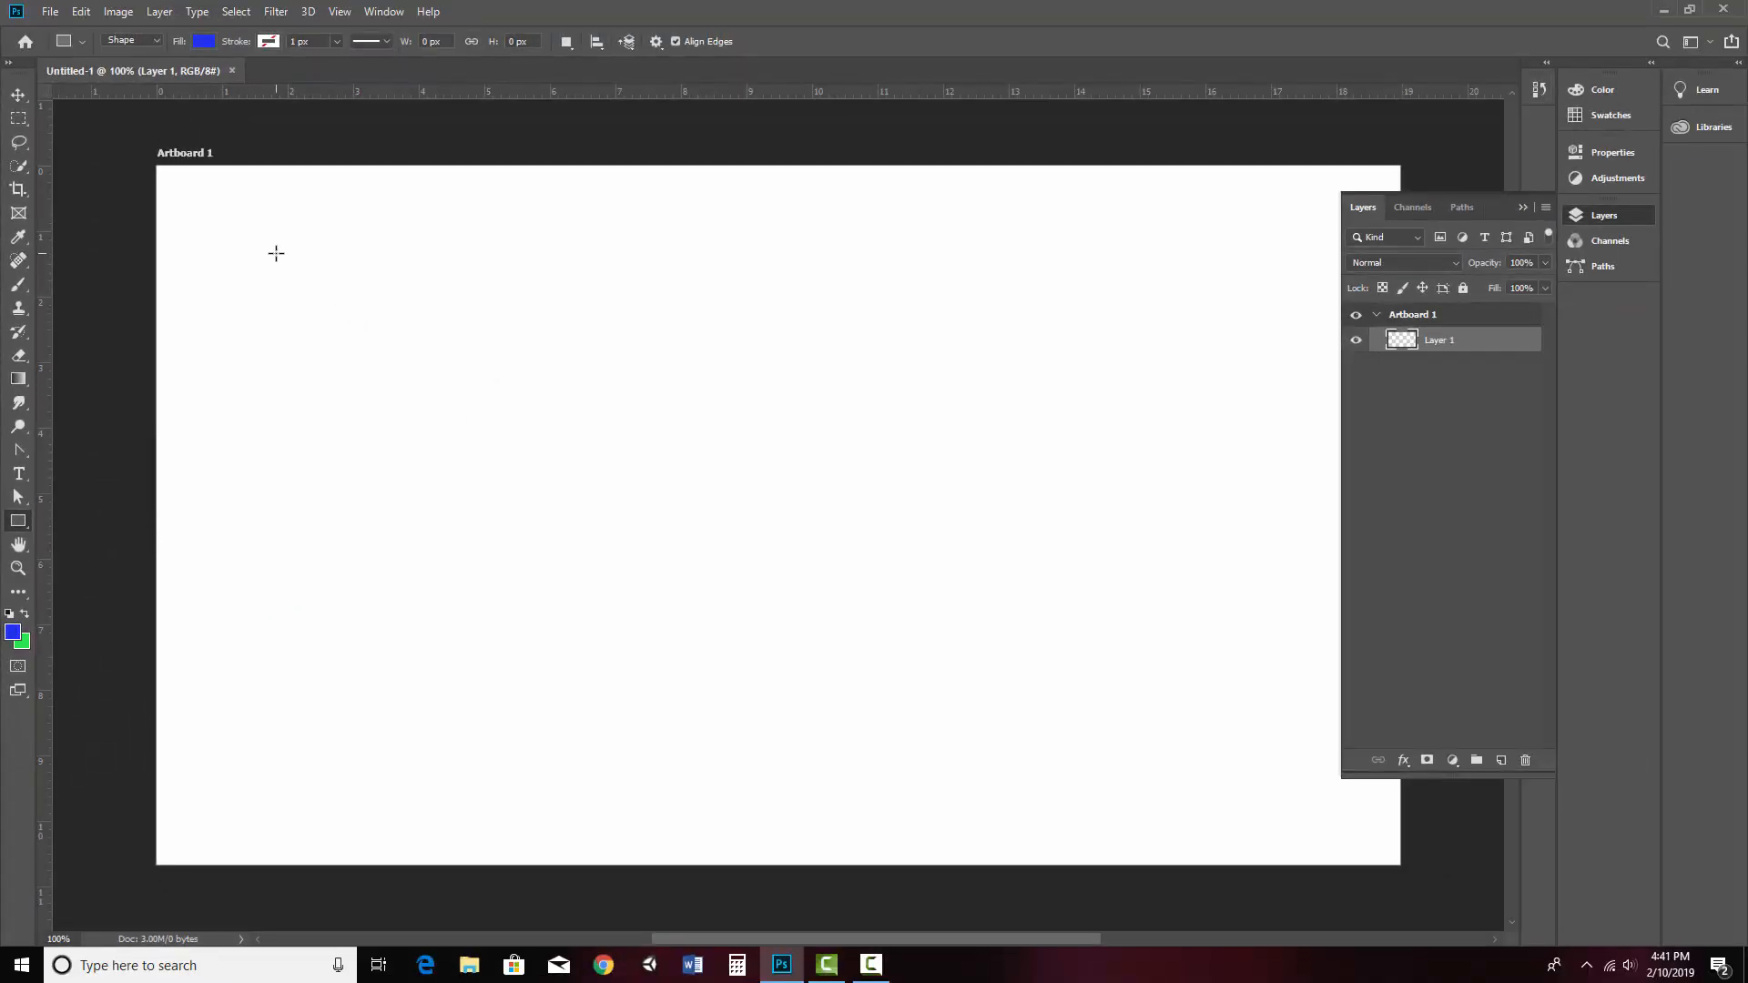
drag(276, 253, 422, 295)
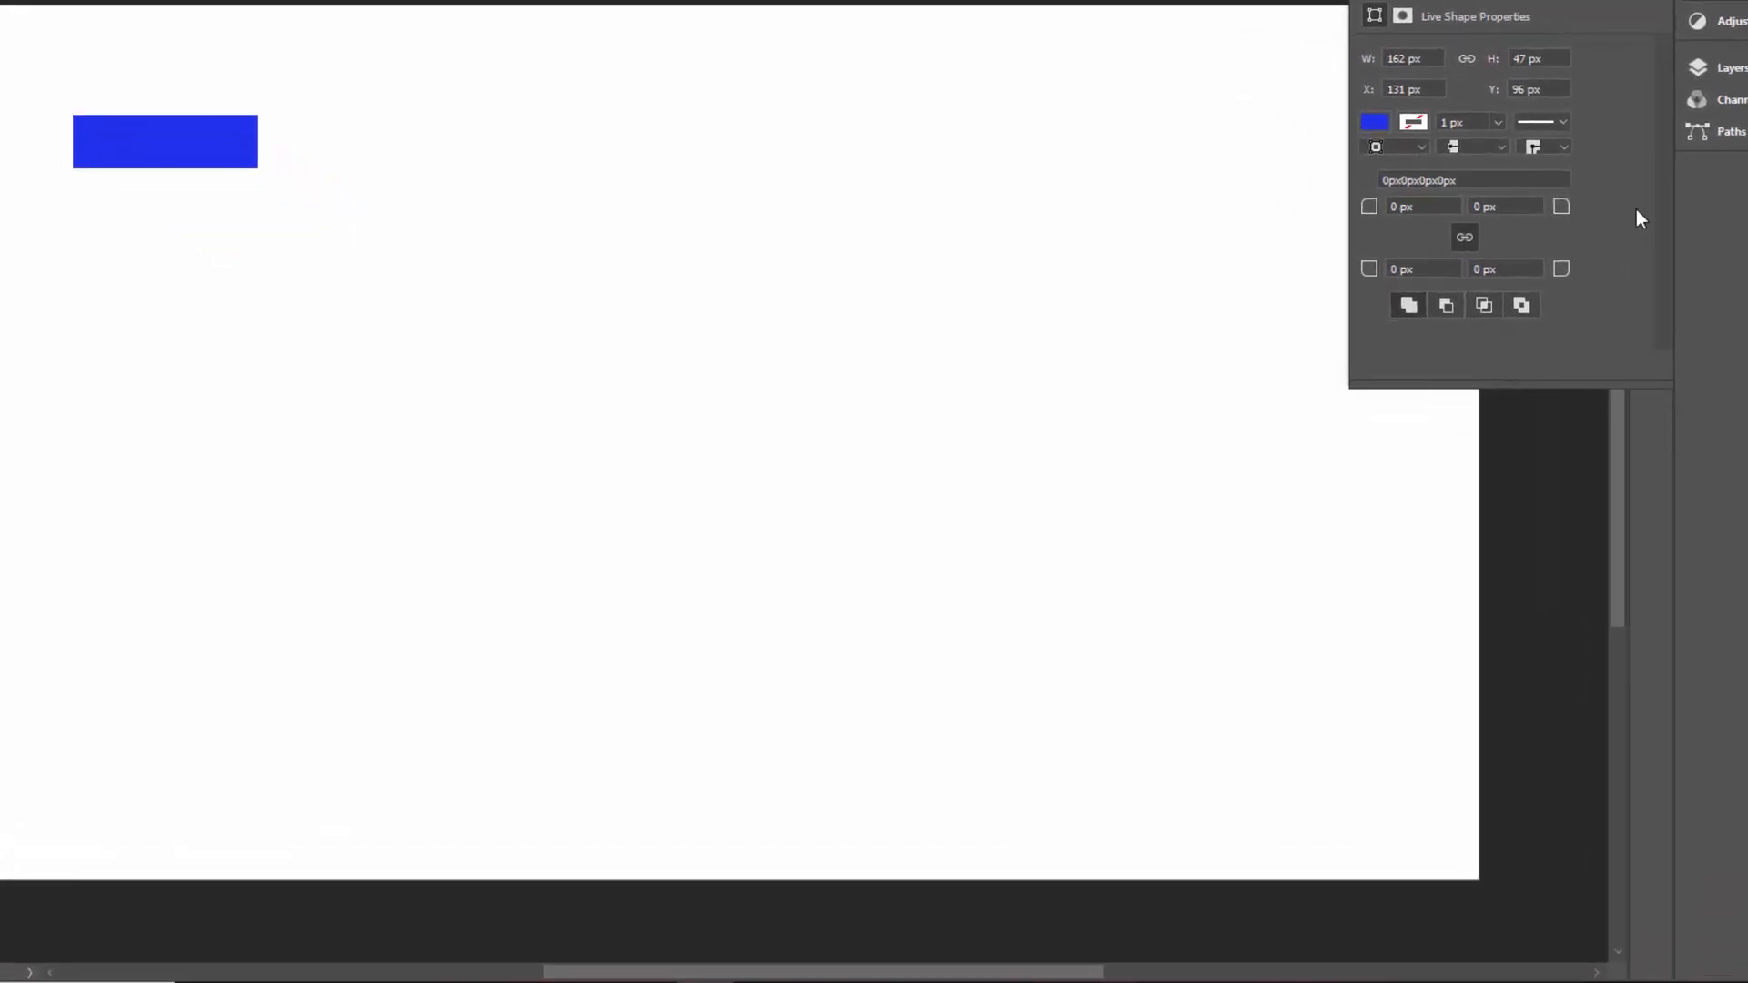
Add a Bevel & Emboss effect to the blue rectangle's layer.
click(1721, 69)
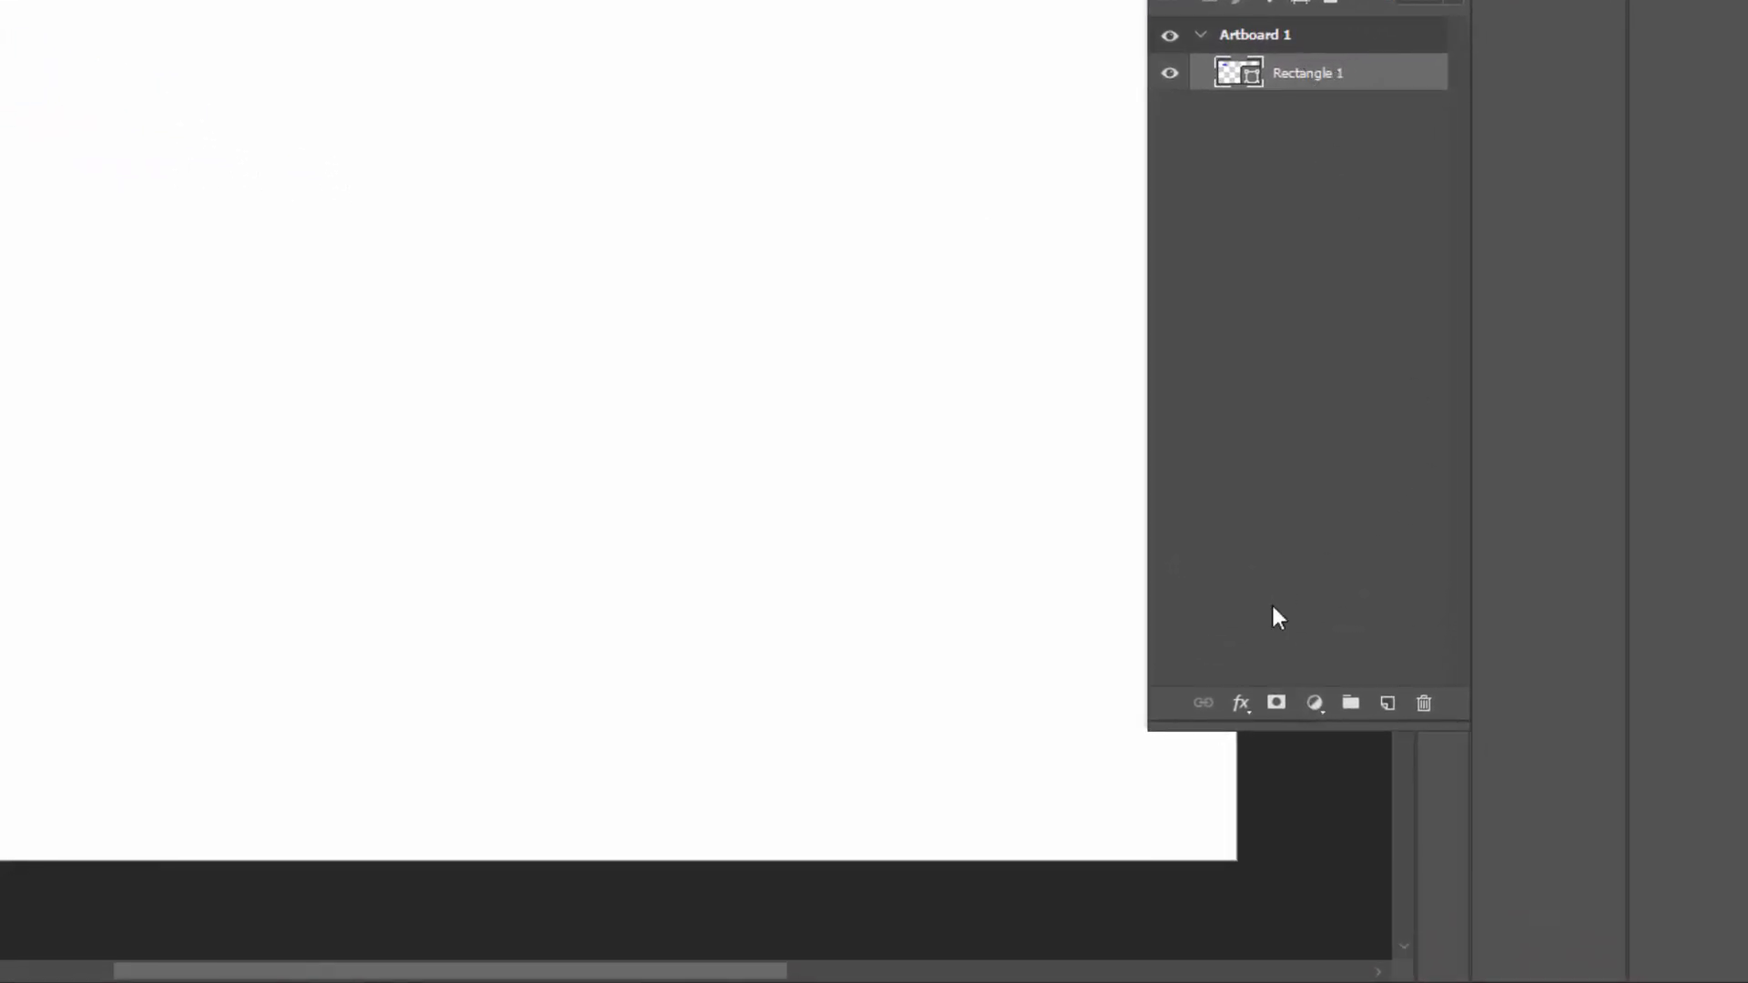
click(1241, 703)
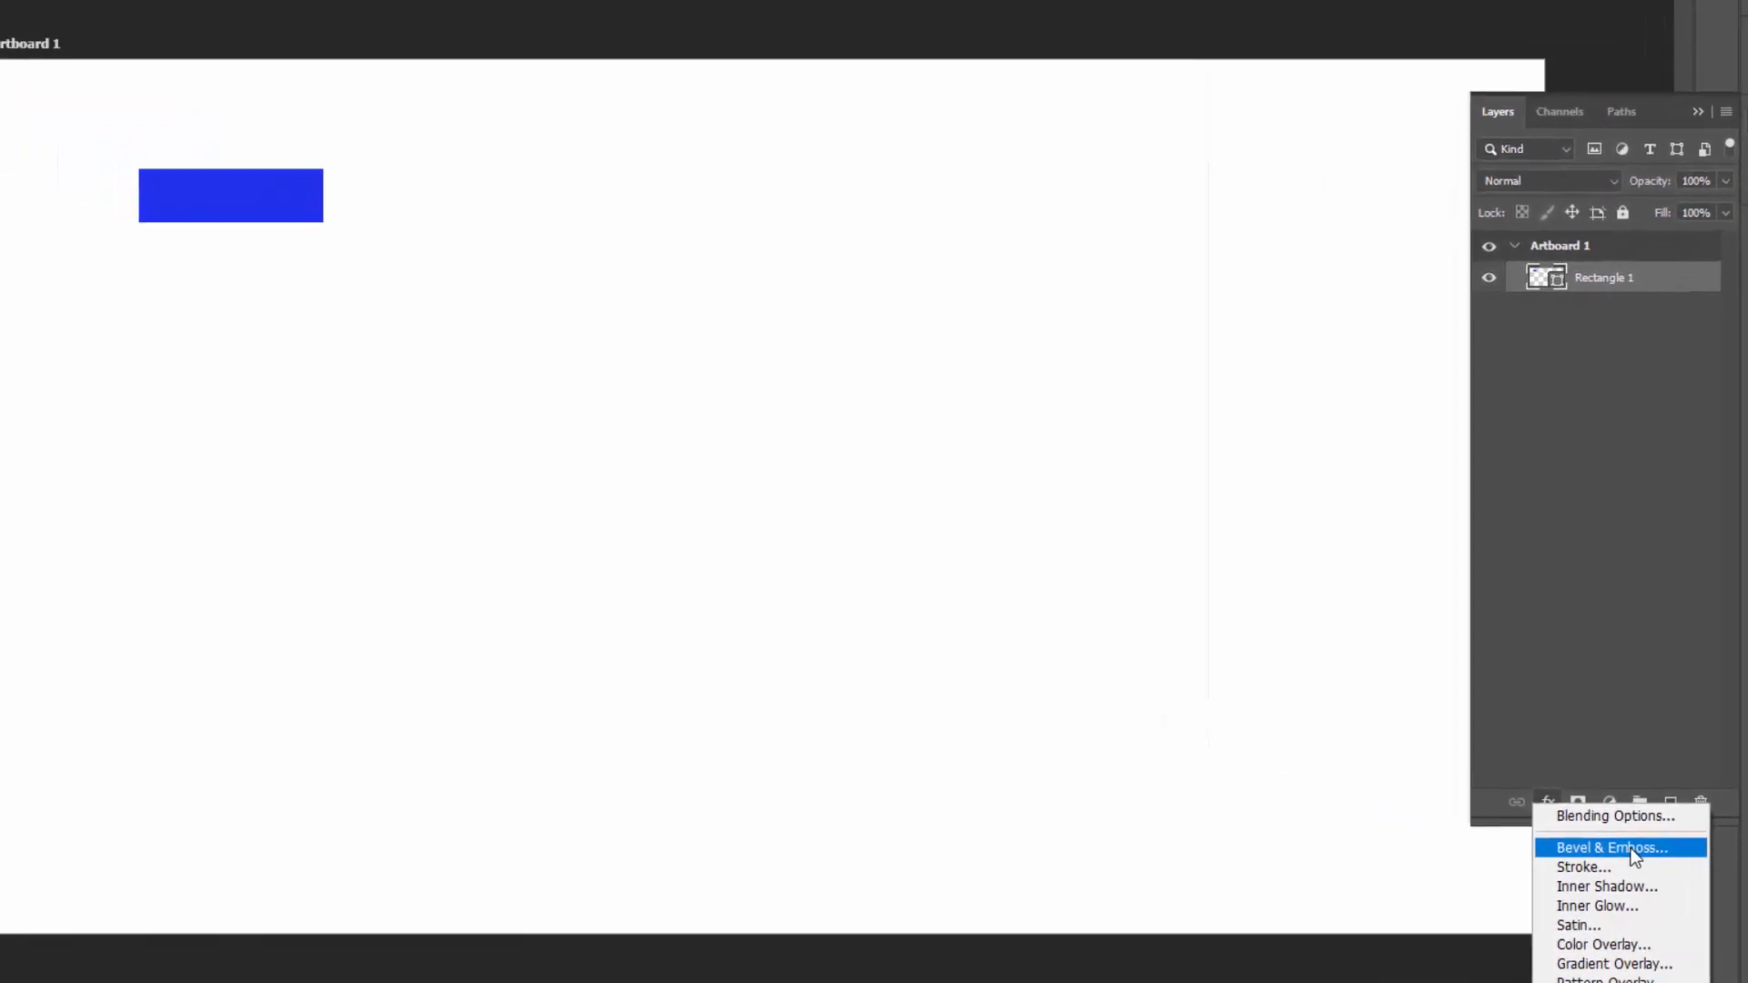
click(1632, 850)
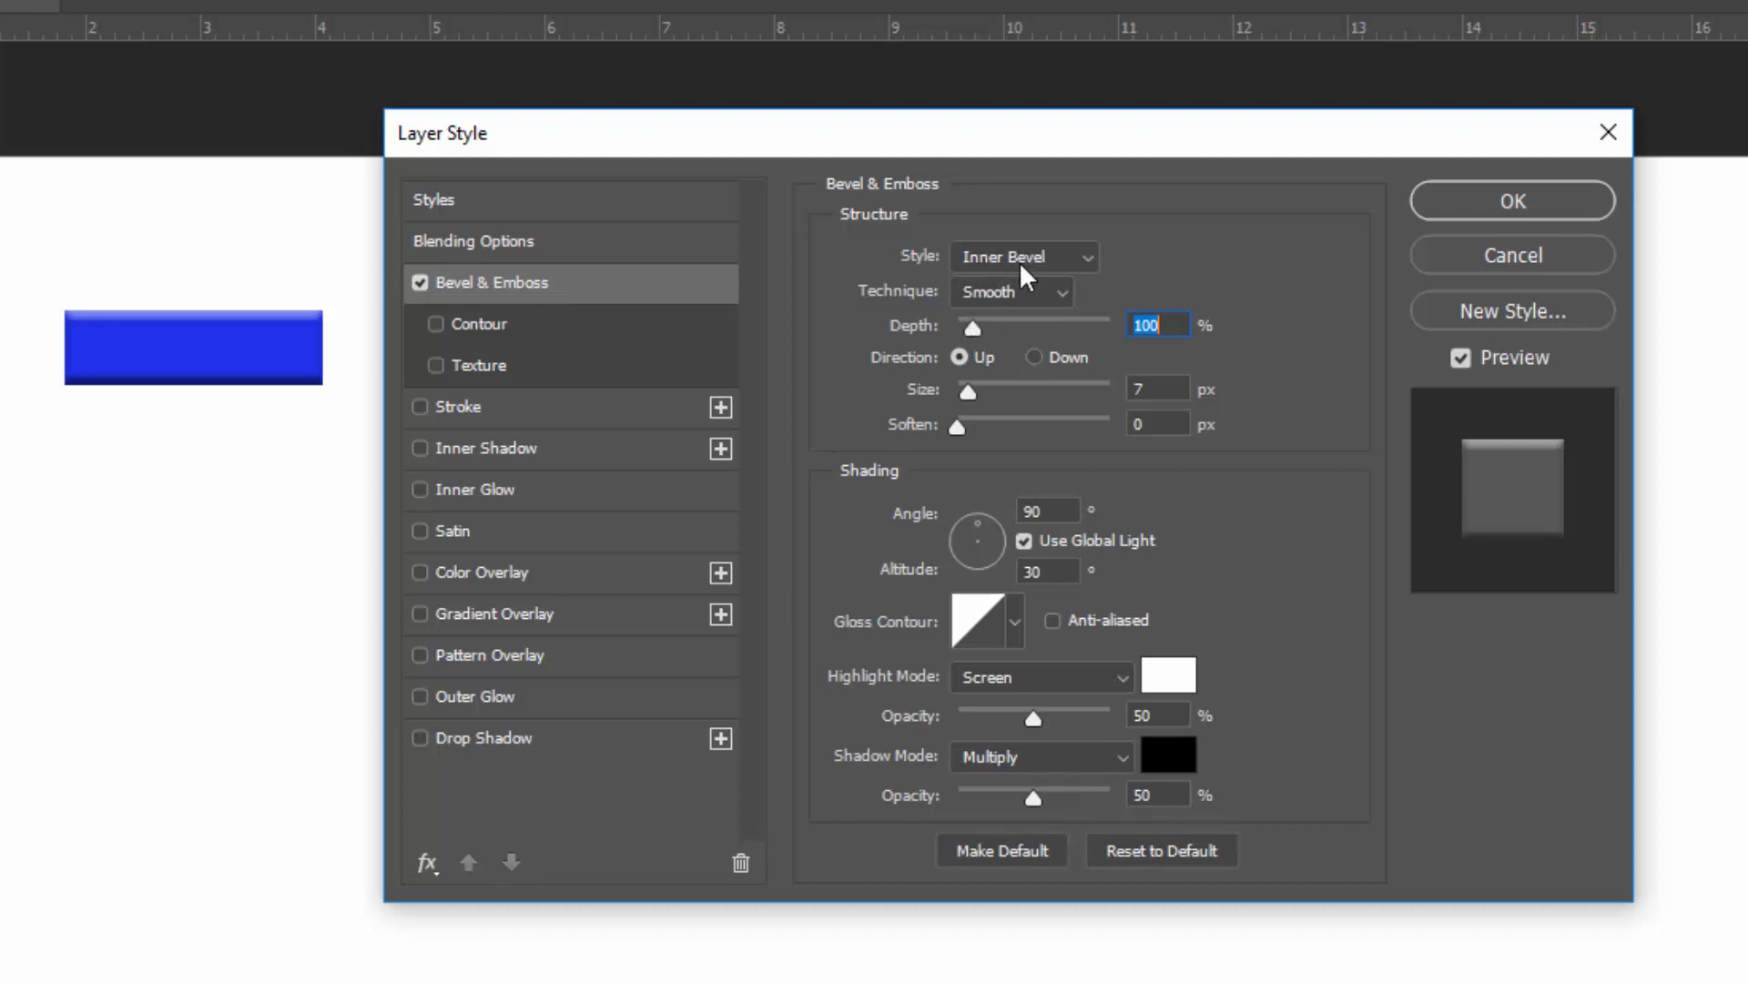
Try the Pillow Emboss style on the rectangle's bevel and return it to Inner Bevel.
click(1065, 260)
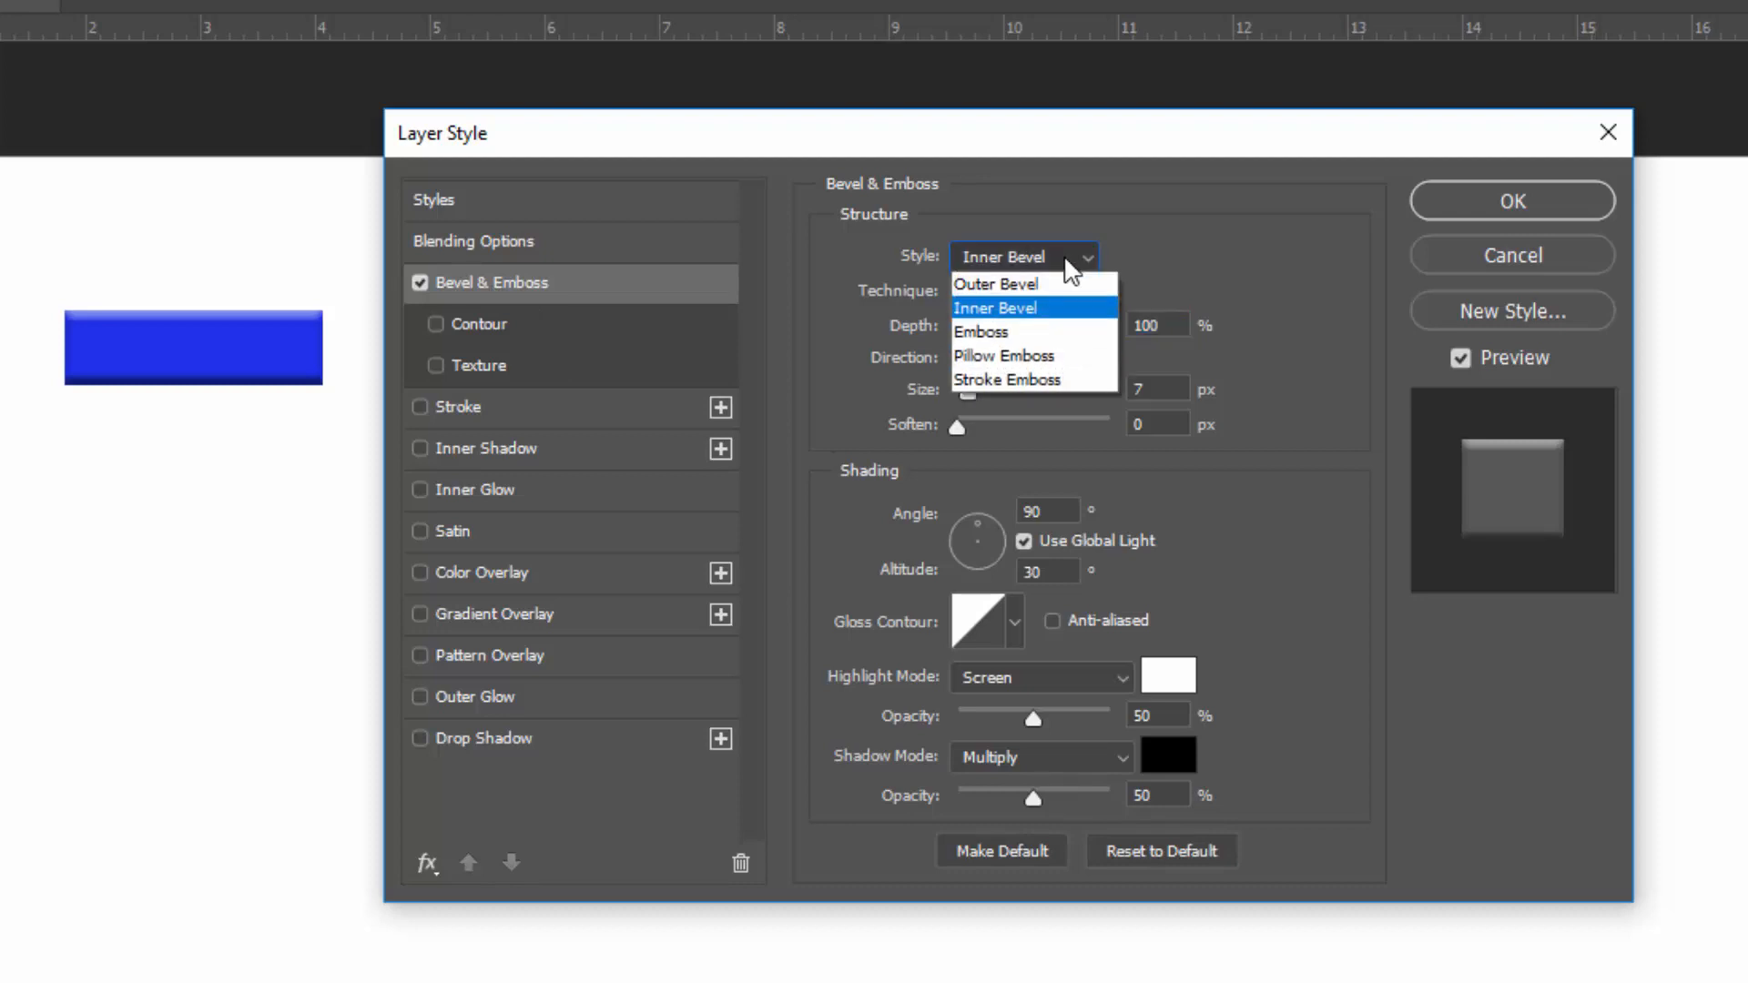
click(1066, 355)
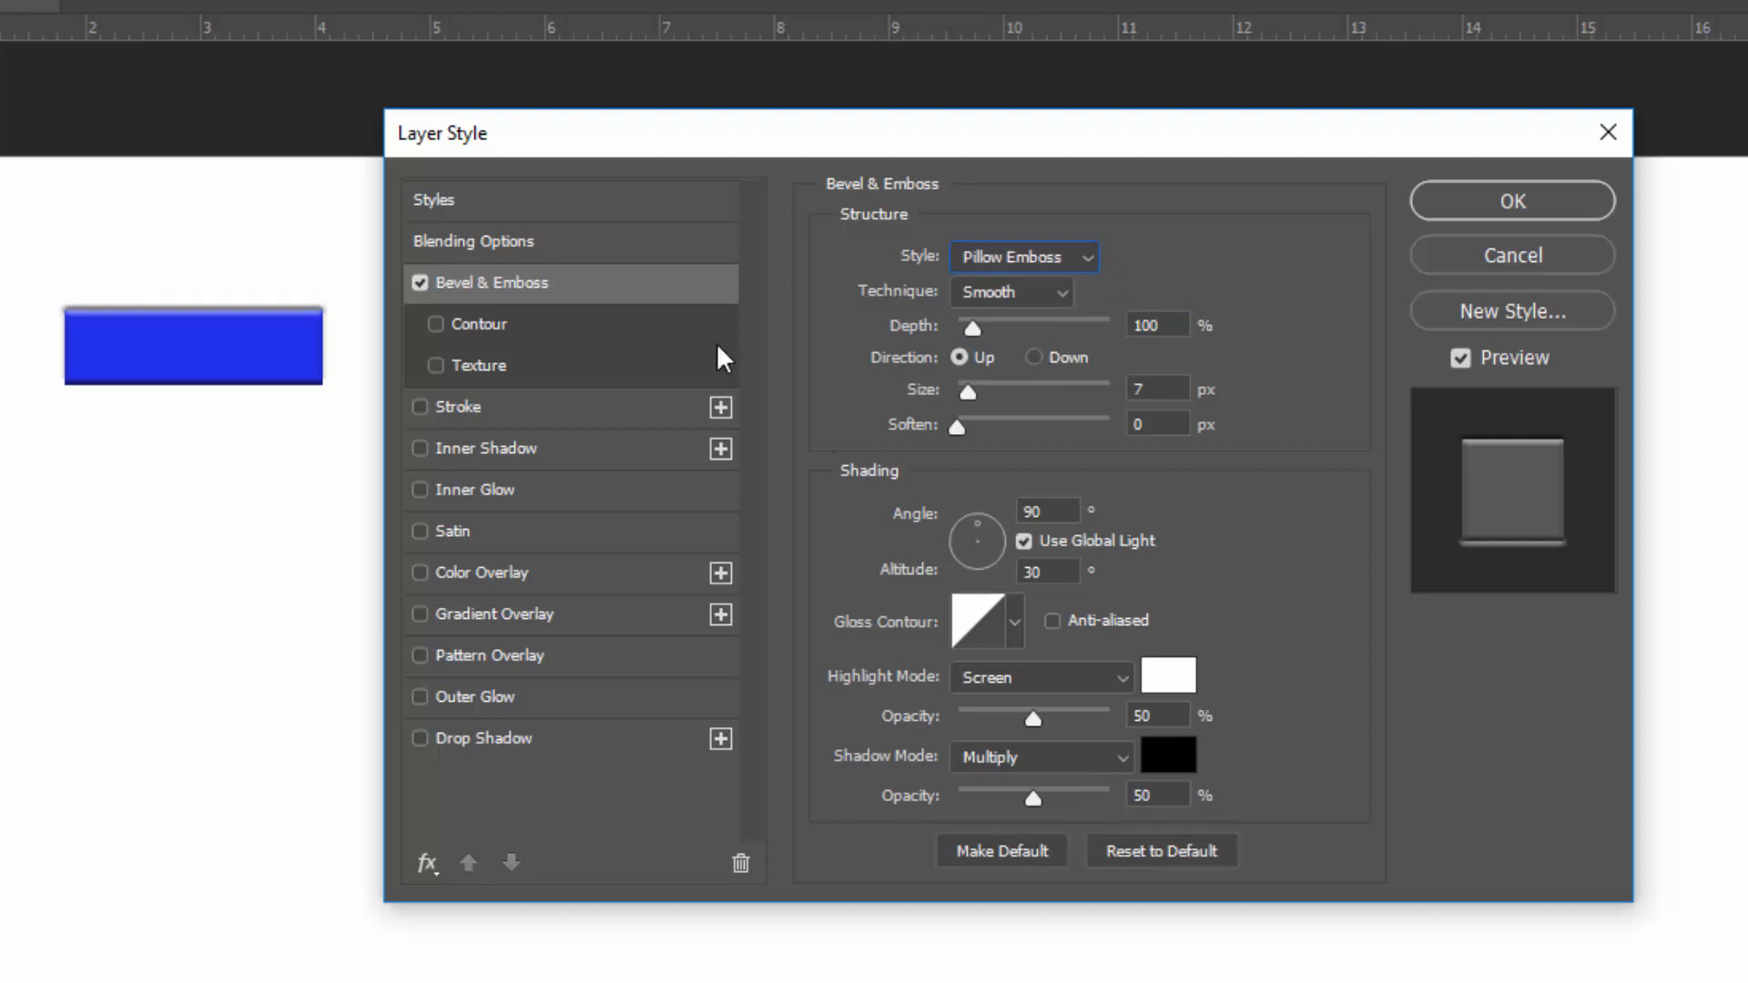
click(1073, 261)
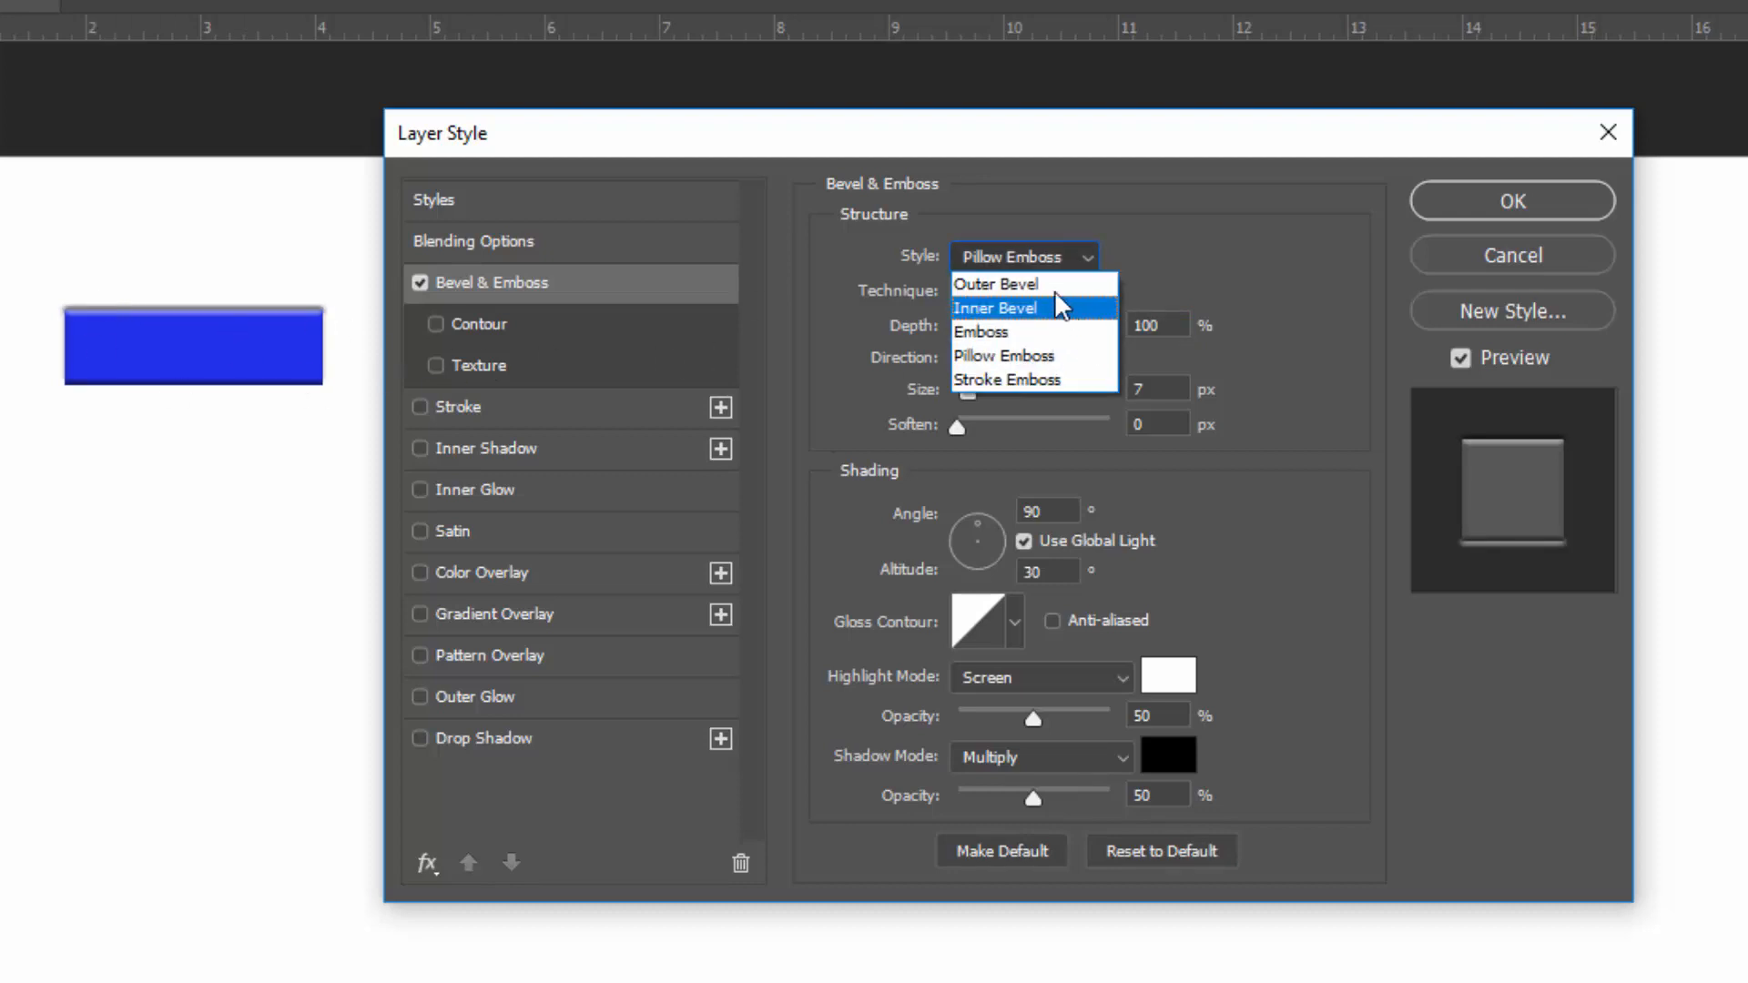
click(1056, 309)
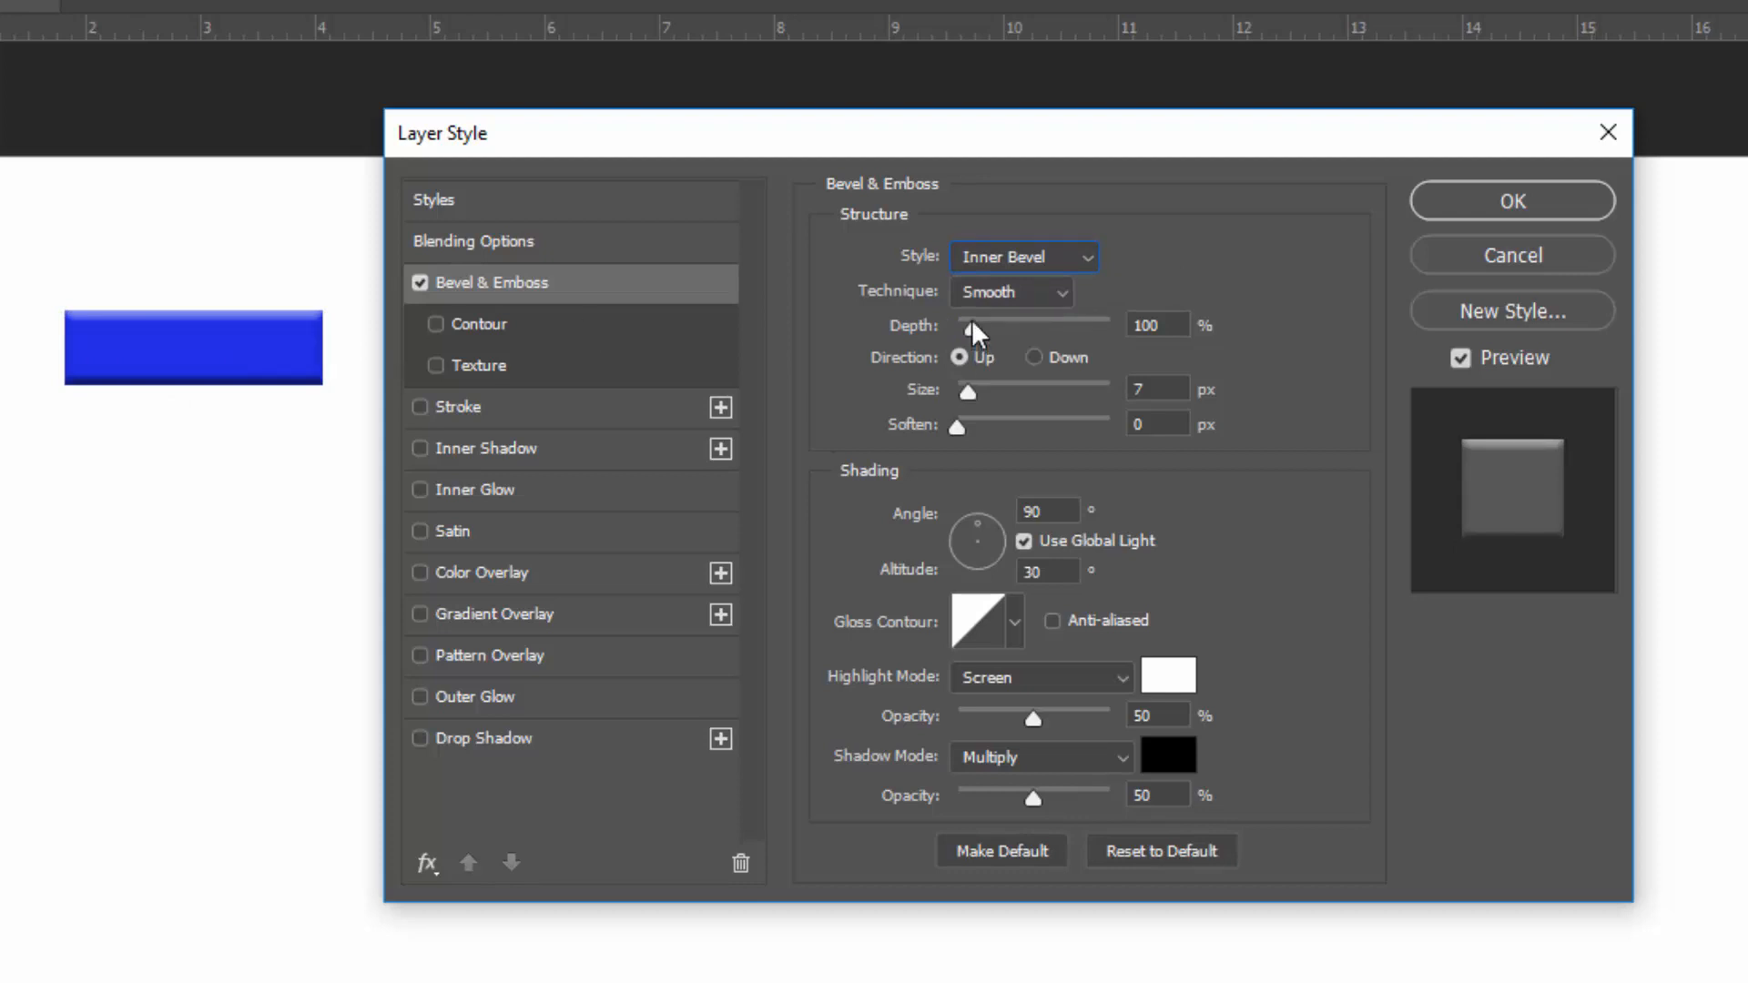
Set the bevel's depth to 178%, size to 10 px and soften to 2 px, with a 139° light angle and 0° altitude.
drag(973, 330, 971, 408)
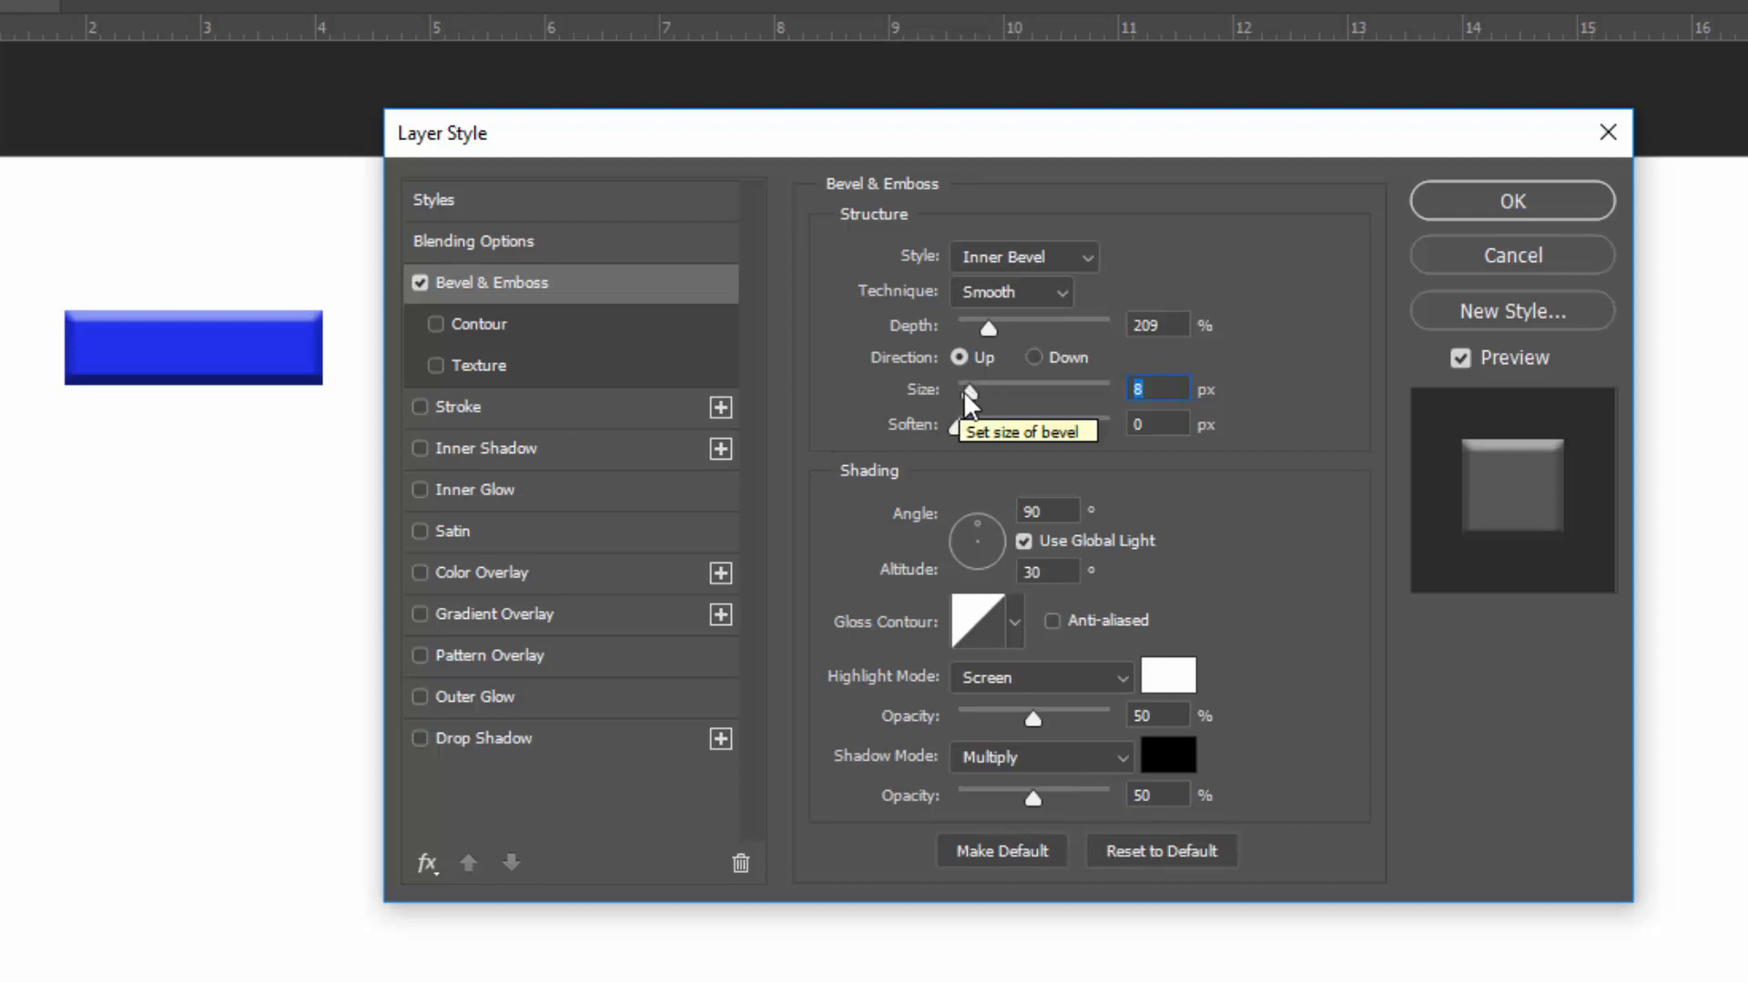
drag(966, 407, 1112, 402)
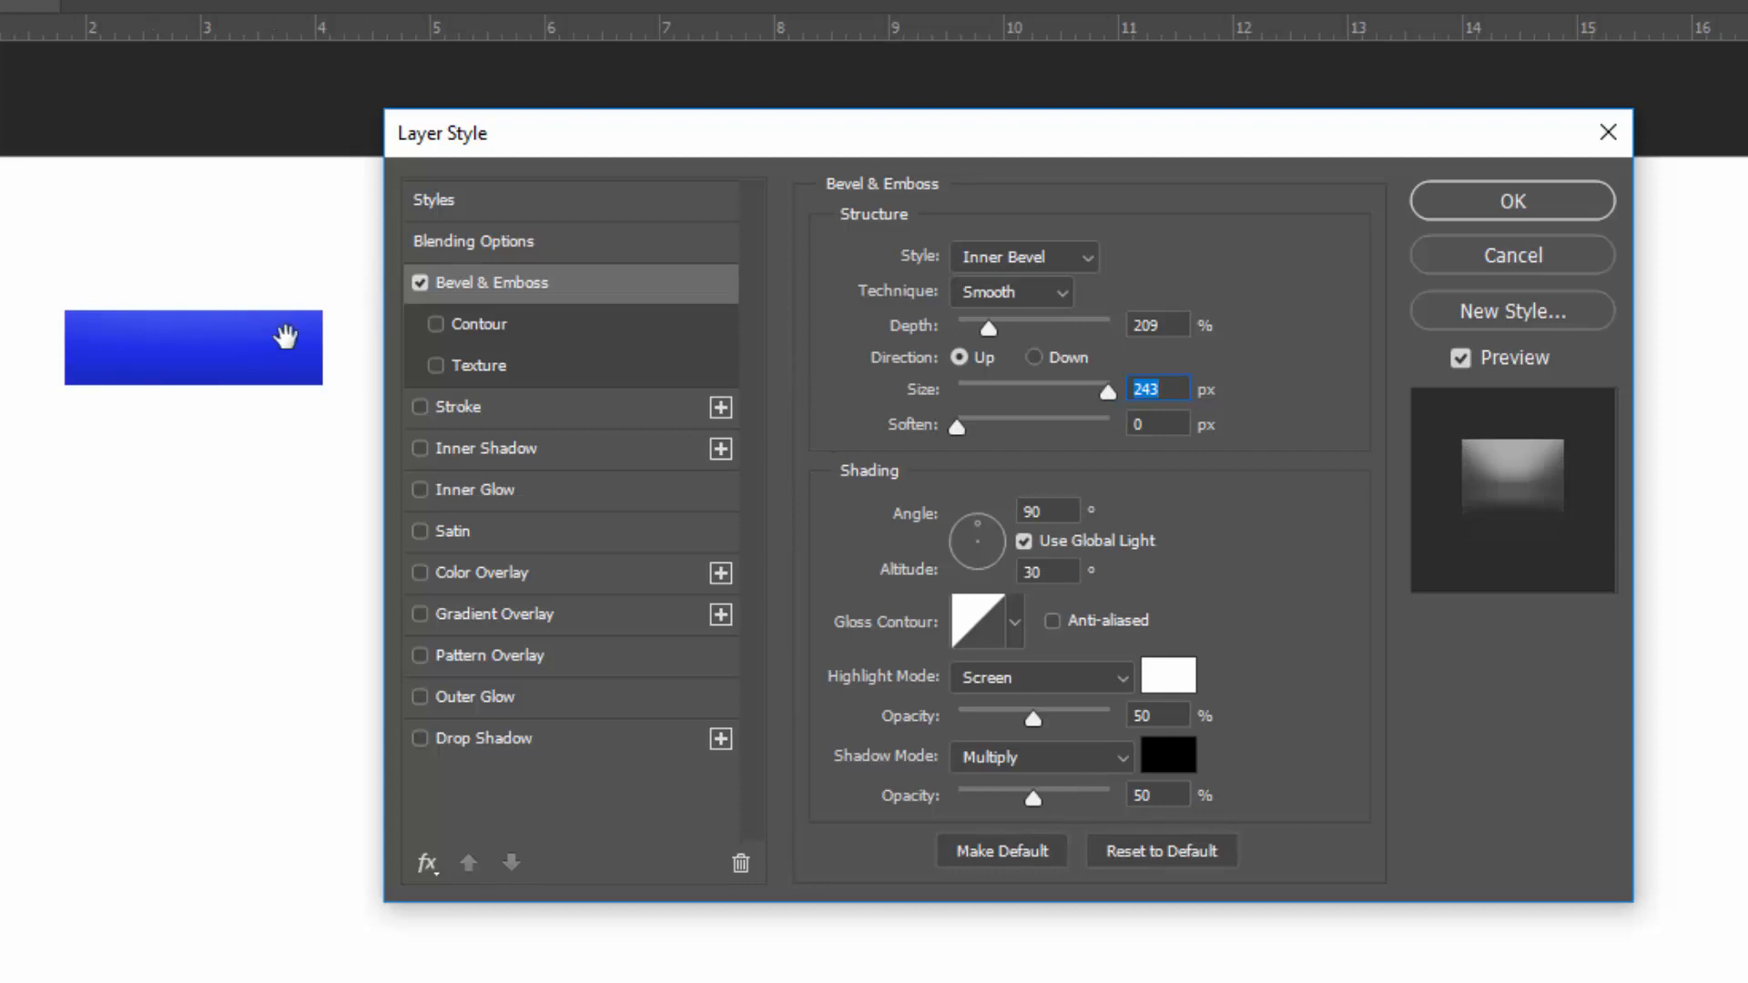
drag(1110, 405, 983, 437)
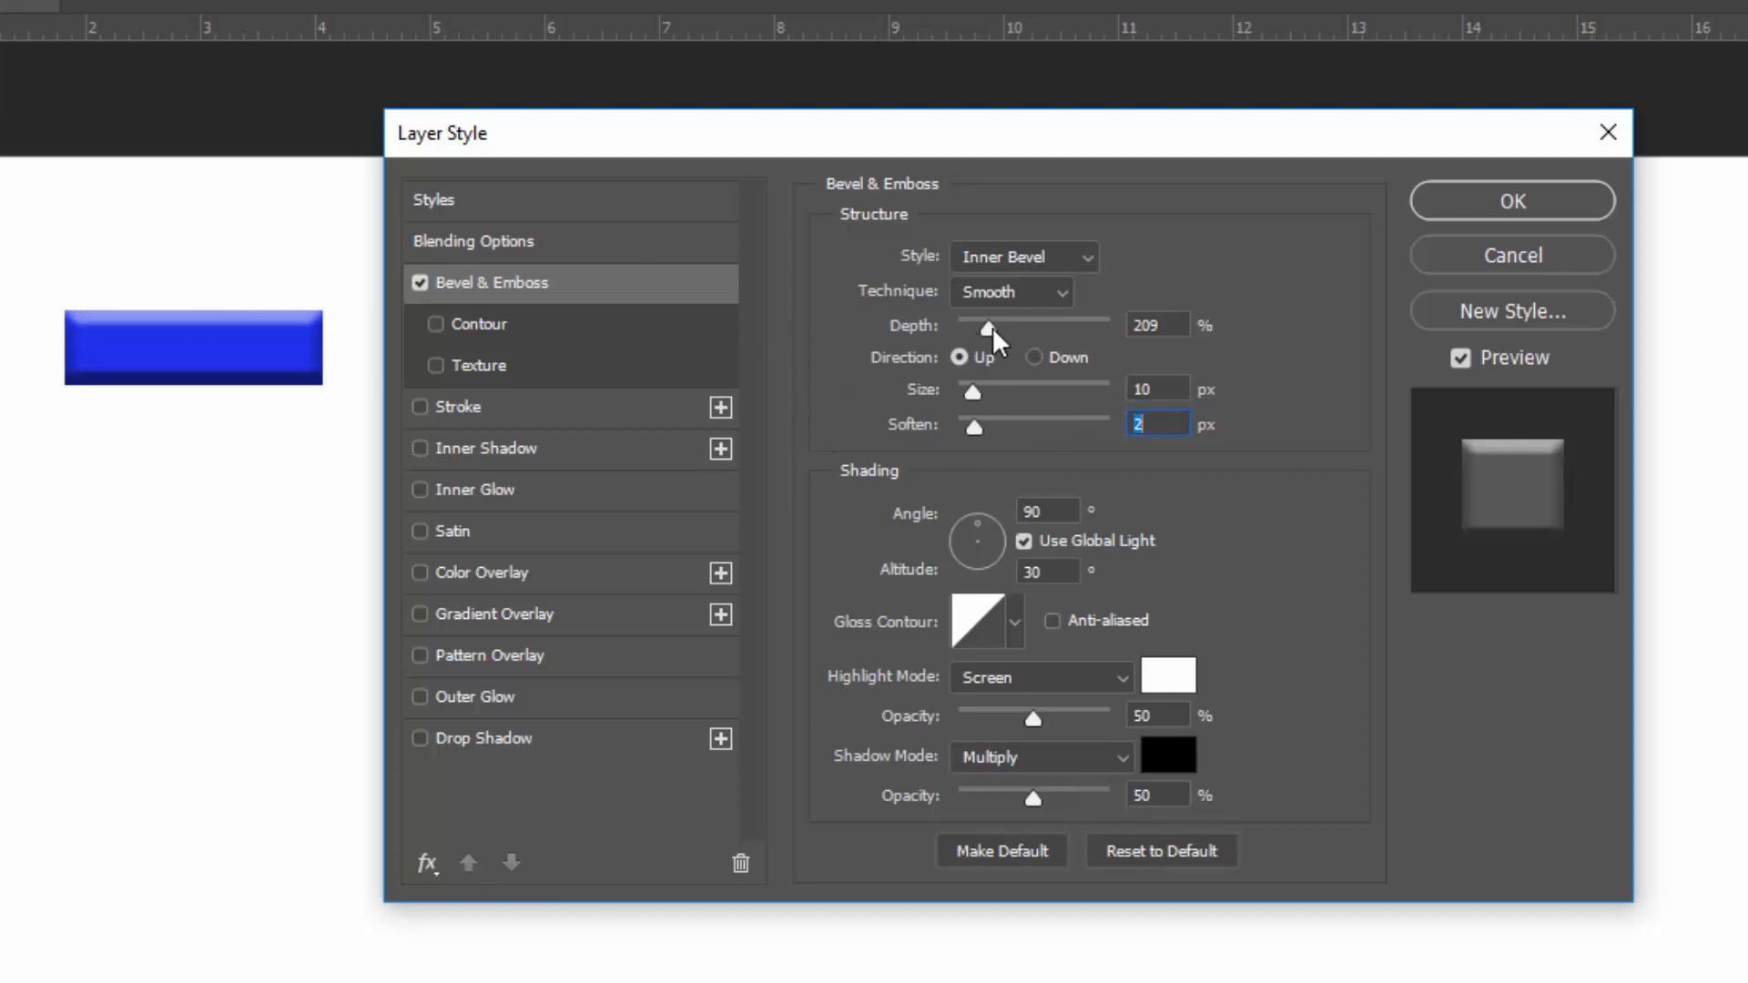
drag(991, 334, 985, 335)
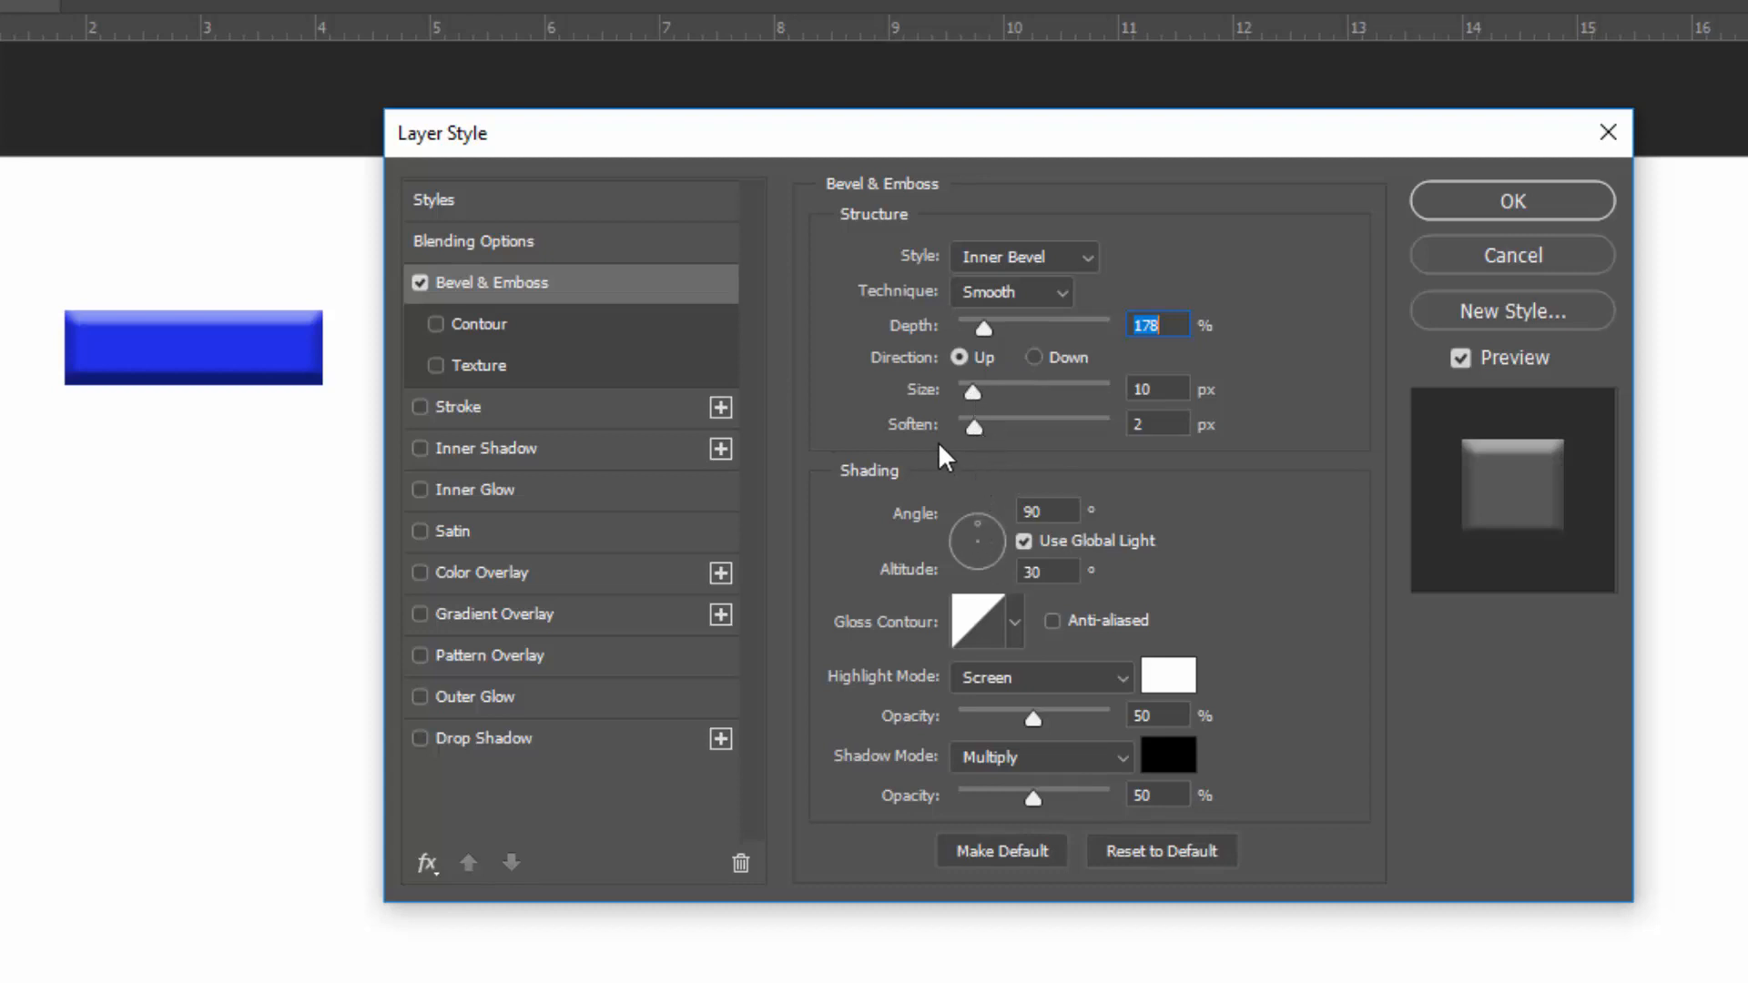
click(958, 526)
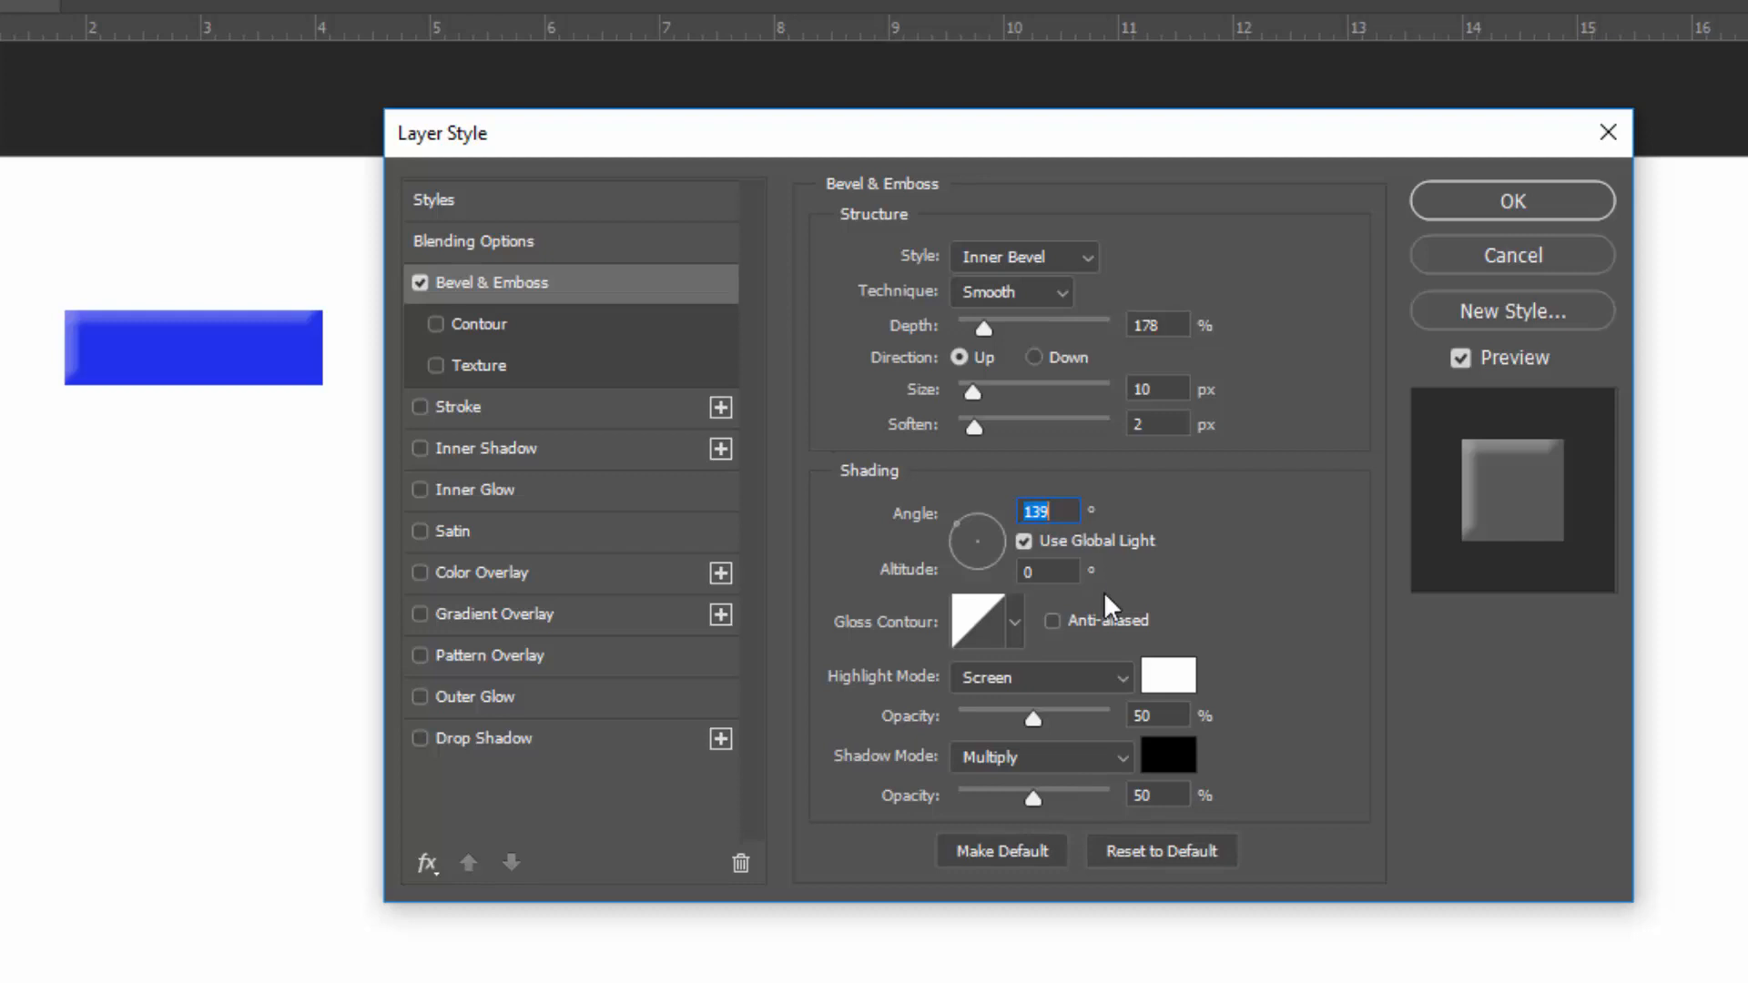
Try the different gloss contour presets on the bevel and return to the straight linear contour.
click(1016, 622)
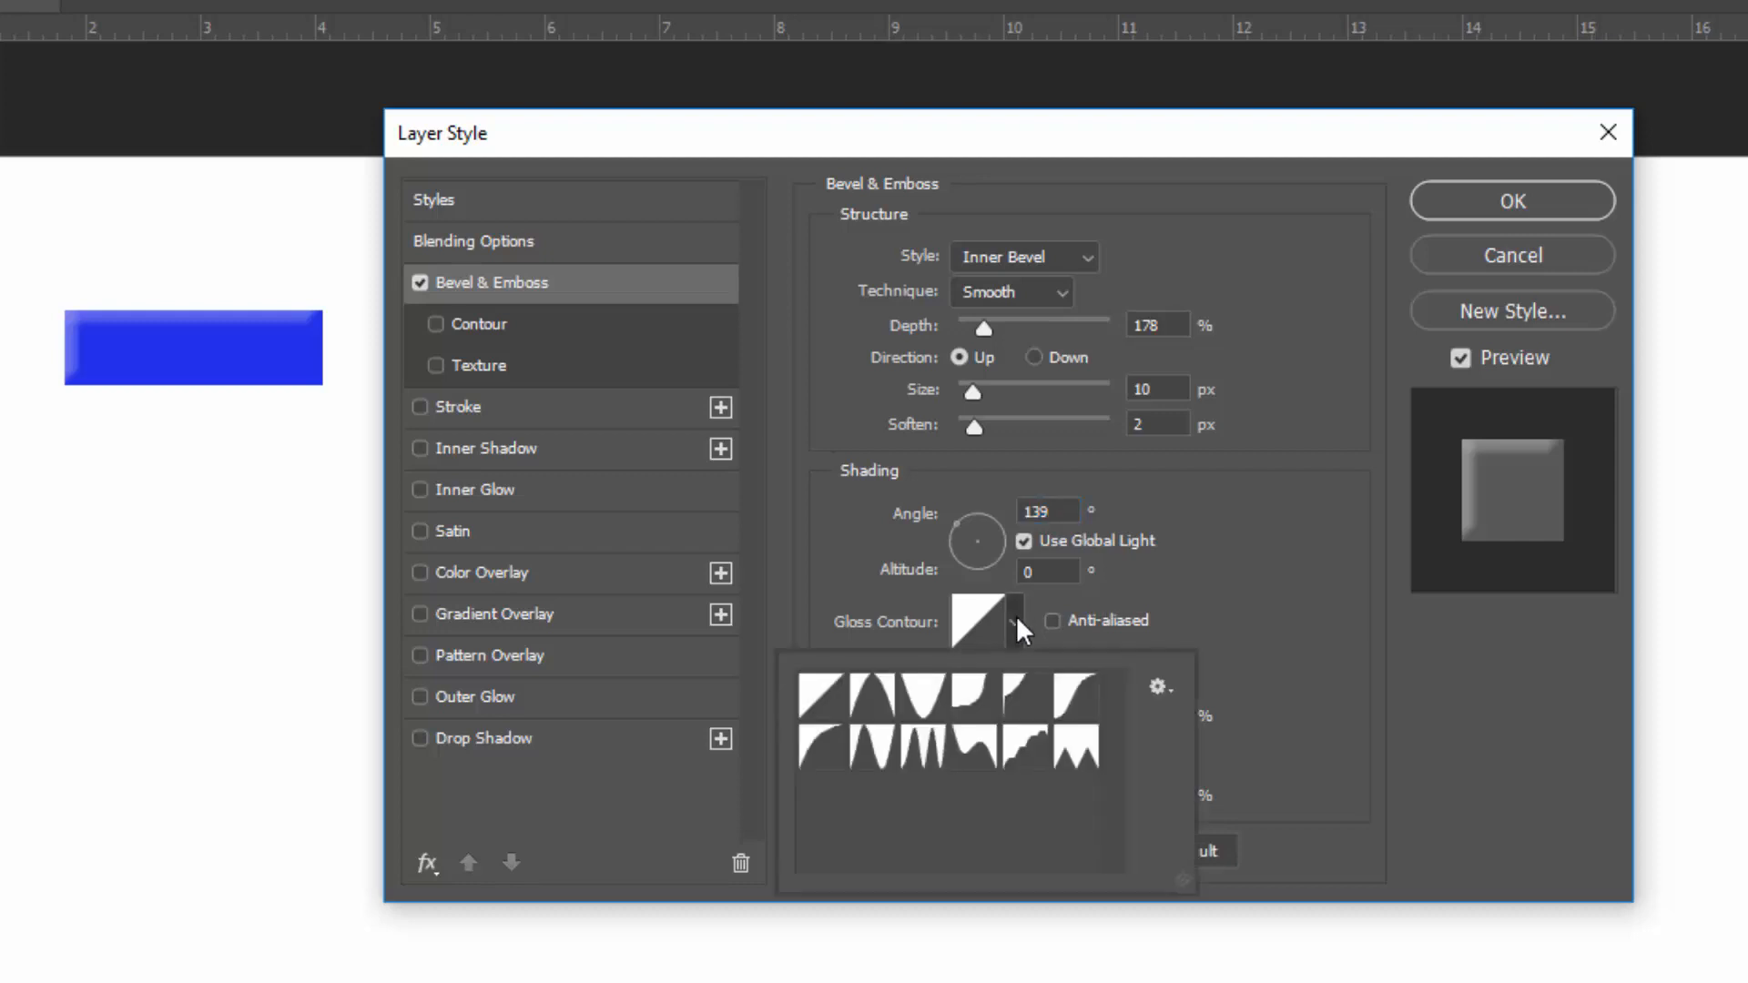
click(923, 697)
click(983, 714)
click(1025, 699)
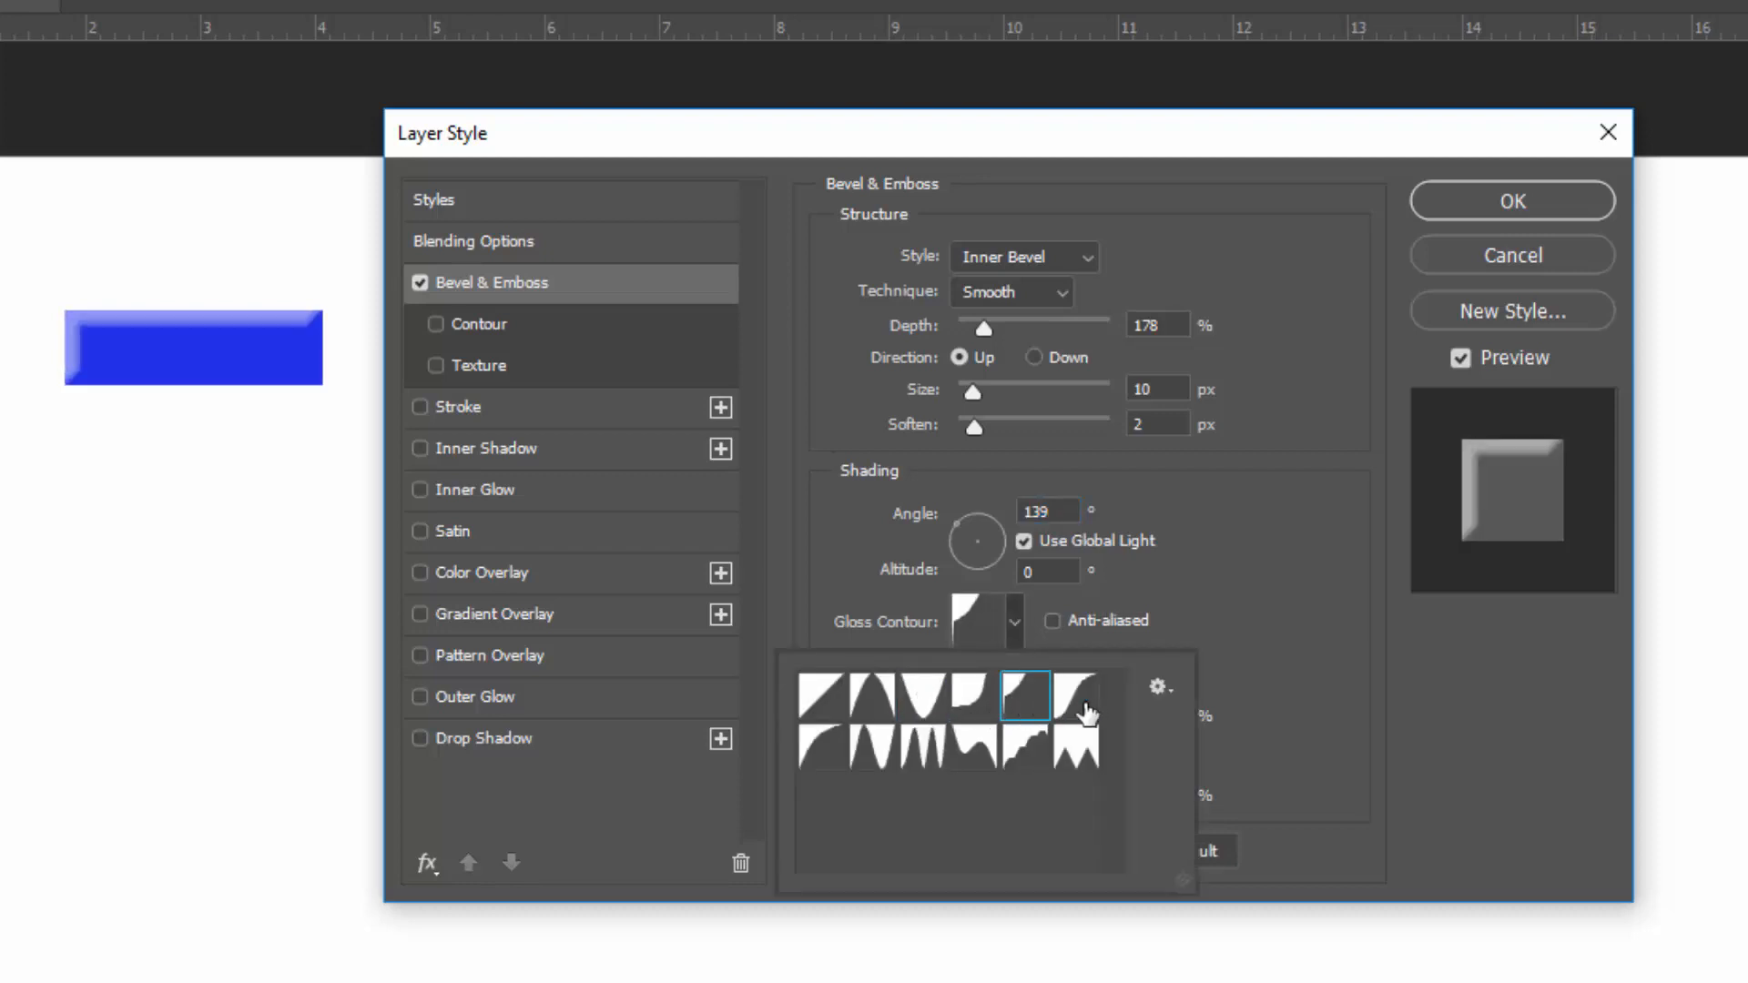
click(1077, 700)
click(839, 767)
click(876, 763)
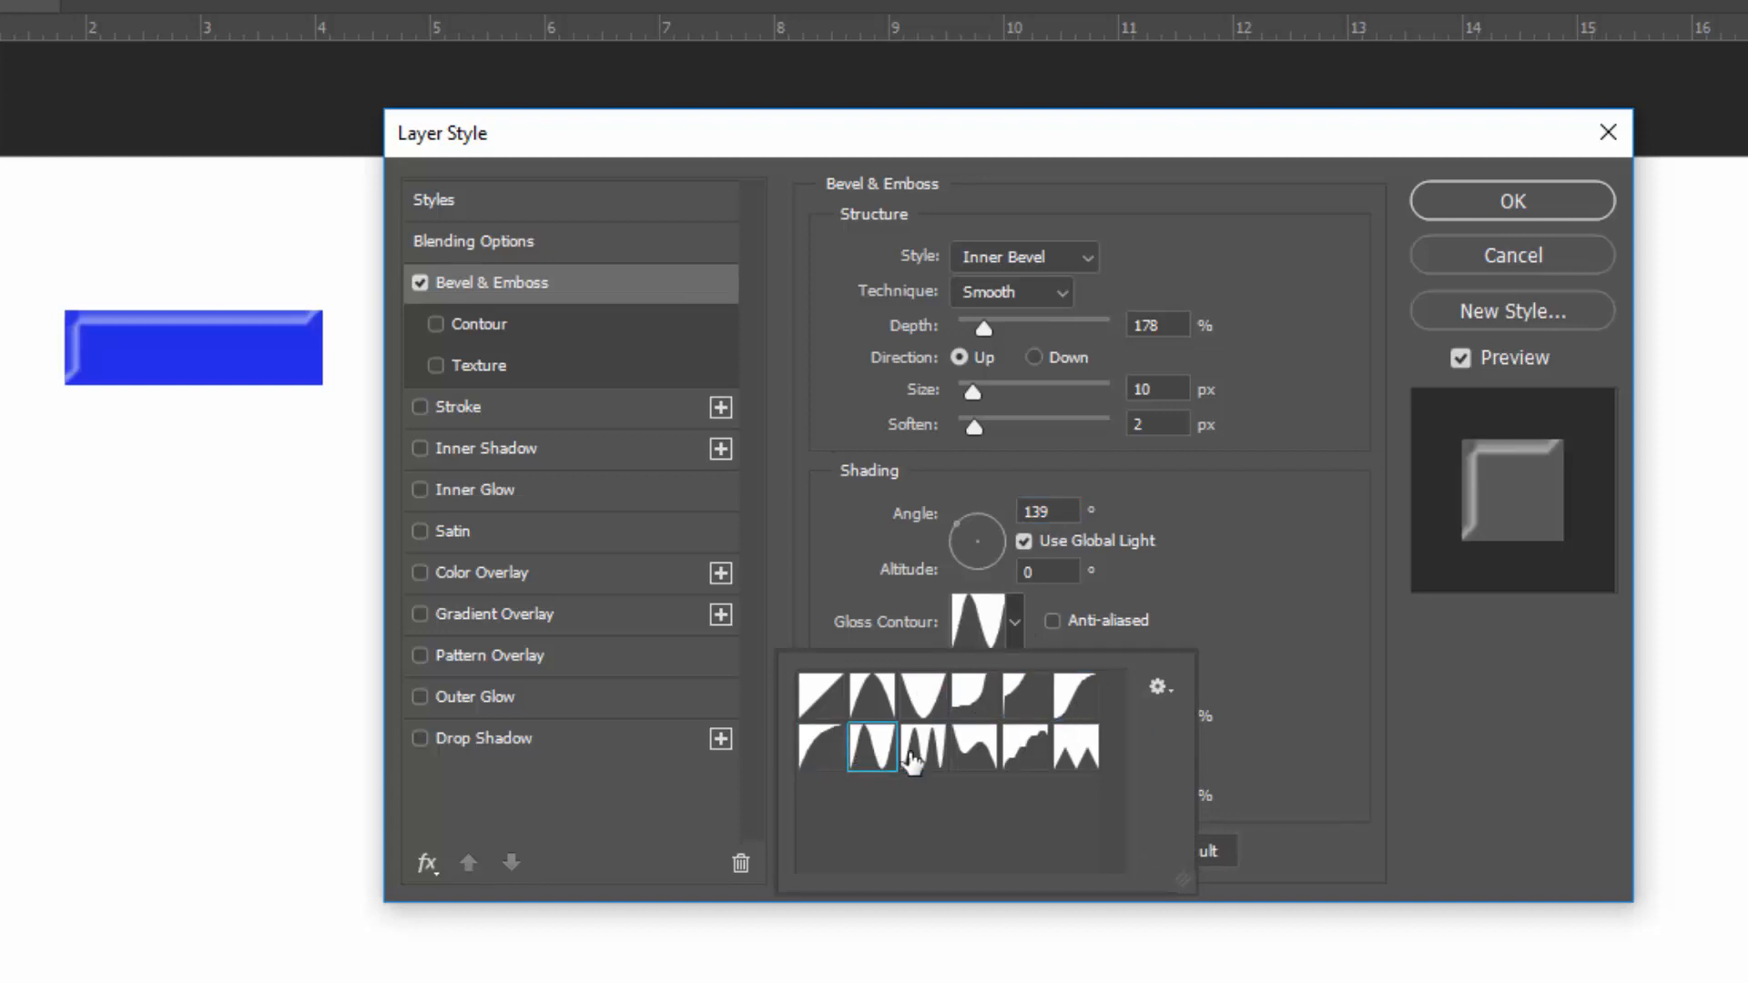
click(923, 763)
click(972, 762)
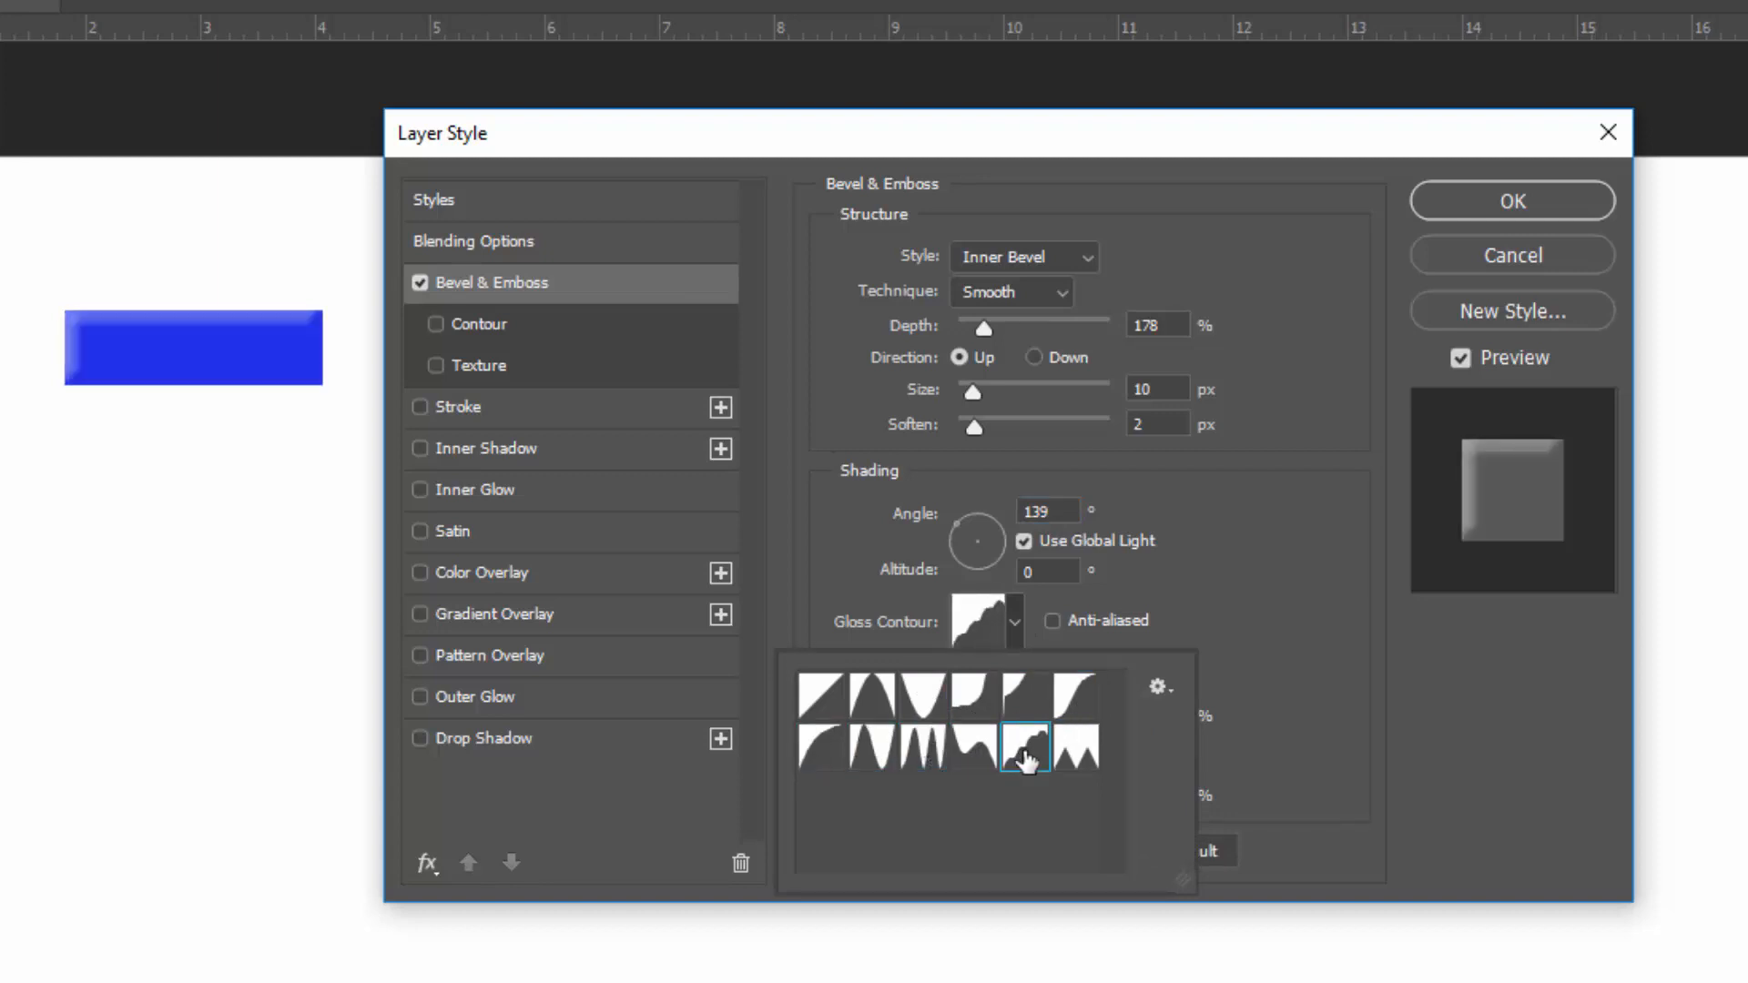
click(1071, 759)
click(972, 752)
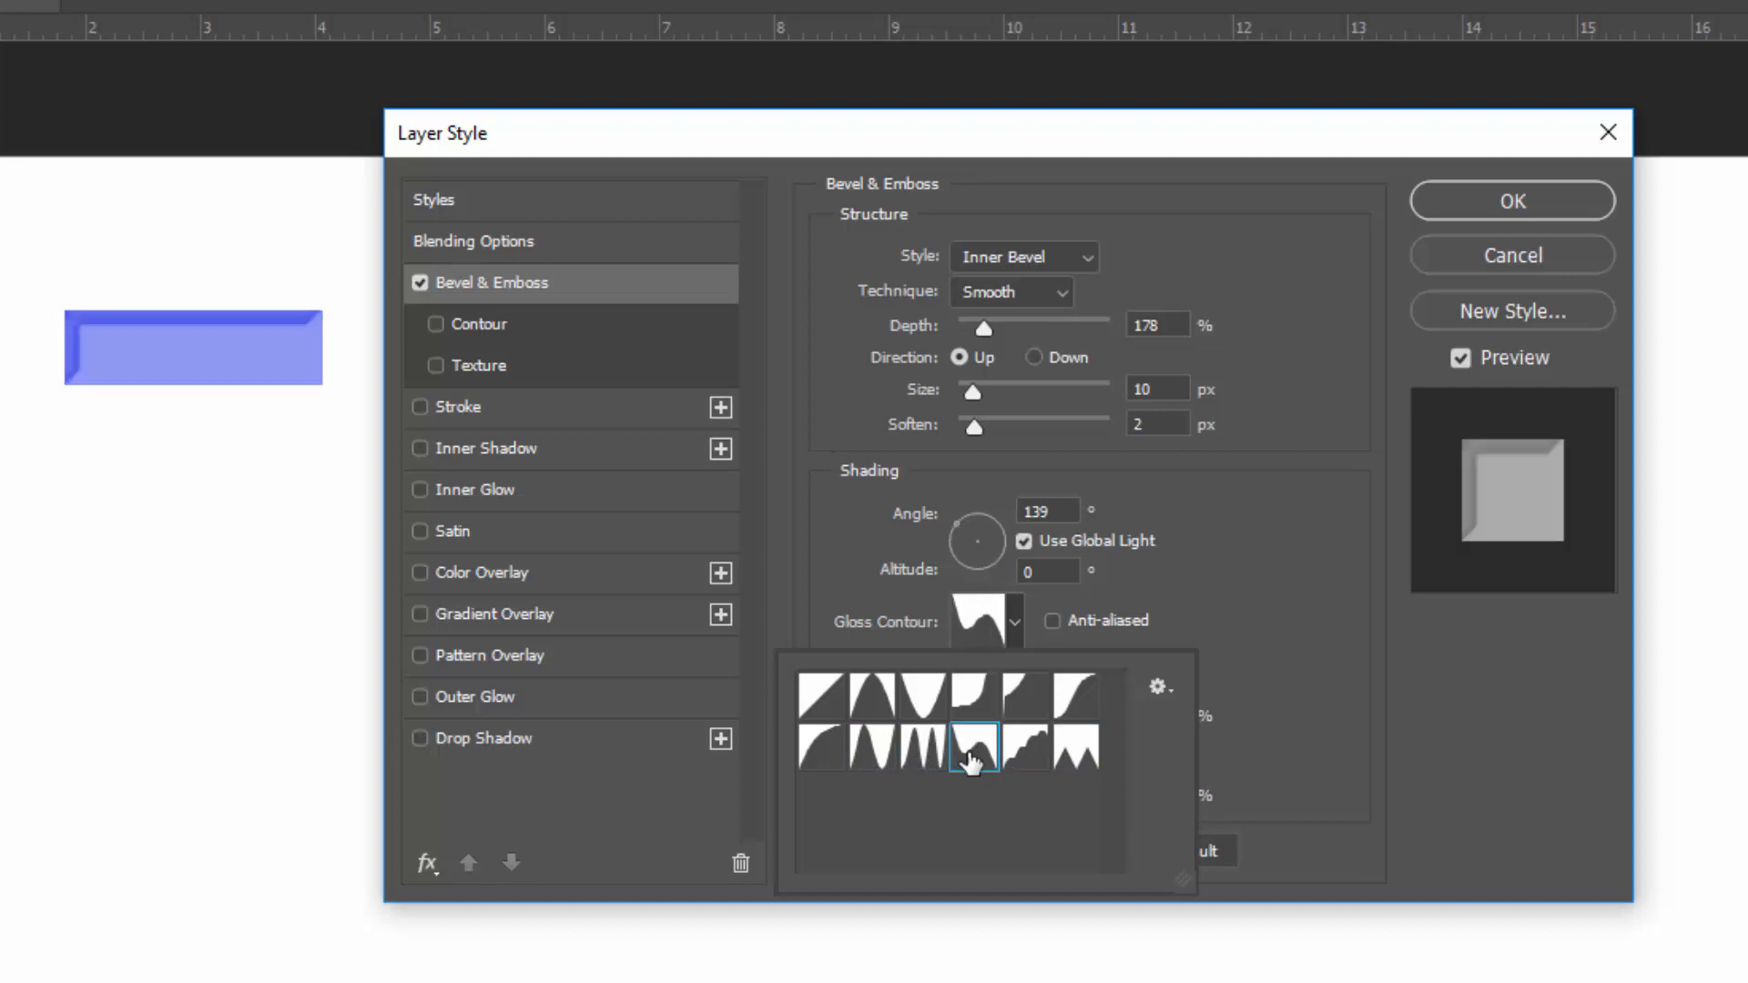
click(925, 762)
click(865, 748)
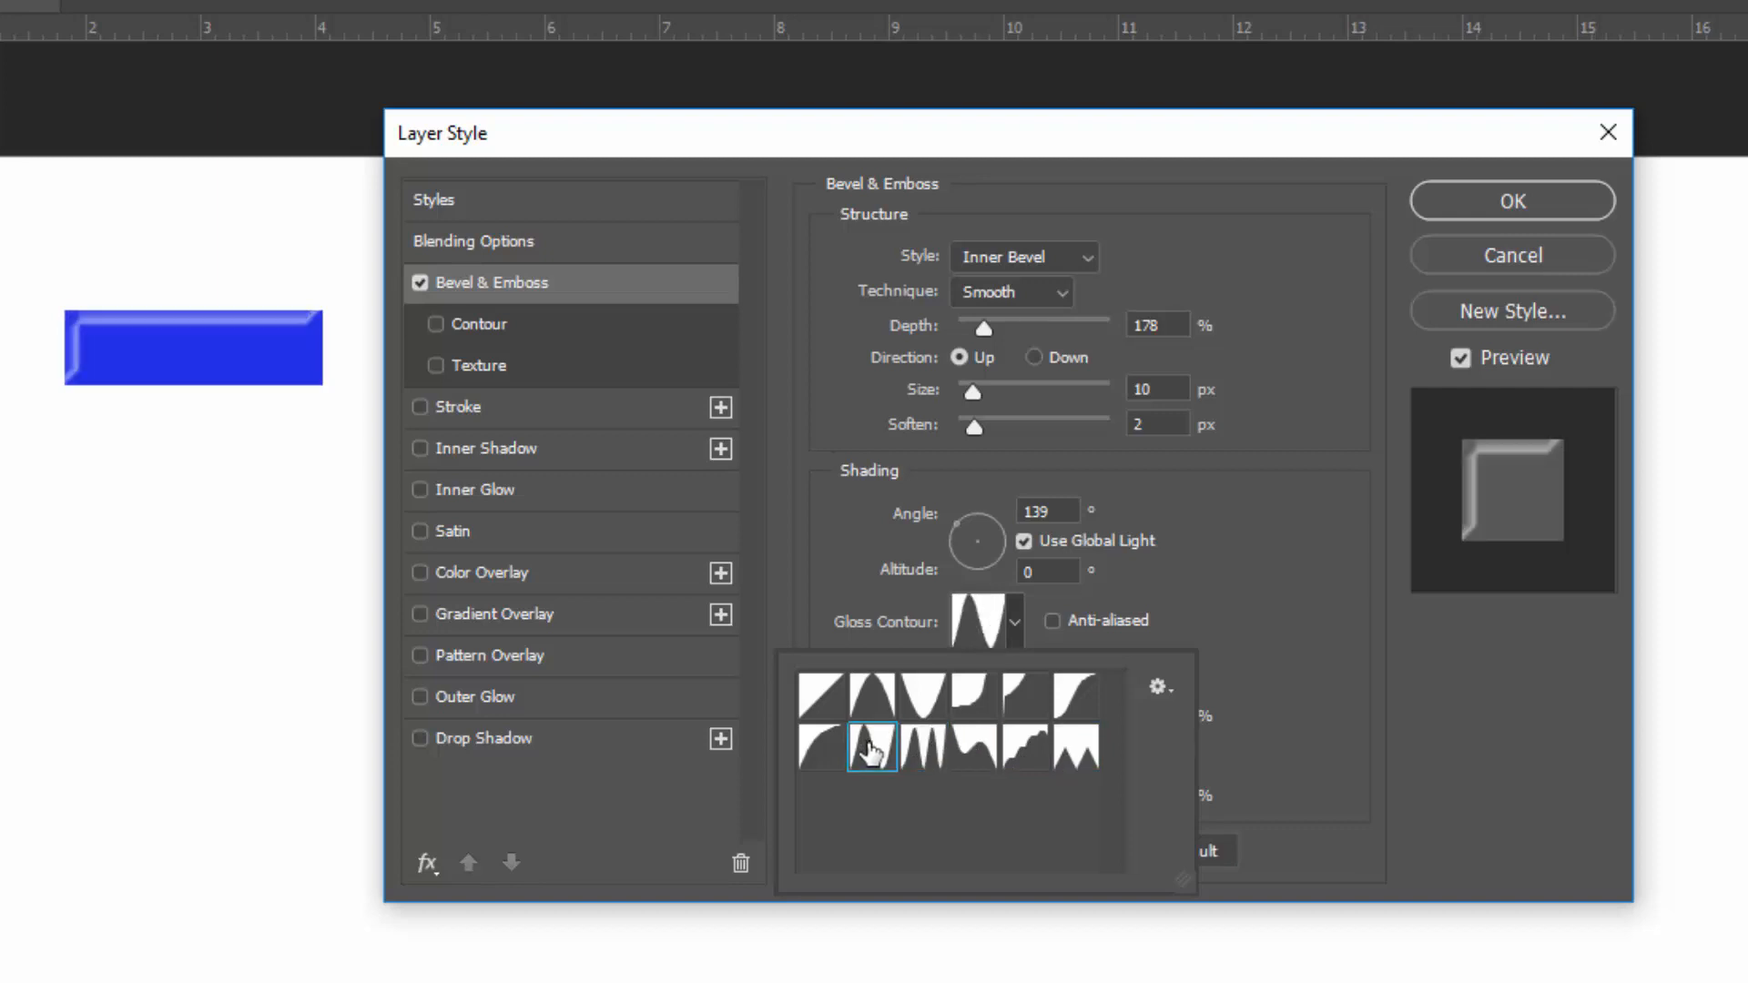
click(820, 708)
click(1237, 599)
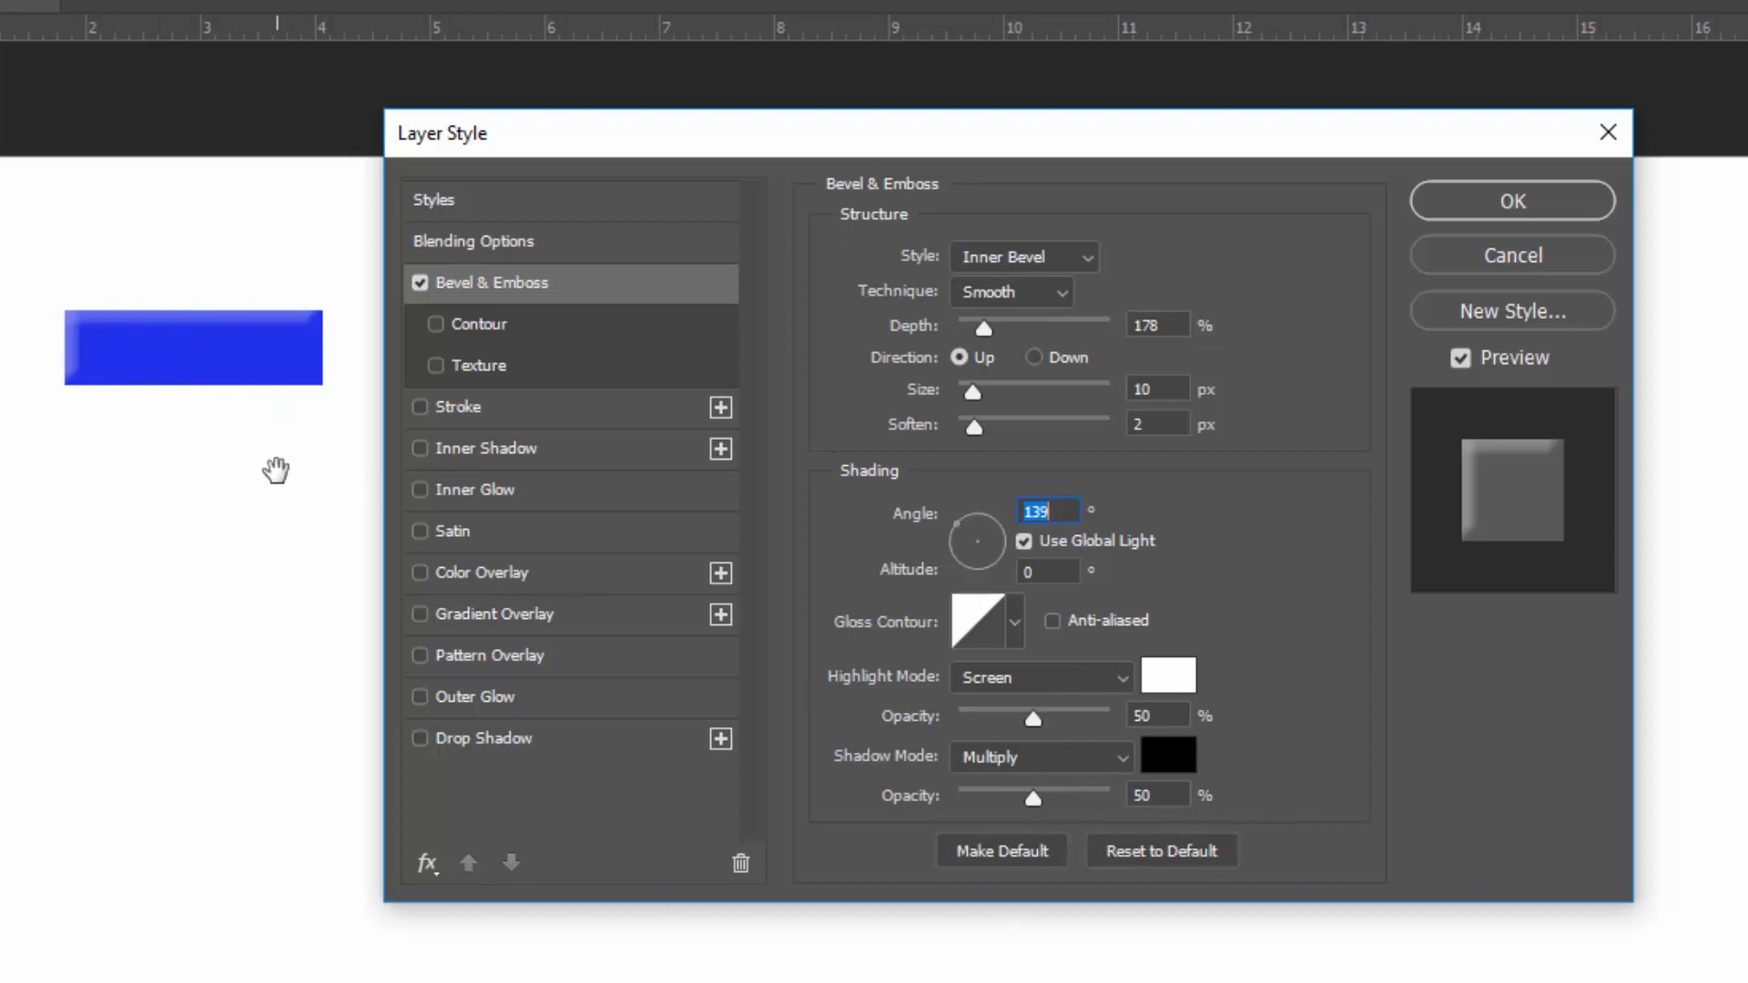
click(959, 524)
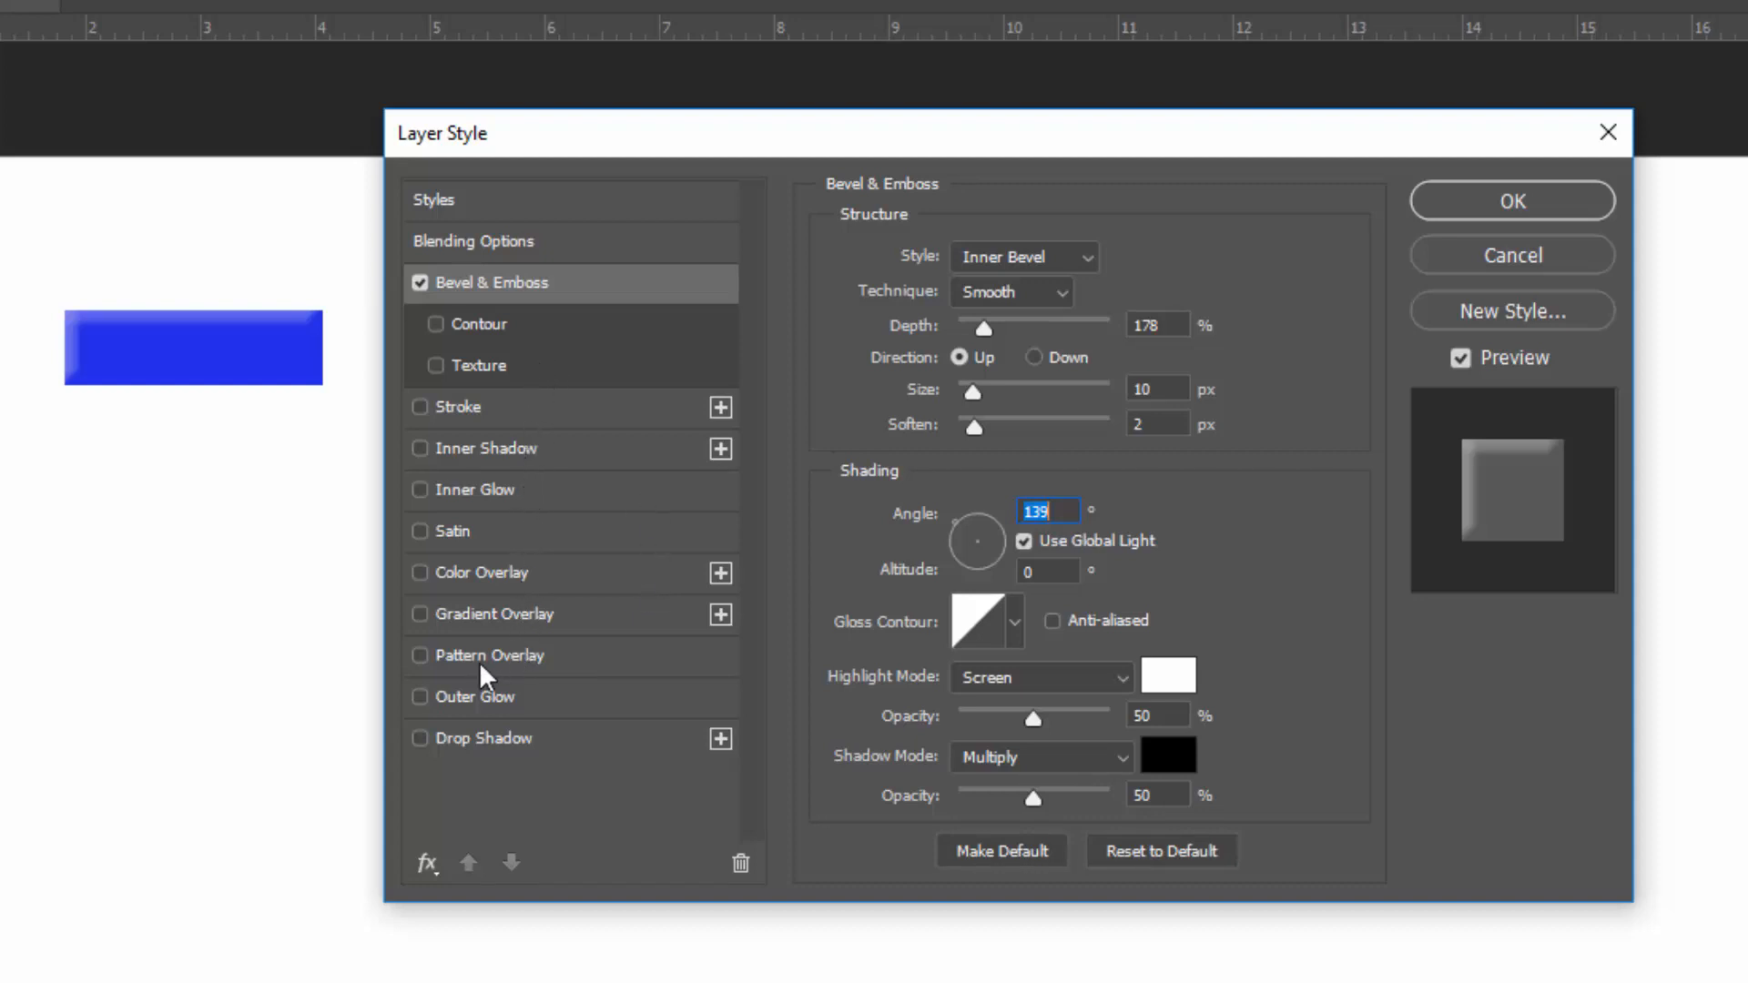
Add a drop shadow to the rectangle with 59% opacity, 11 px distance, 14% spread and 13 px size, and apply the layer style.
click(421, 739)
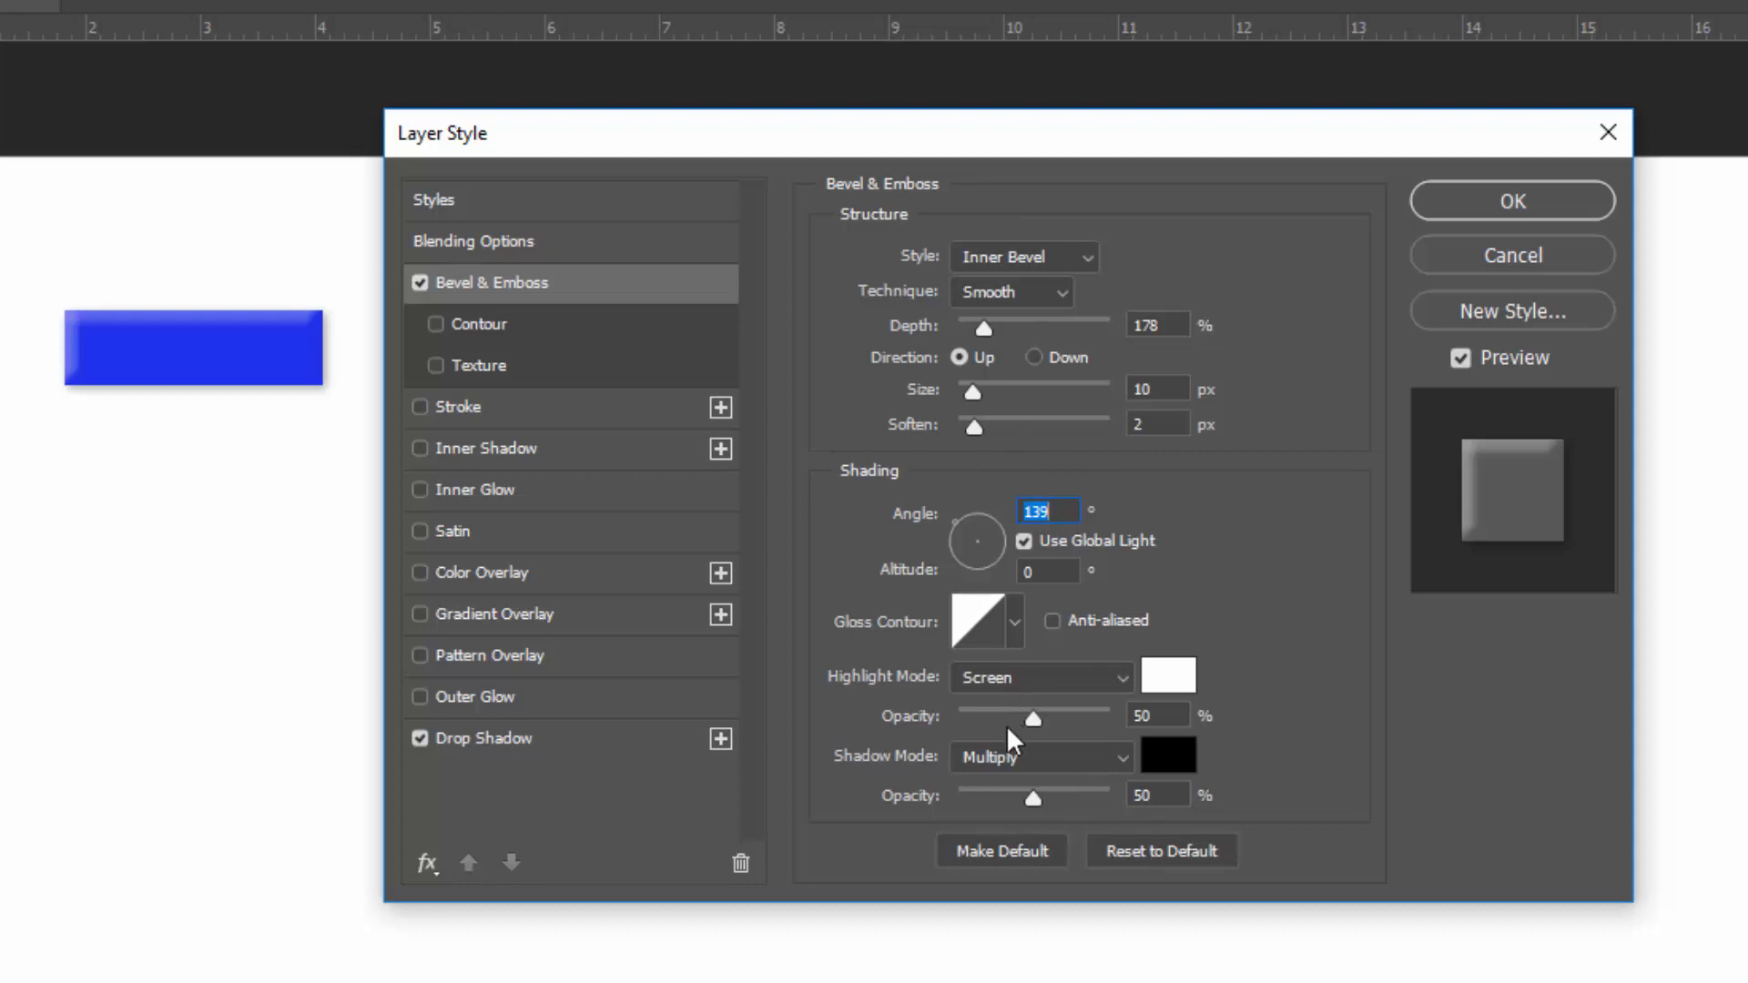
click(494, 740)
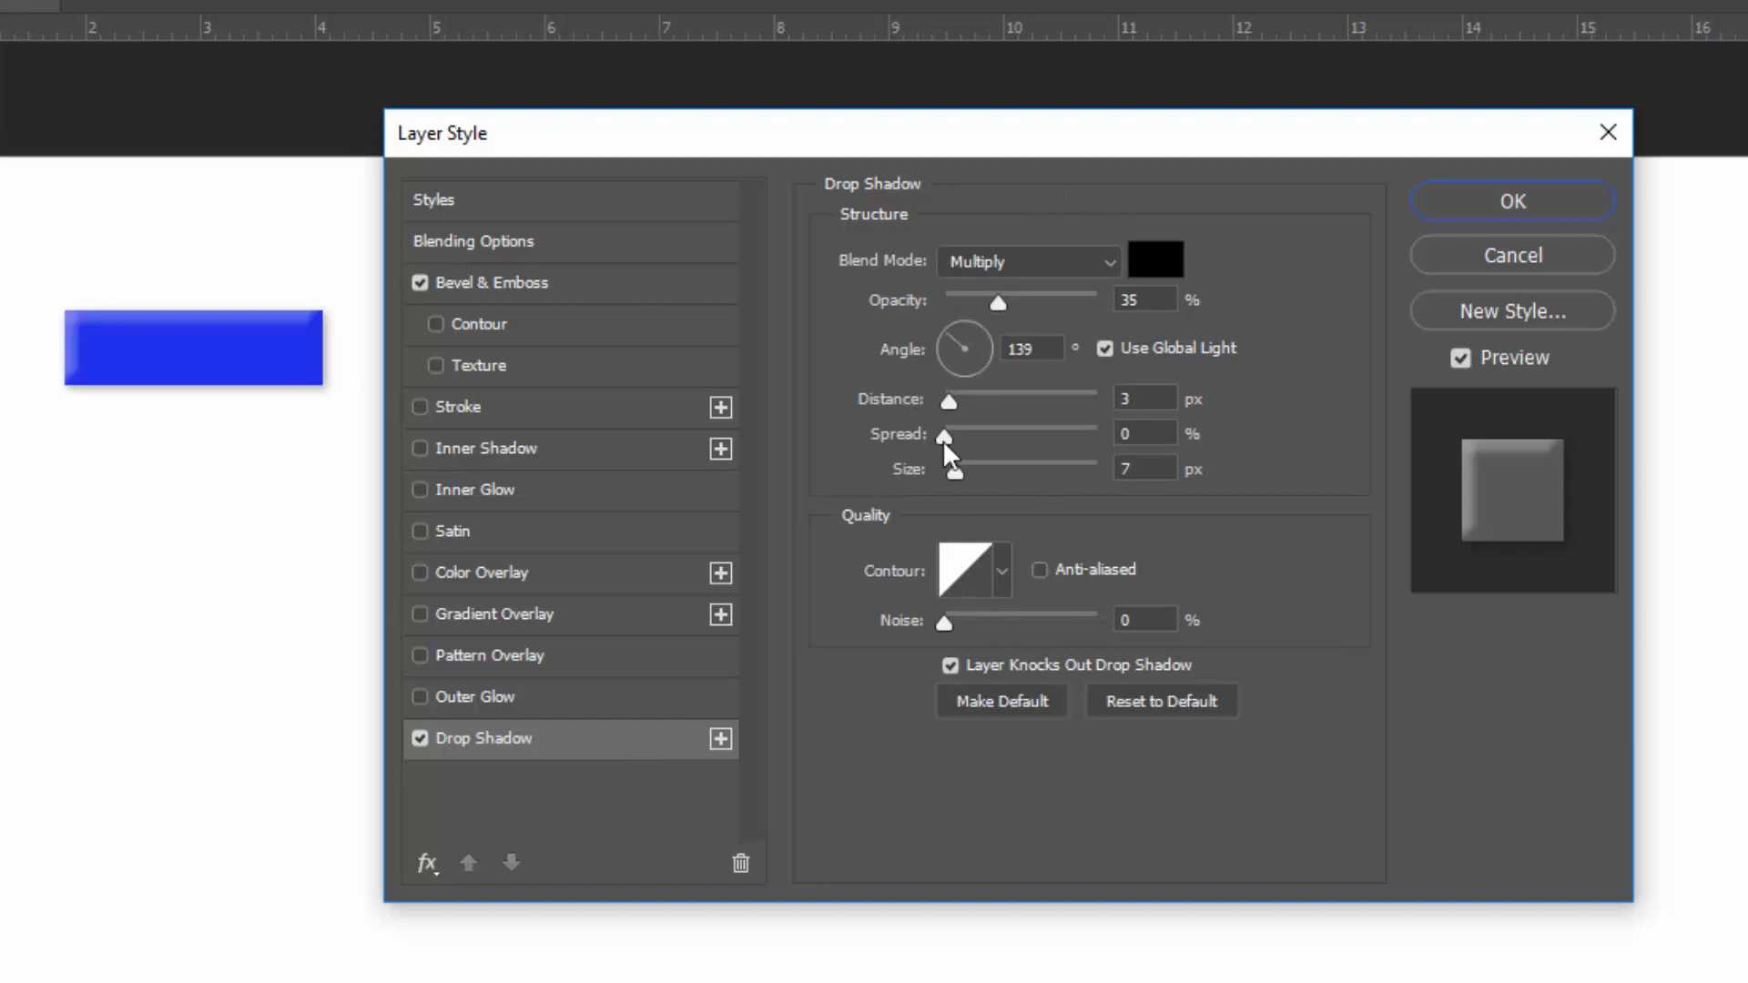
drag(947, 399, 964, 471)
mouse_move(961, 402)
mouse_down()
mouse_move(939, 397)
mouse_move(963, 399)
mouse_up()
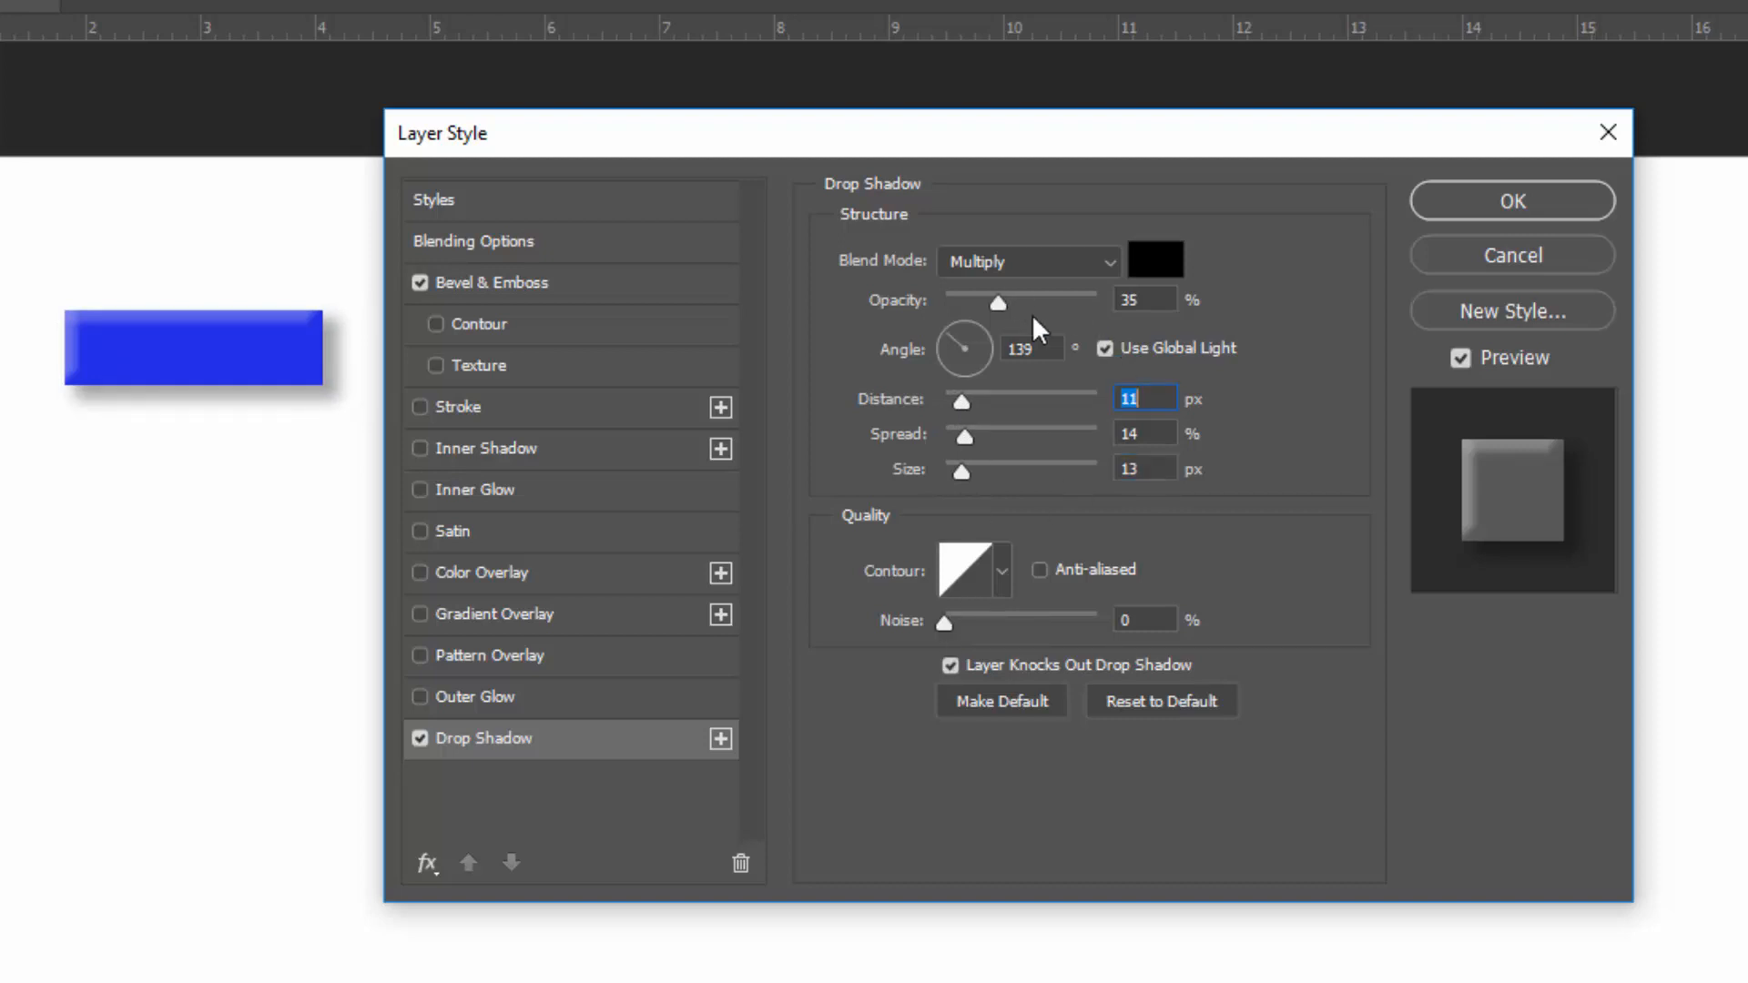
mouse_move(1008, 308)
mouse_down()
mouse_move(1069, 306)
mouse_move(1033, 306)
mouse_up()
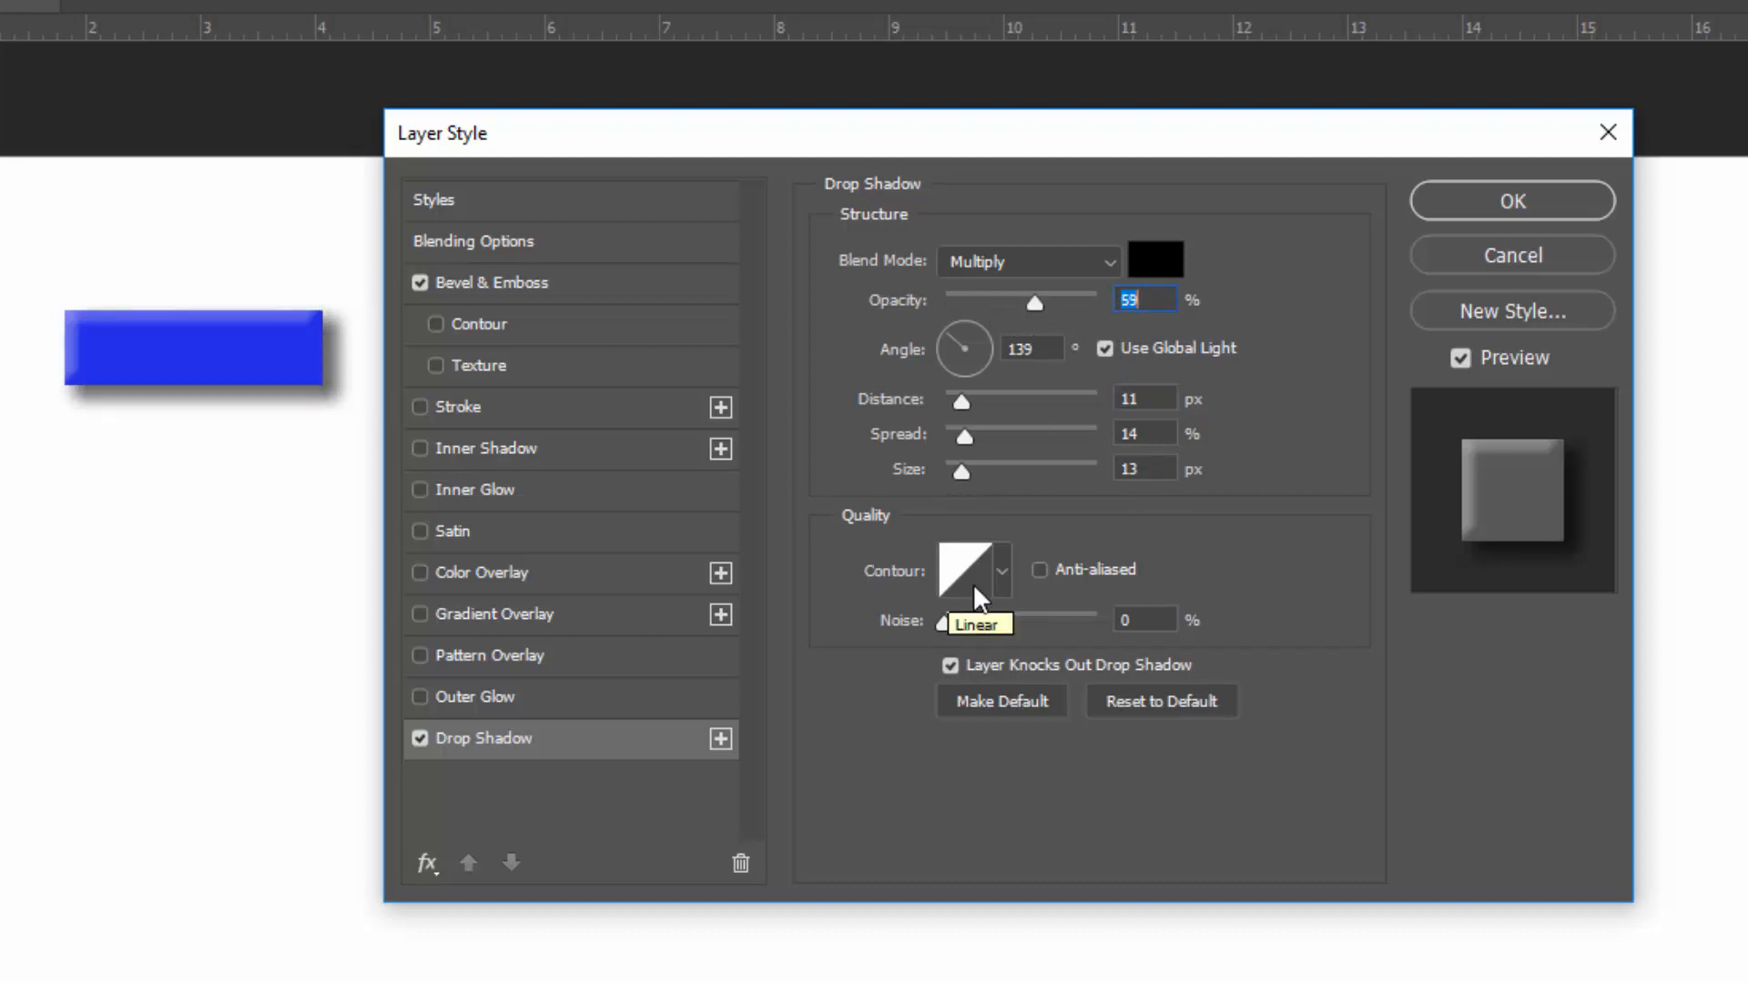
click(1534, 204)
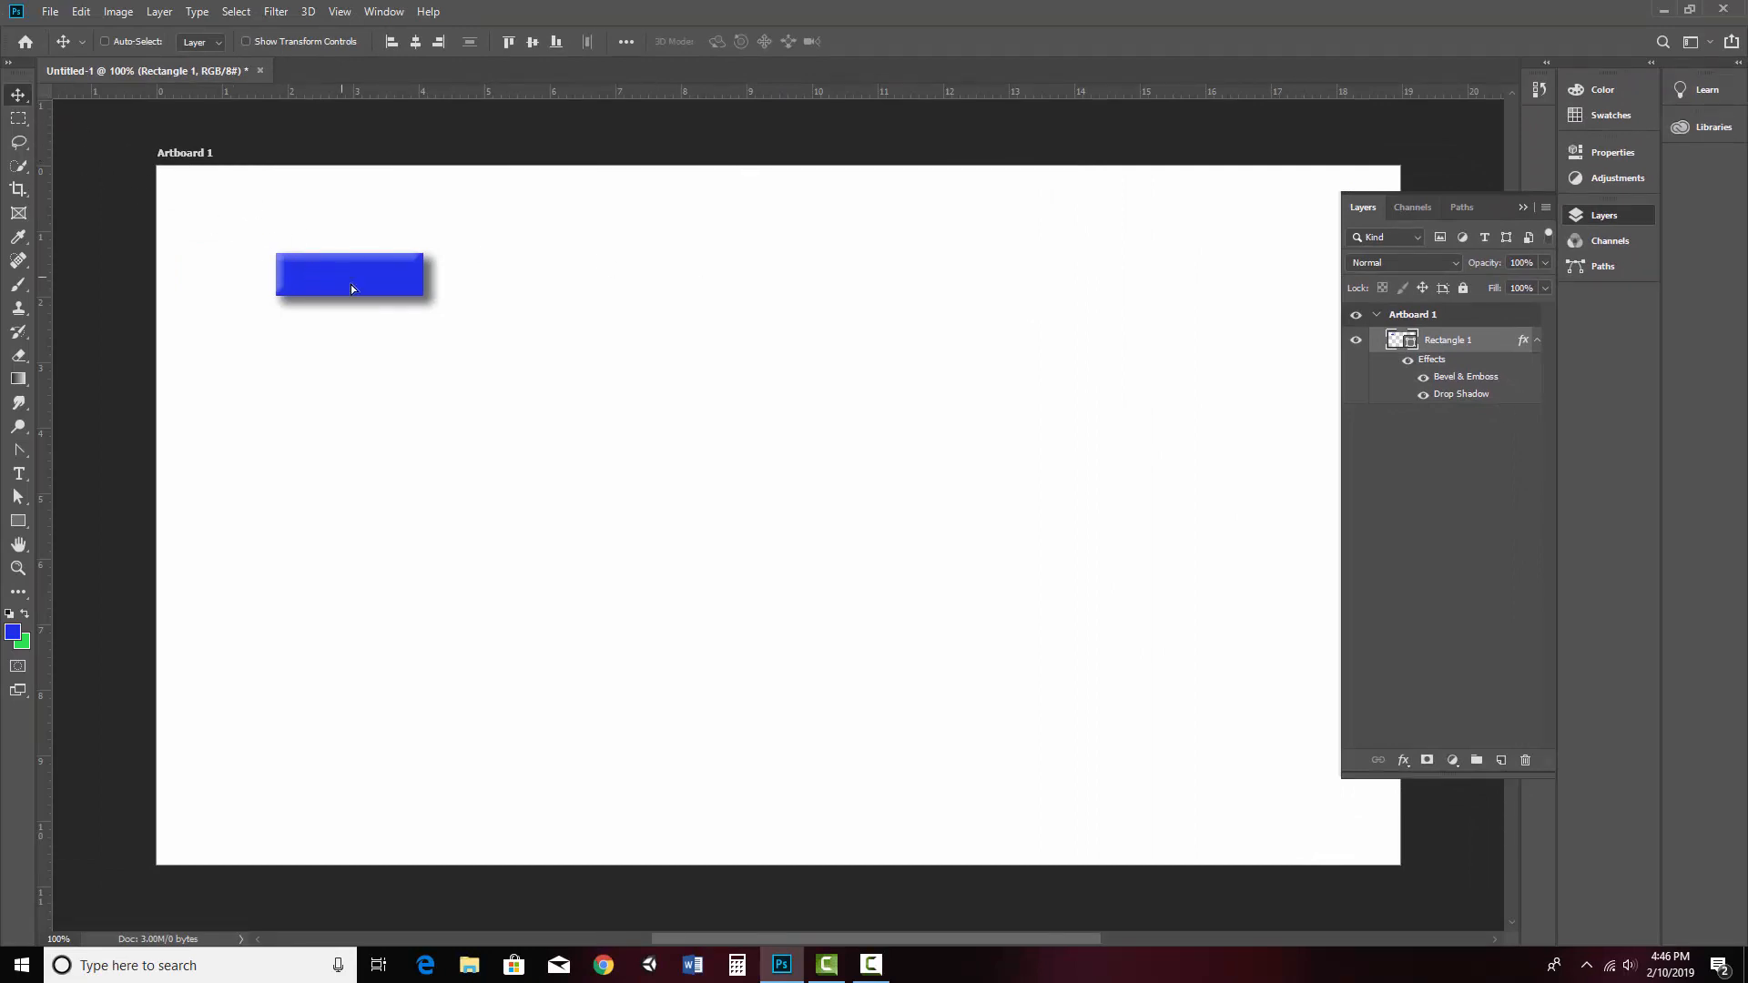
Move the blue button slightly upward on the artboard.
mouse_move(351, 289)
mouse_down()
mouse_move(586, 390)
mouse_move(598, 332)
mouse_move(669, 371)
mouse_move(697, 333)
mouse_move(534, 333)
mouse_move(350, 270)
mouse_up()
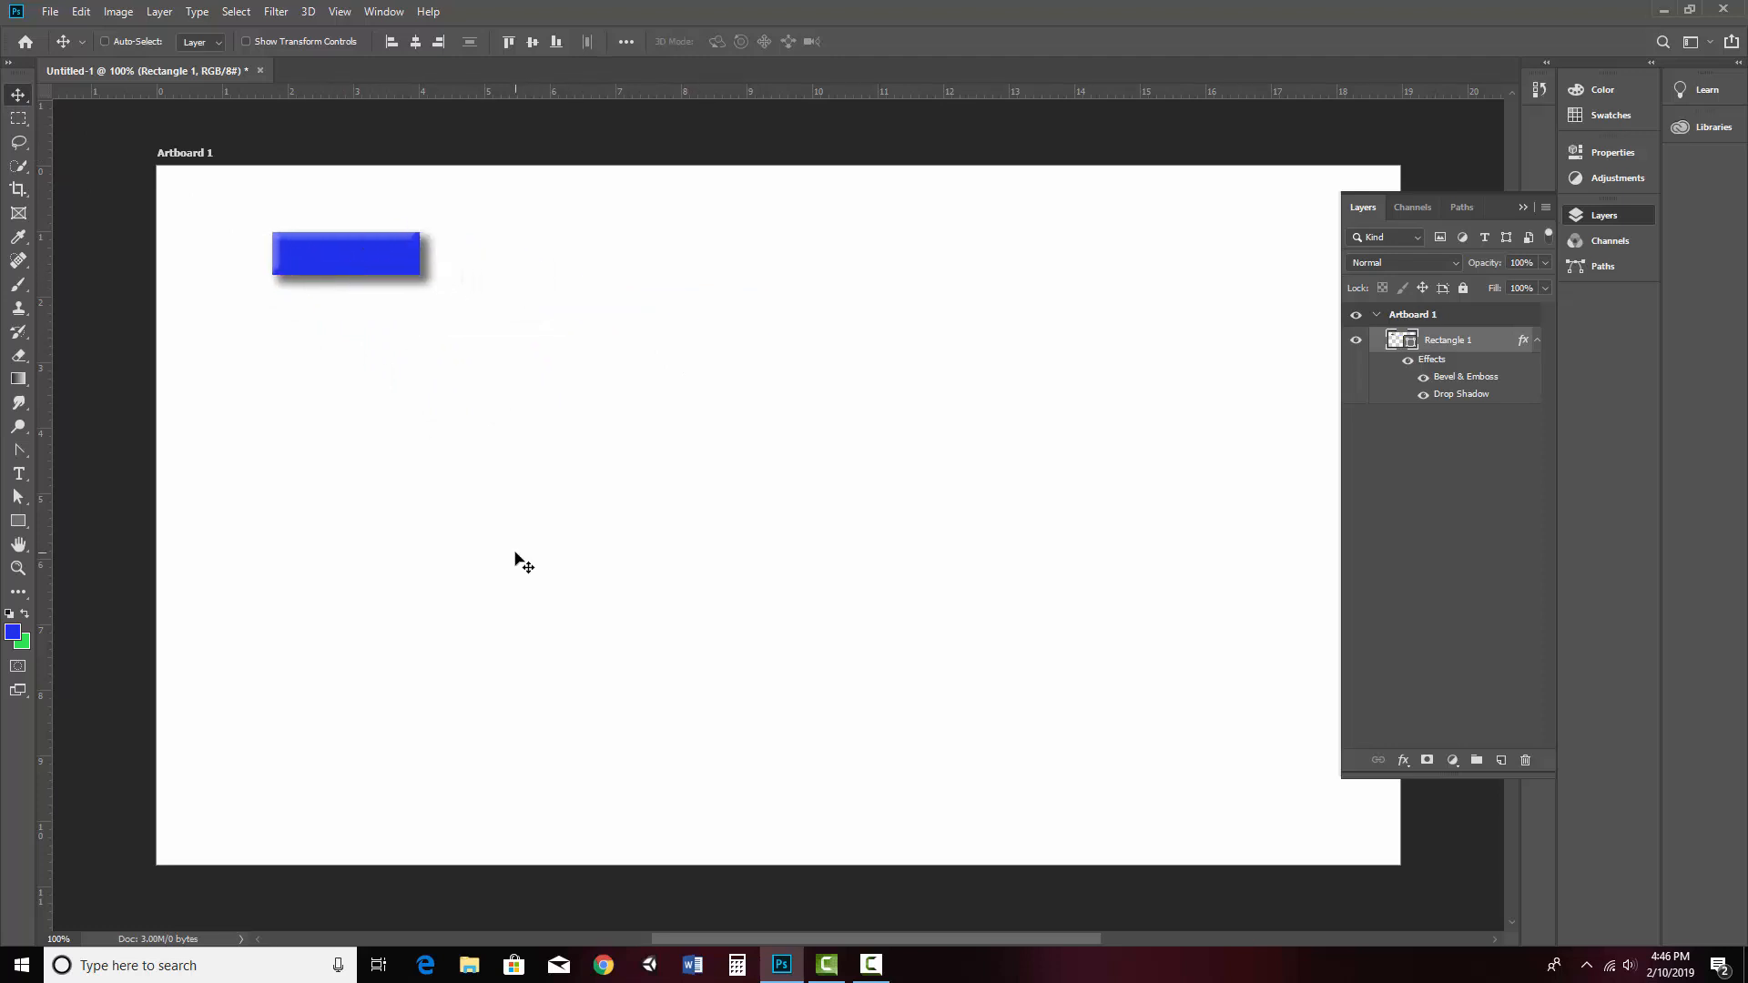
Reopen the rectangle's layer style to review its Bevel & Emboss settings and close it.
double_click(1452, 381)
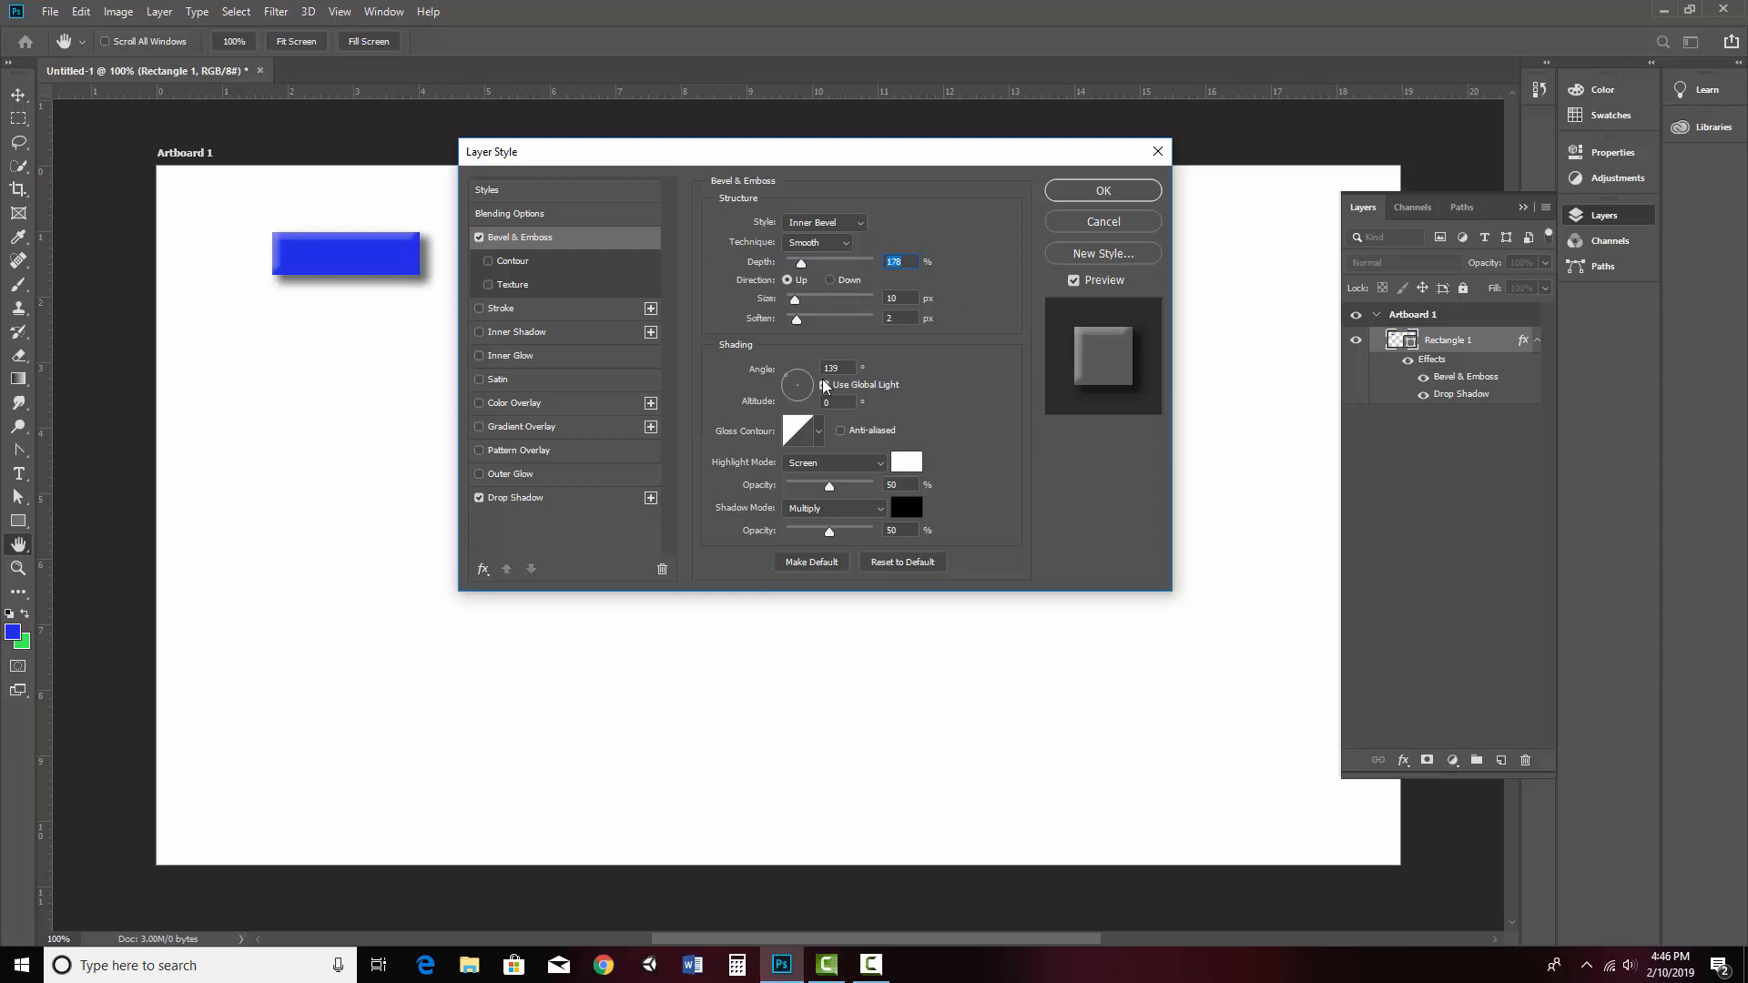
click(1083, 191)
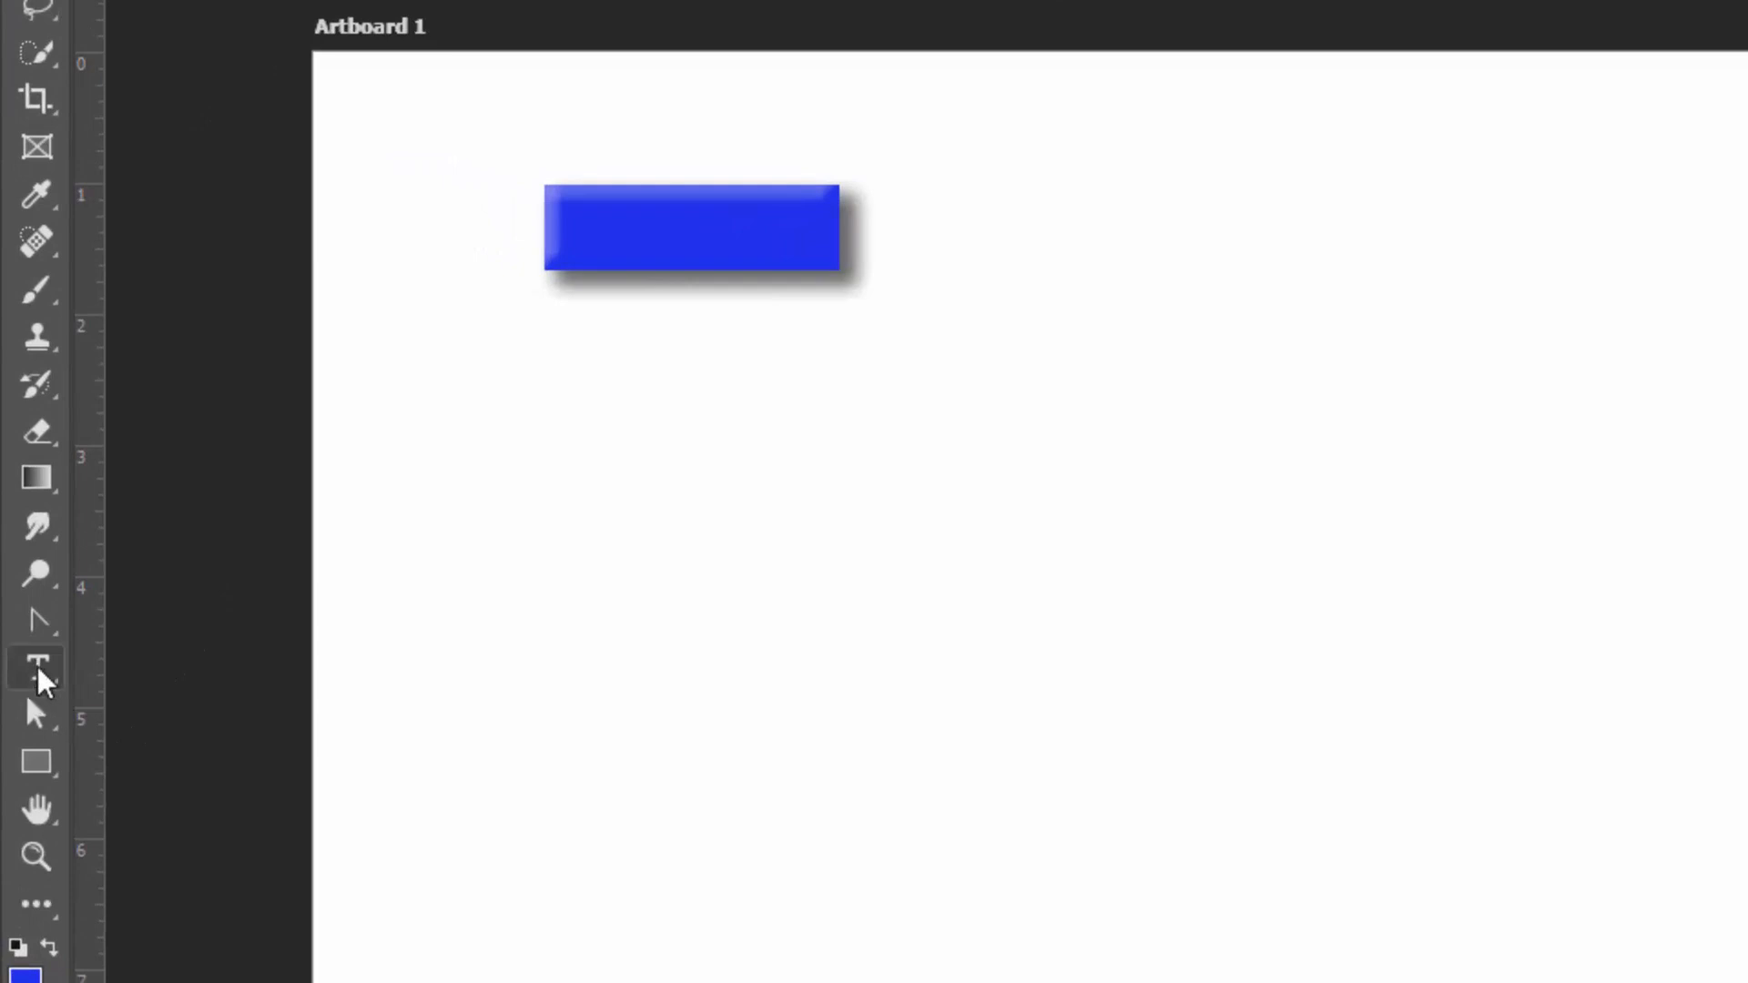
Set the foreground color to a light yellow for the button's text.
click(38, 668)
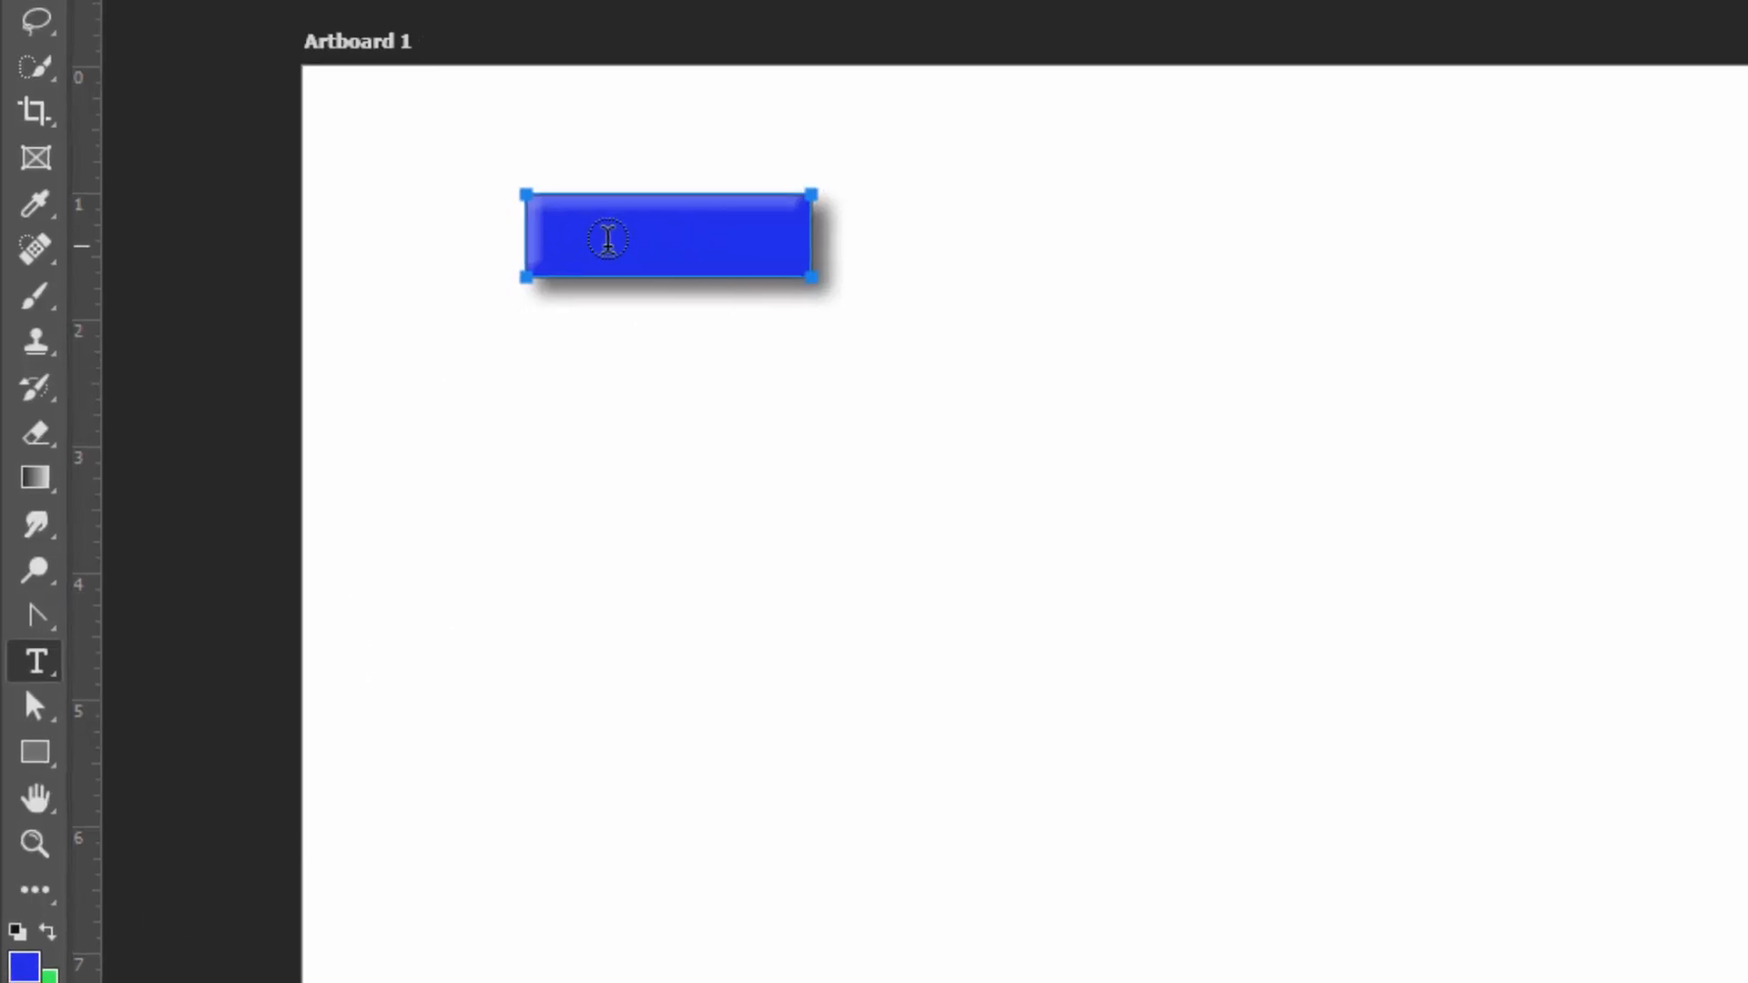
click(19, 861)
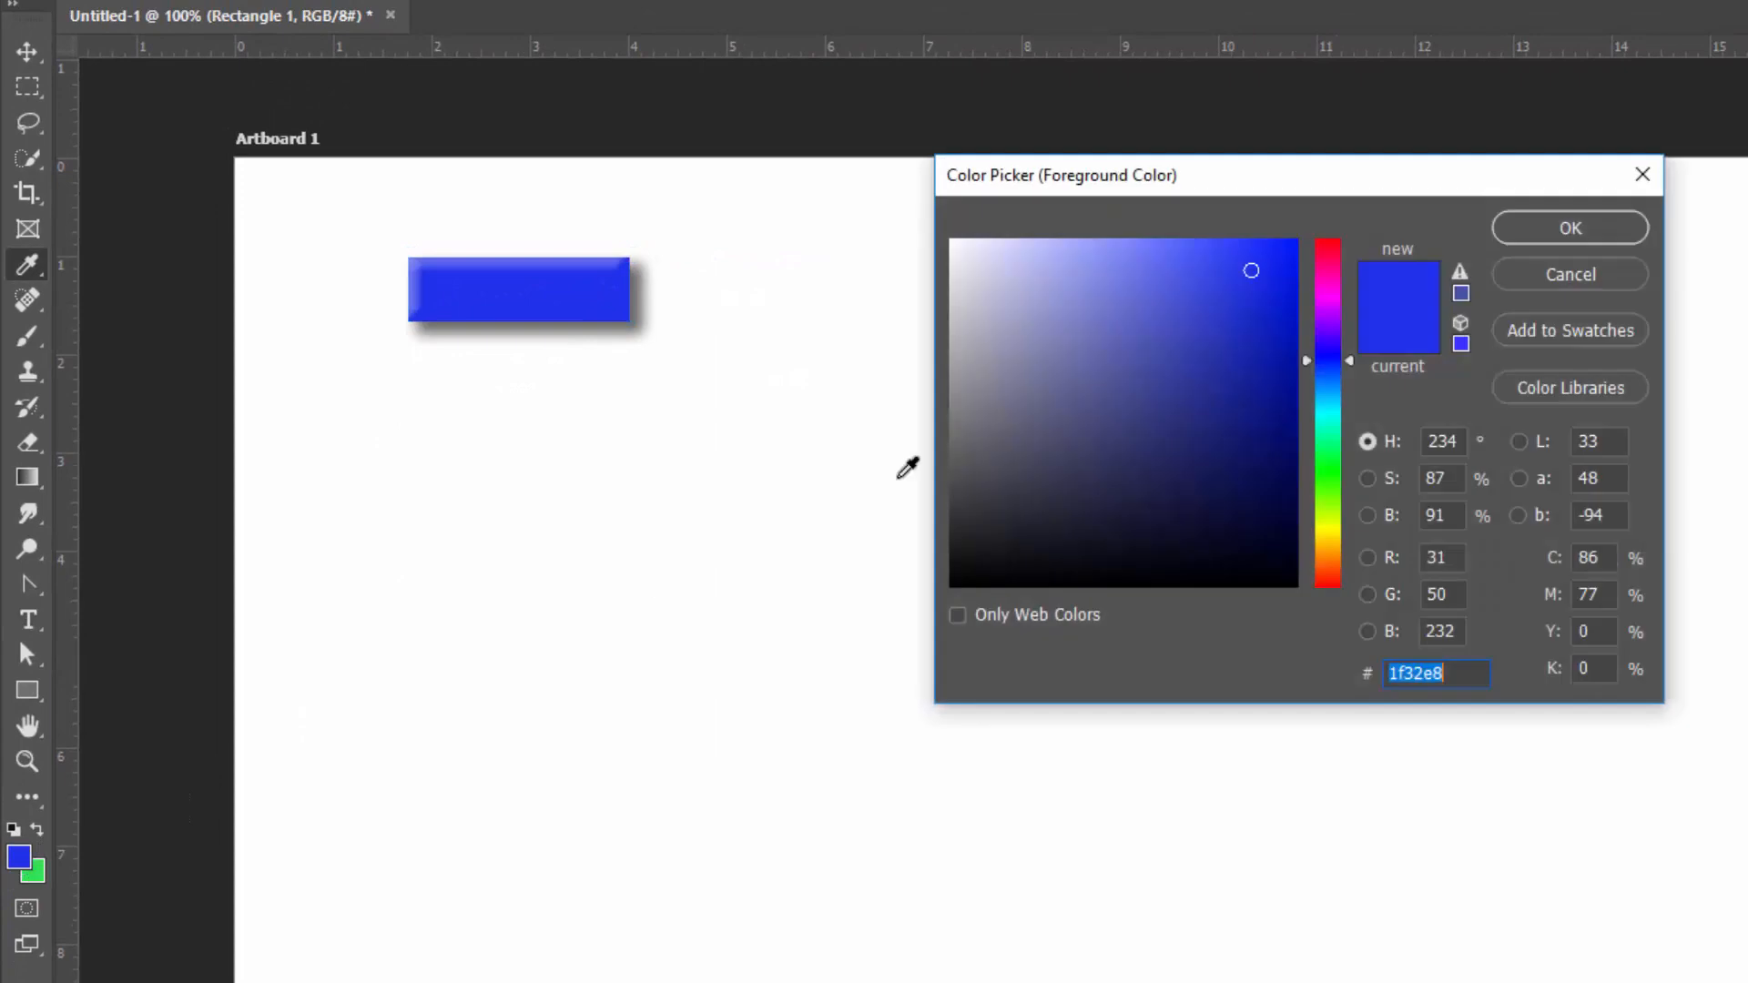
mouse_move(1036, 296)
mouse_down()
mouse_move(910, 238)
mouse_move(1011, 504)
mouse_move(949, 585)
mouse_move(1131, 350)
mouse_up()
drag(1328, 516, 1328, 524)
drag(1166, 261, 1146, 248)
click(1619, 226)
key(t)
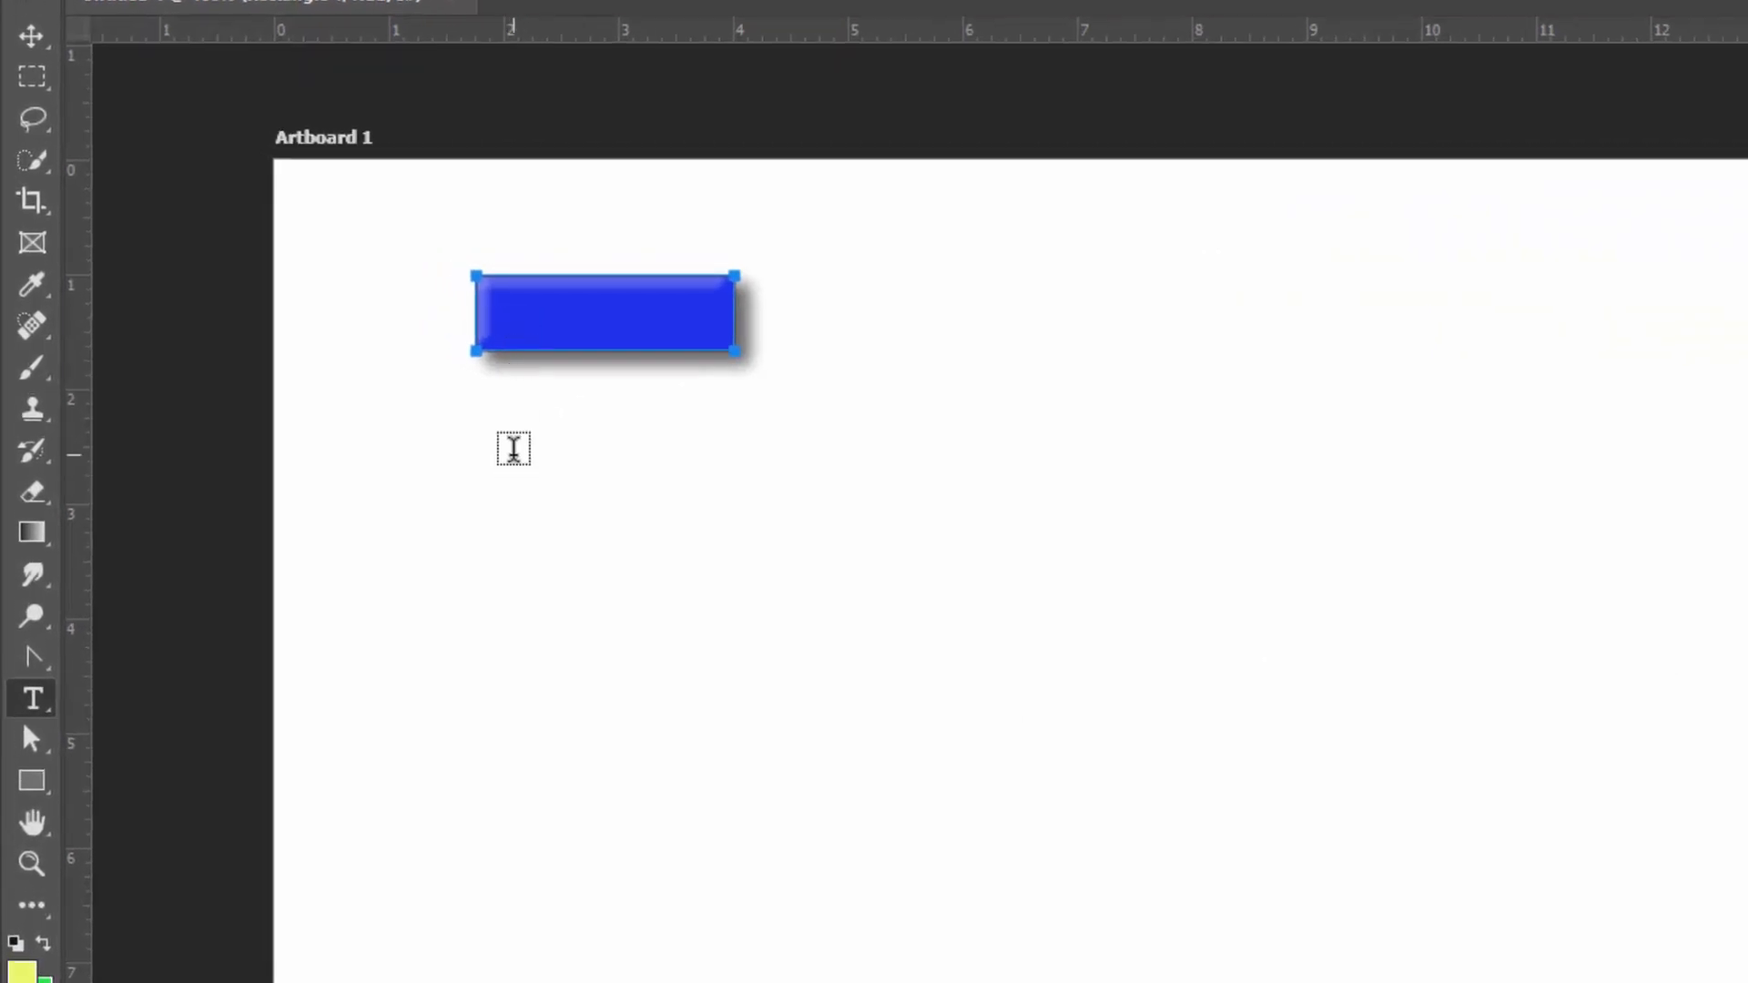
Add the text "push" at 18 pt below the blue button and move it onto the button's face.
click(513, 455)
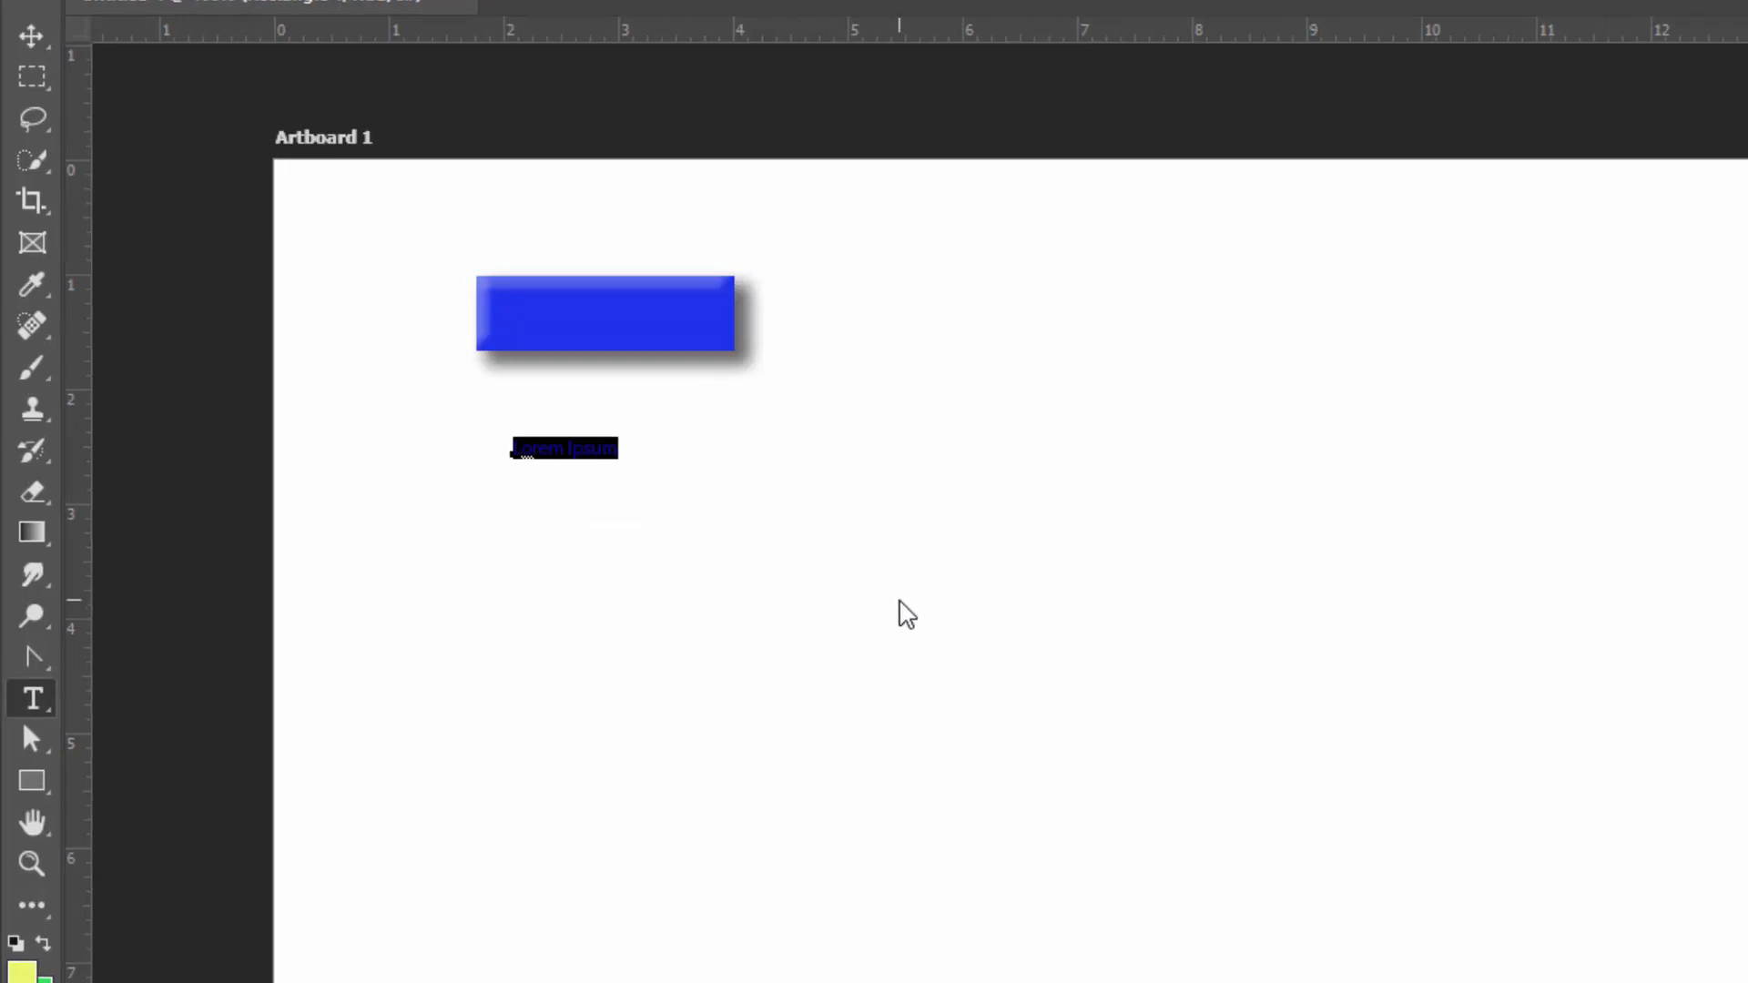
key(BackSpace)
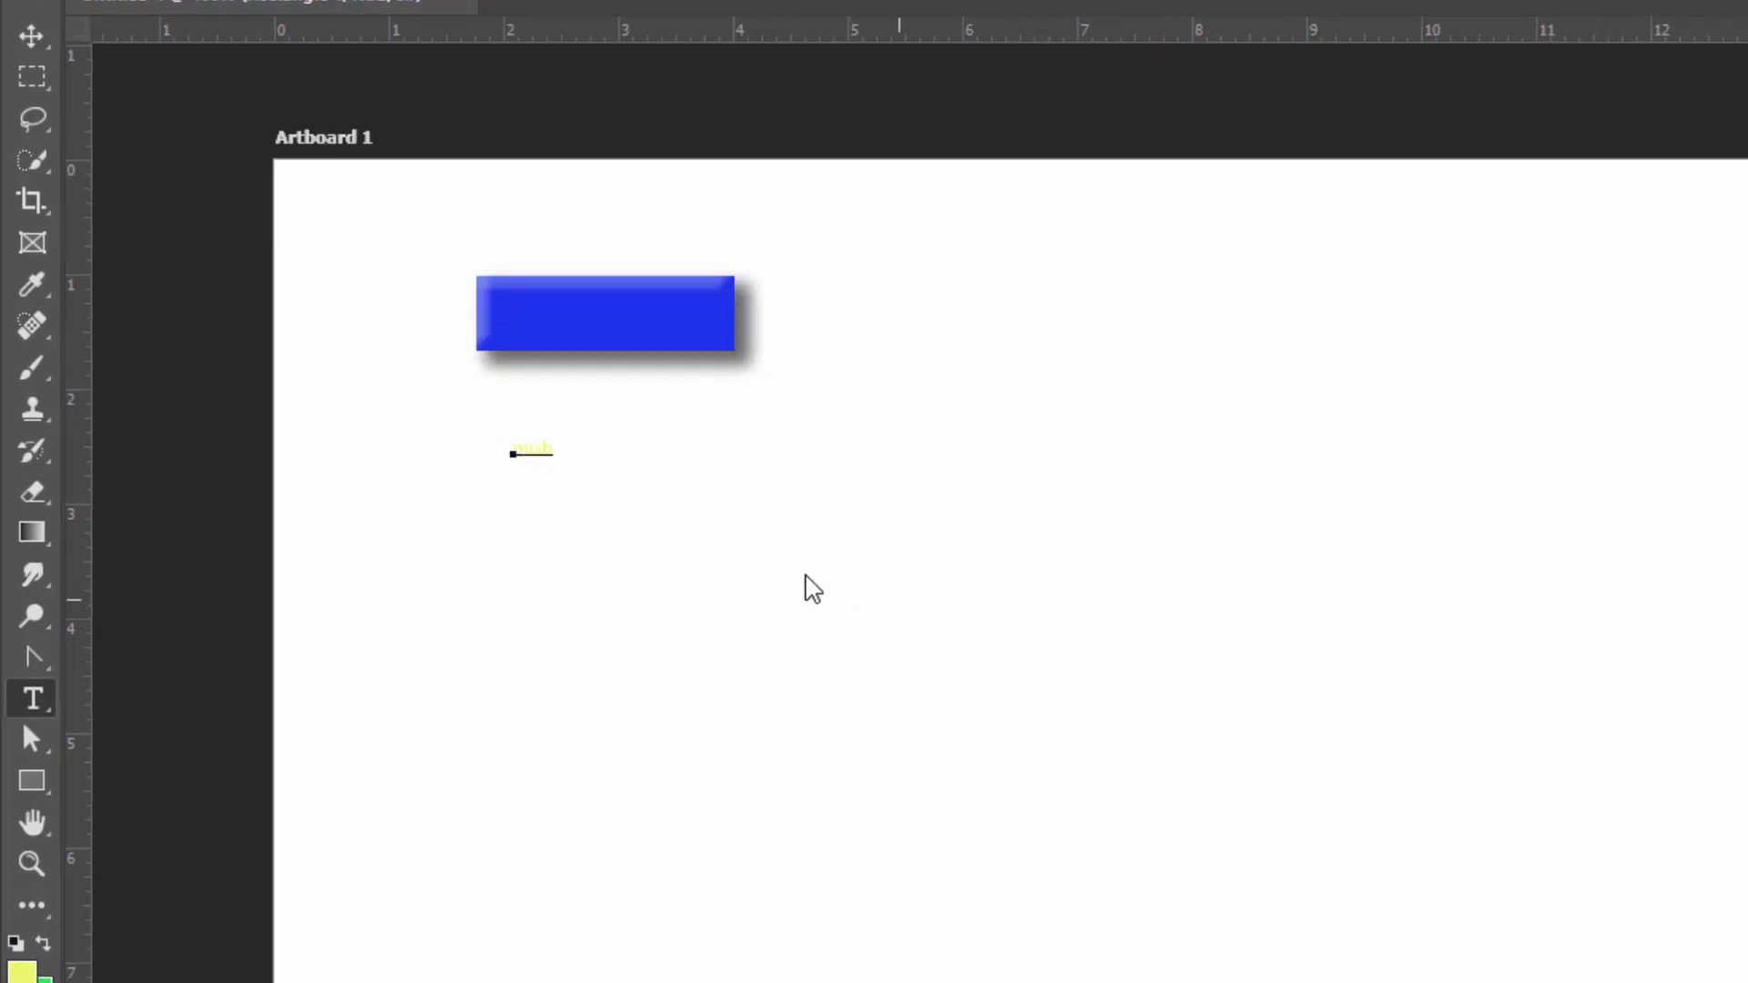
drag(556, 446, 483, 449)
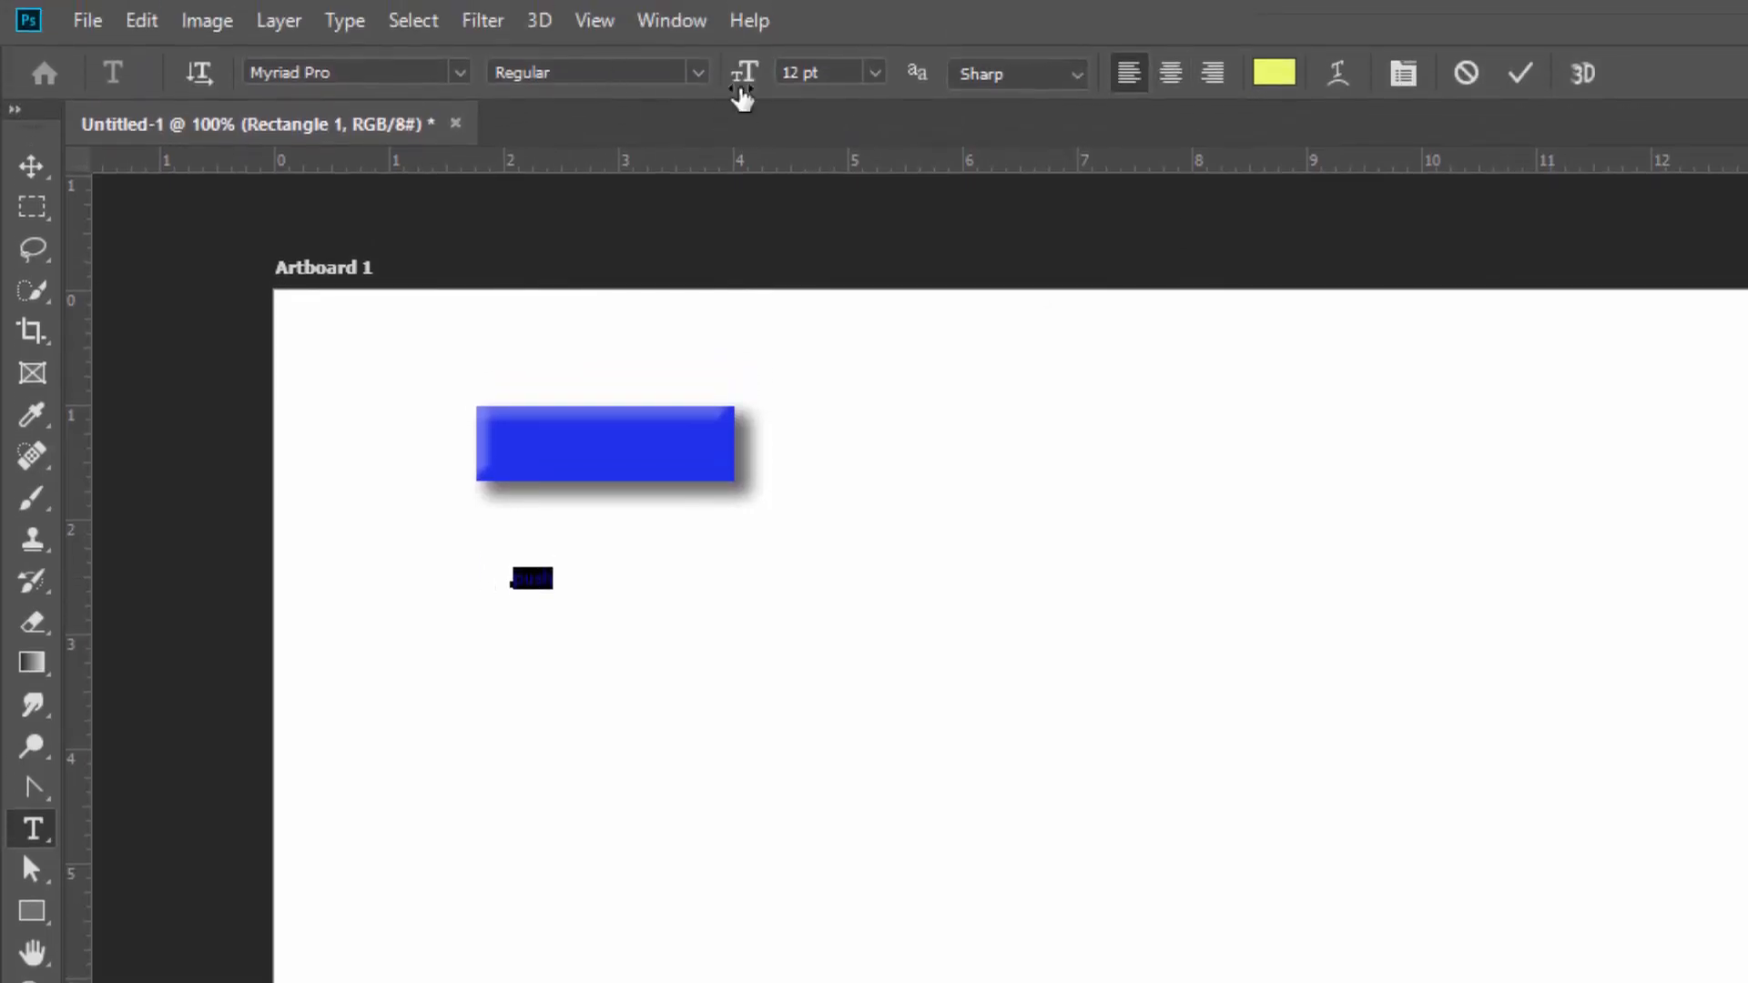
click(875, 75)
click(864, 287)
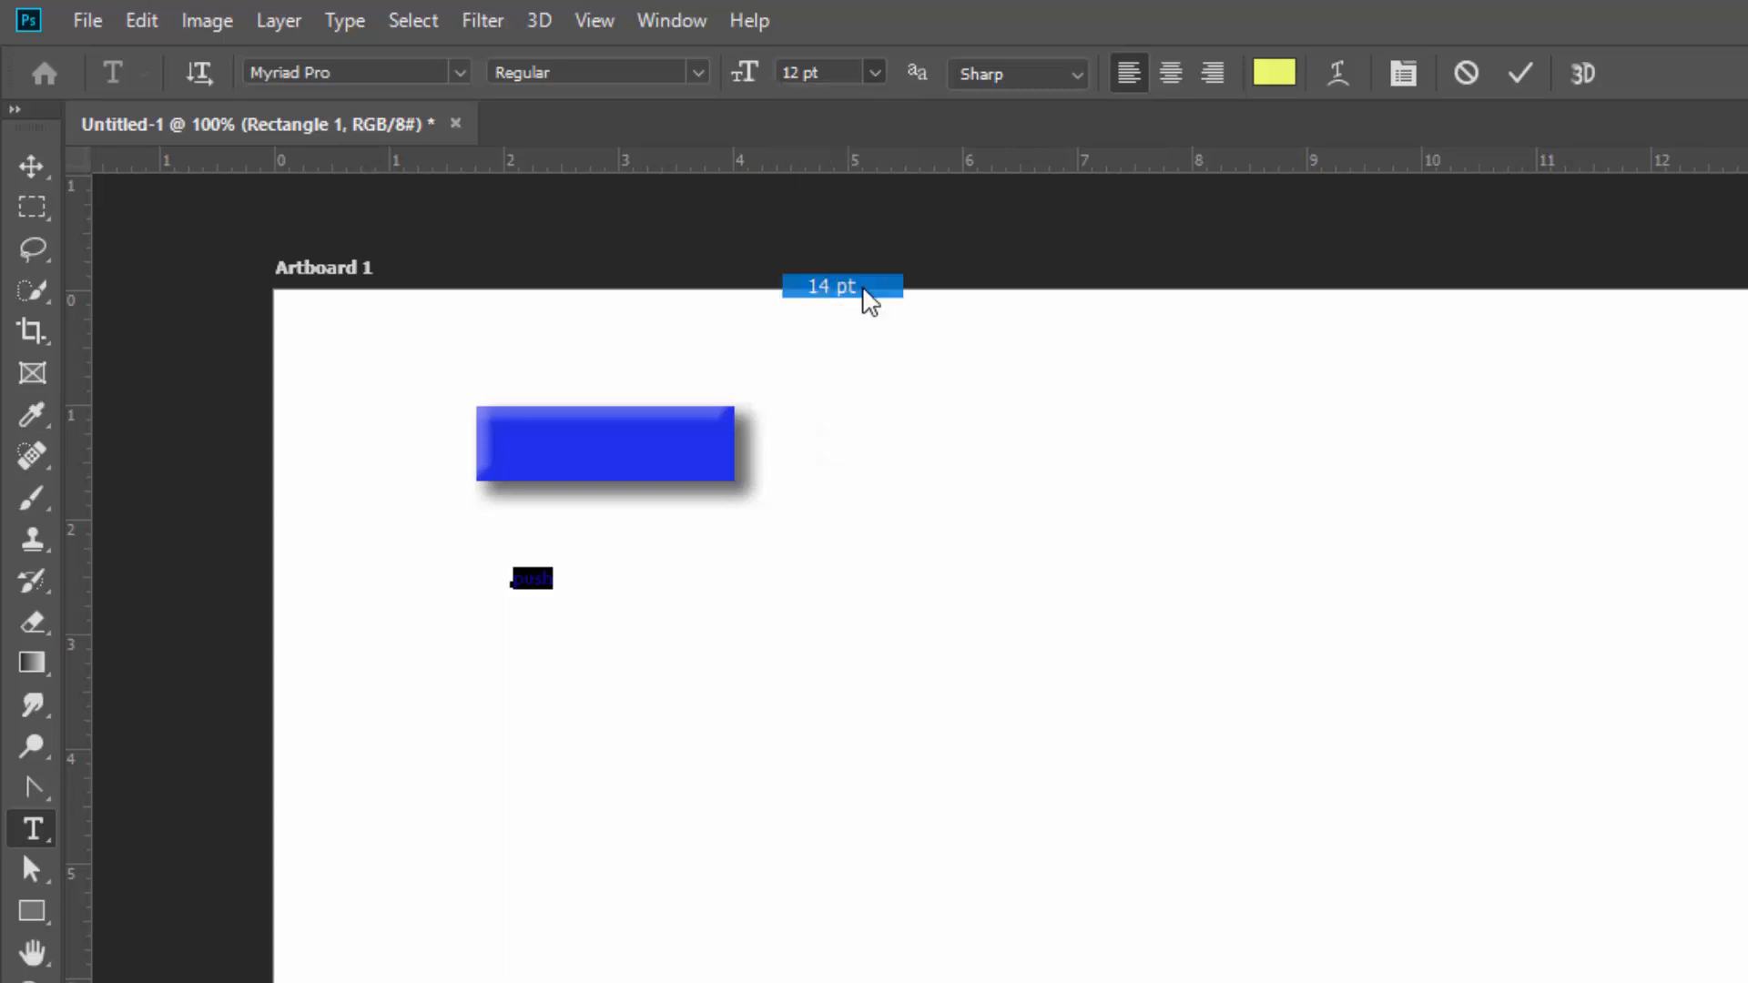
click(873, 73)
click(865, 334)
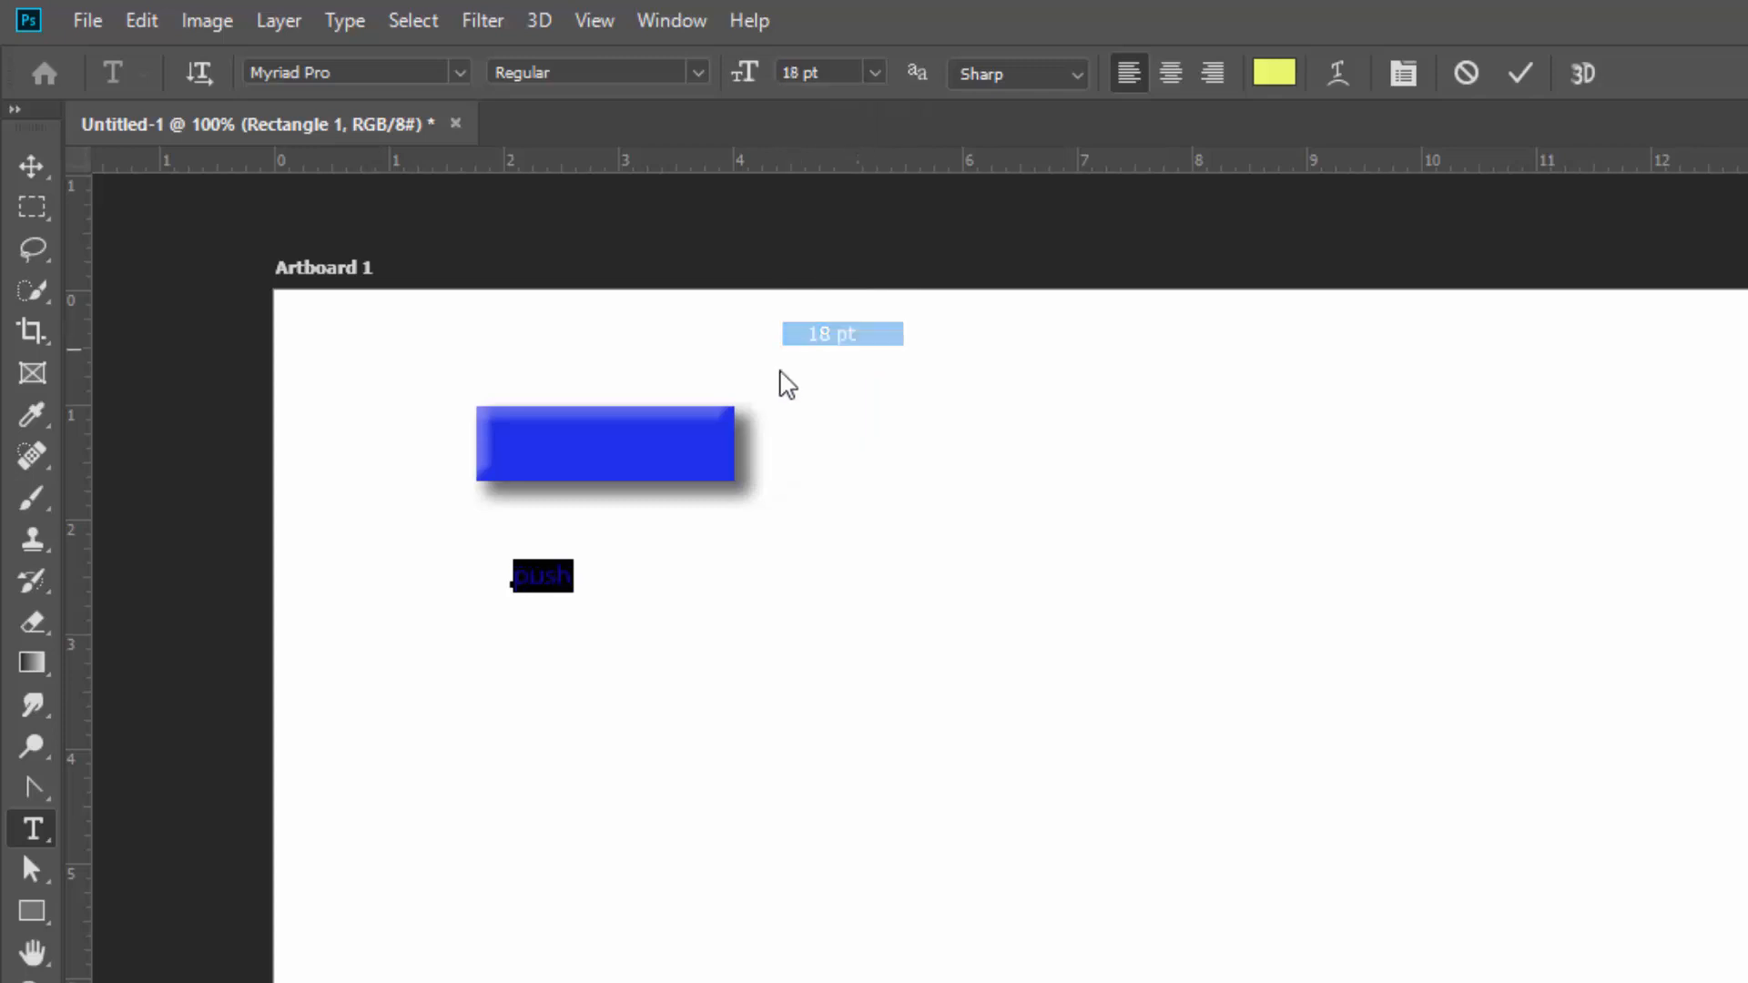
click(32, 166)
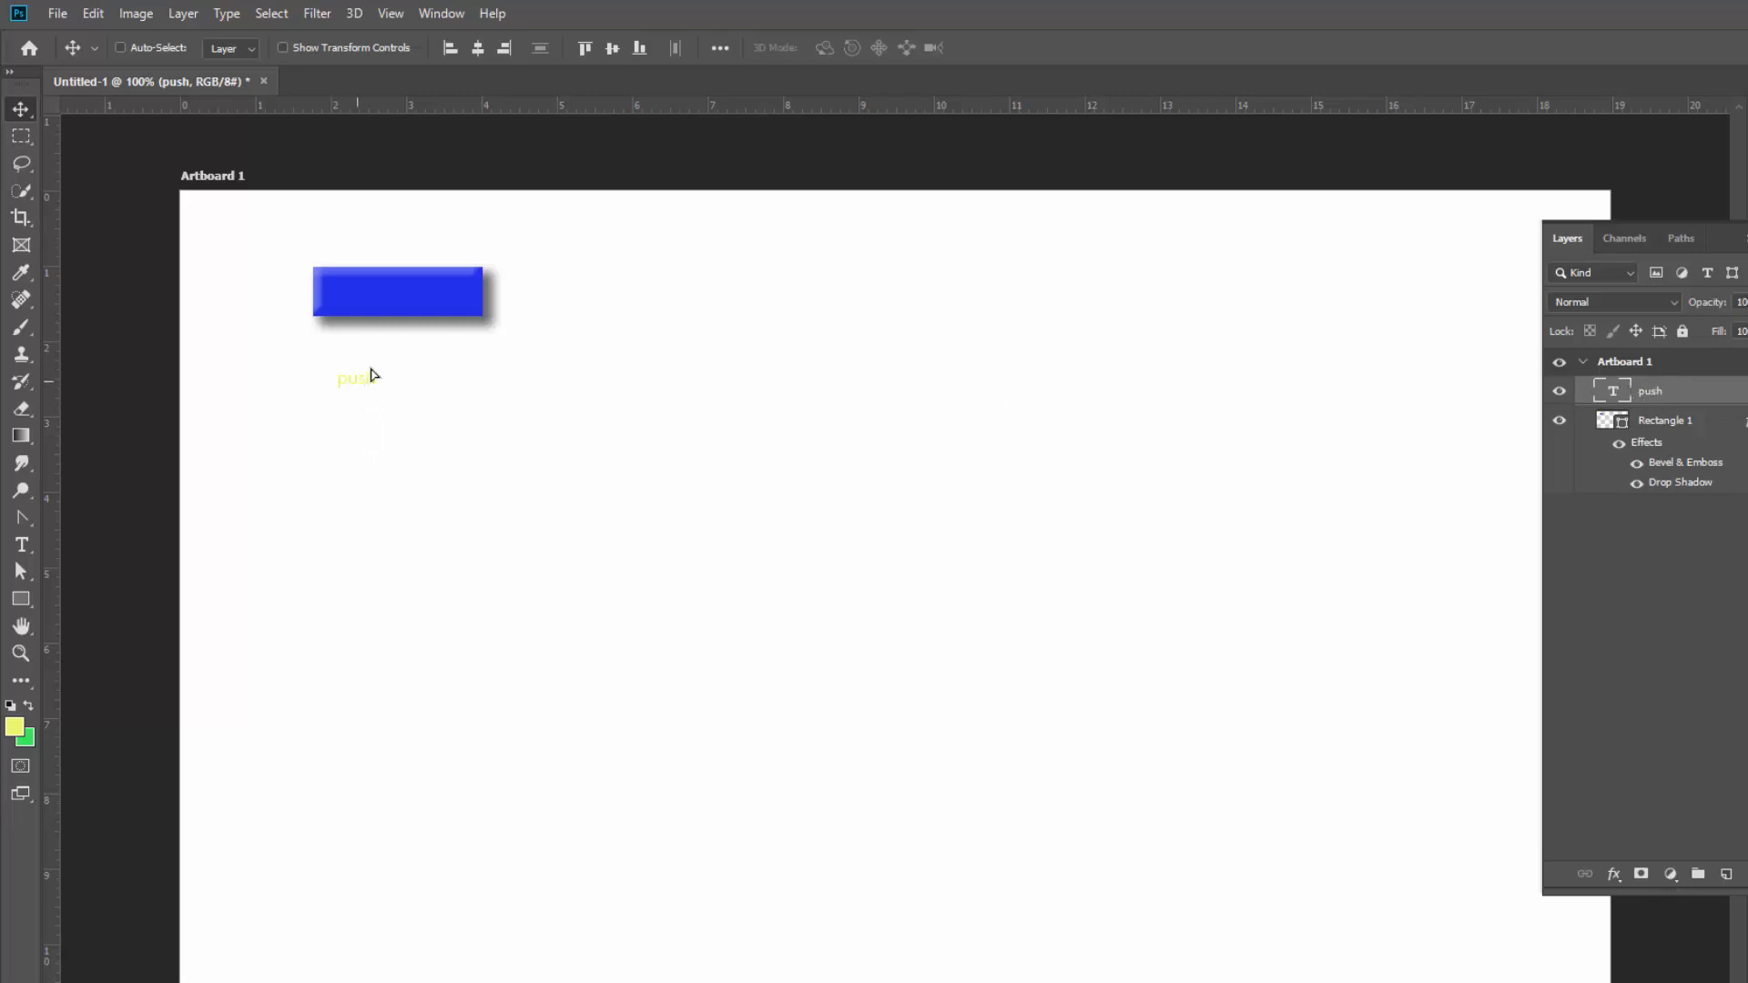
drag(371, 373, 408, 285)
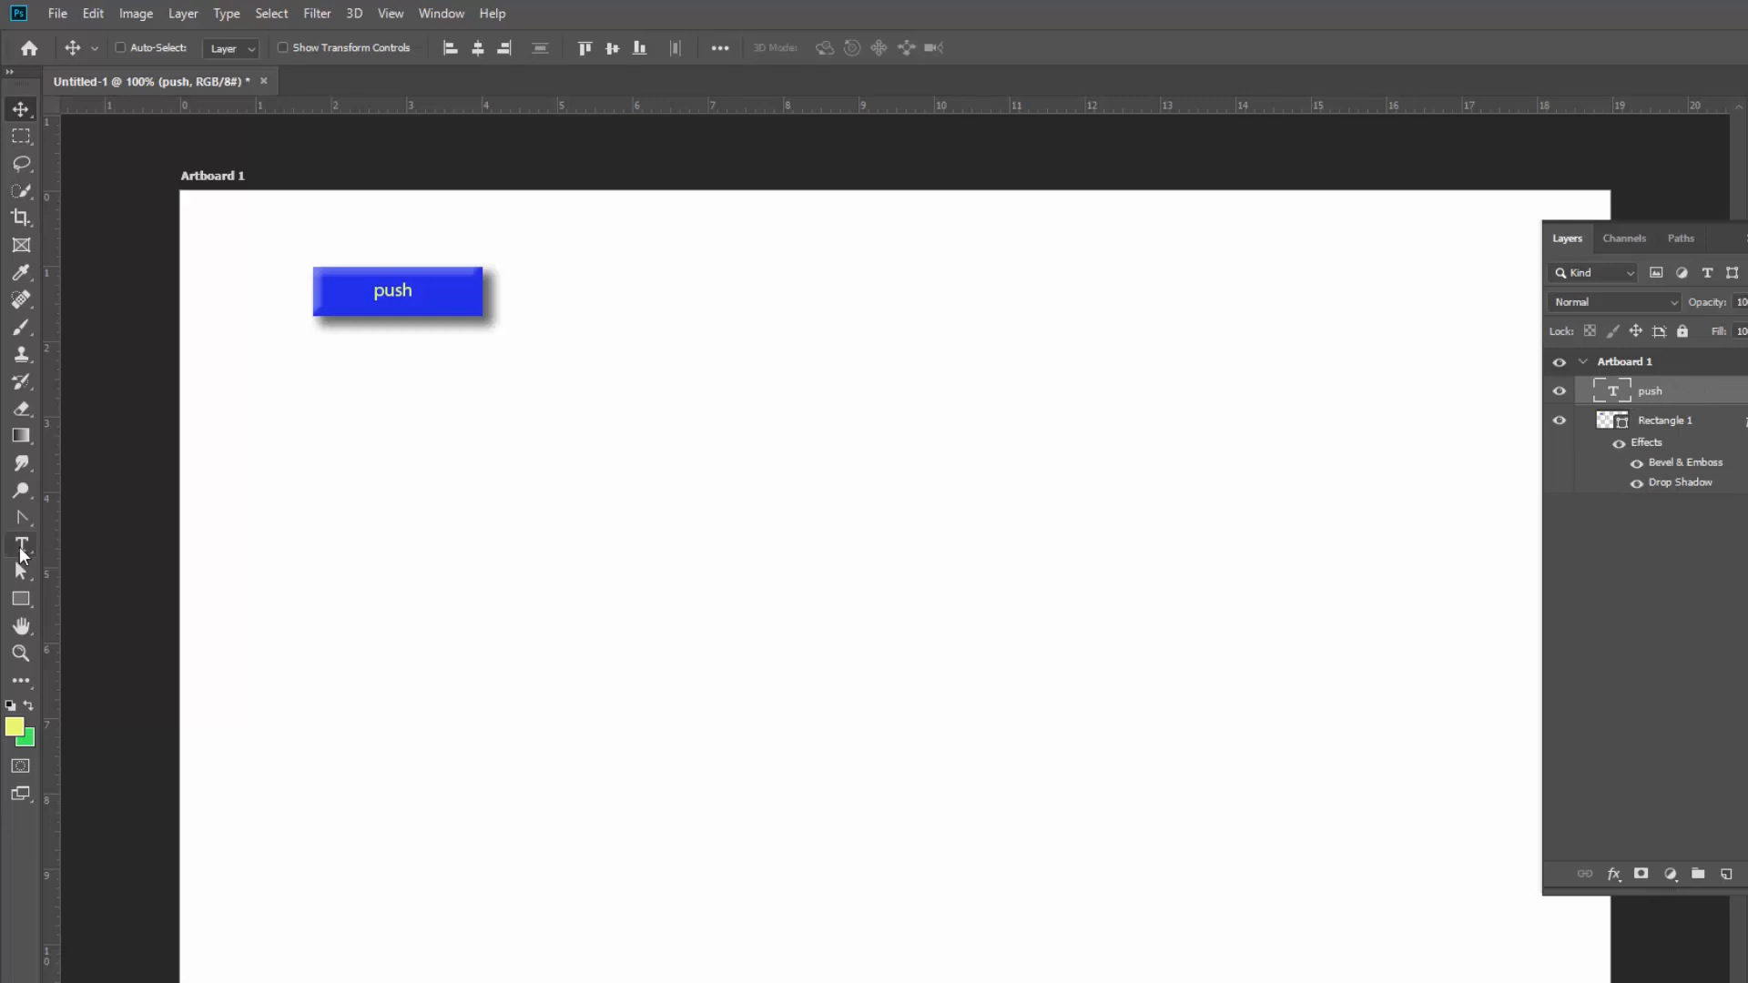
click(21, 545)
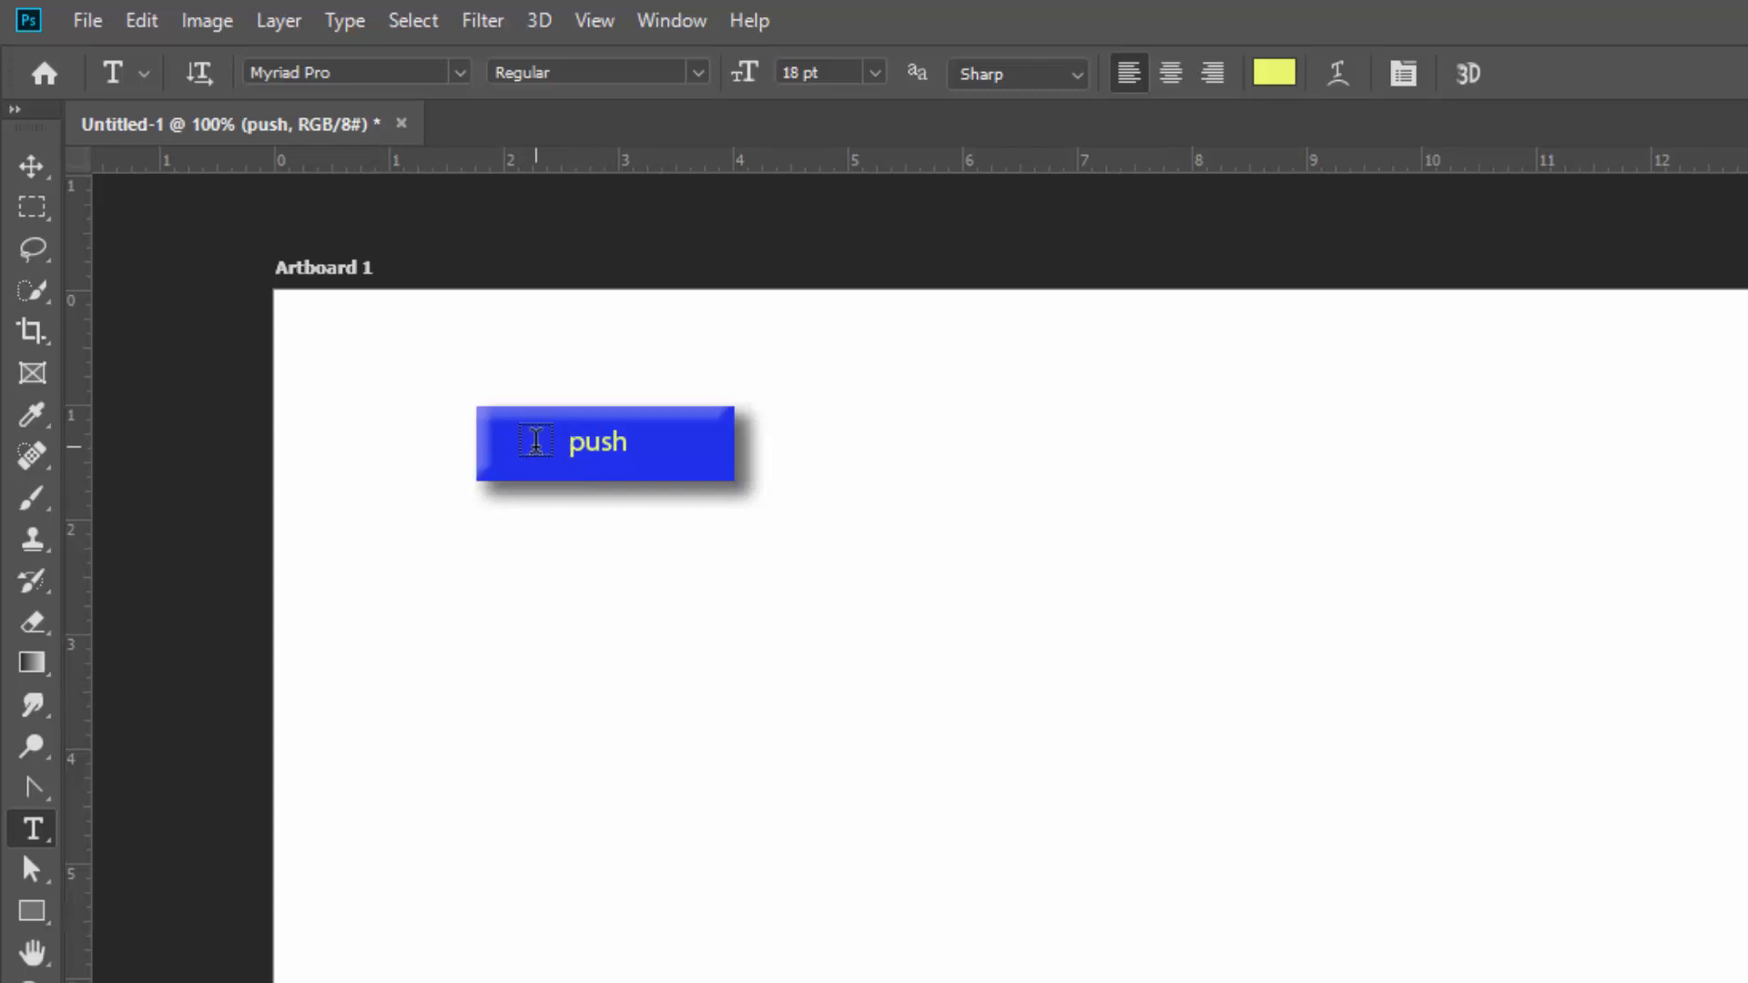
click(536, 441)
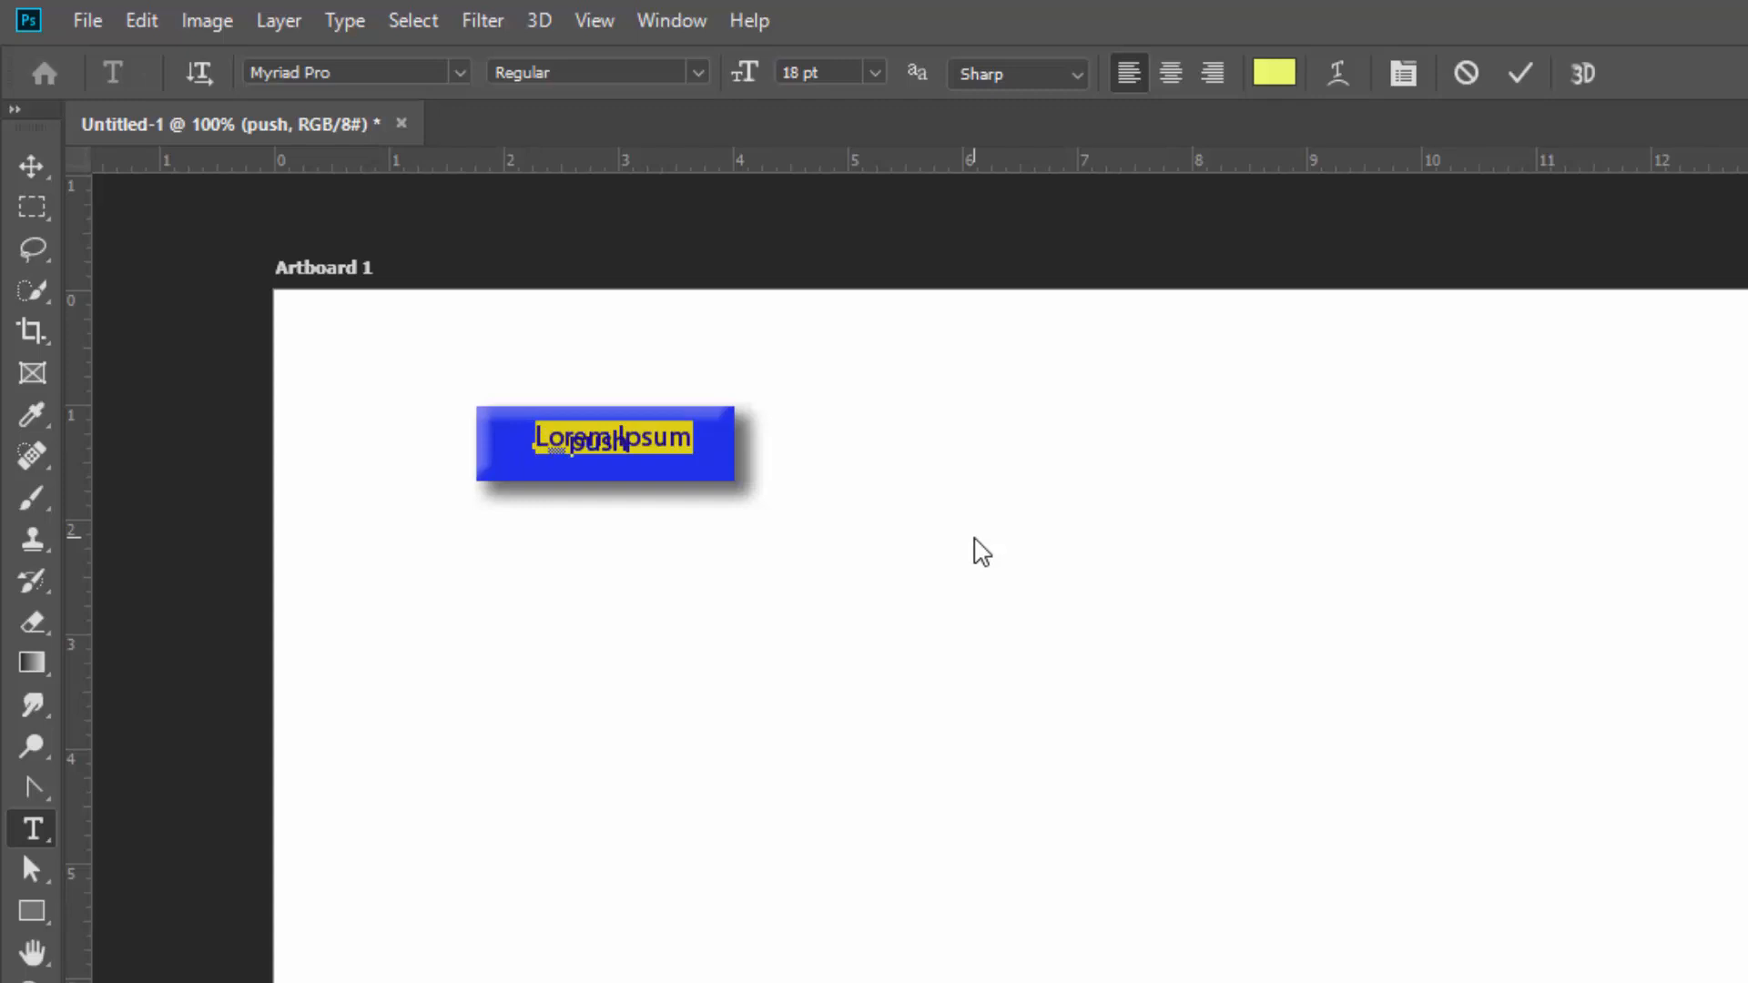
click(981, 552)
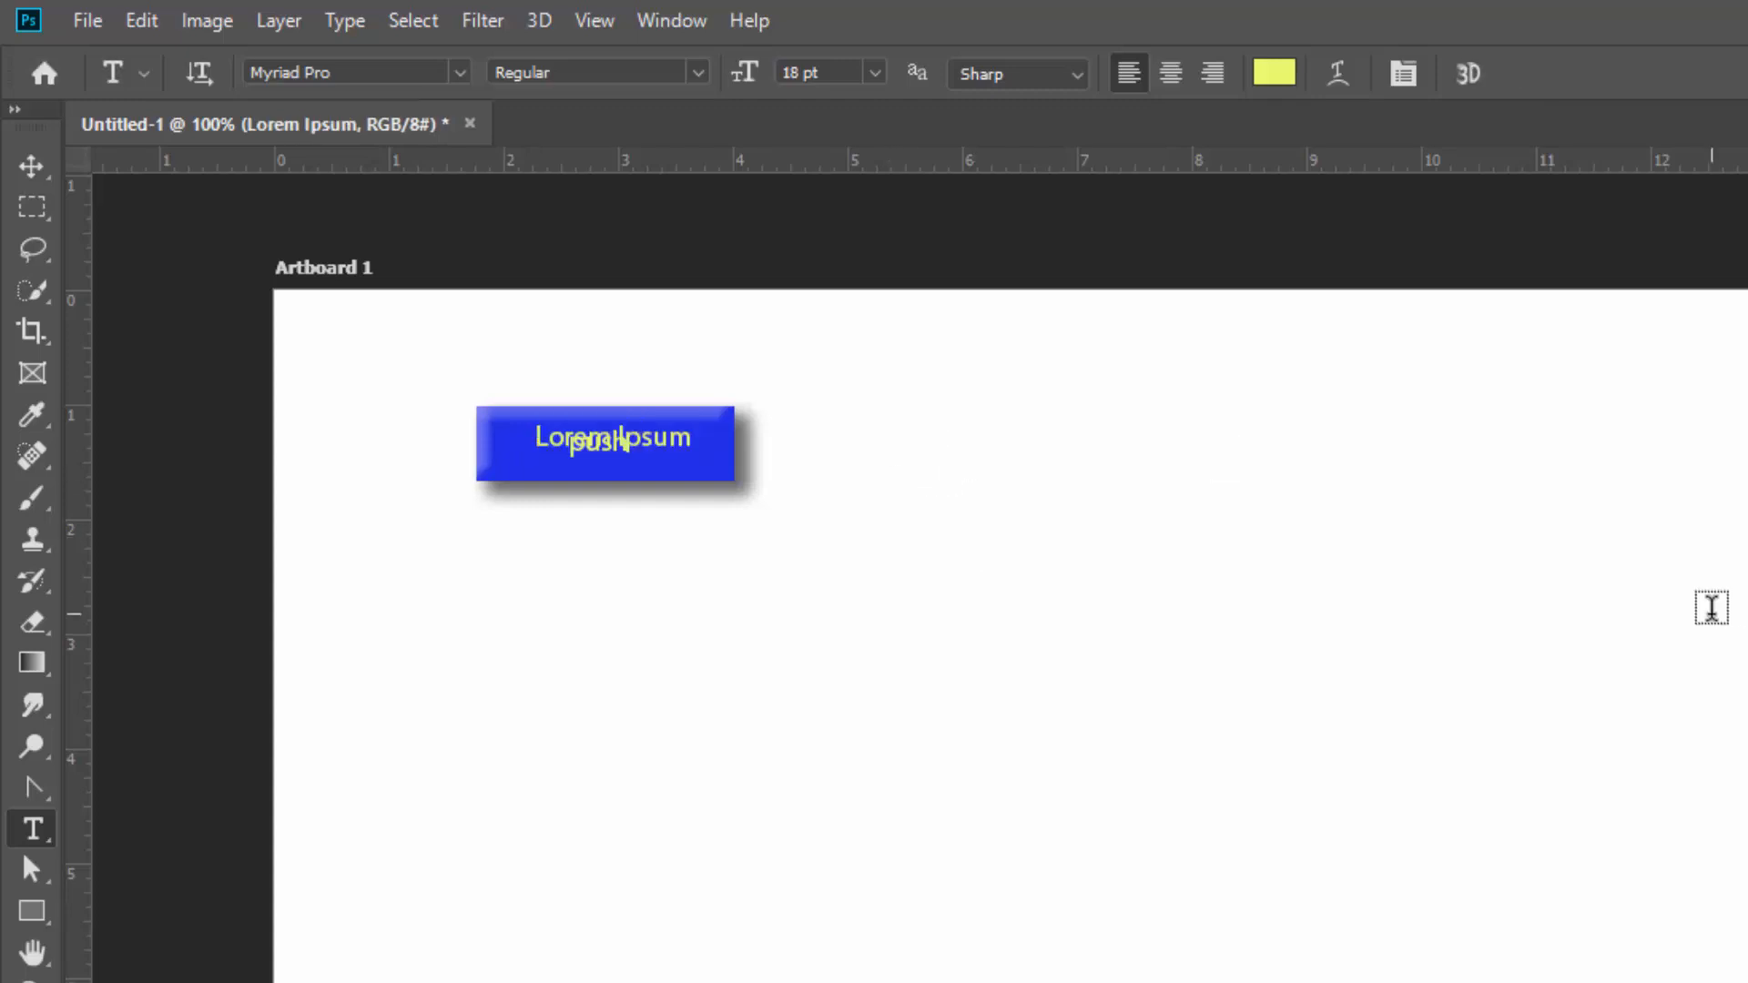
key(ctrl+z)
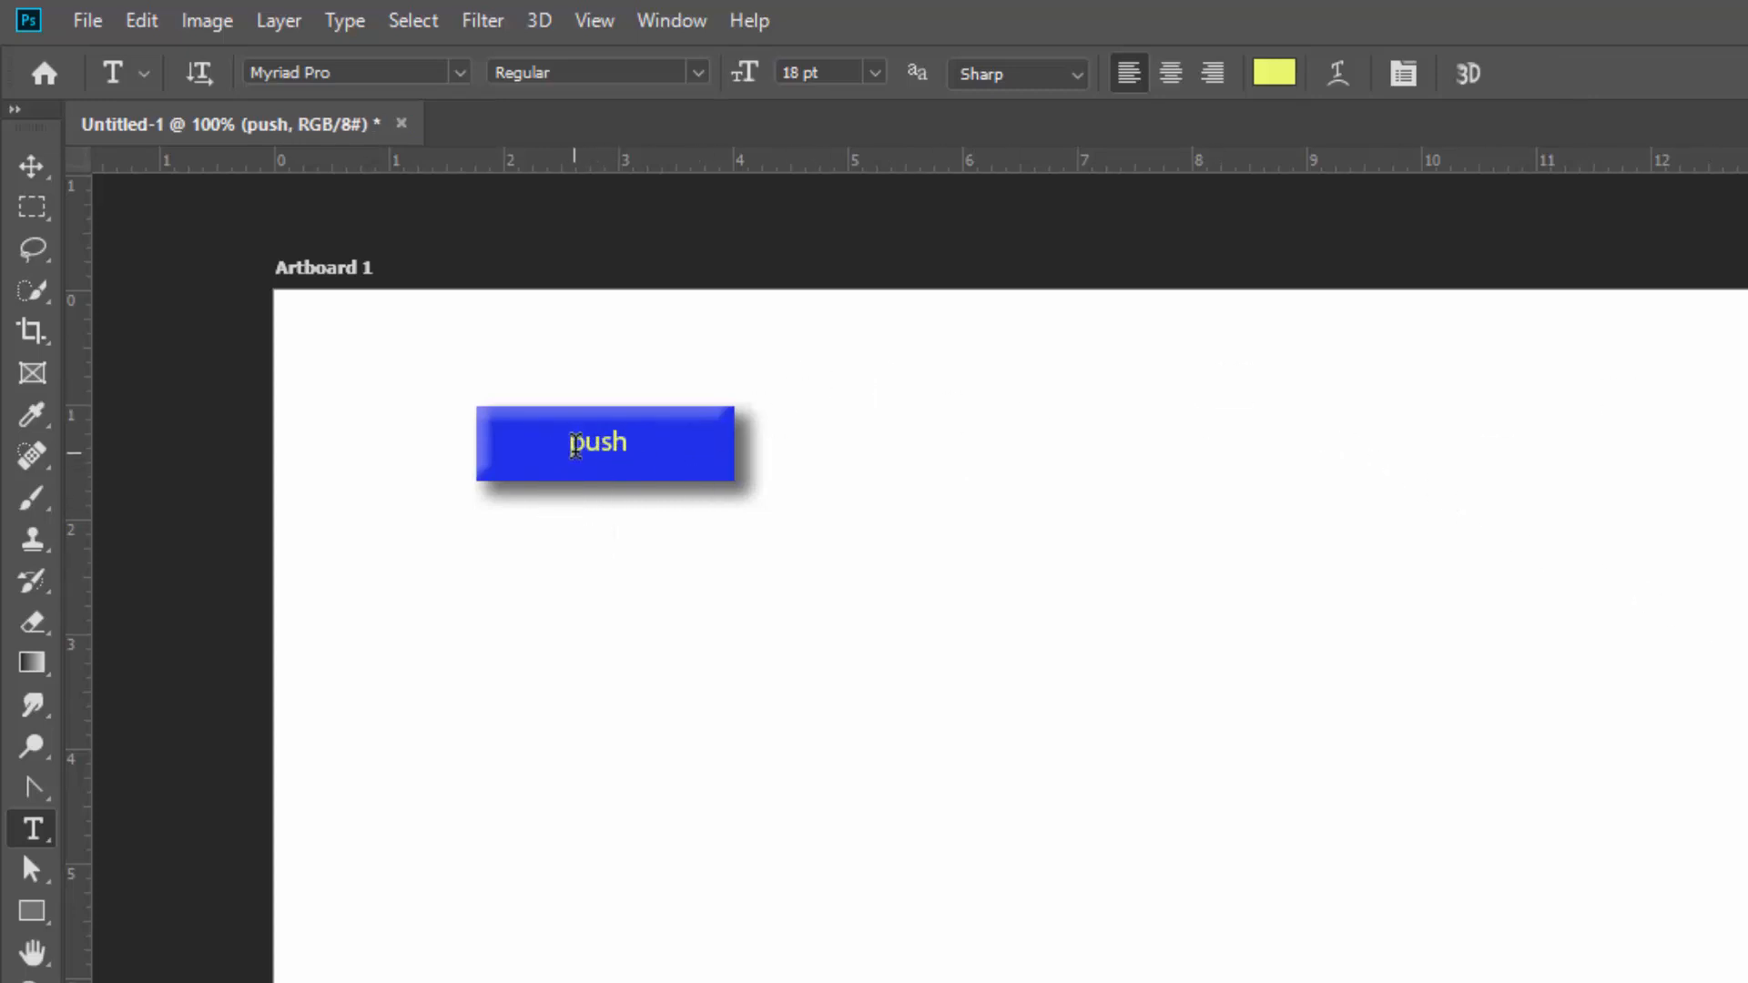
Enlarge the "push" text to 30 pt and recenter it on the blue button.
click(575, 444)
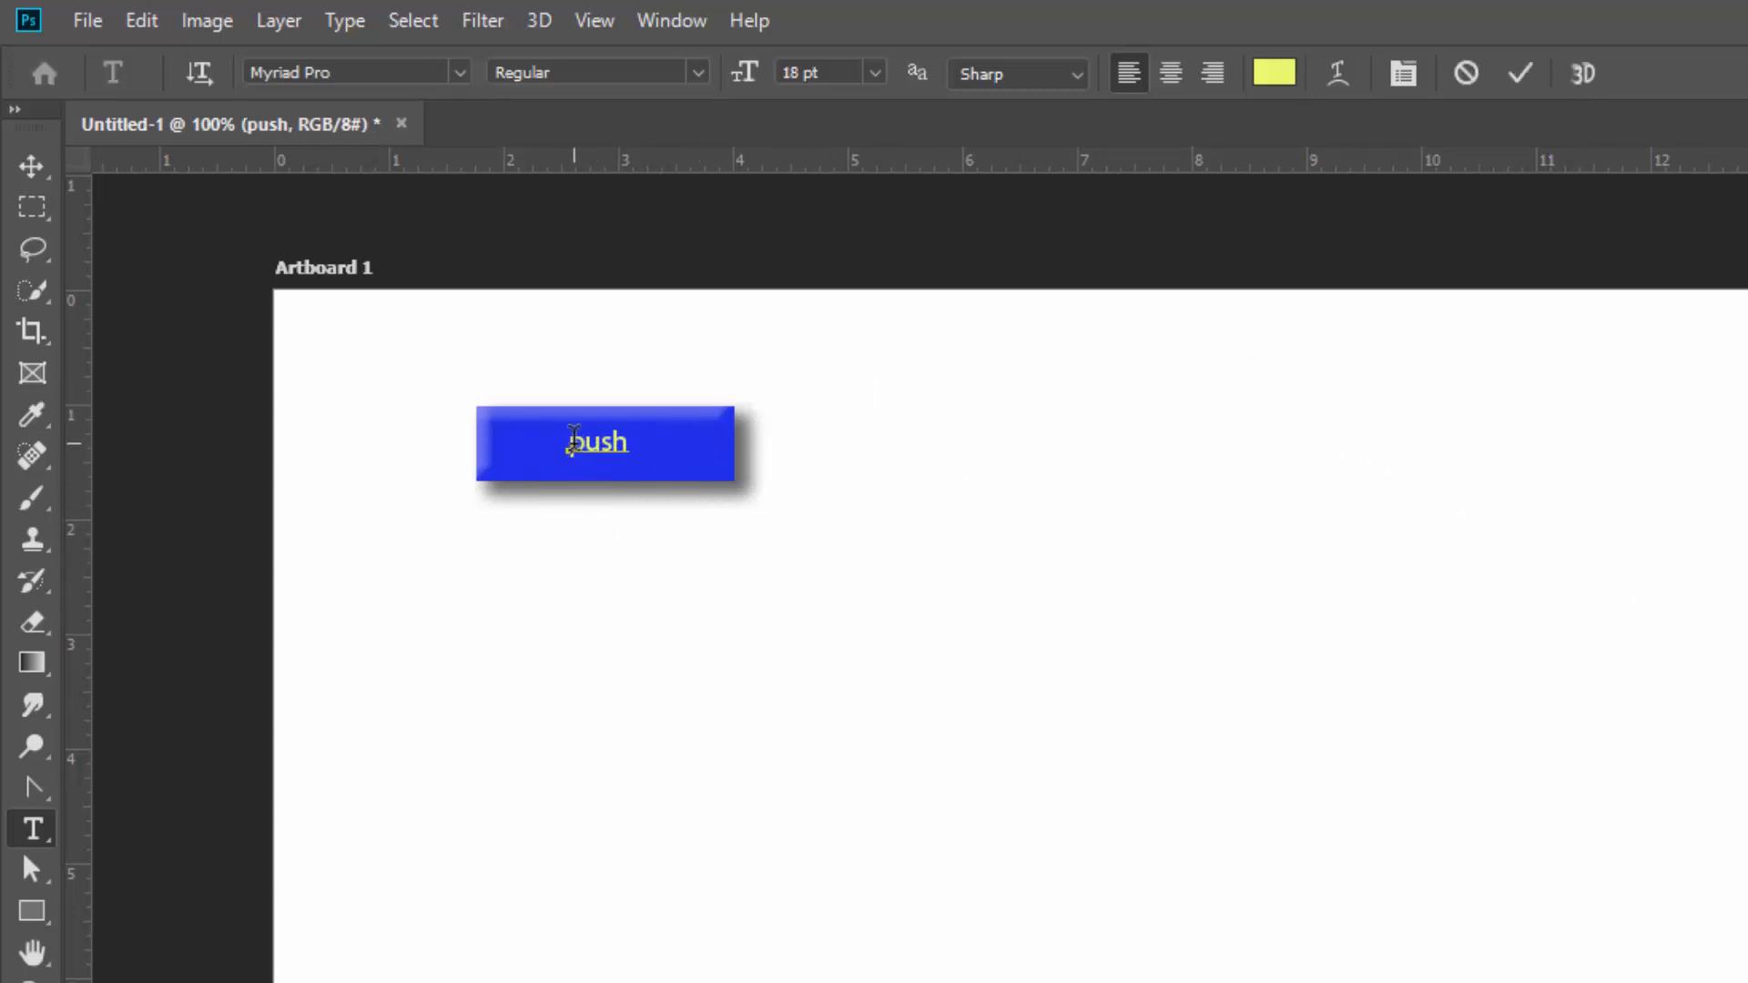
double_click(599, 441)
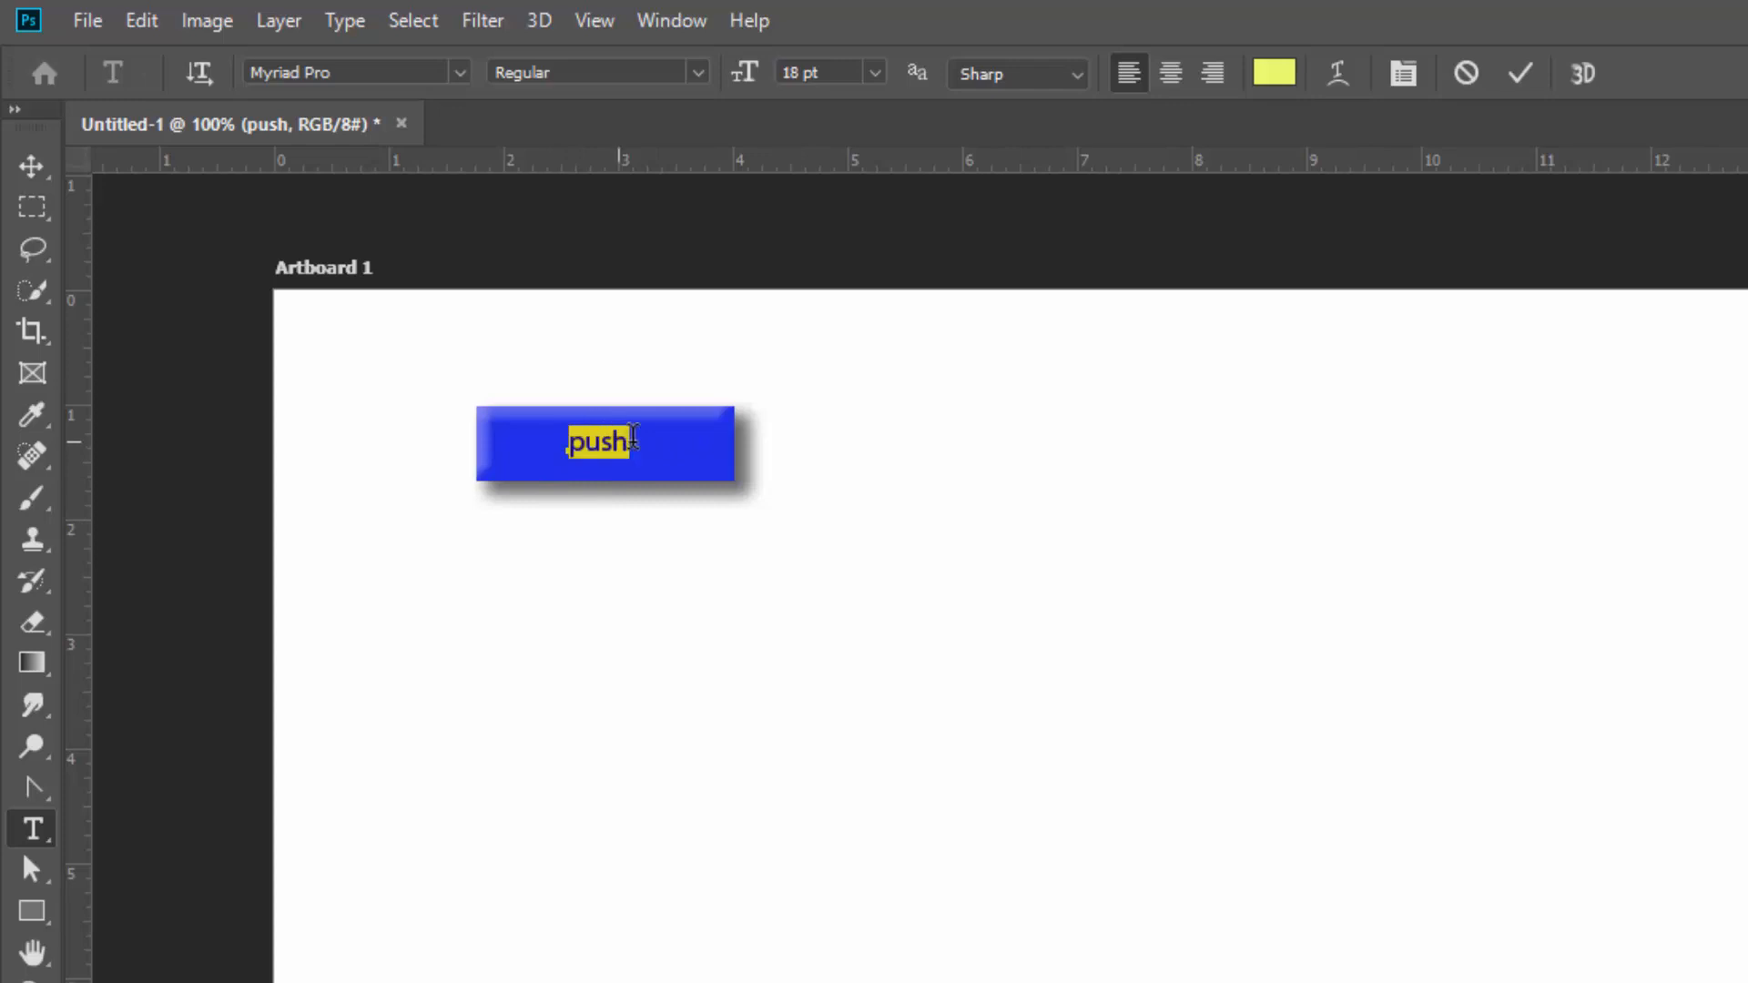
click(876, 73)
click(849, 357)
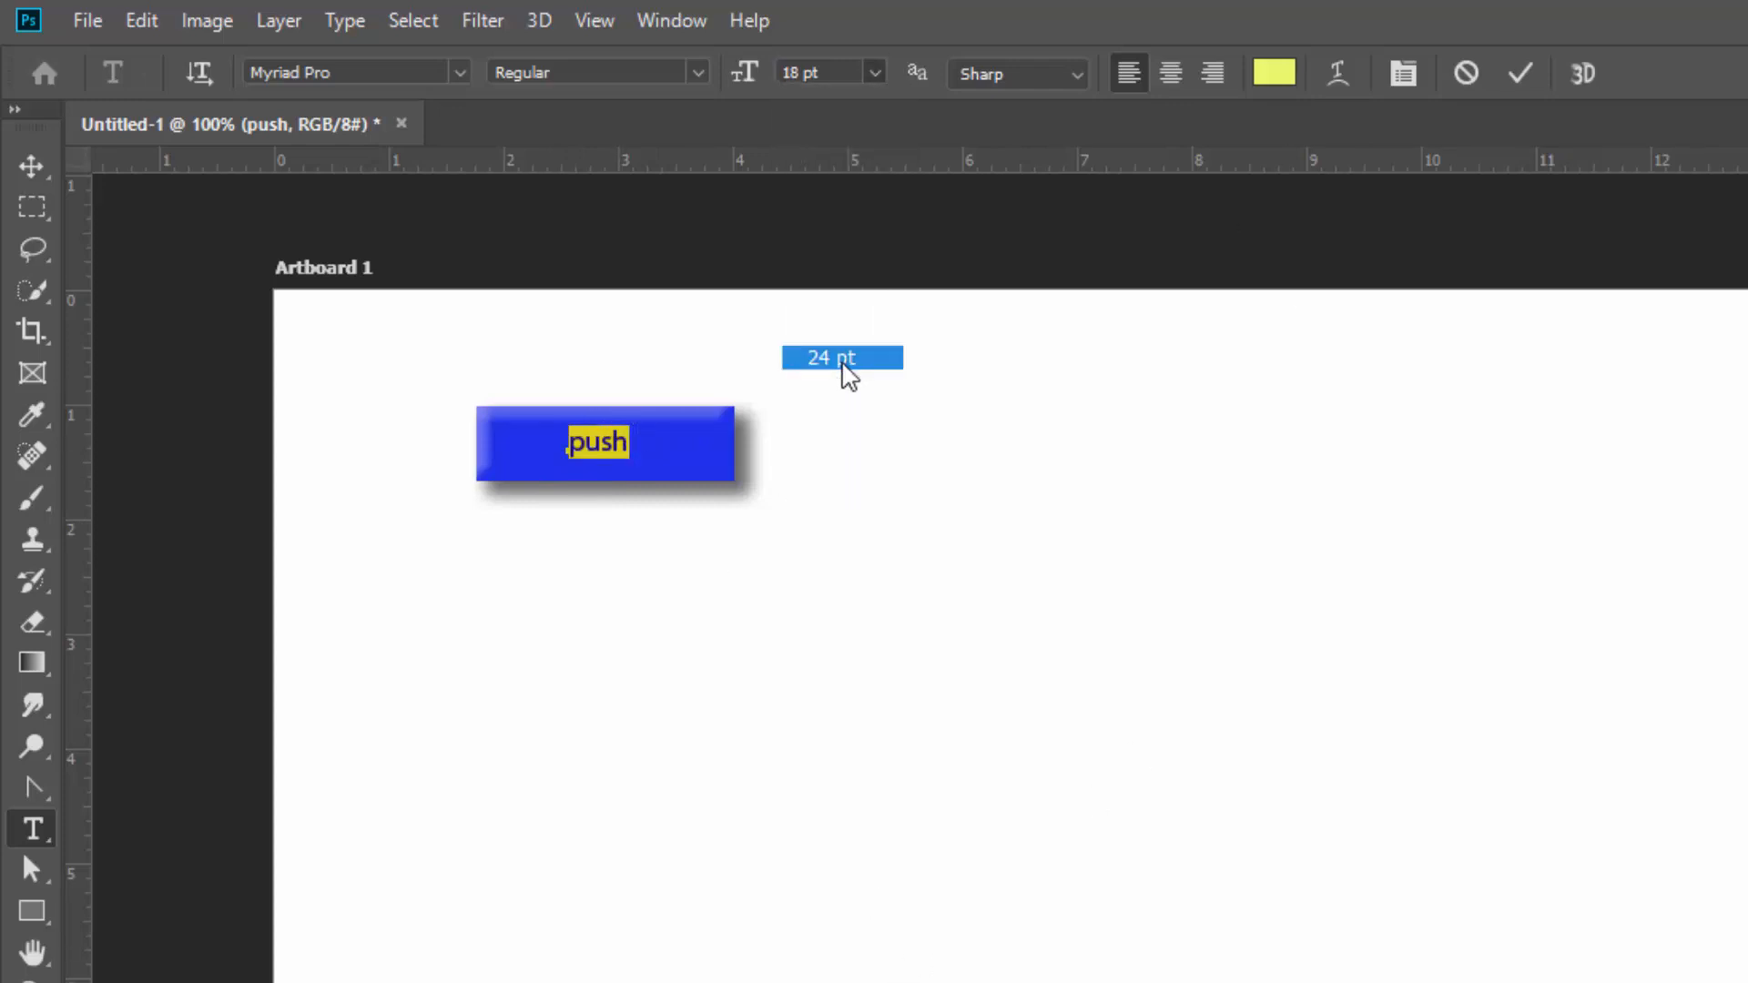
click(875, 72)
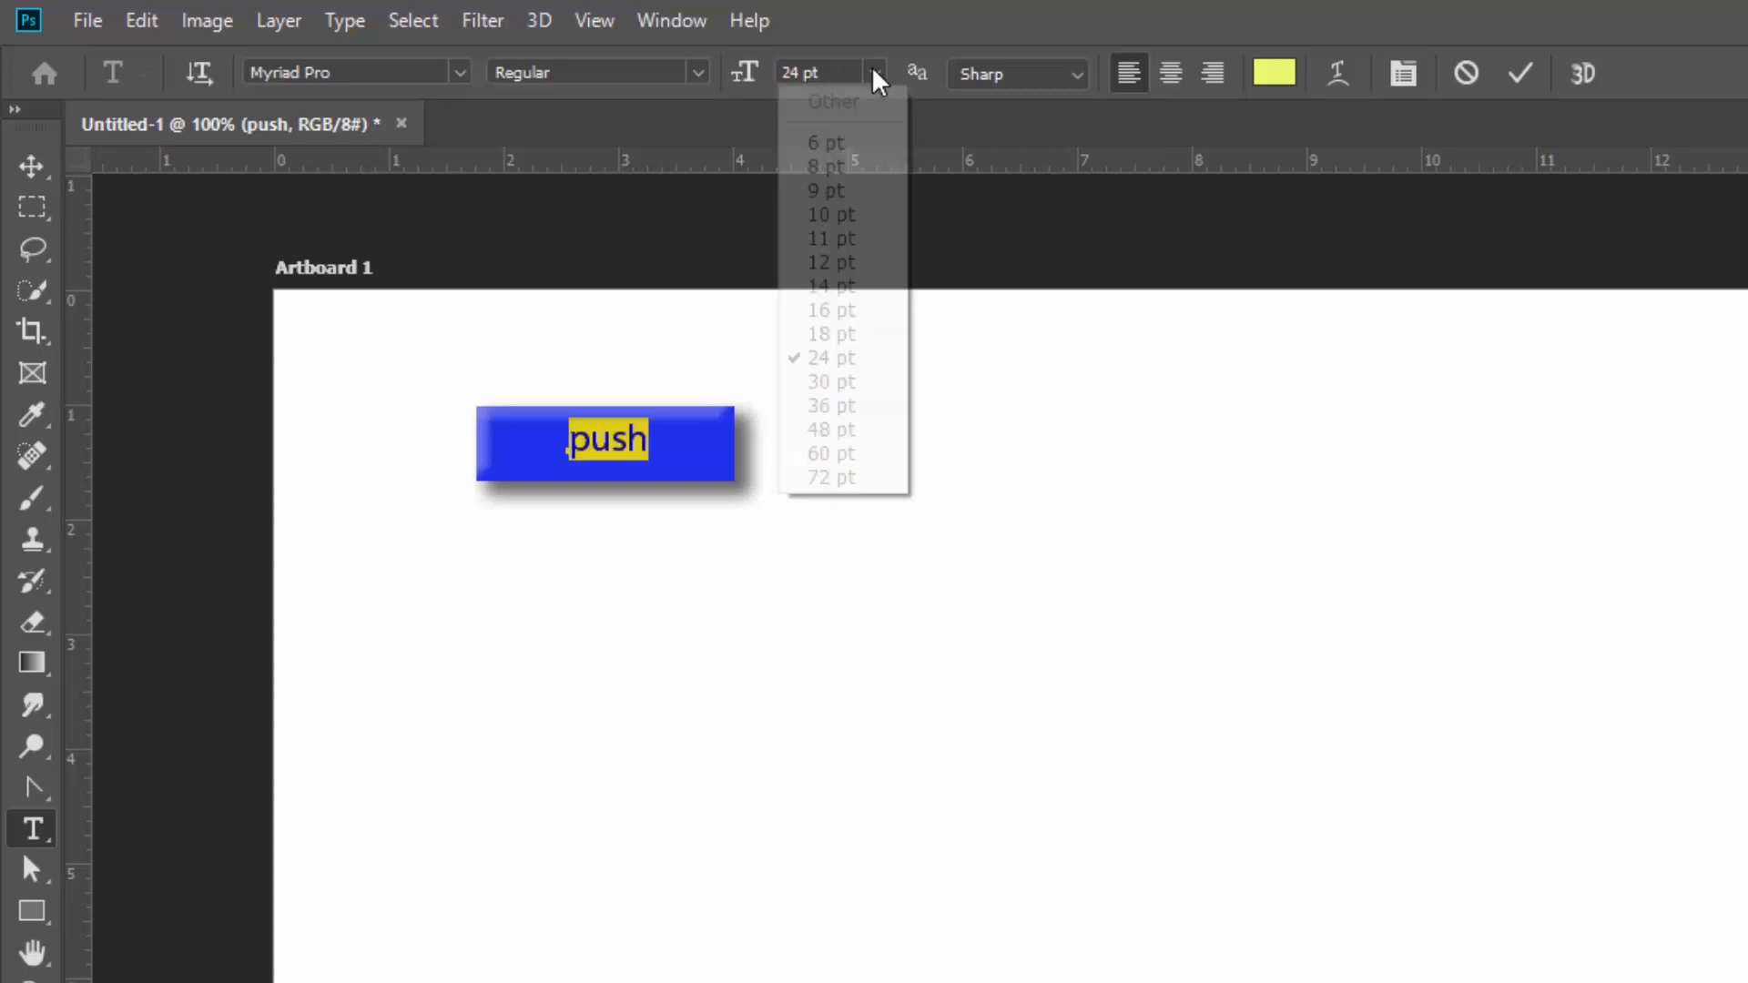
click(841, 379)
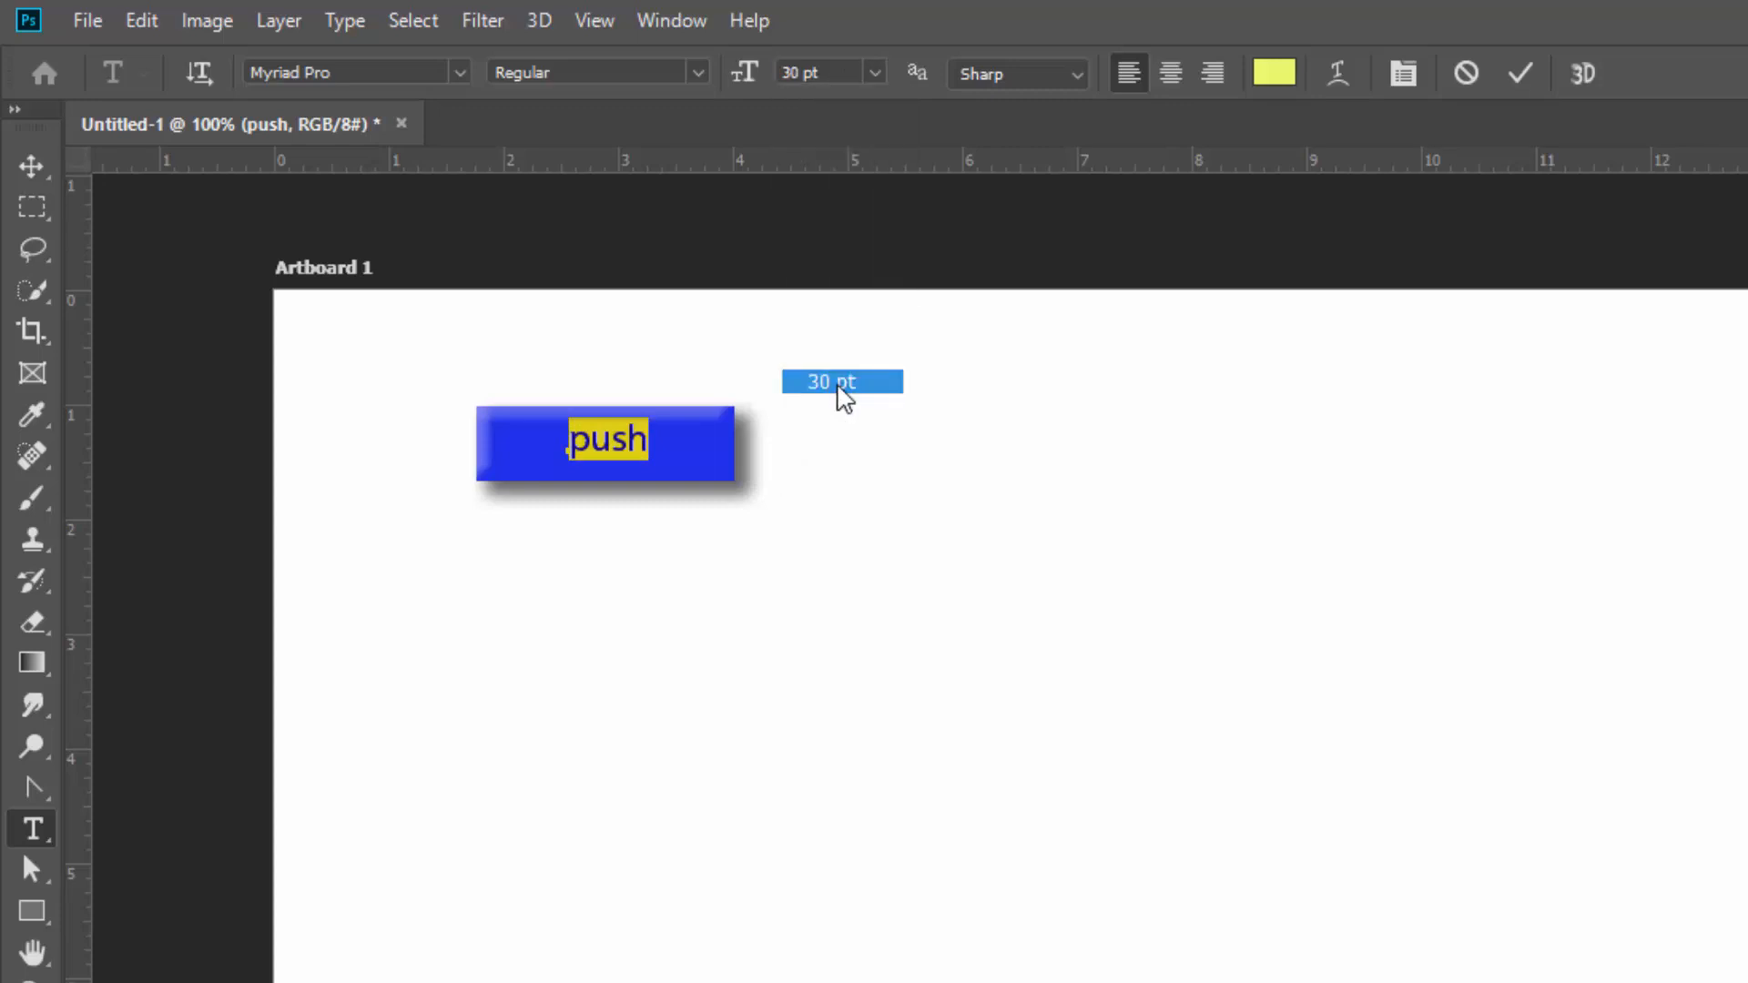
click(32, 167)
drag(631, 446, 629, 460)
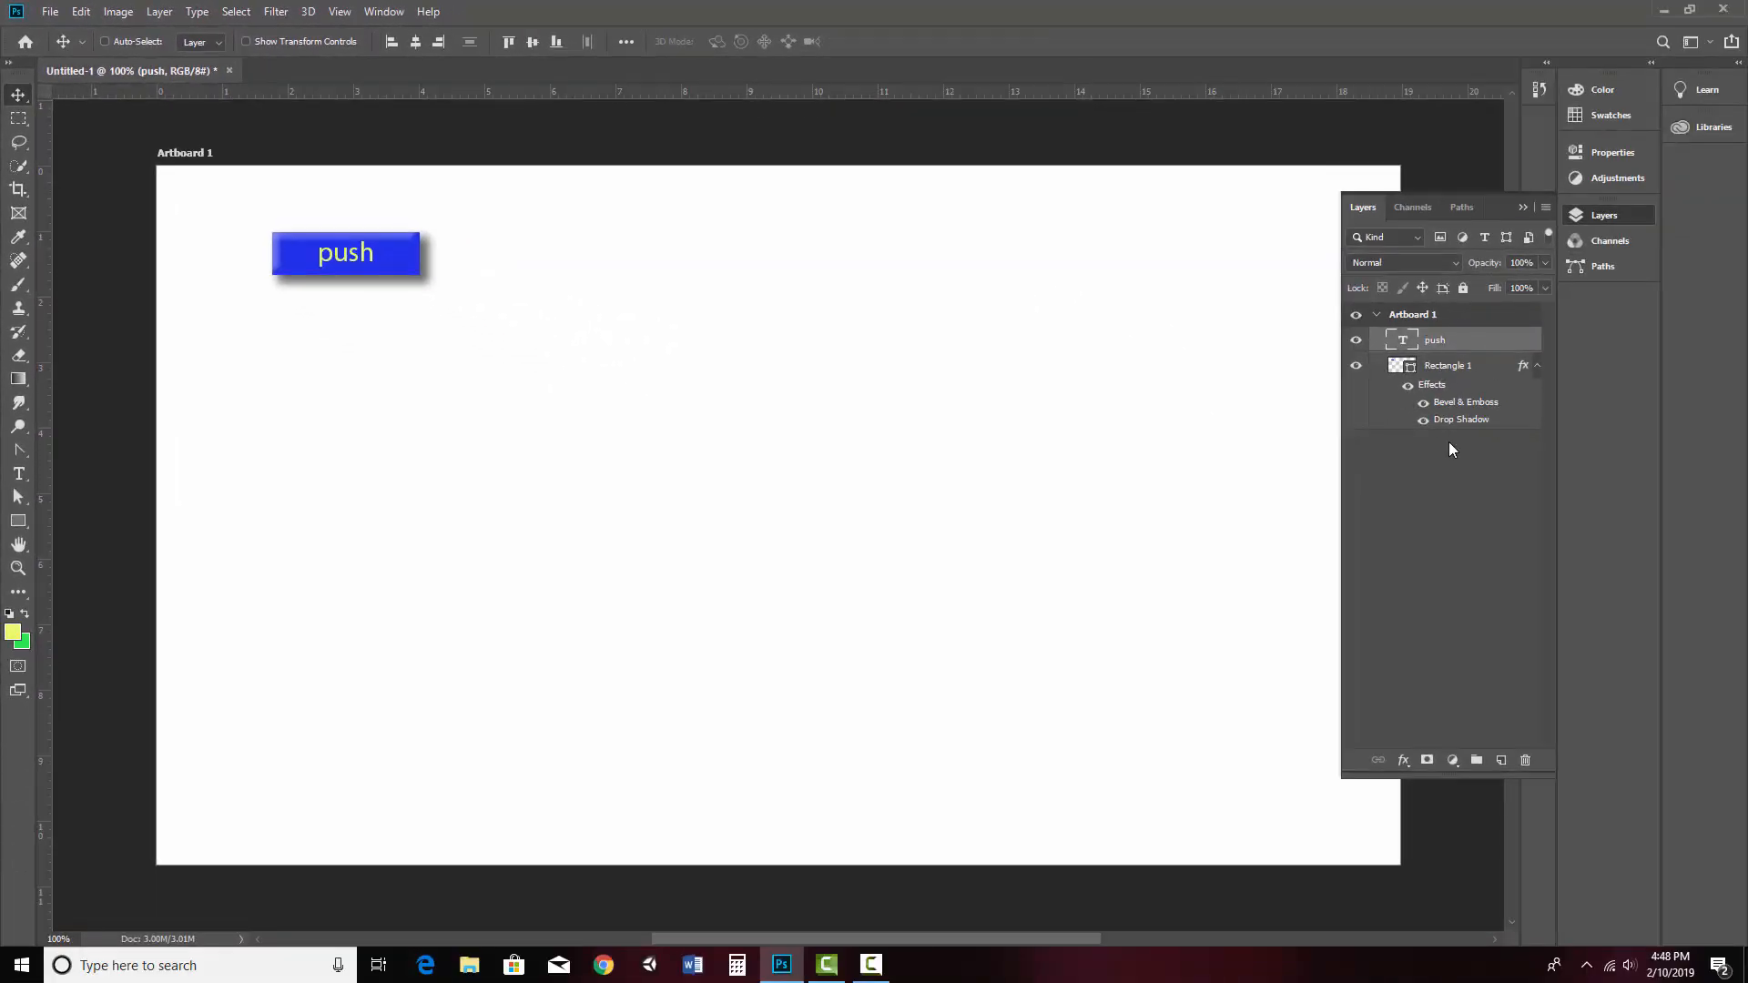
Move the blue rectangle away from its text on the artboard and undo the move.
click(1439, 368)
drag(441, 321, 759, 342)
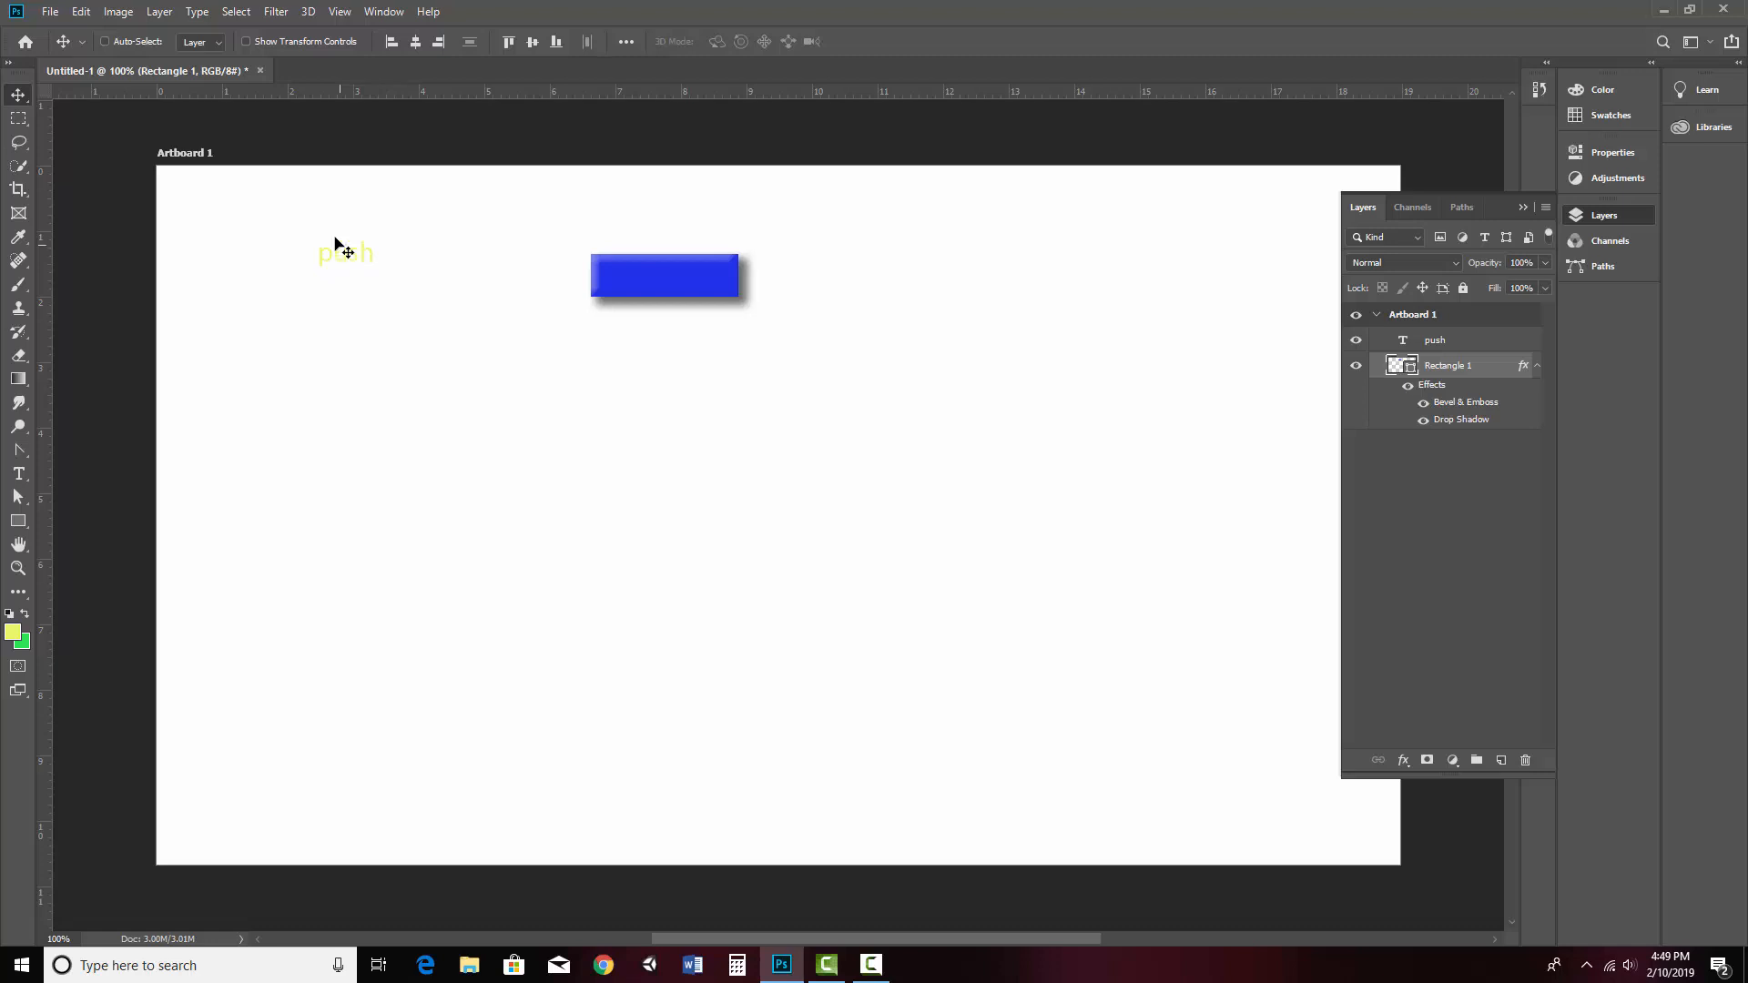
click(109, 22)
click(109, 22)
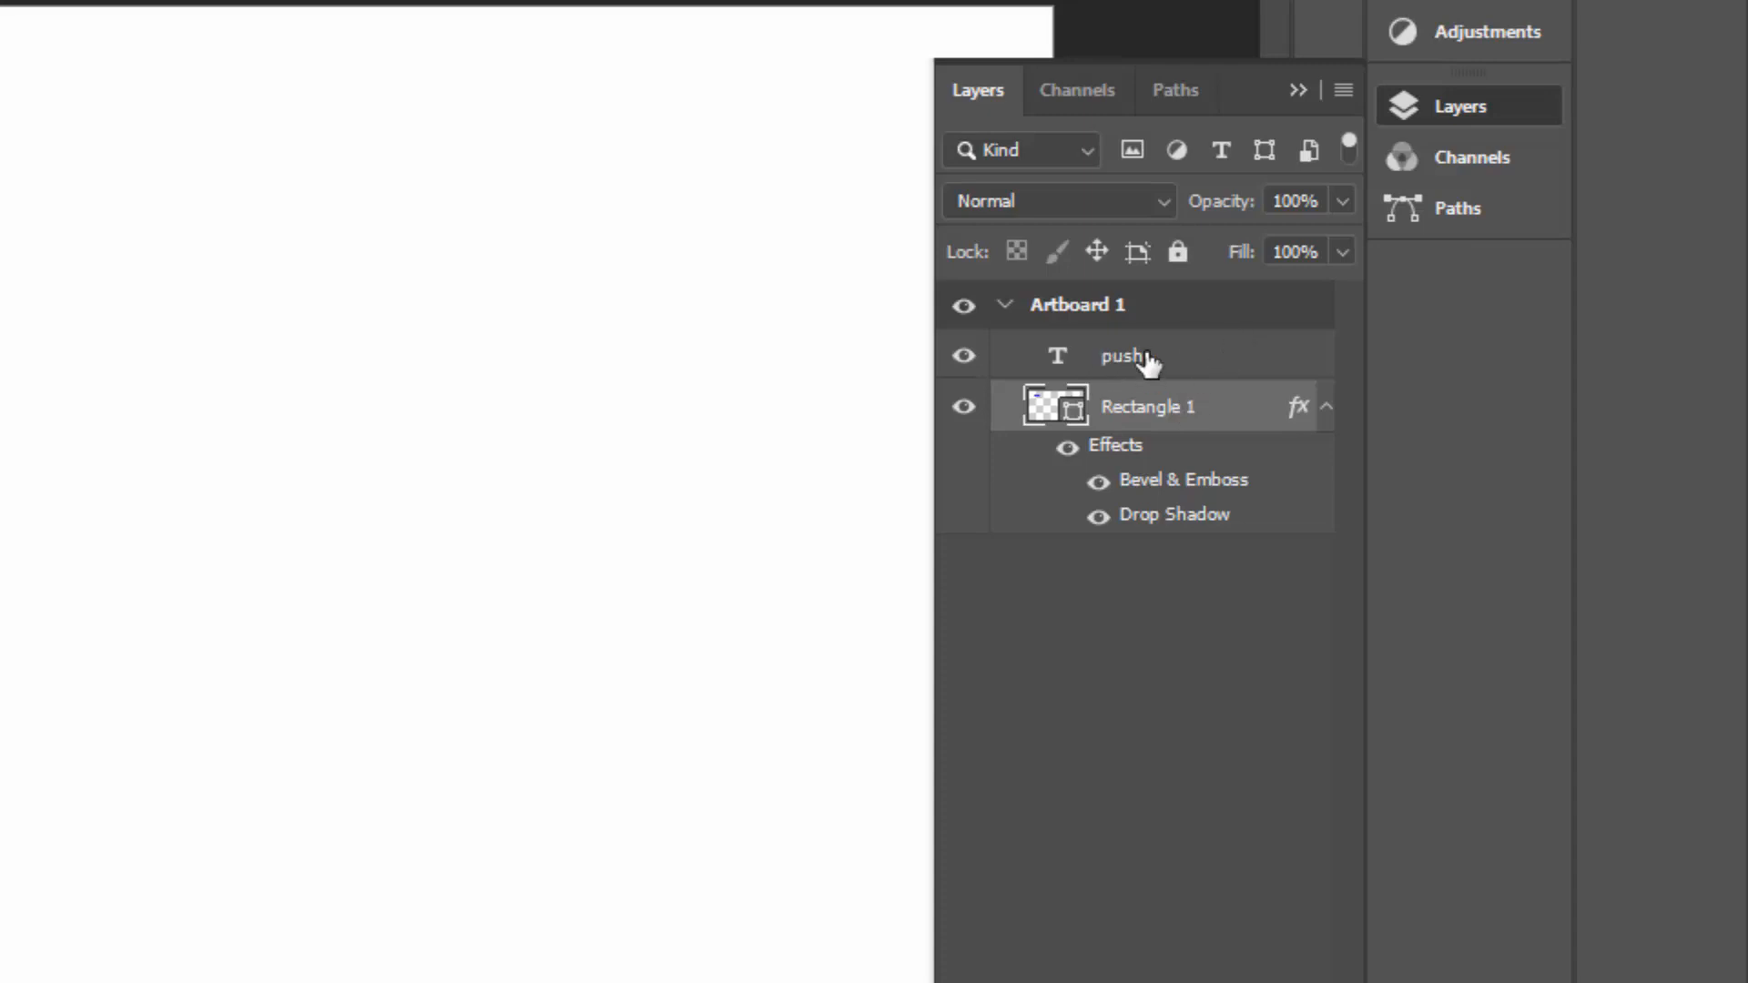
Create a new layer group named "push button".
click(1344, 91)
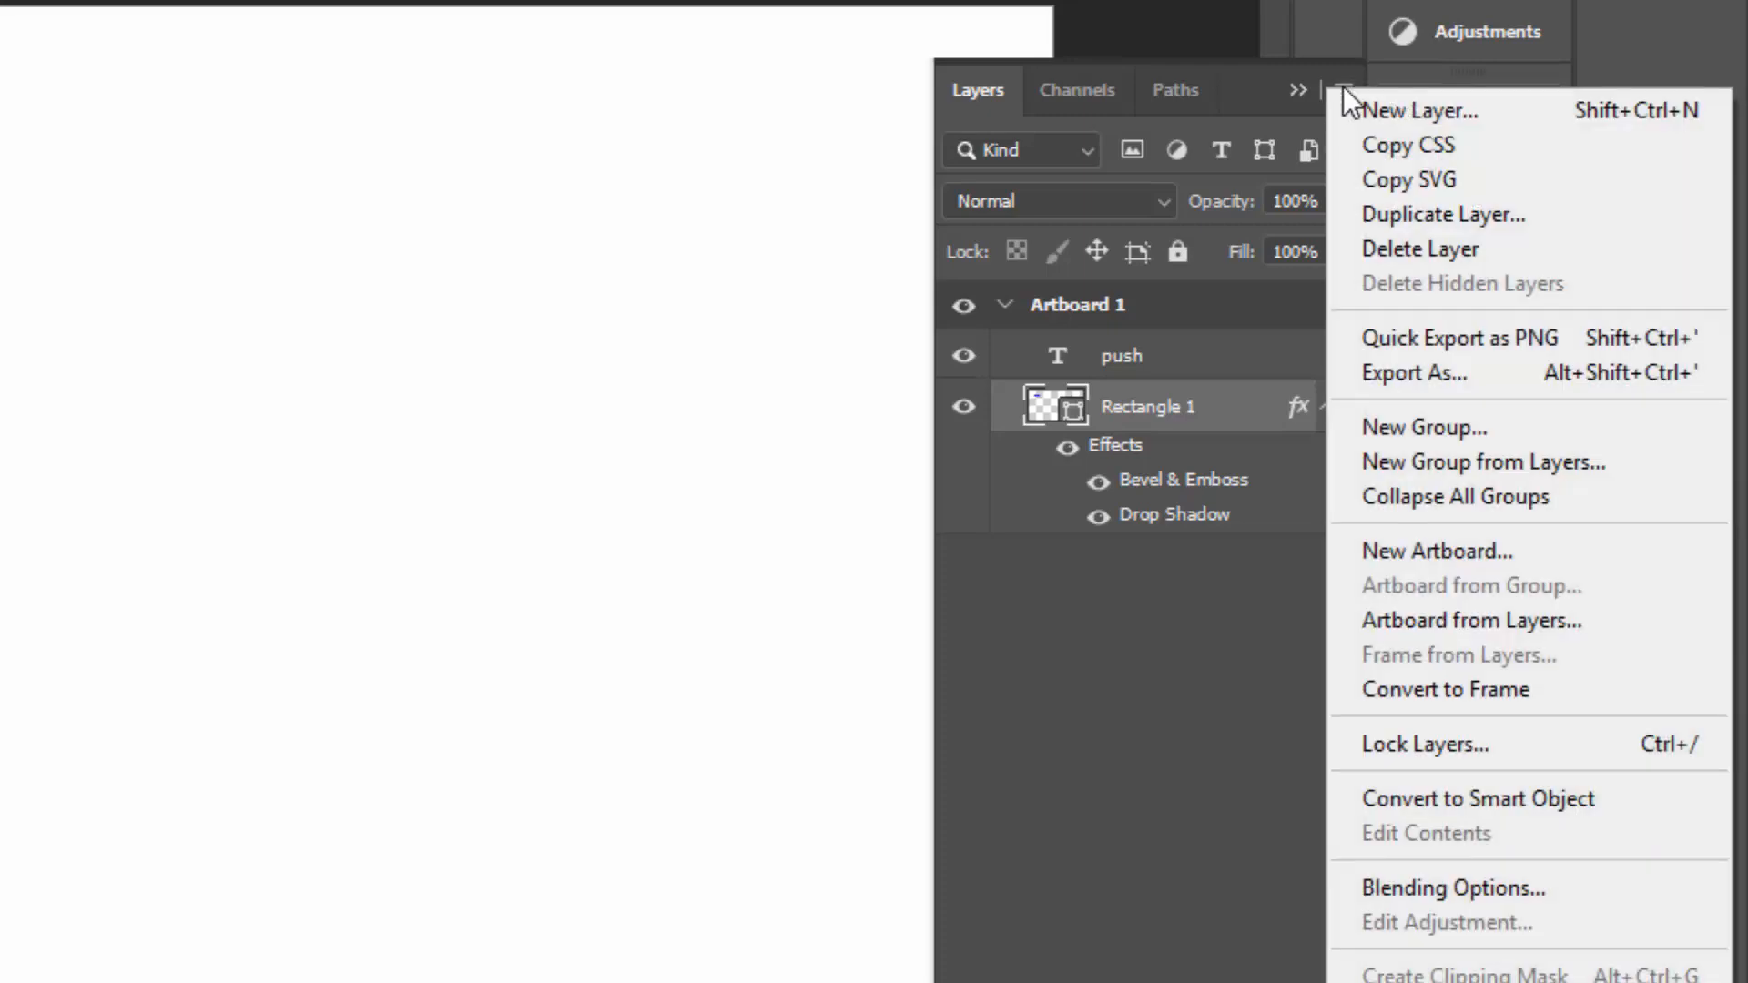
click(1457, 430)
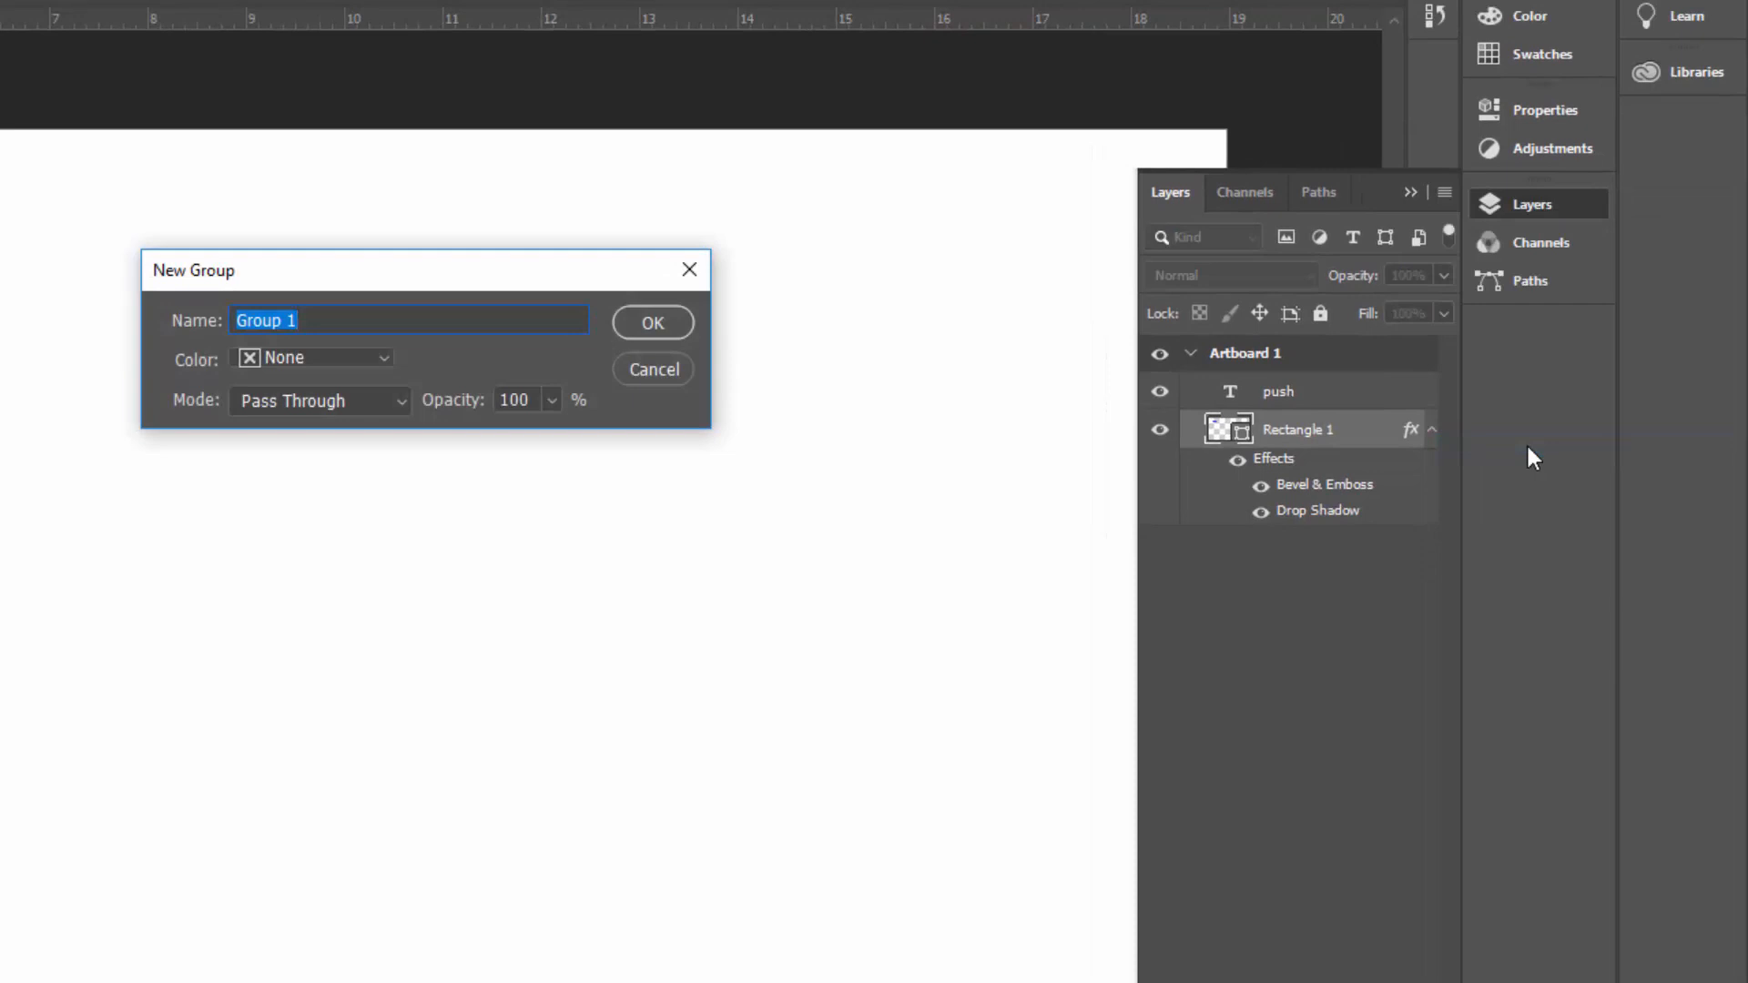
text(push button)
key(Return)
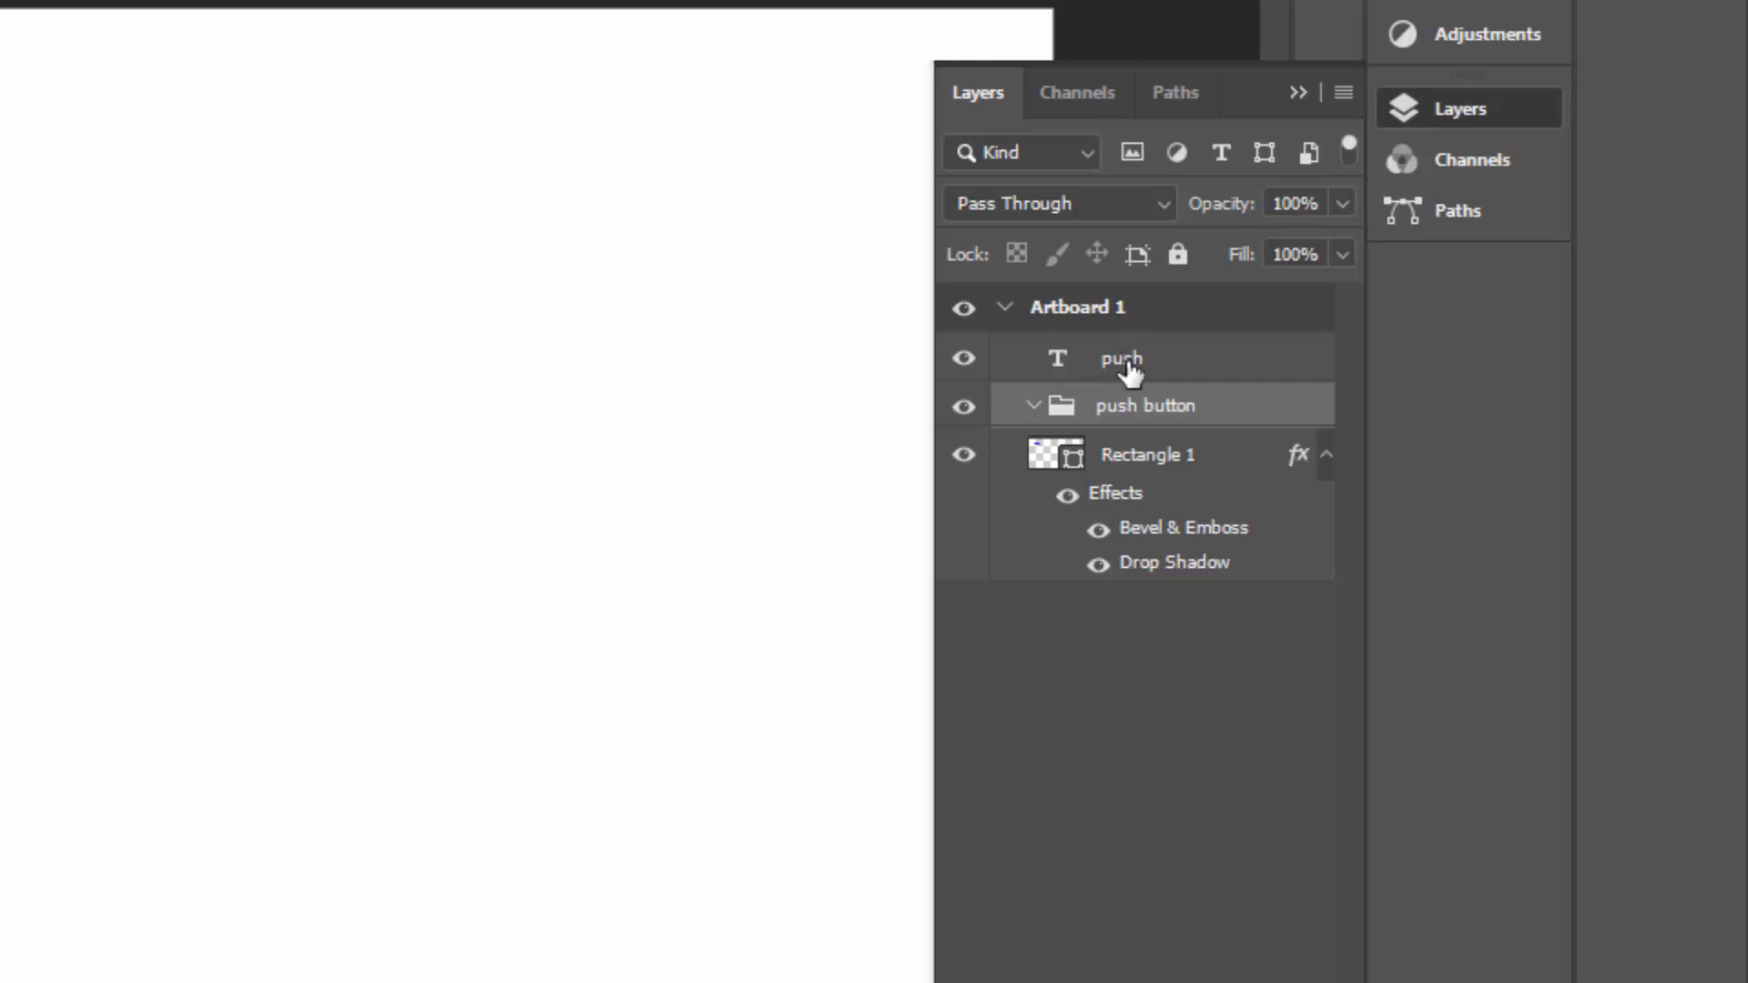
Put the push text and Rectangle 1 layers into the push button group, taking the text out once and returning it.
drag(1128, 375, 1143, 406)
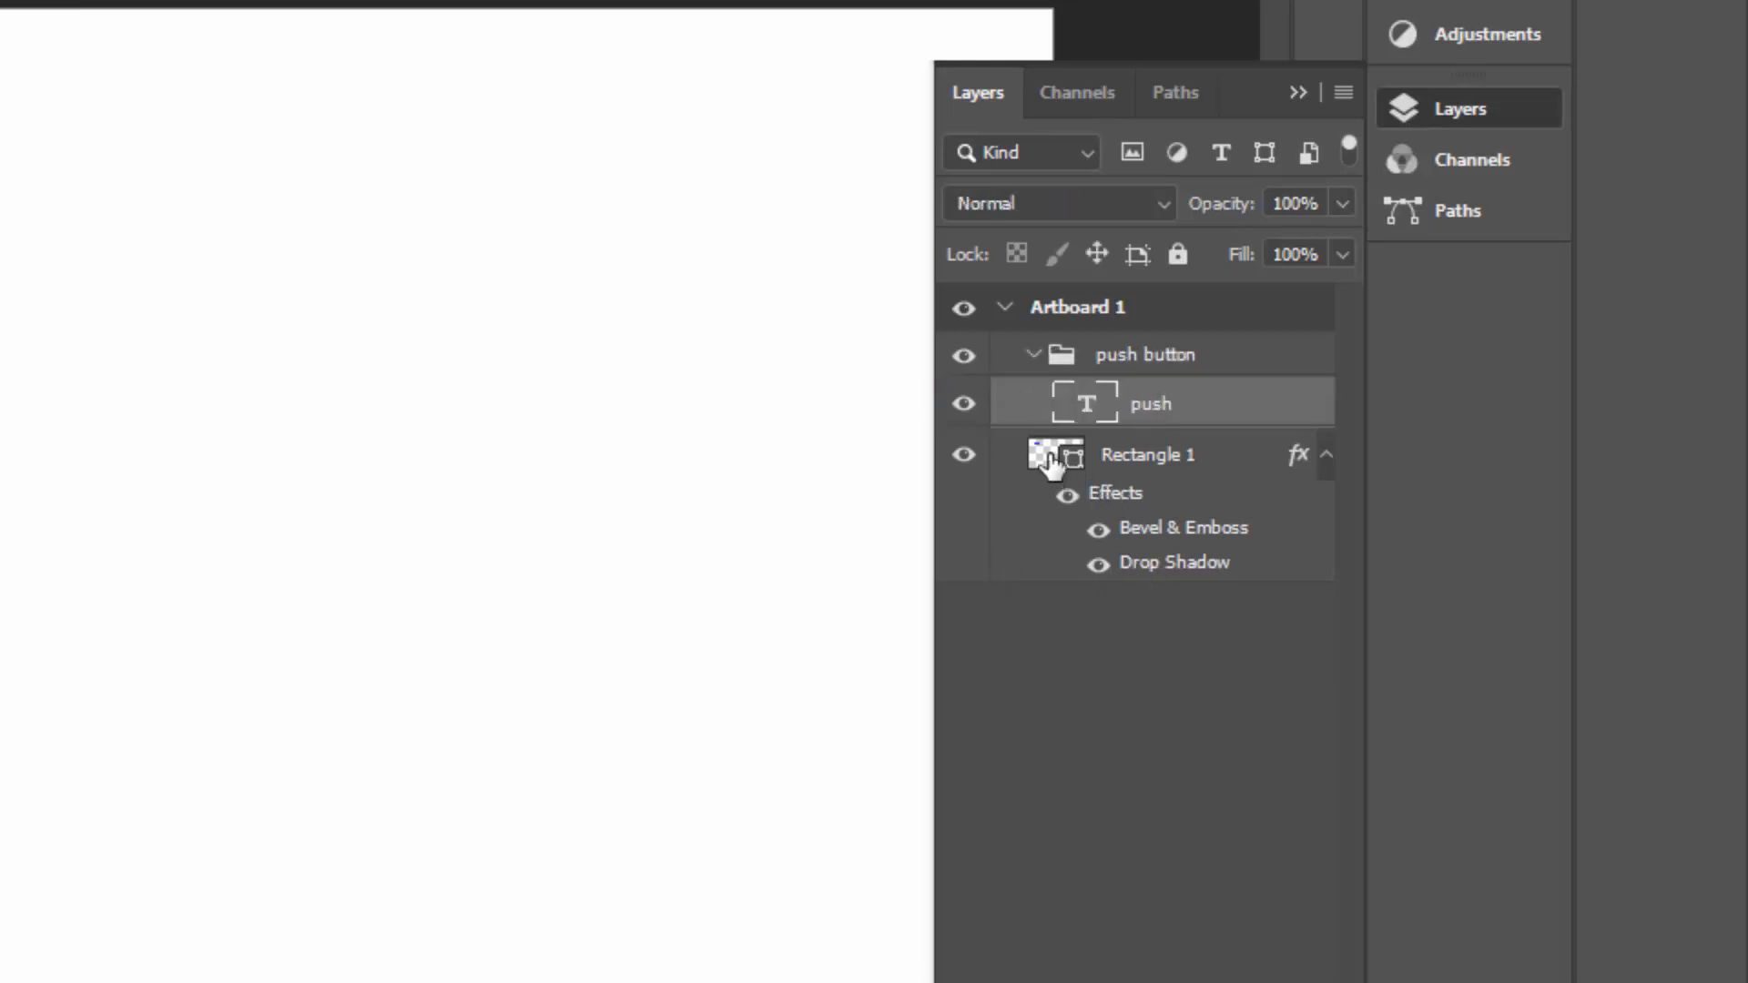
drag(1053, 456, 1161, 408)
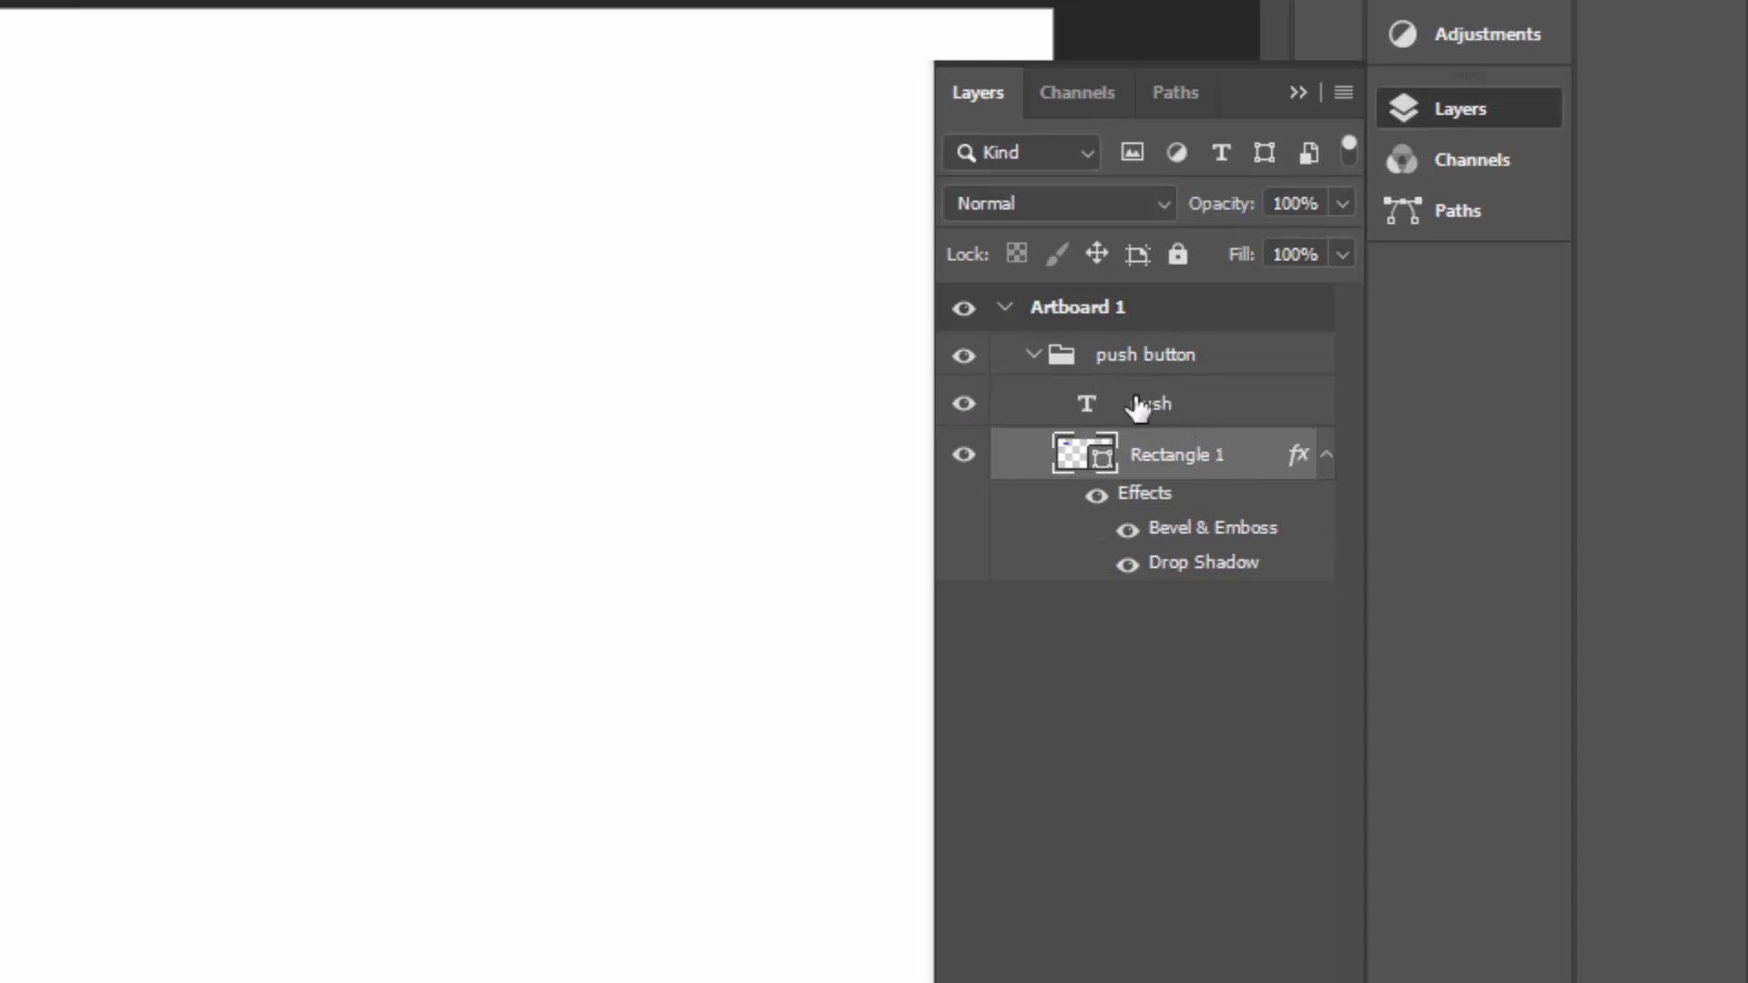
drag(1159, 418, 1194, 605)
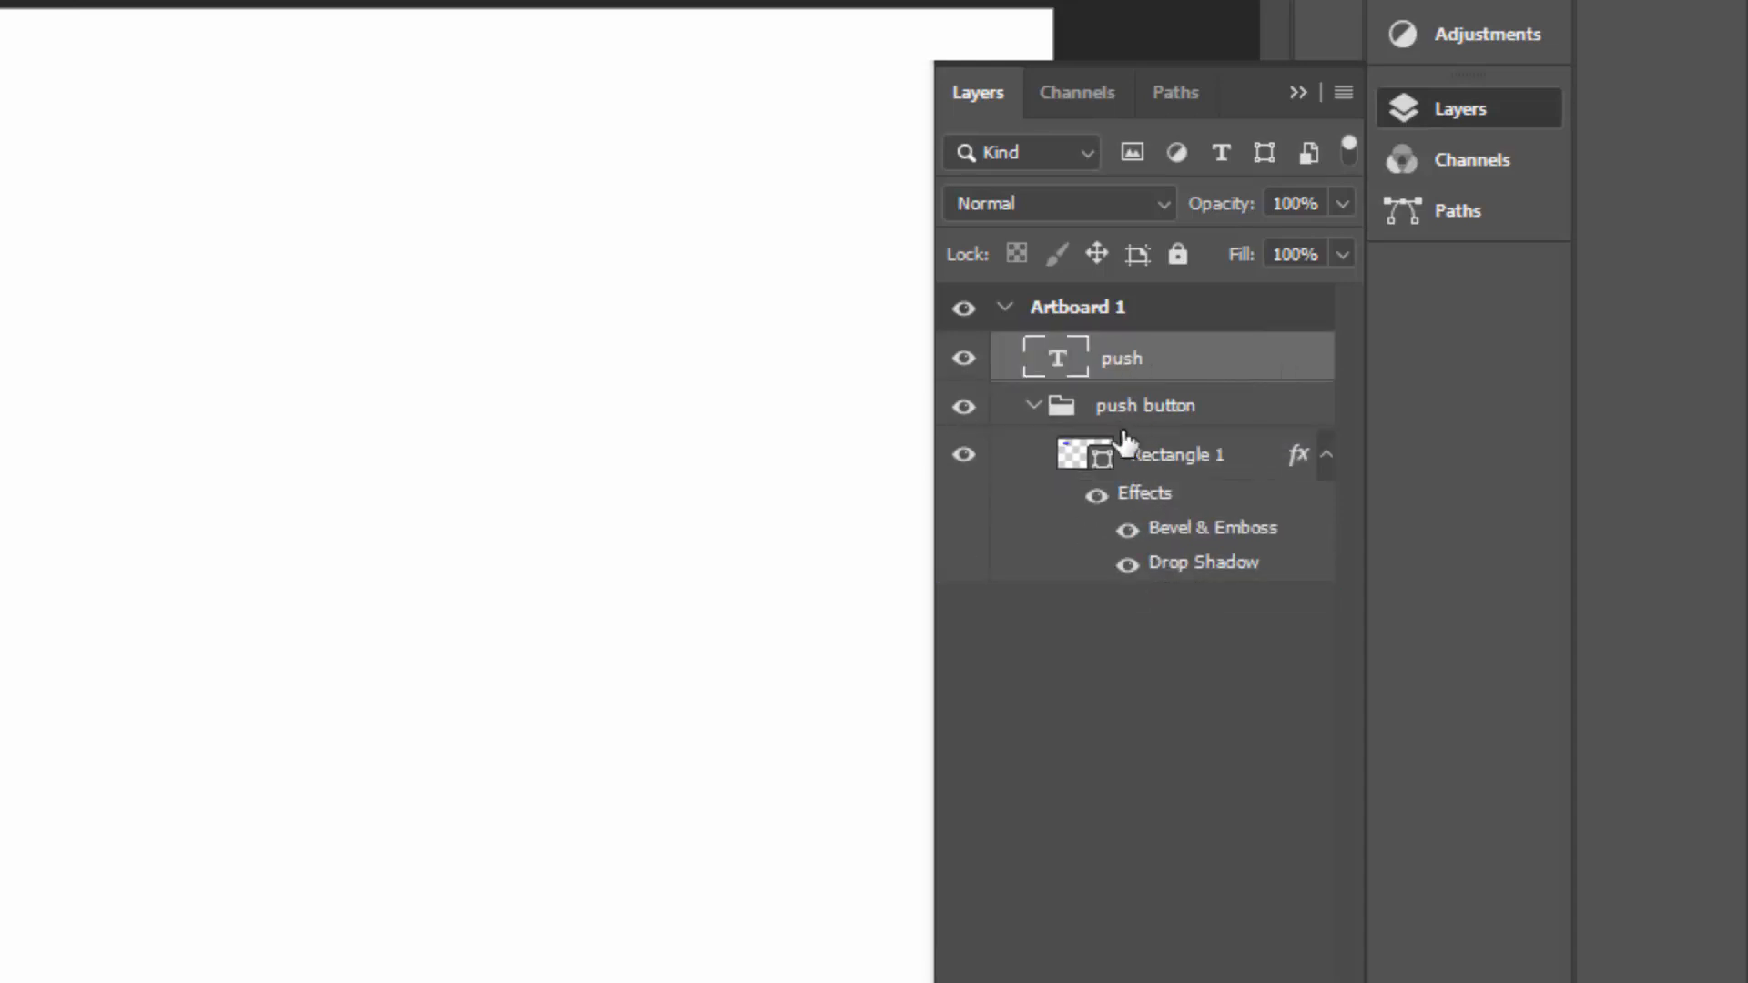
drag(1134, 364, 1166, 405)
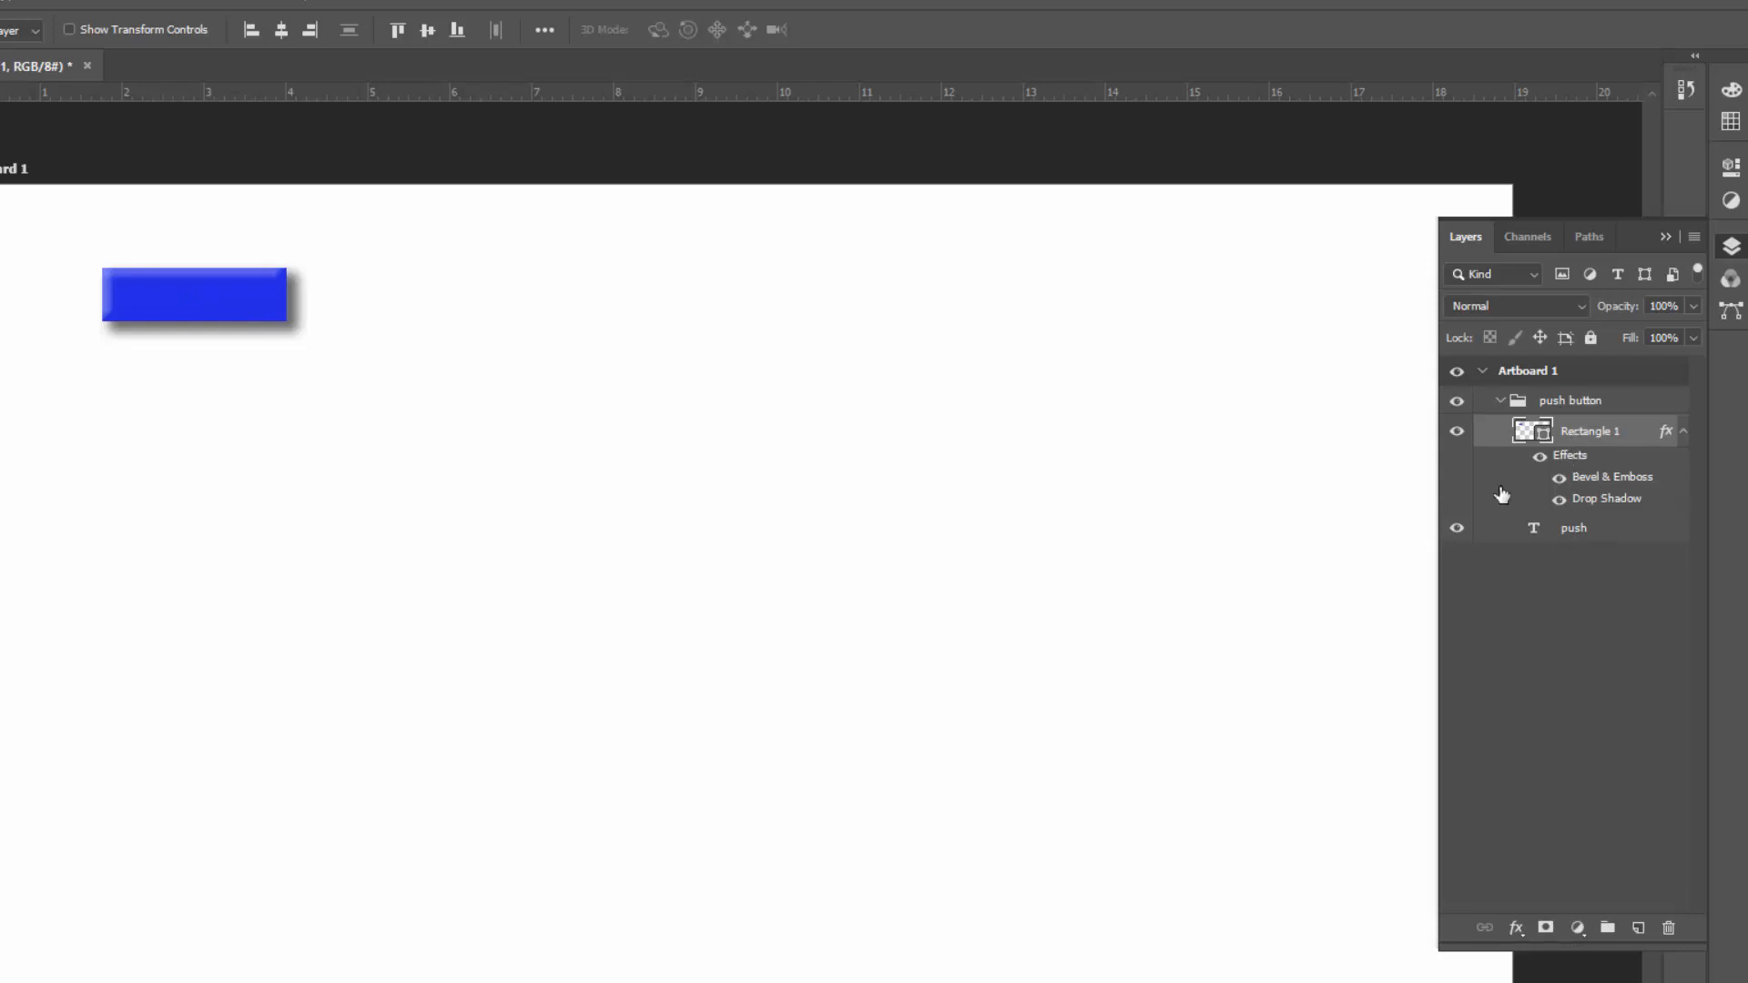
Toggle Rectangle 1's visibility off and on, and bring the push text layer above it within the group.
click(1457, 434)
click(1457, 434)
click(1580, 533)
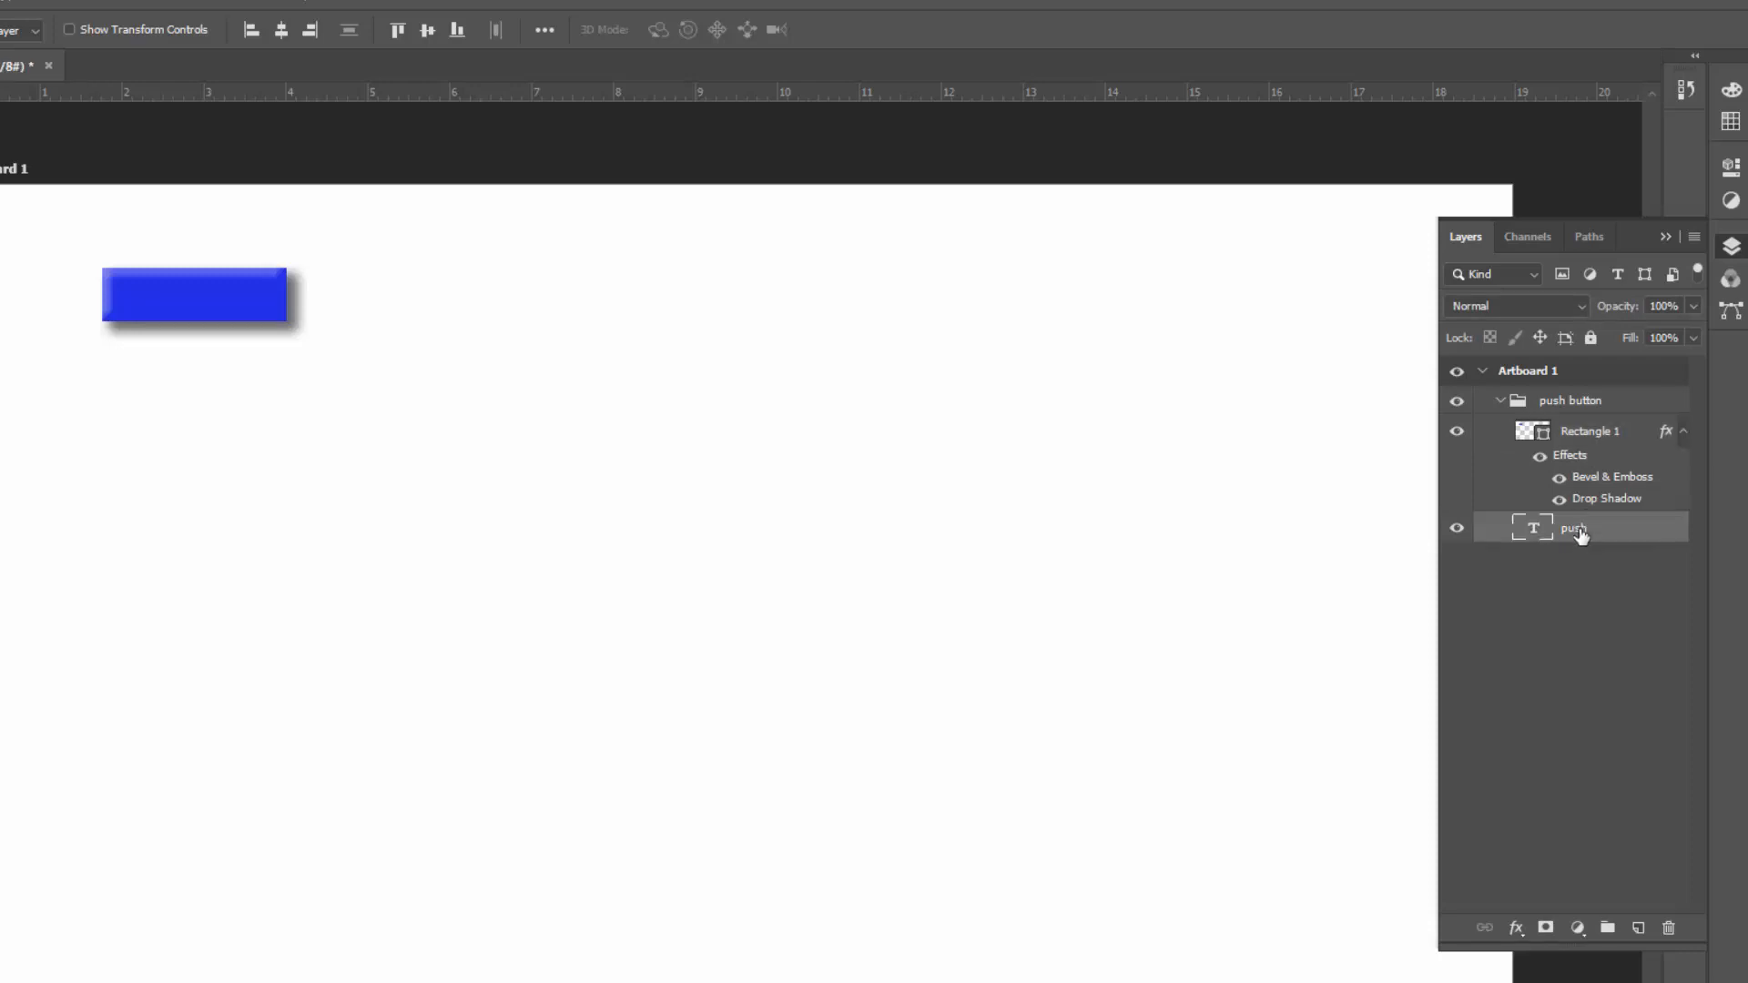
key(ctrl+bracketright)
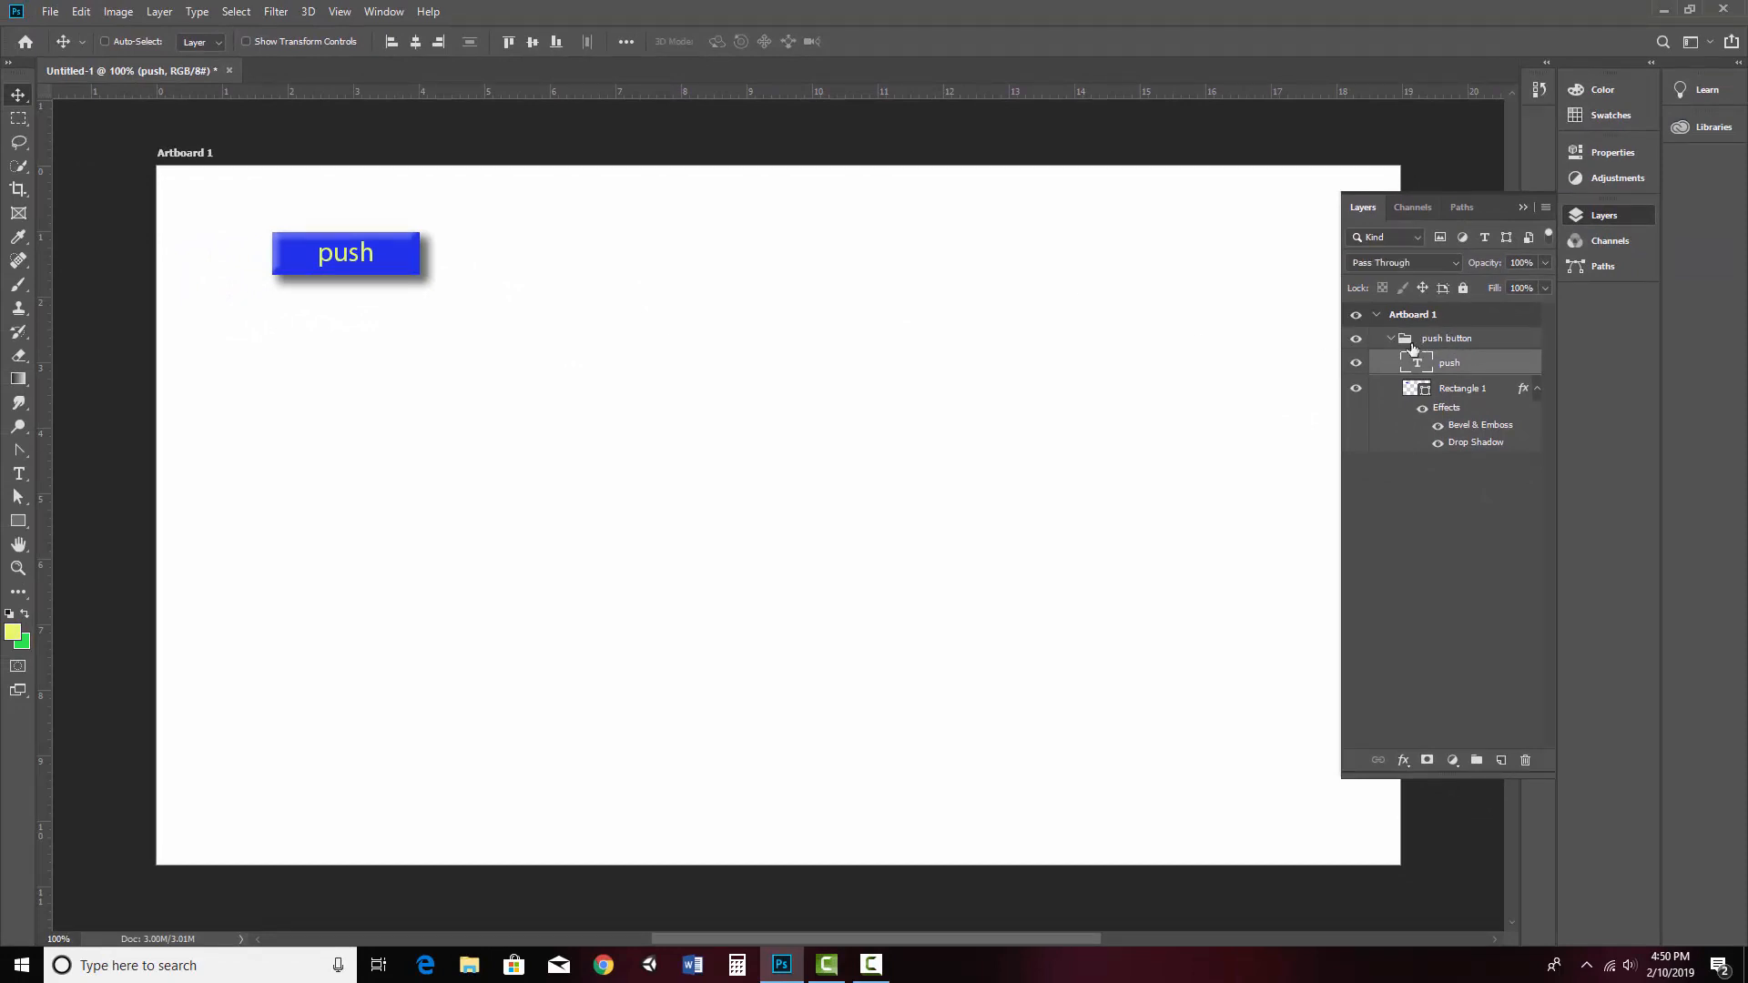
Move the whole push button group slightly down on the artboard.
click(1468, 338)
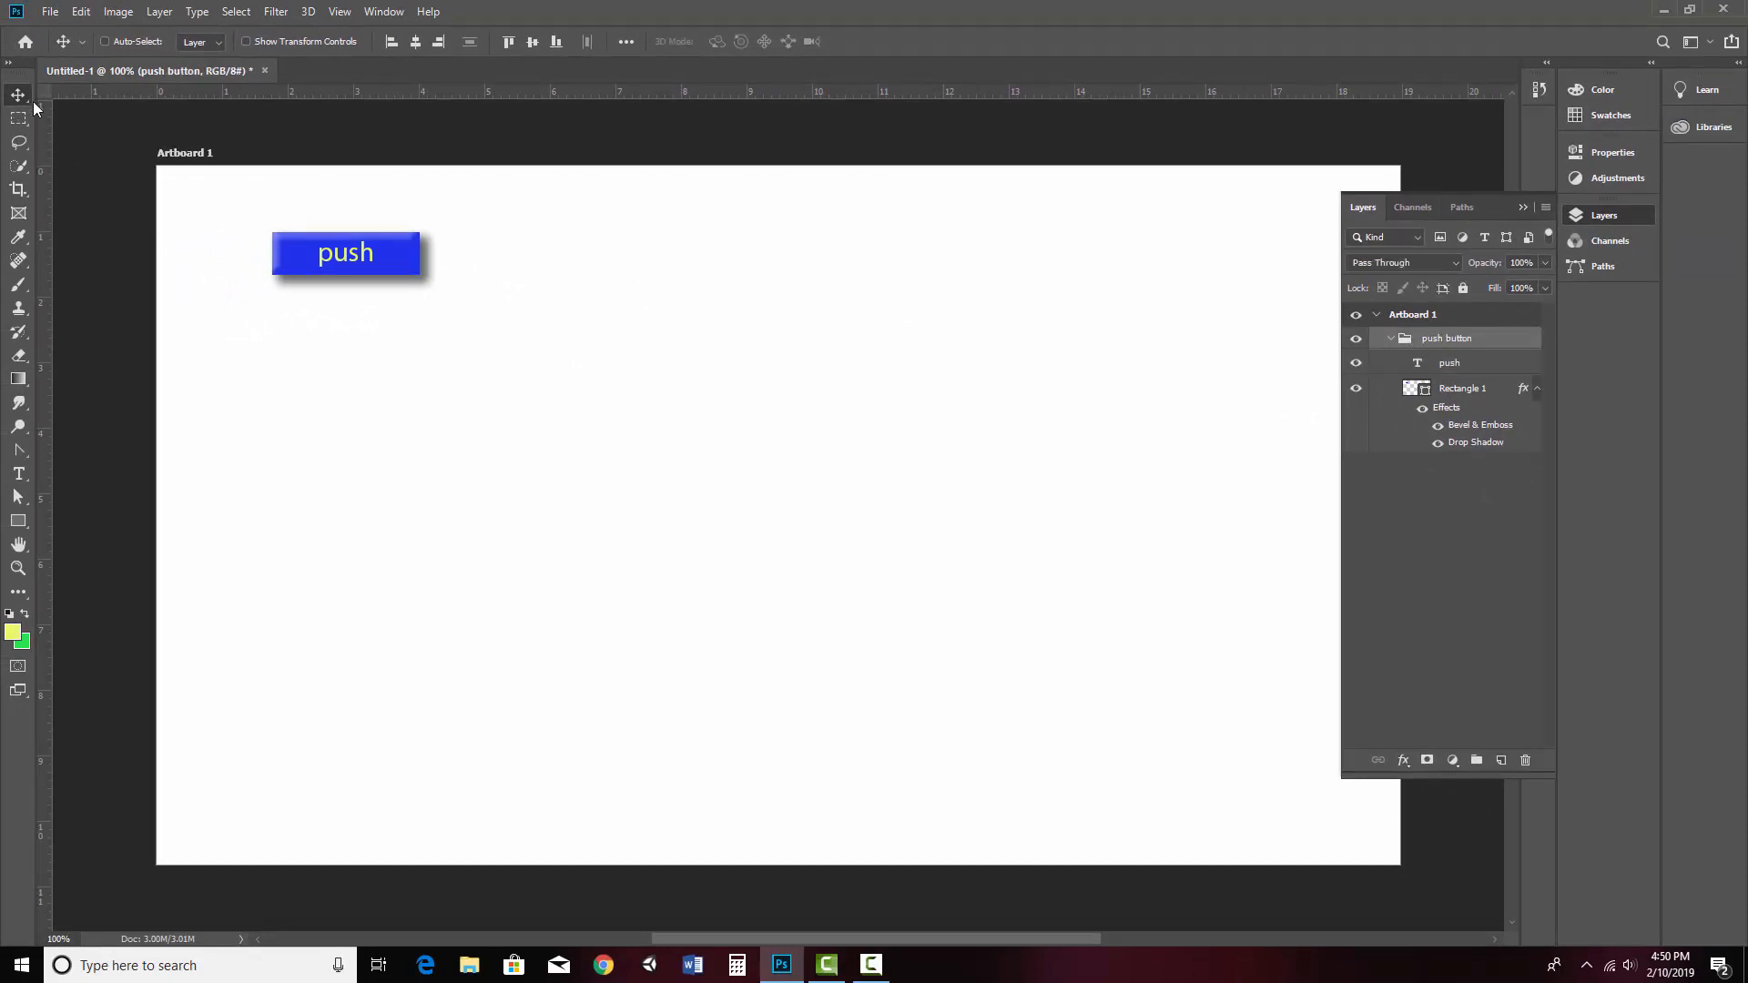
mouse_move(368, 265)
mouse_down()
mouse_move(560, 492)
mouse_move(660, 447)
mouse_move(774, 305)
mouse_move(376, 248)
mouse_move(374, 270)
mouse_up()
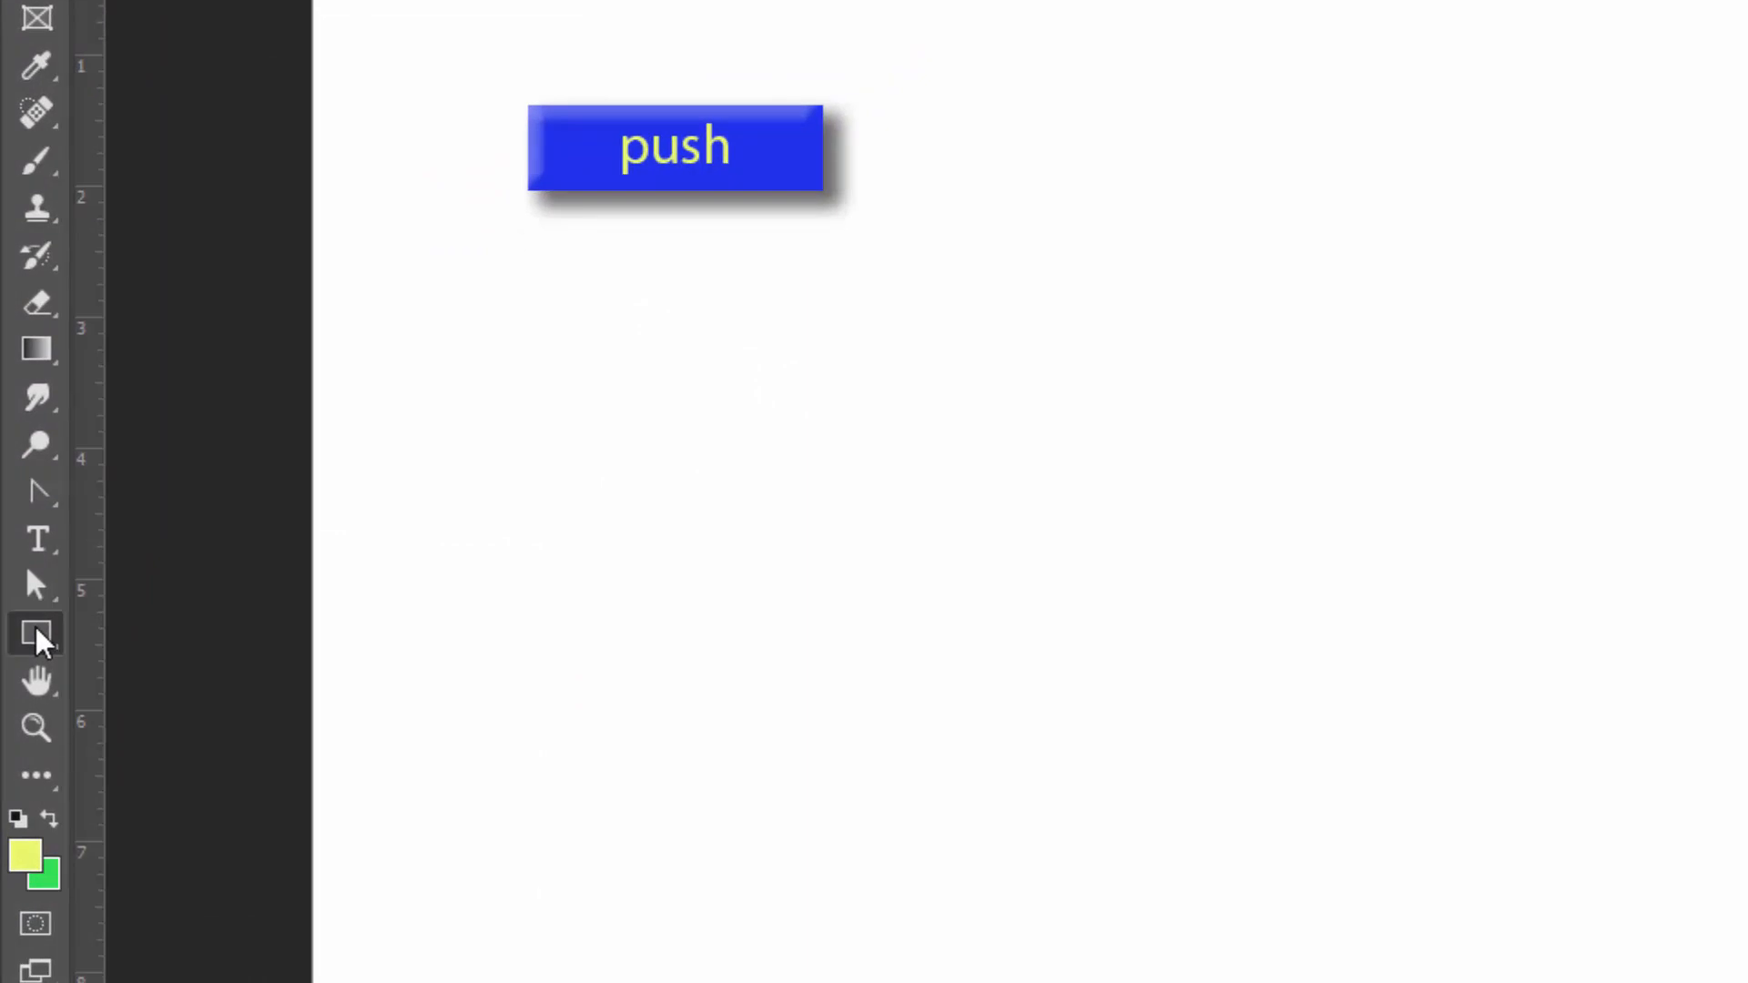
Draw a solid block arrow custom shape pointing right, about 168 by 99 px, below the push button.
click(36, 629)
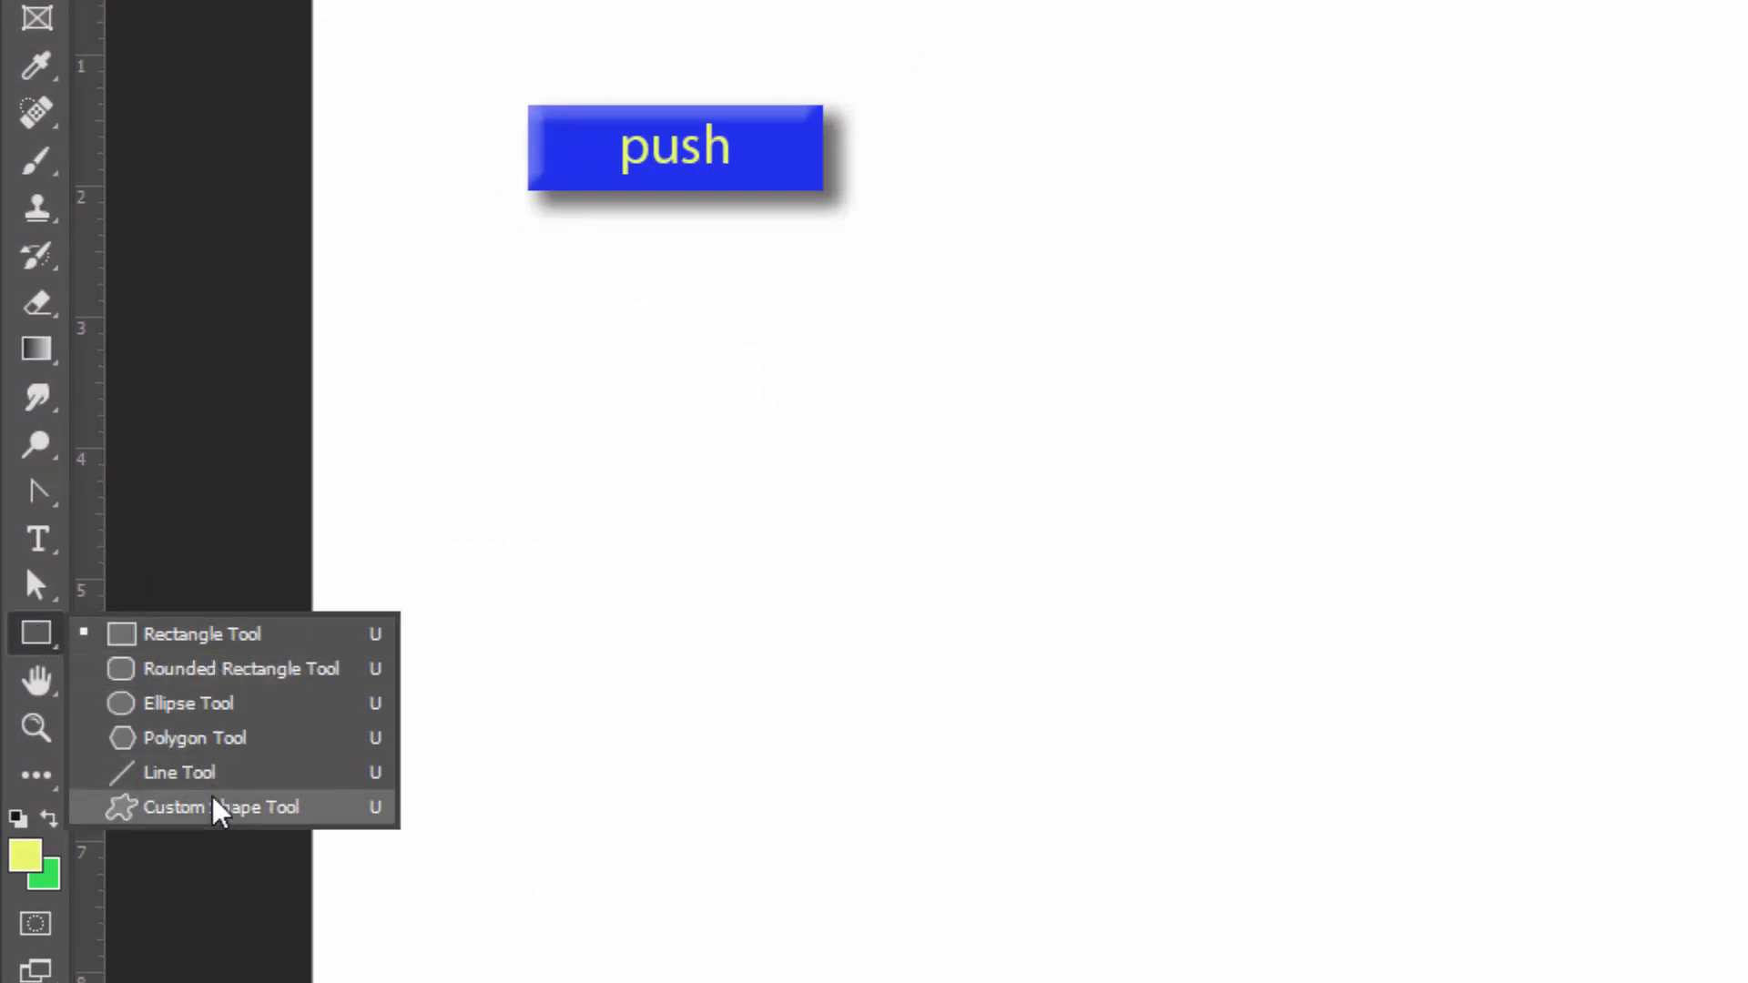
click(181, 810)
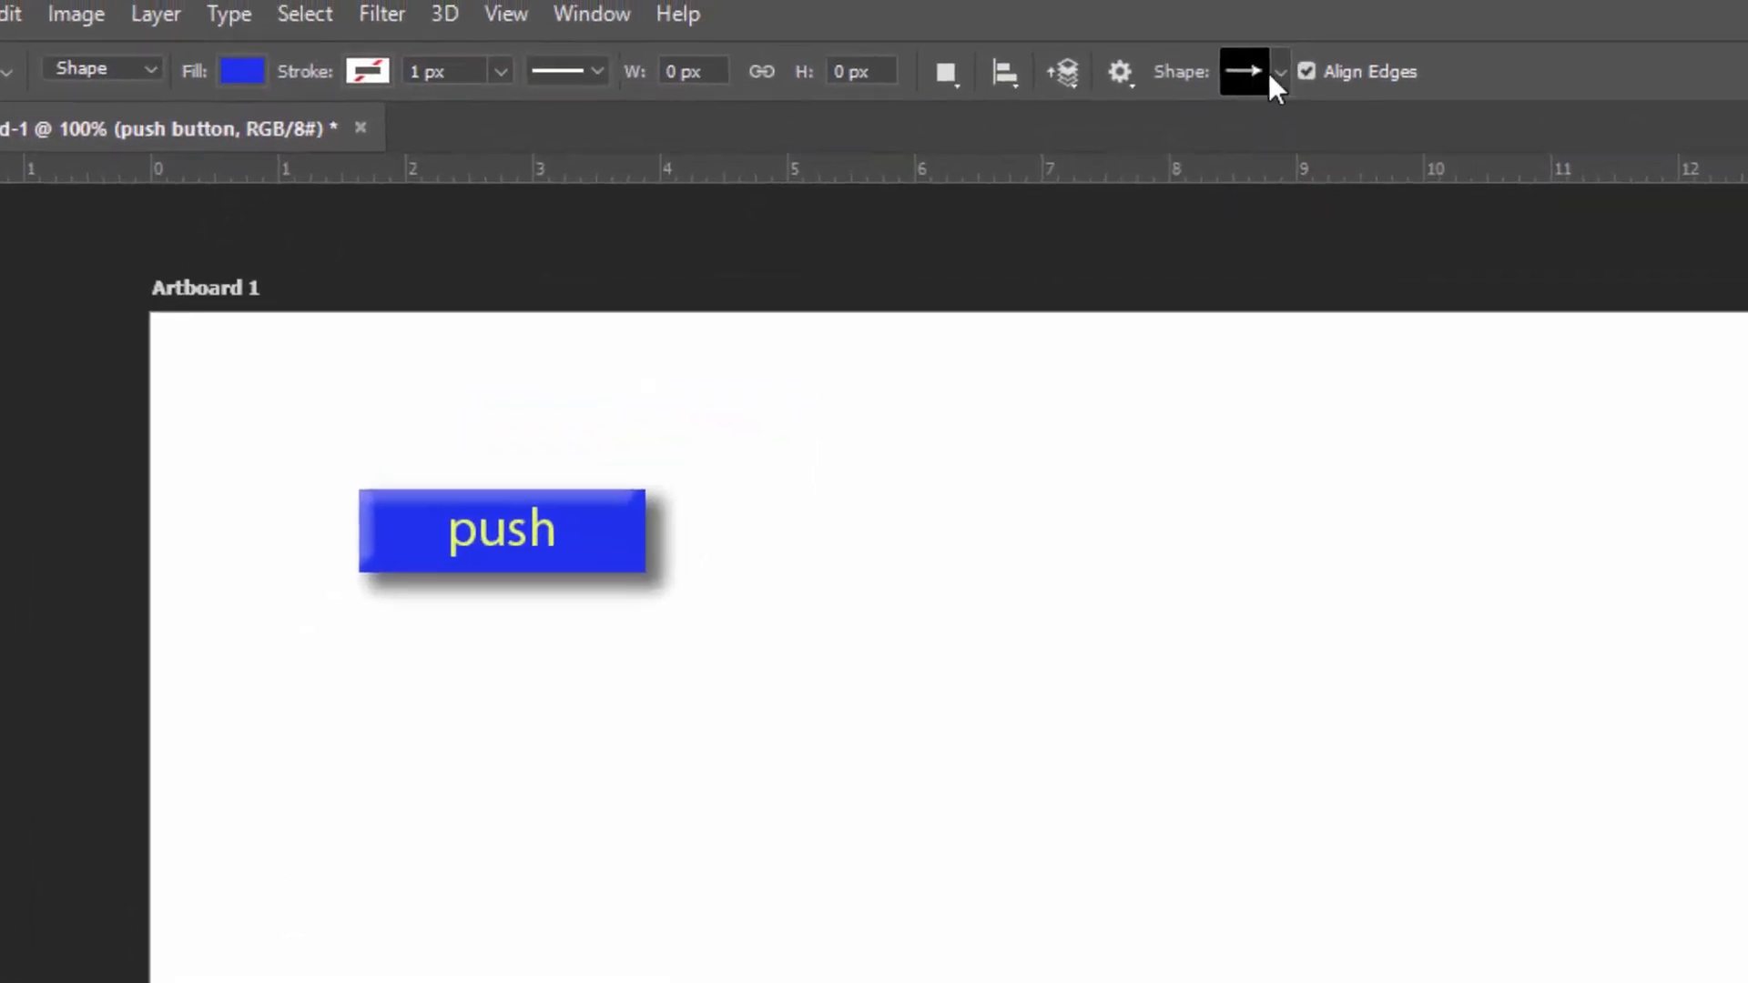
click(1277, 75)
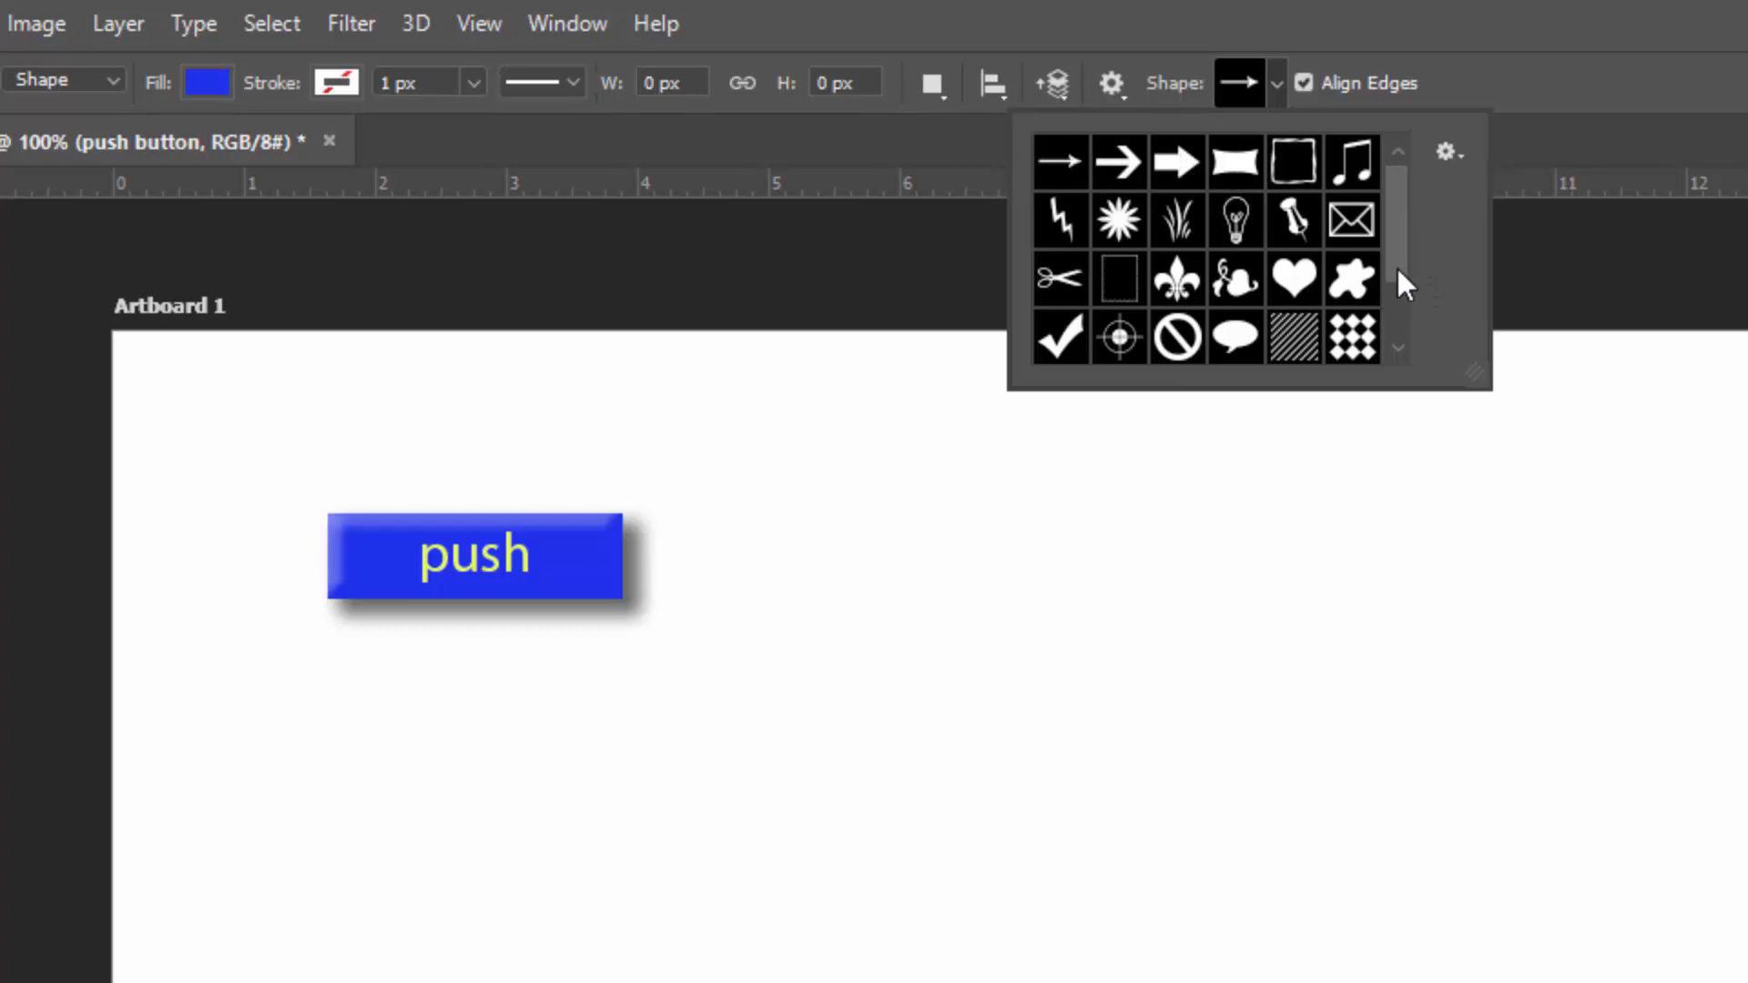
drag(1397, 265, 1400, 339)
click(1407, 242)
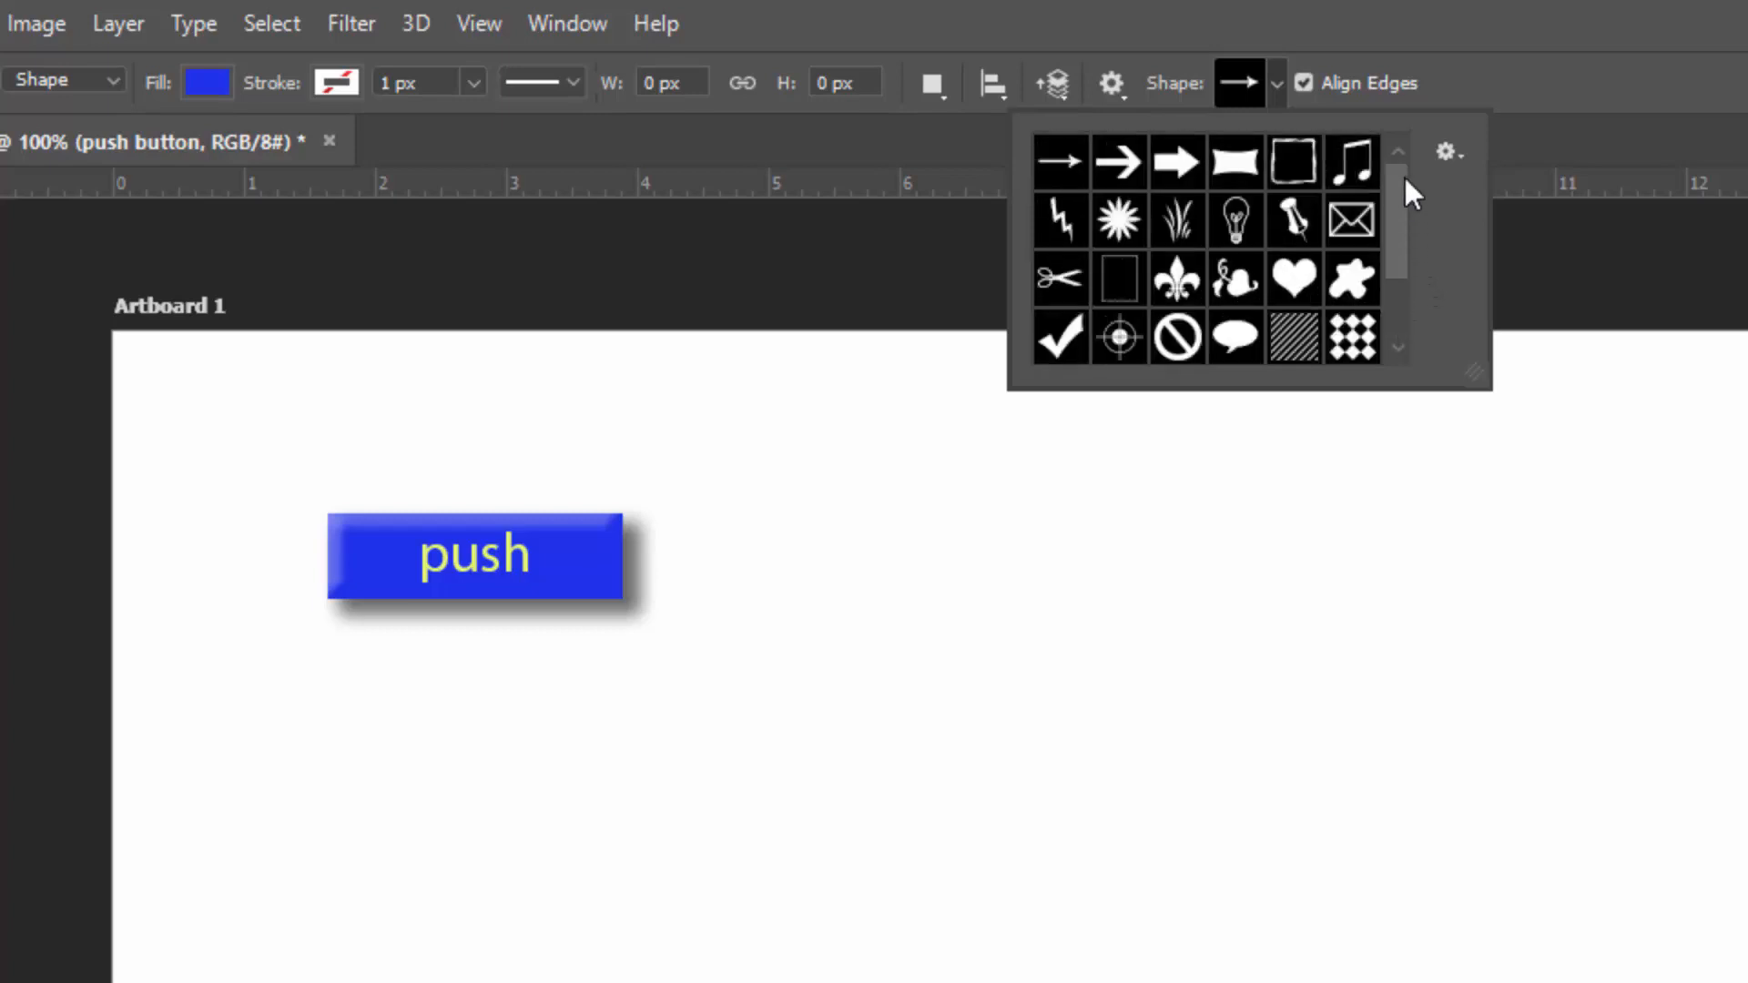
click(1178, 167)
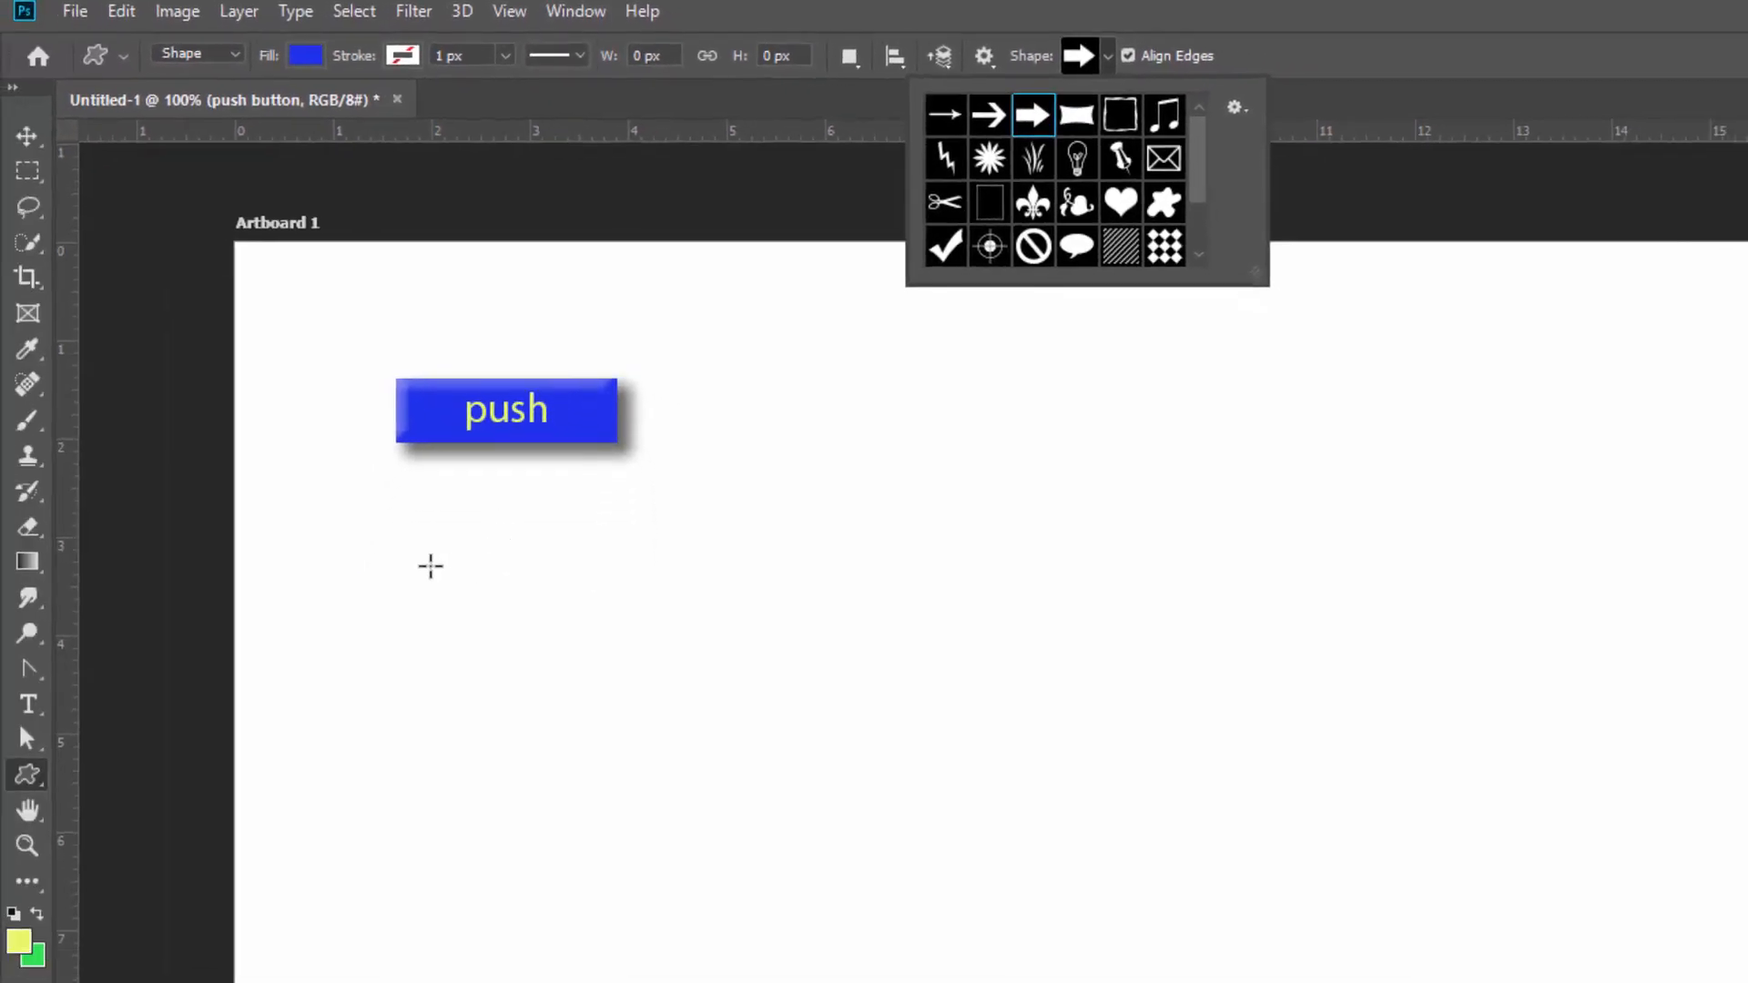
click(404, 573)
drag(398, 569, 632, 703)
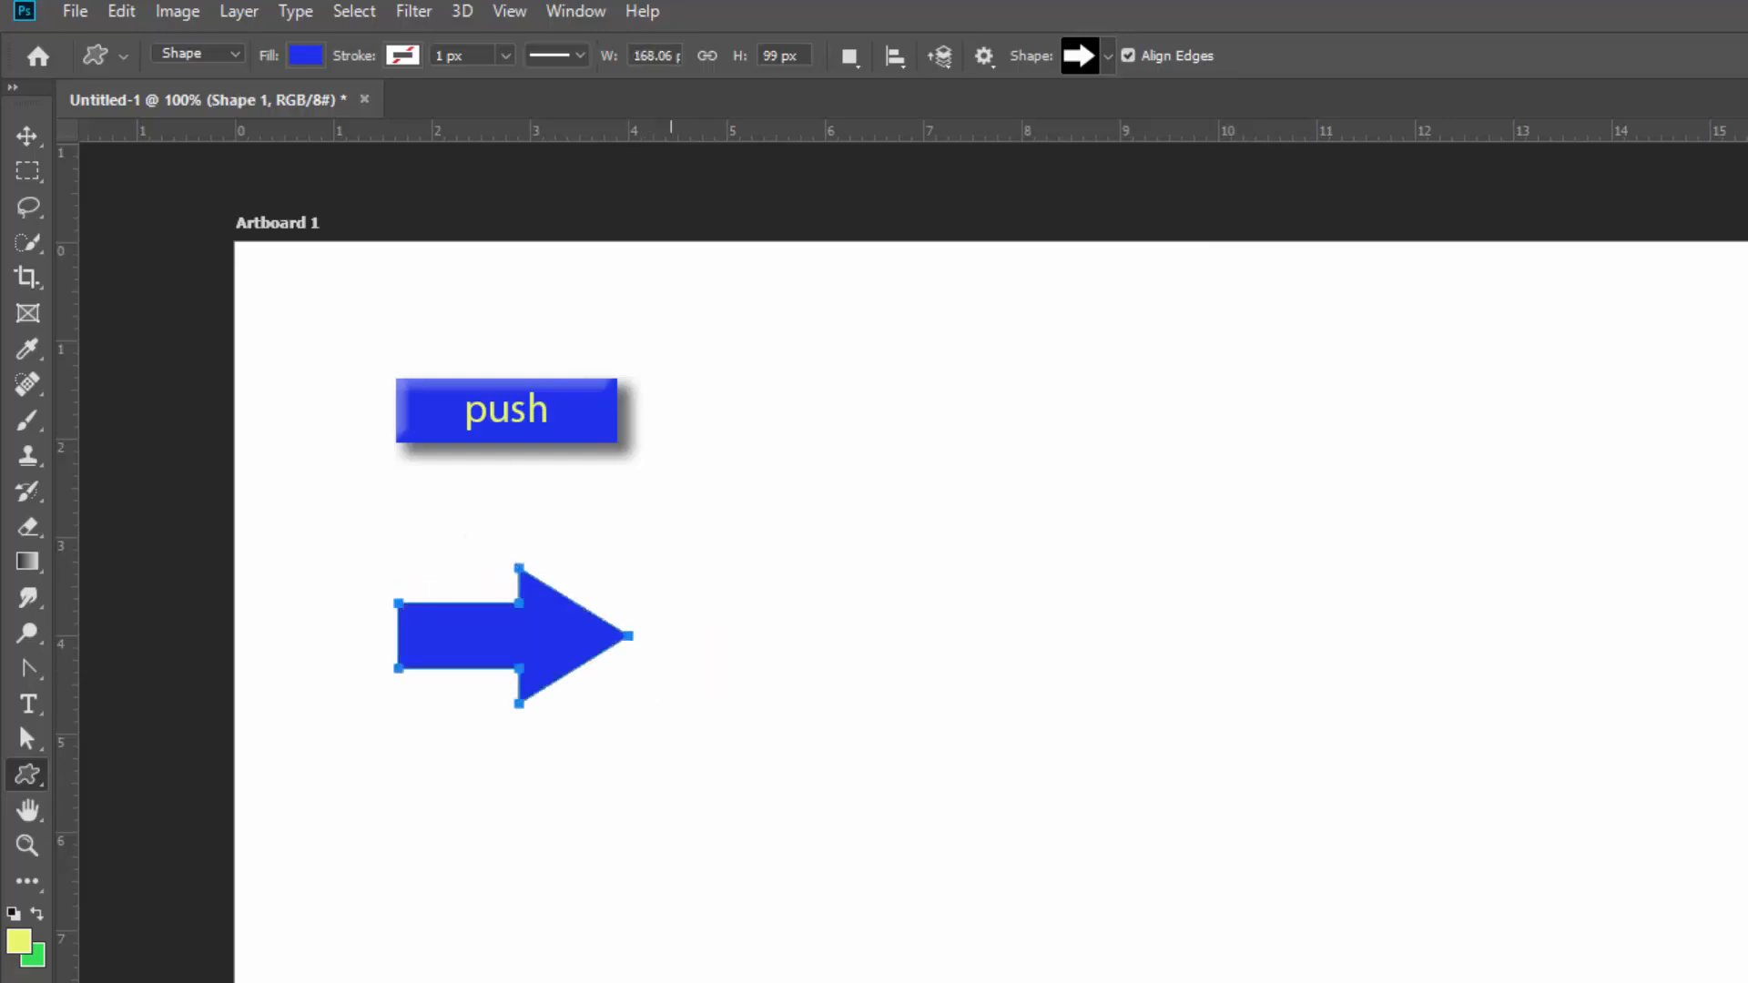
click(27, 135)
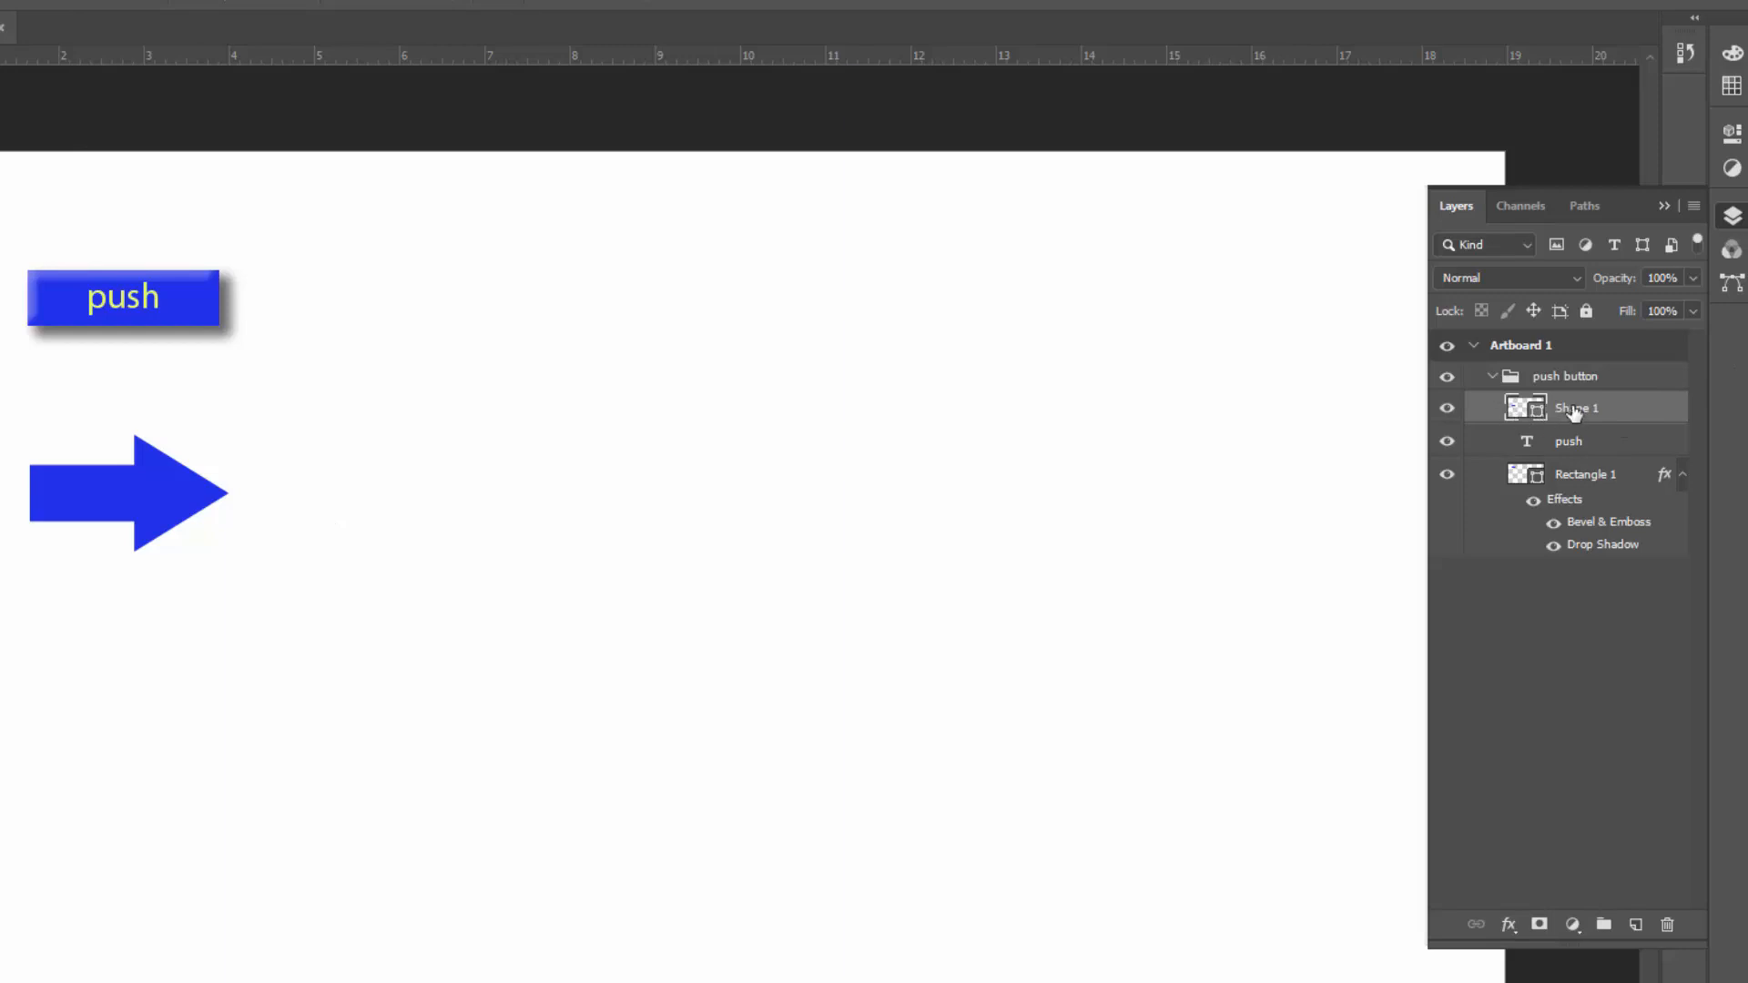
Recolor the arrow's Shape 1 layer to green, hex 21a94e.
double_click(1519, 410)
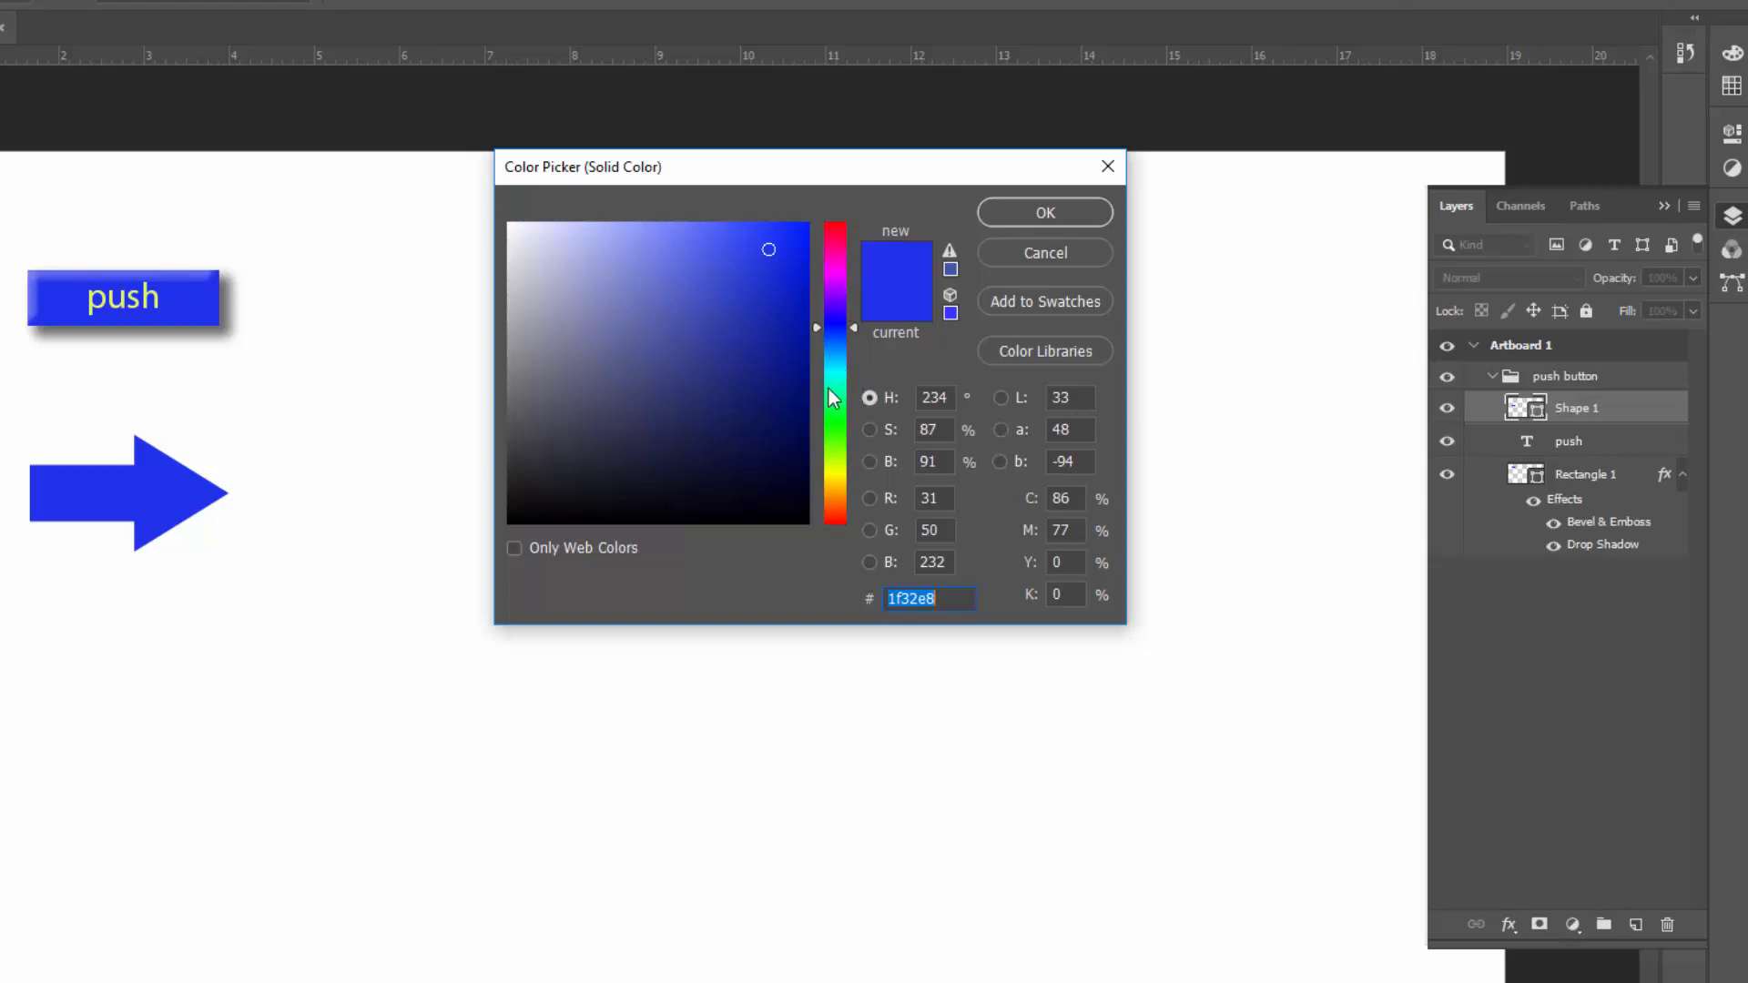
drag(836, 422, 837, 408)
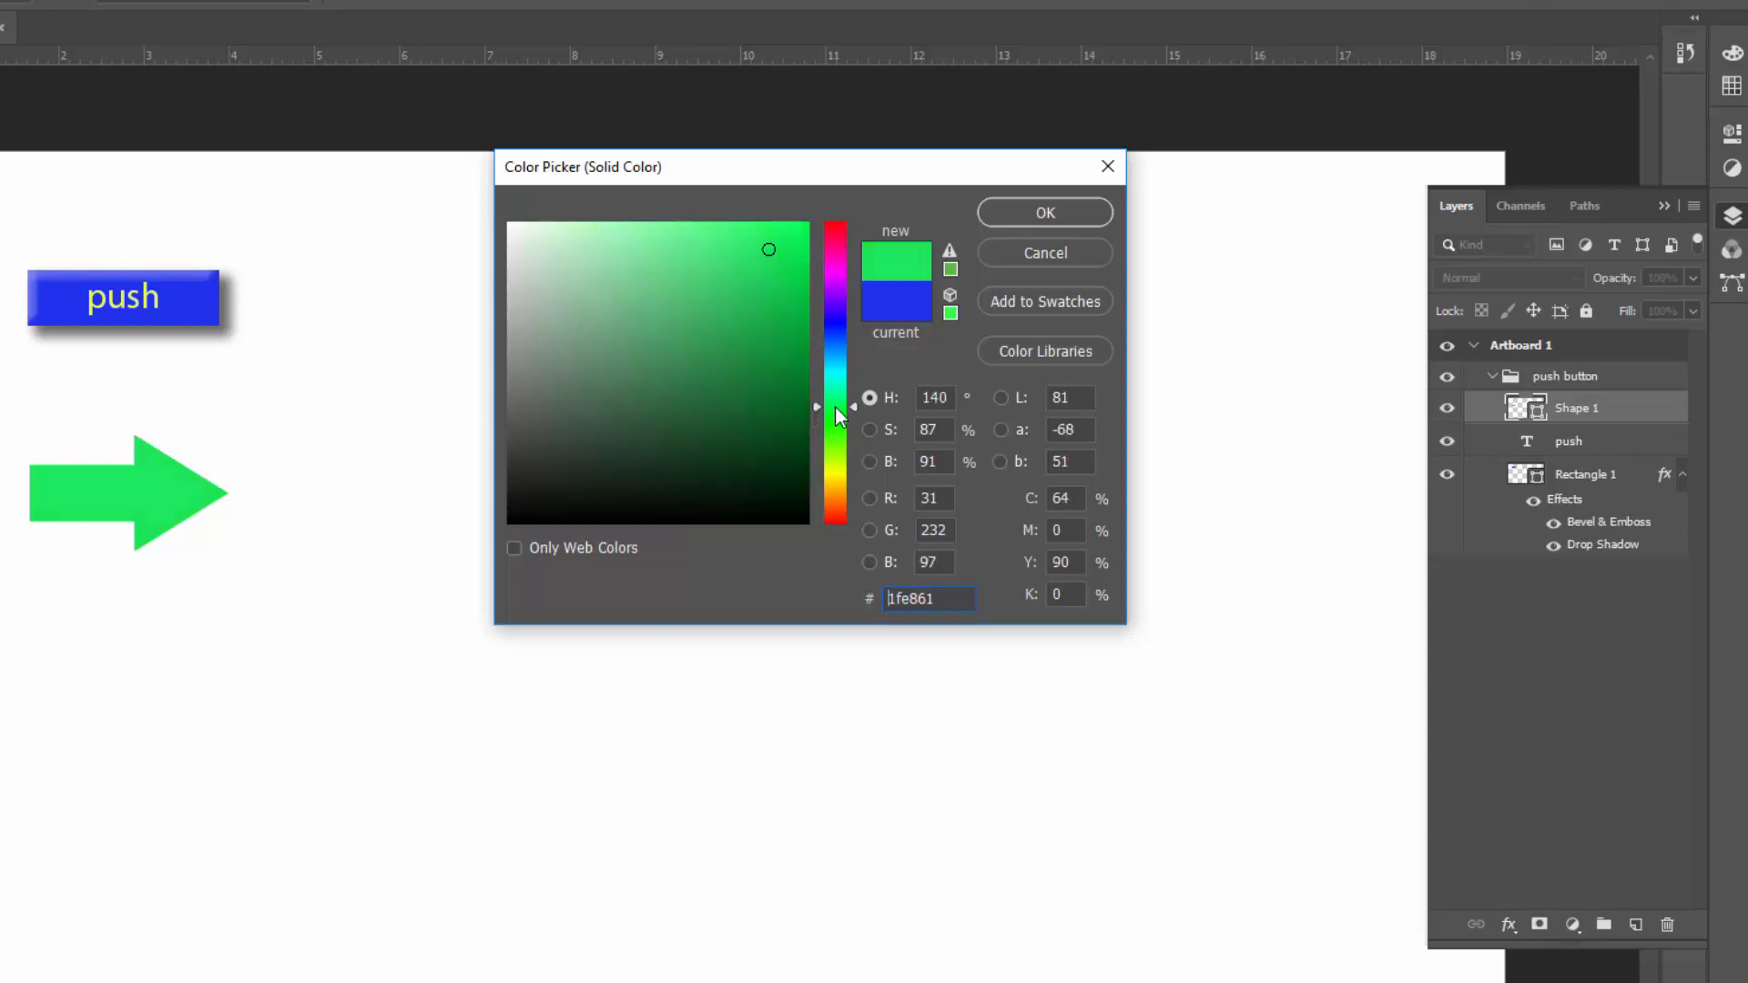
drag(752, 346, 749, 324)
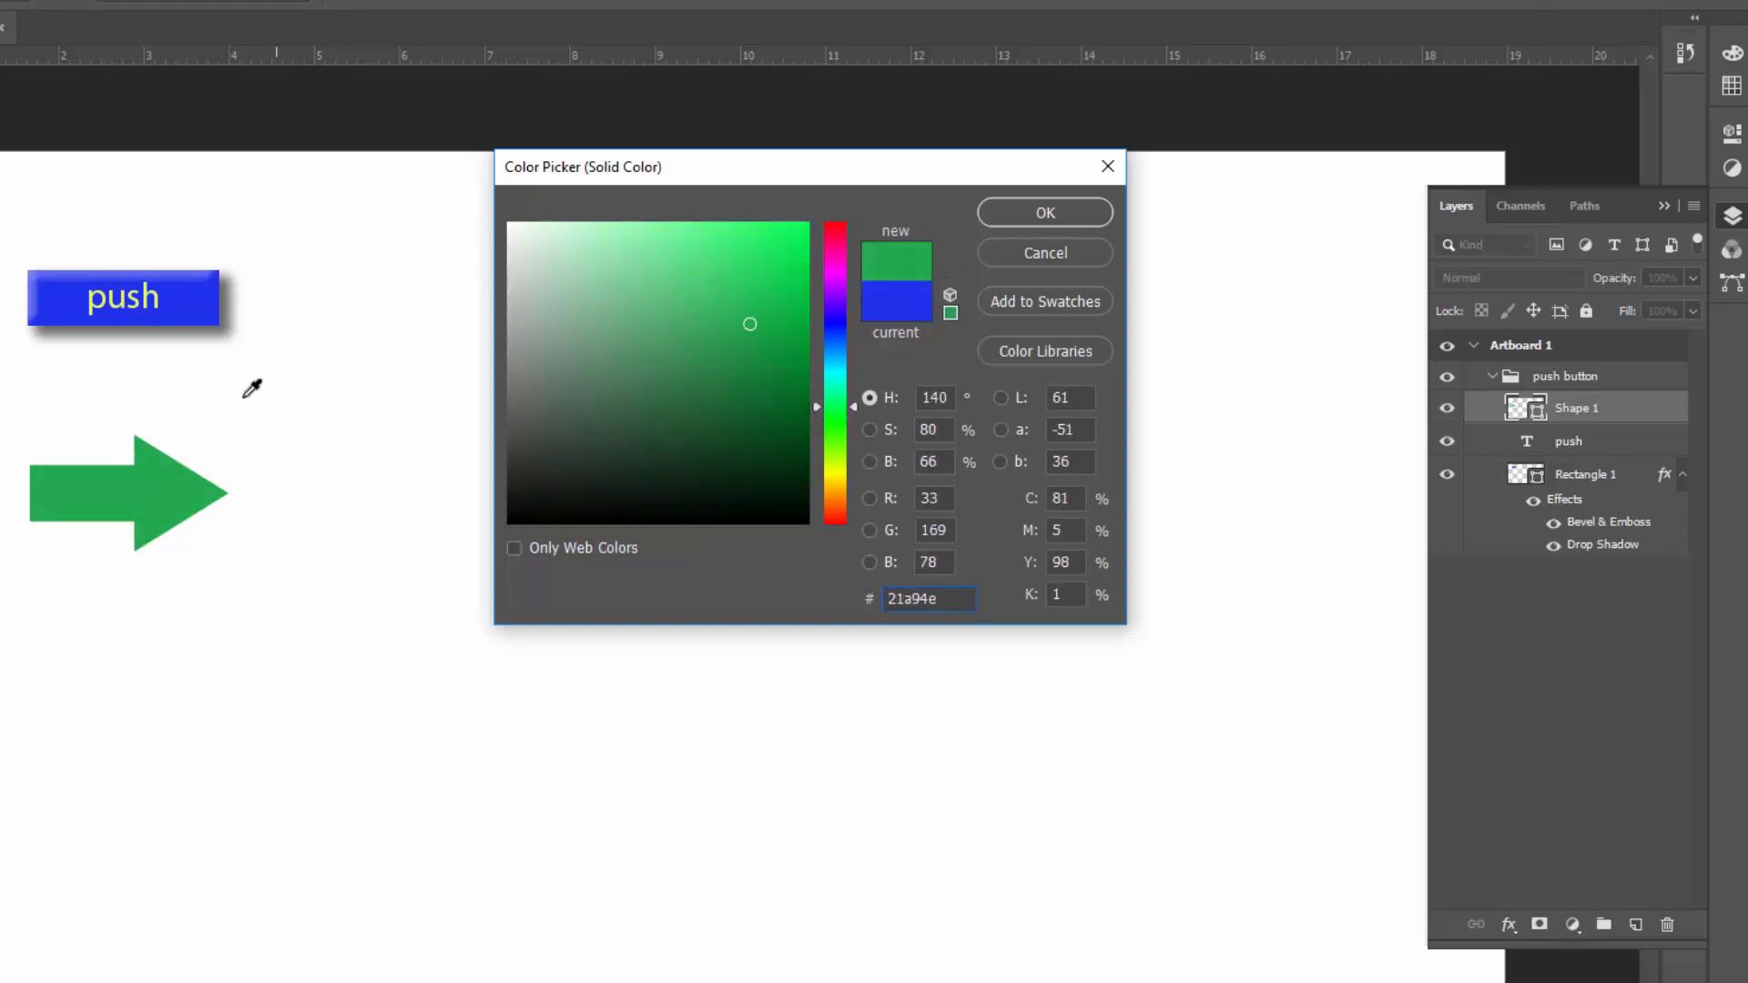
click(1028, 218)
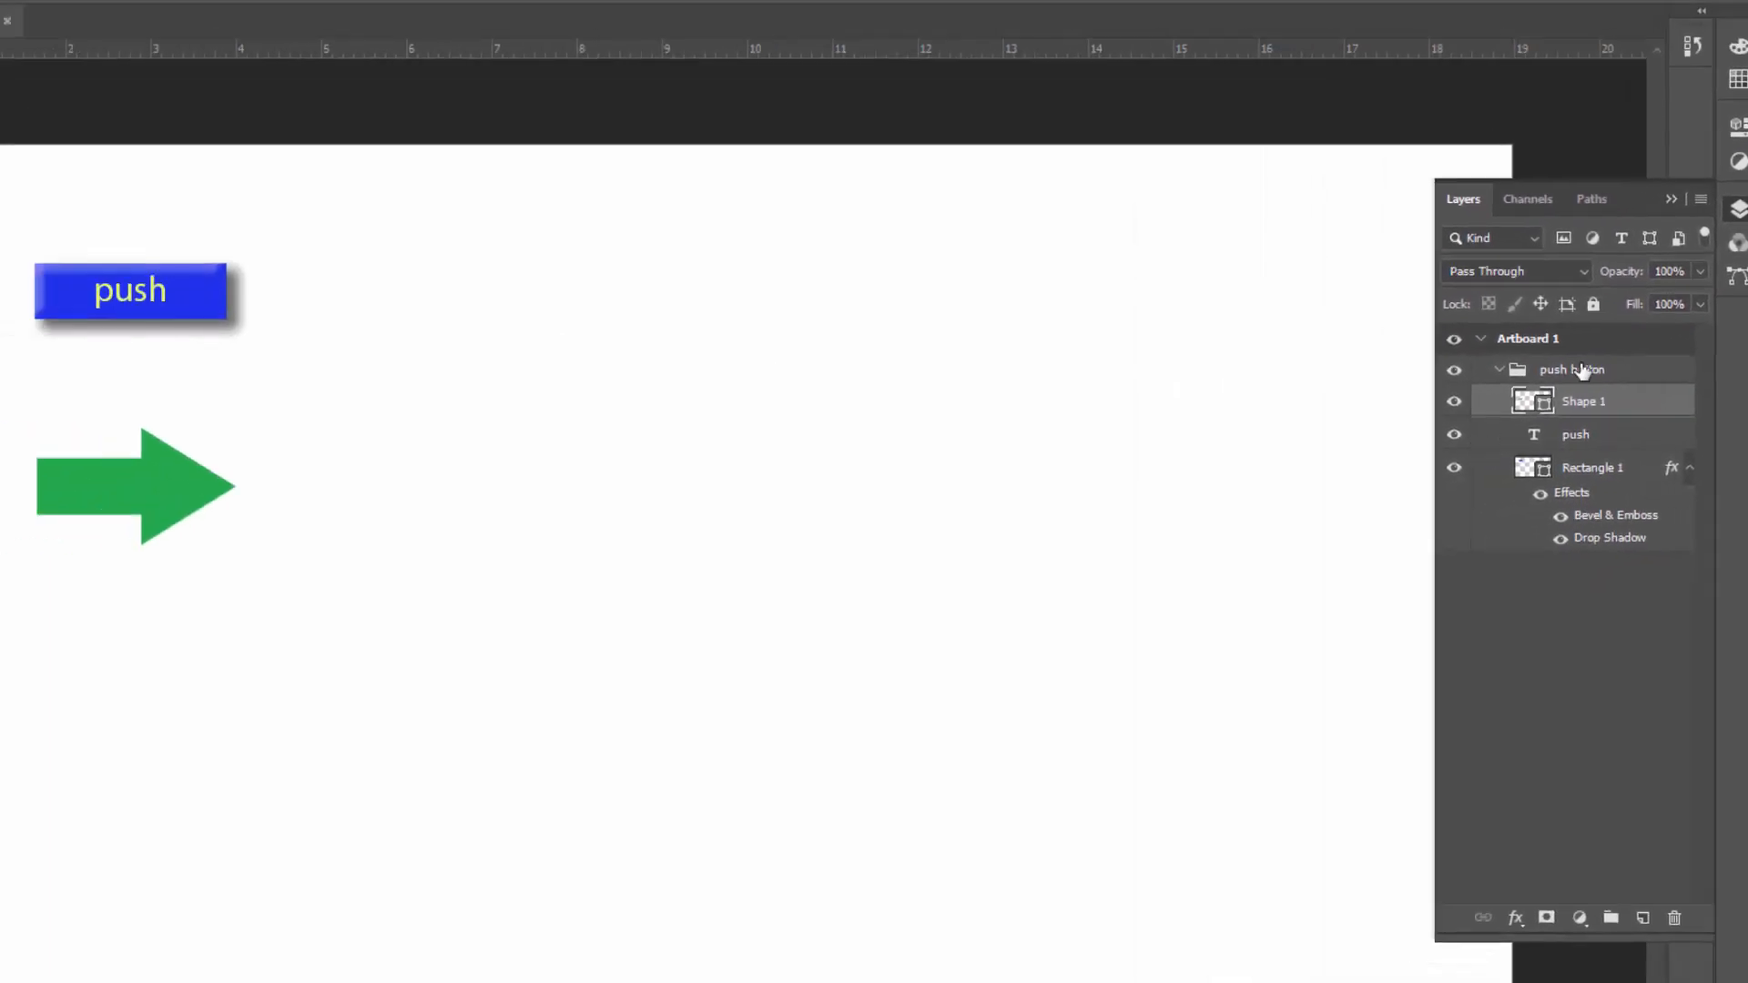
Shift the push button group slightly, and take the Shape 1 layer out of the group, placing it above.
click(1581, 369)
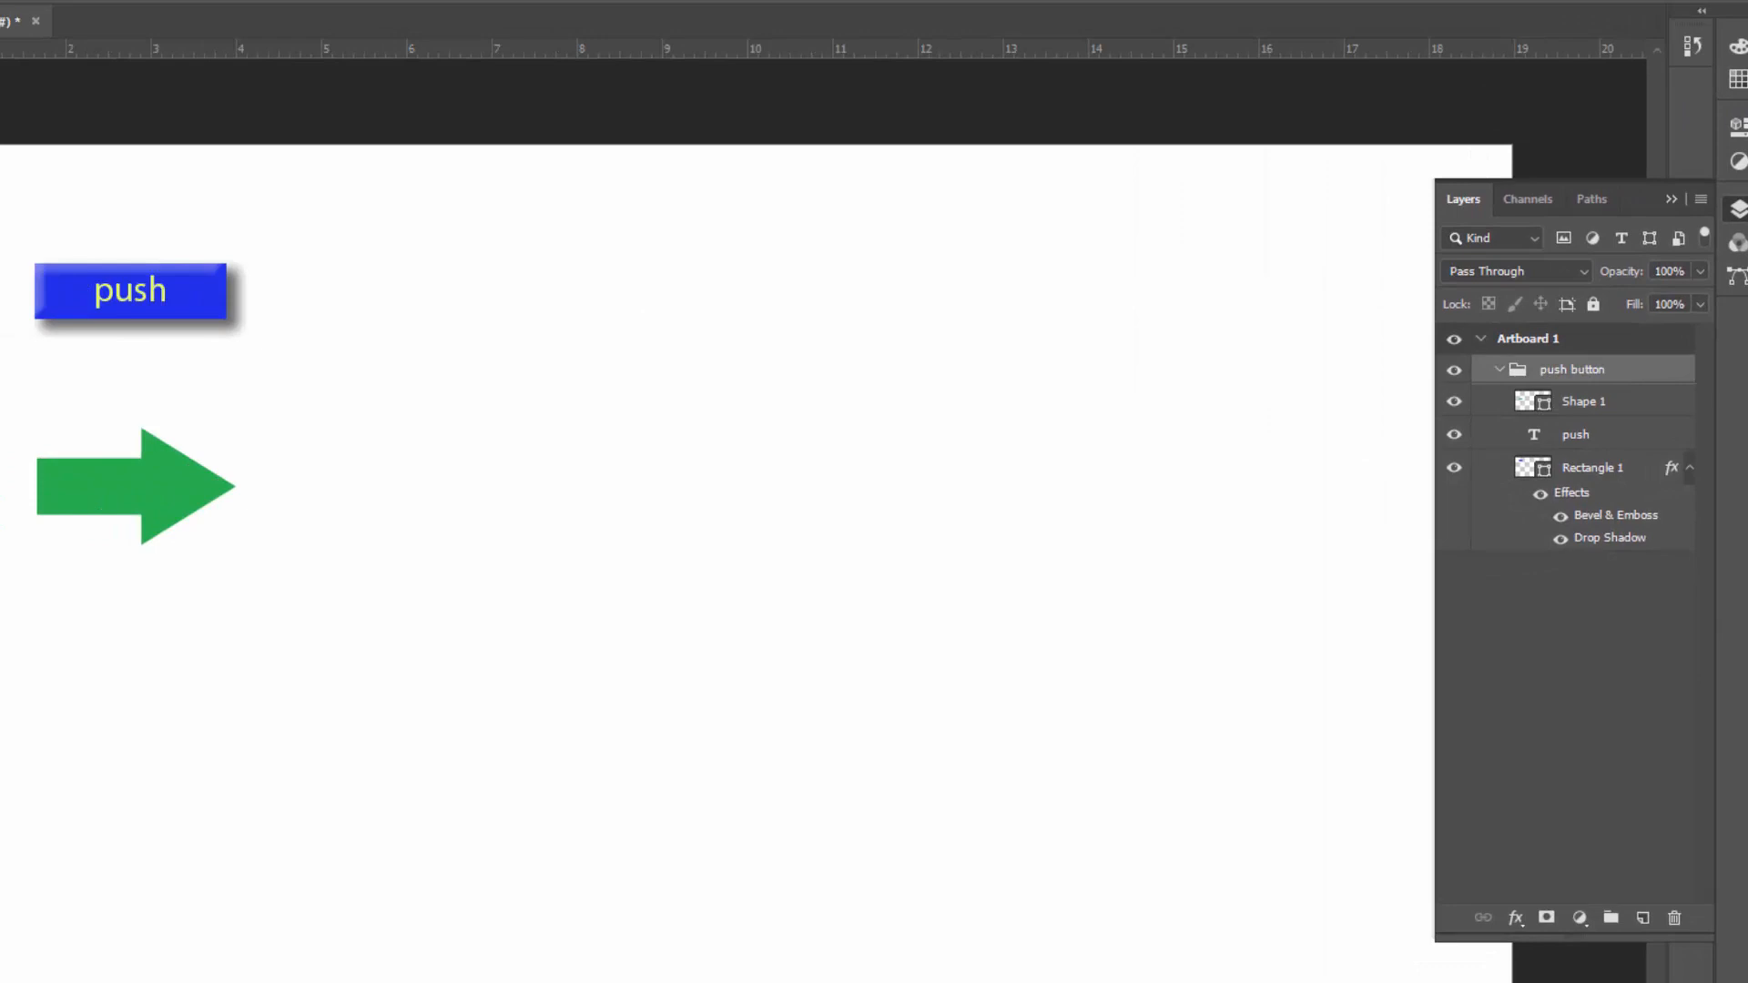
mouse_move(184, 302)
mouse_down()
mouse_move(365, 411)
mouse_move(278, 298)
mouse_move(185, 260)
mouse_move(284, 296)
mouse_move(156, 306)
mouse_move(178, 308)
mouse_up()
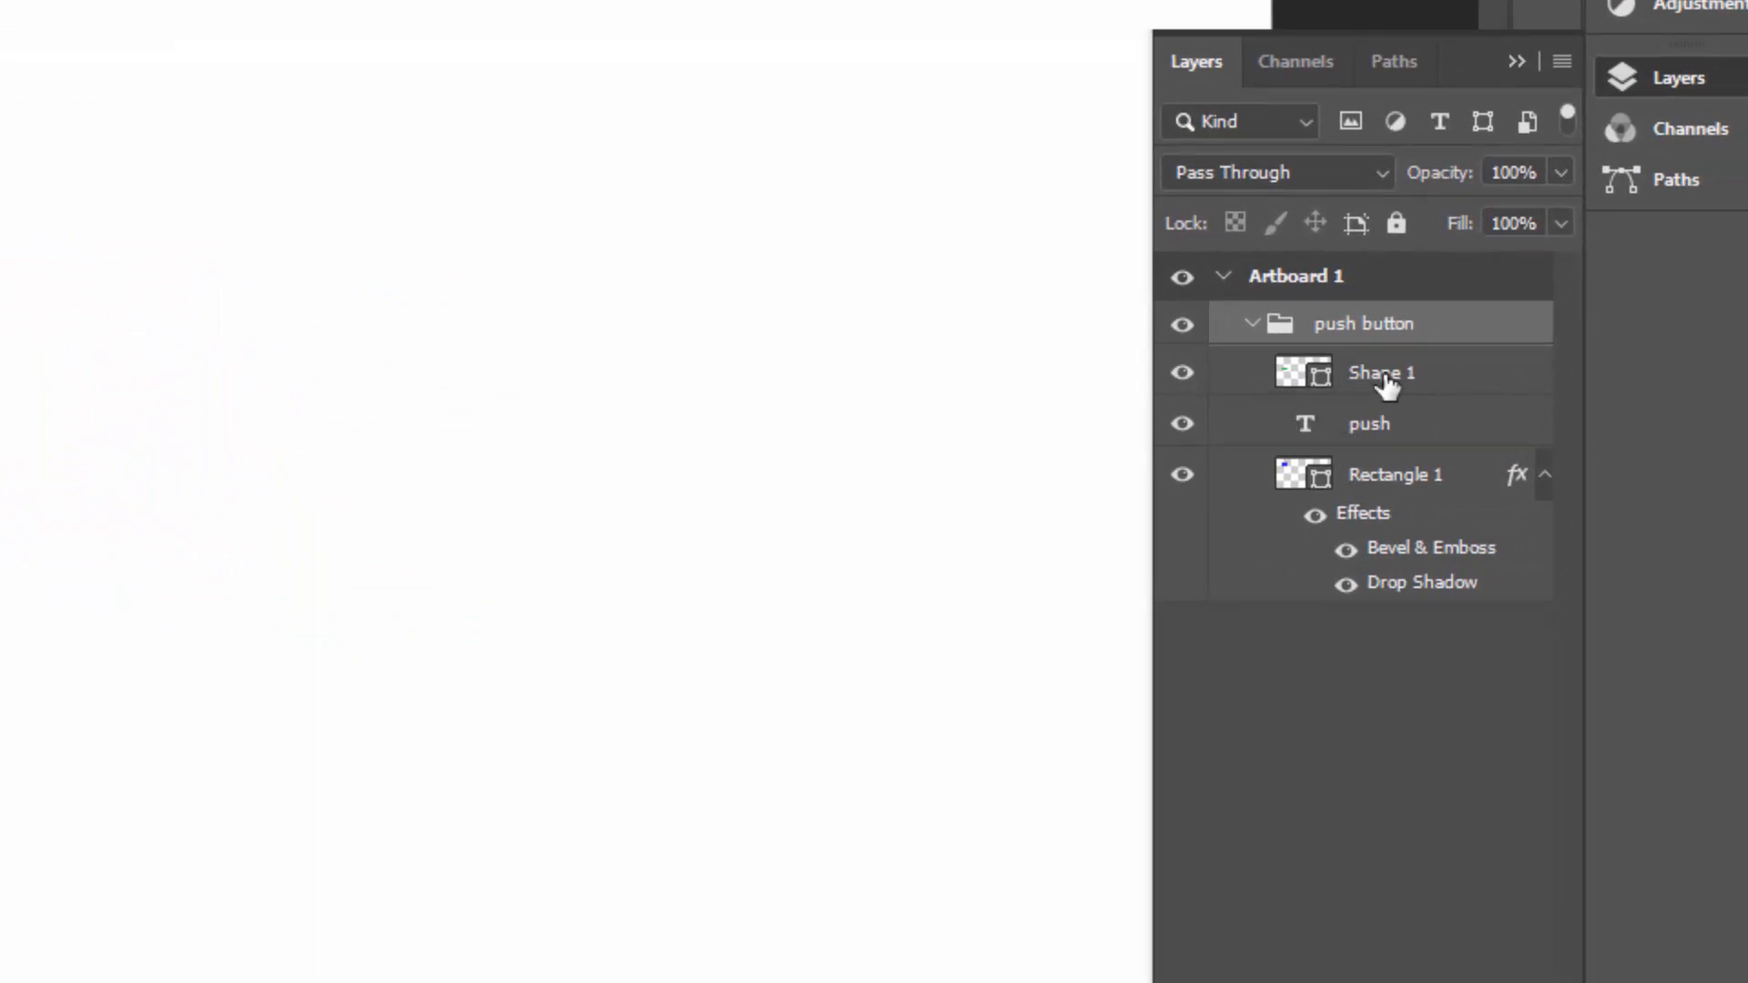
click(1384, 382)
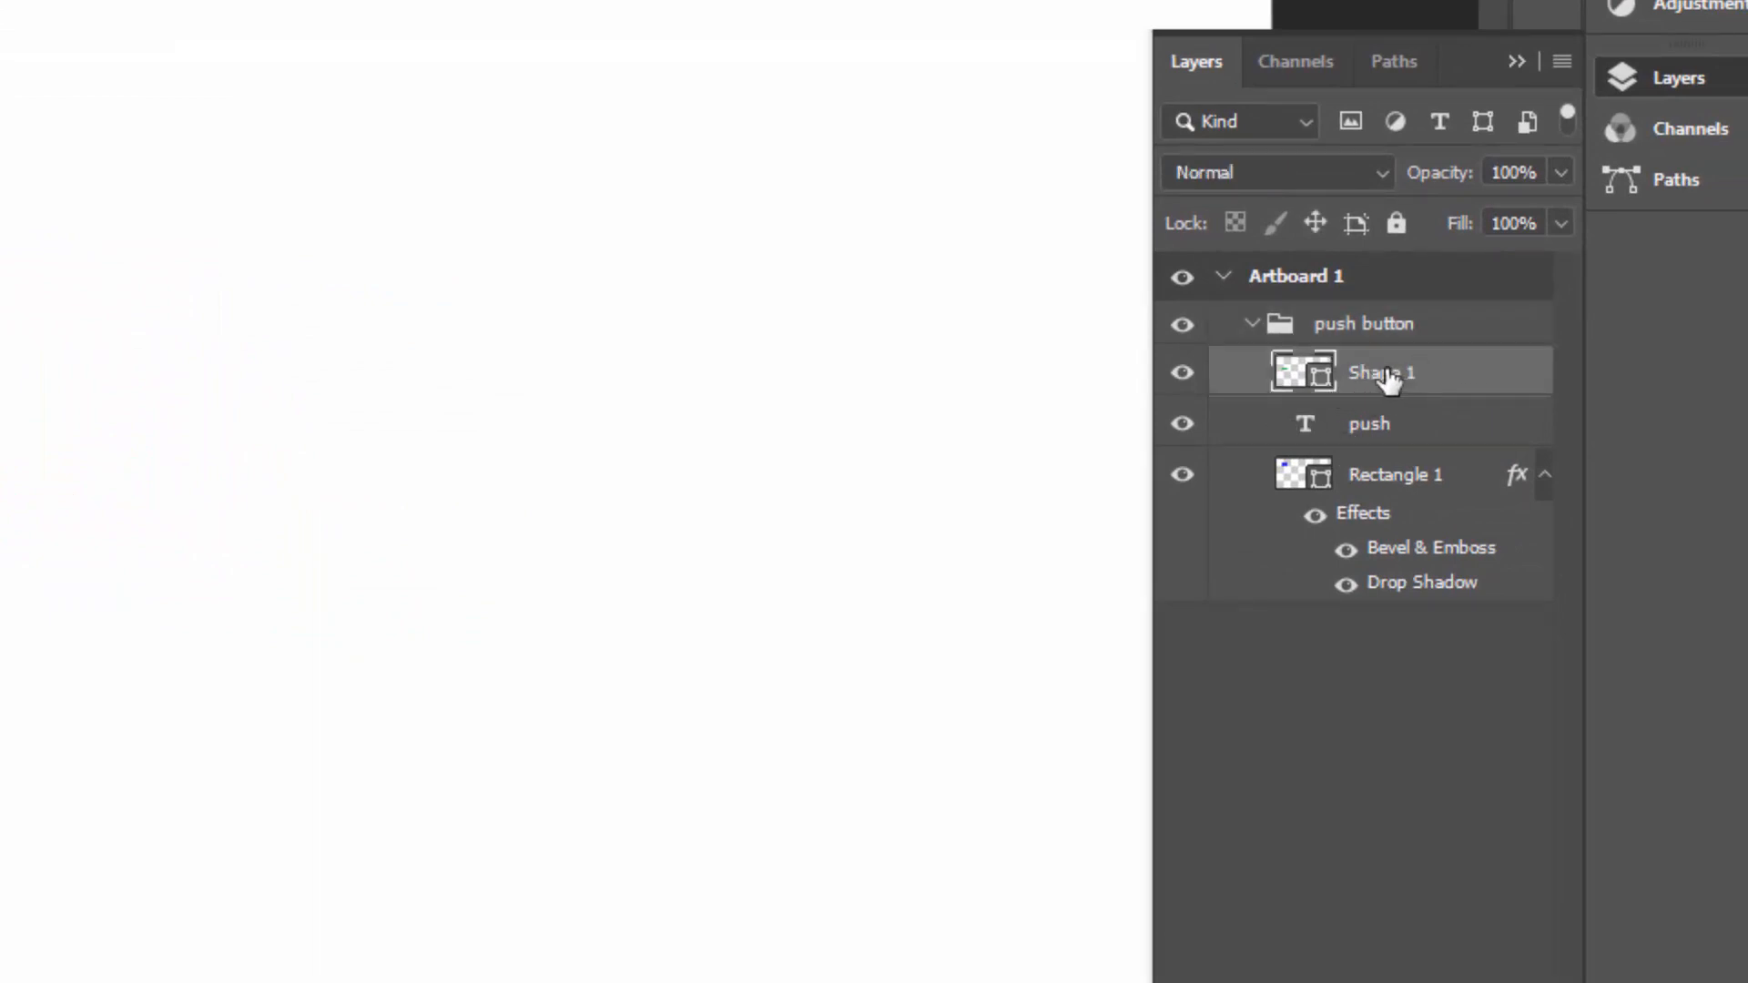
drag(1390, 381, 1371, 300)
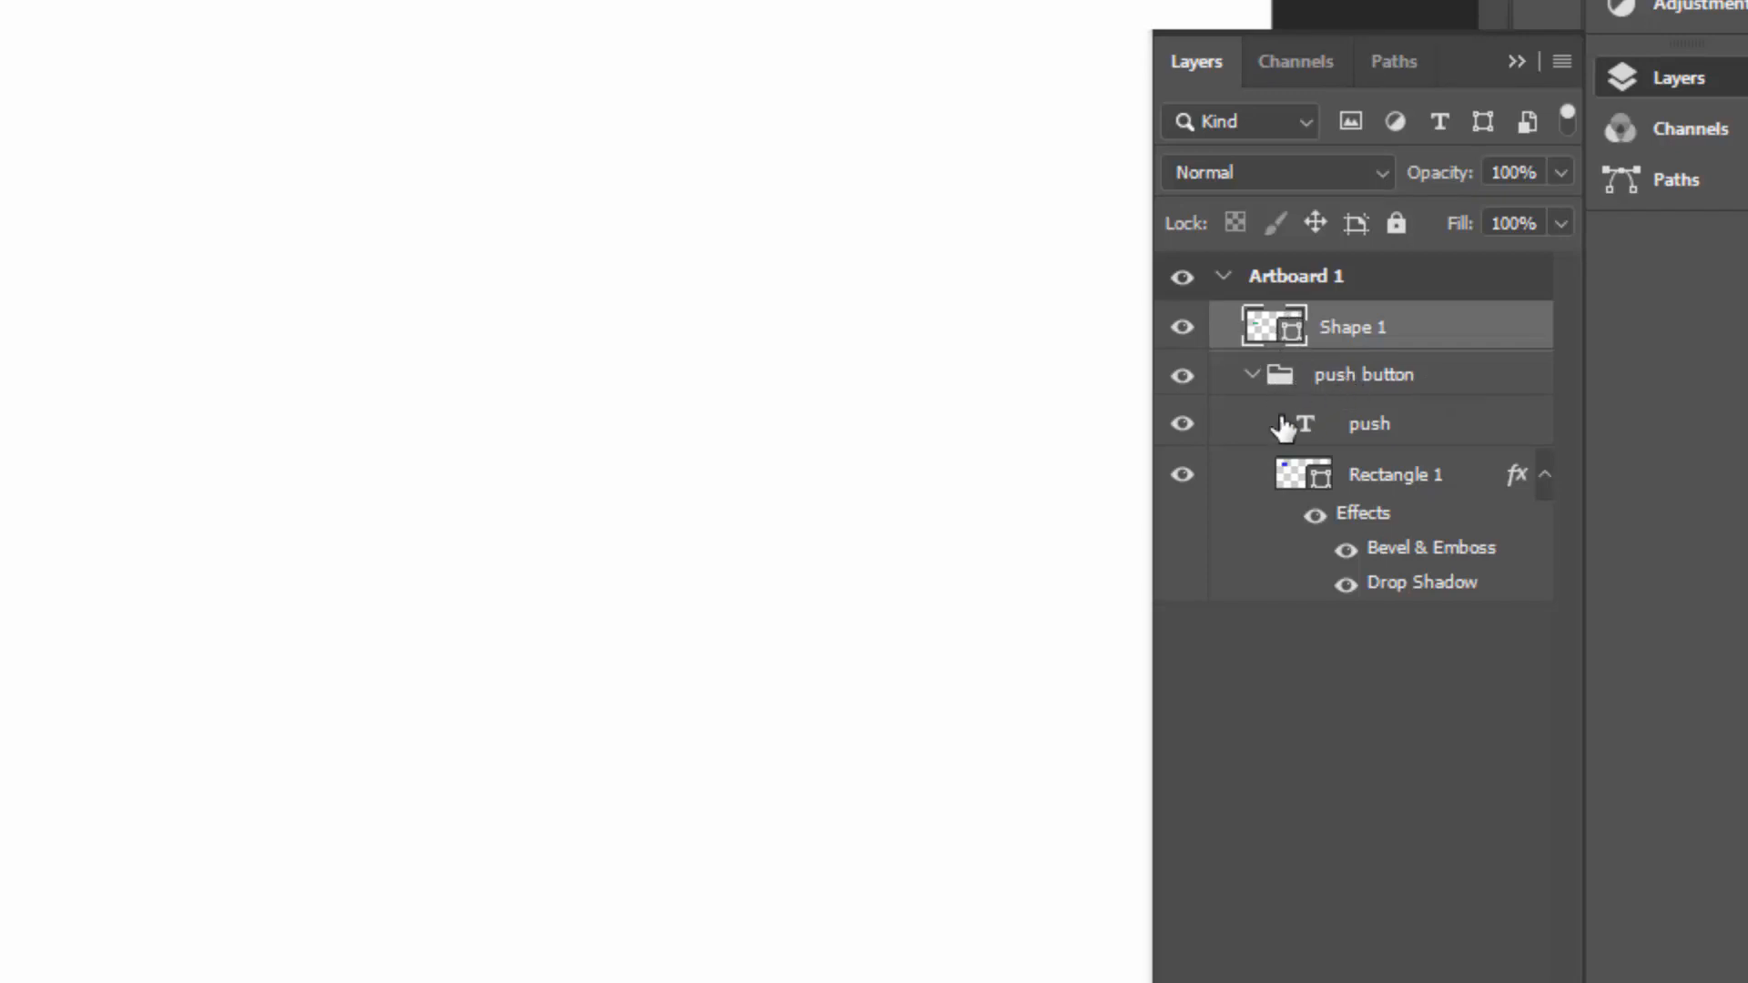
Collapse and re-expand the push button group to check which layers it contains.
click(1251, 380)
click(1251, 380)
click(1251, 381)
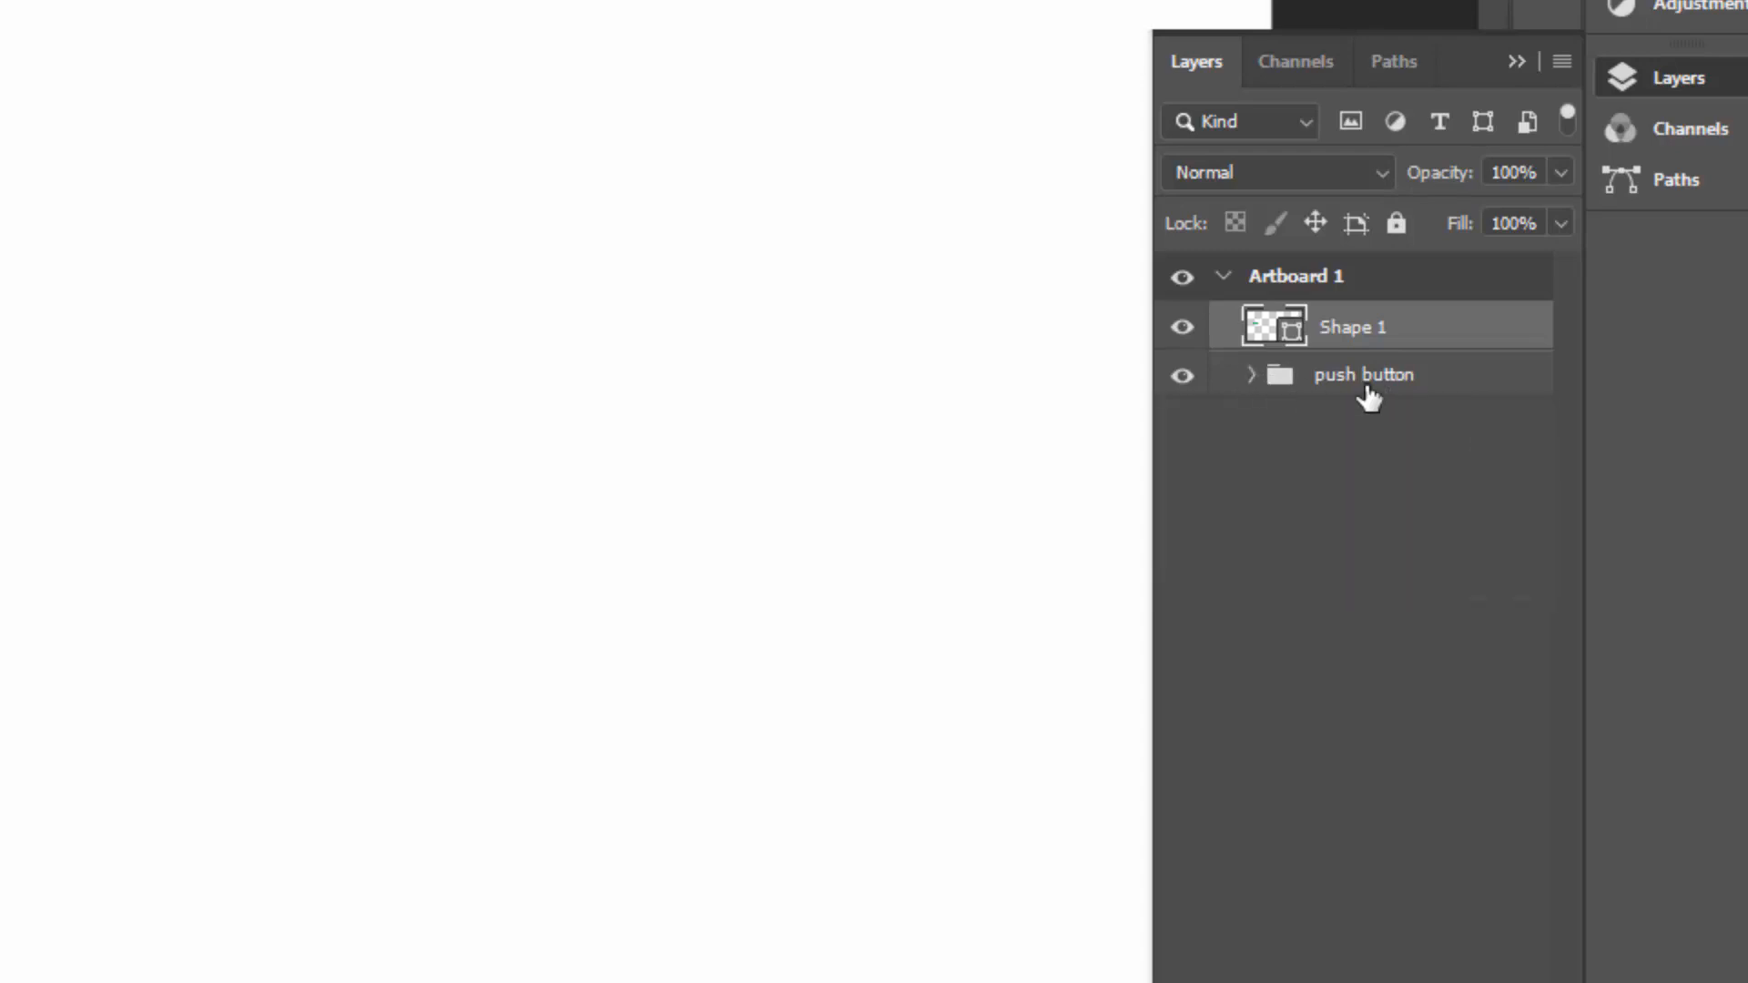
click(1252, 383)
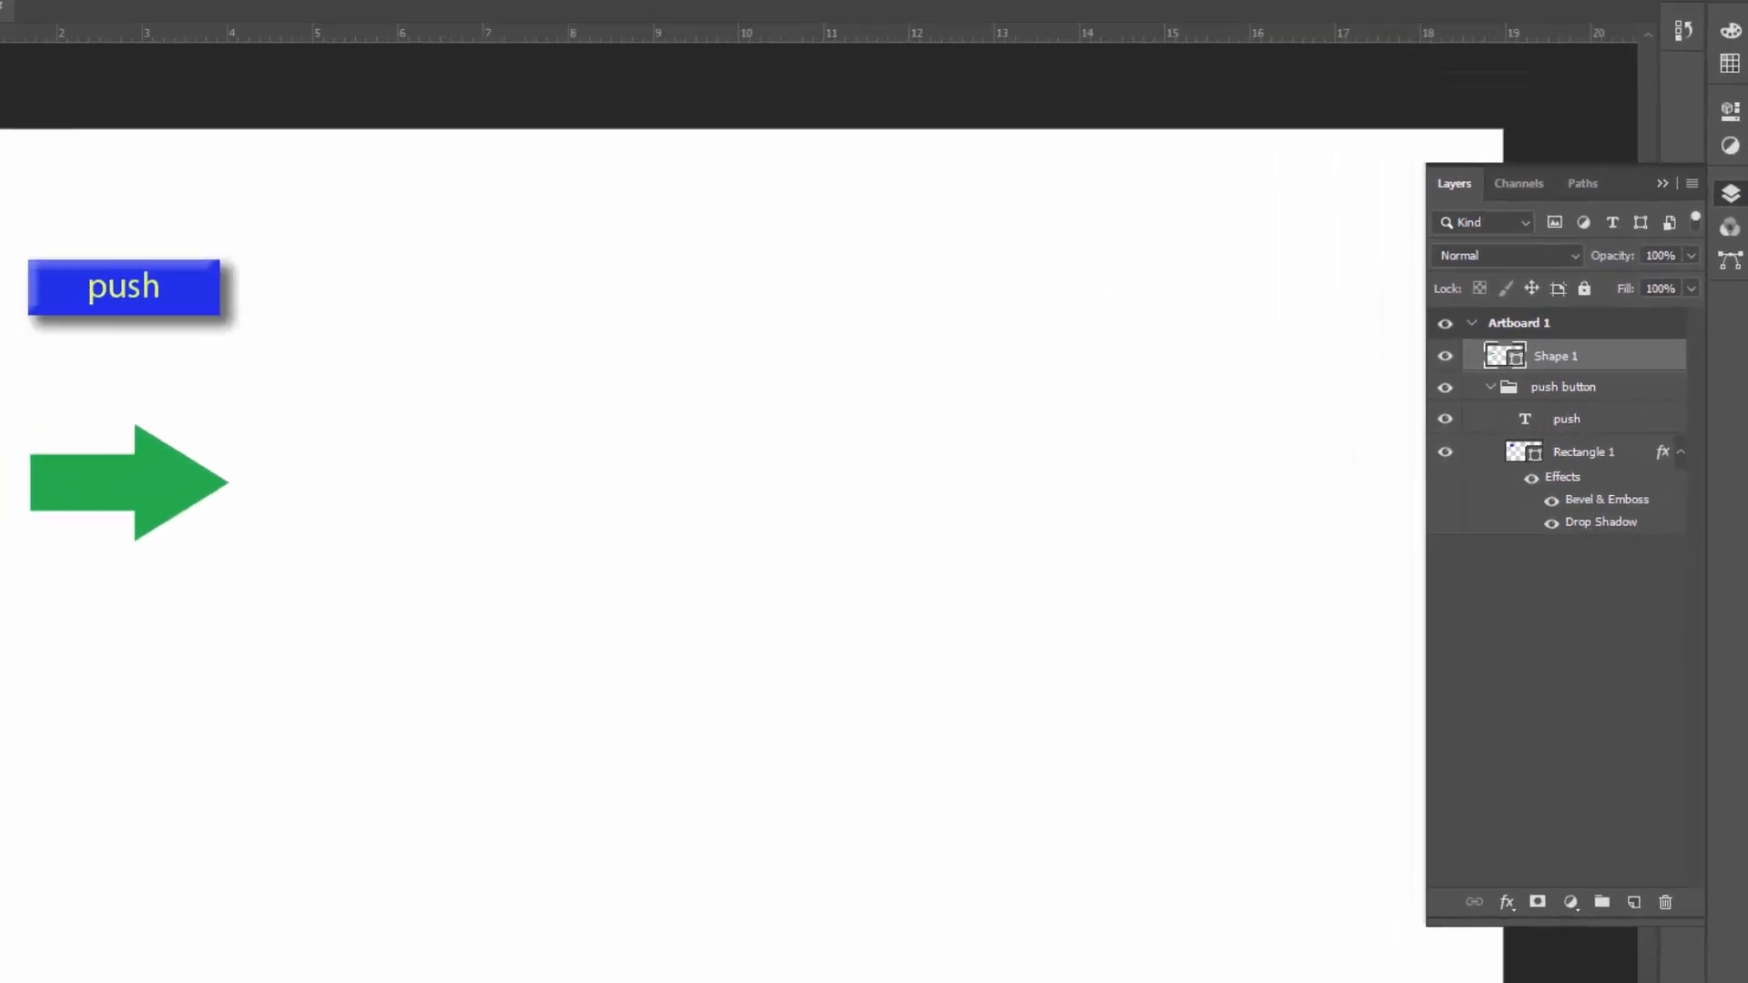
Move the green arrow slightly, and shift the push button group down so it lines up above the arrow.
mouse_move(154, 478)
mouse_down()
mouse_move(323, 515)
mouse_move(164, 488)
mouse_up()
click(1589, 388)
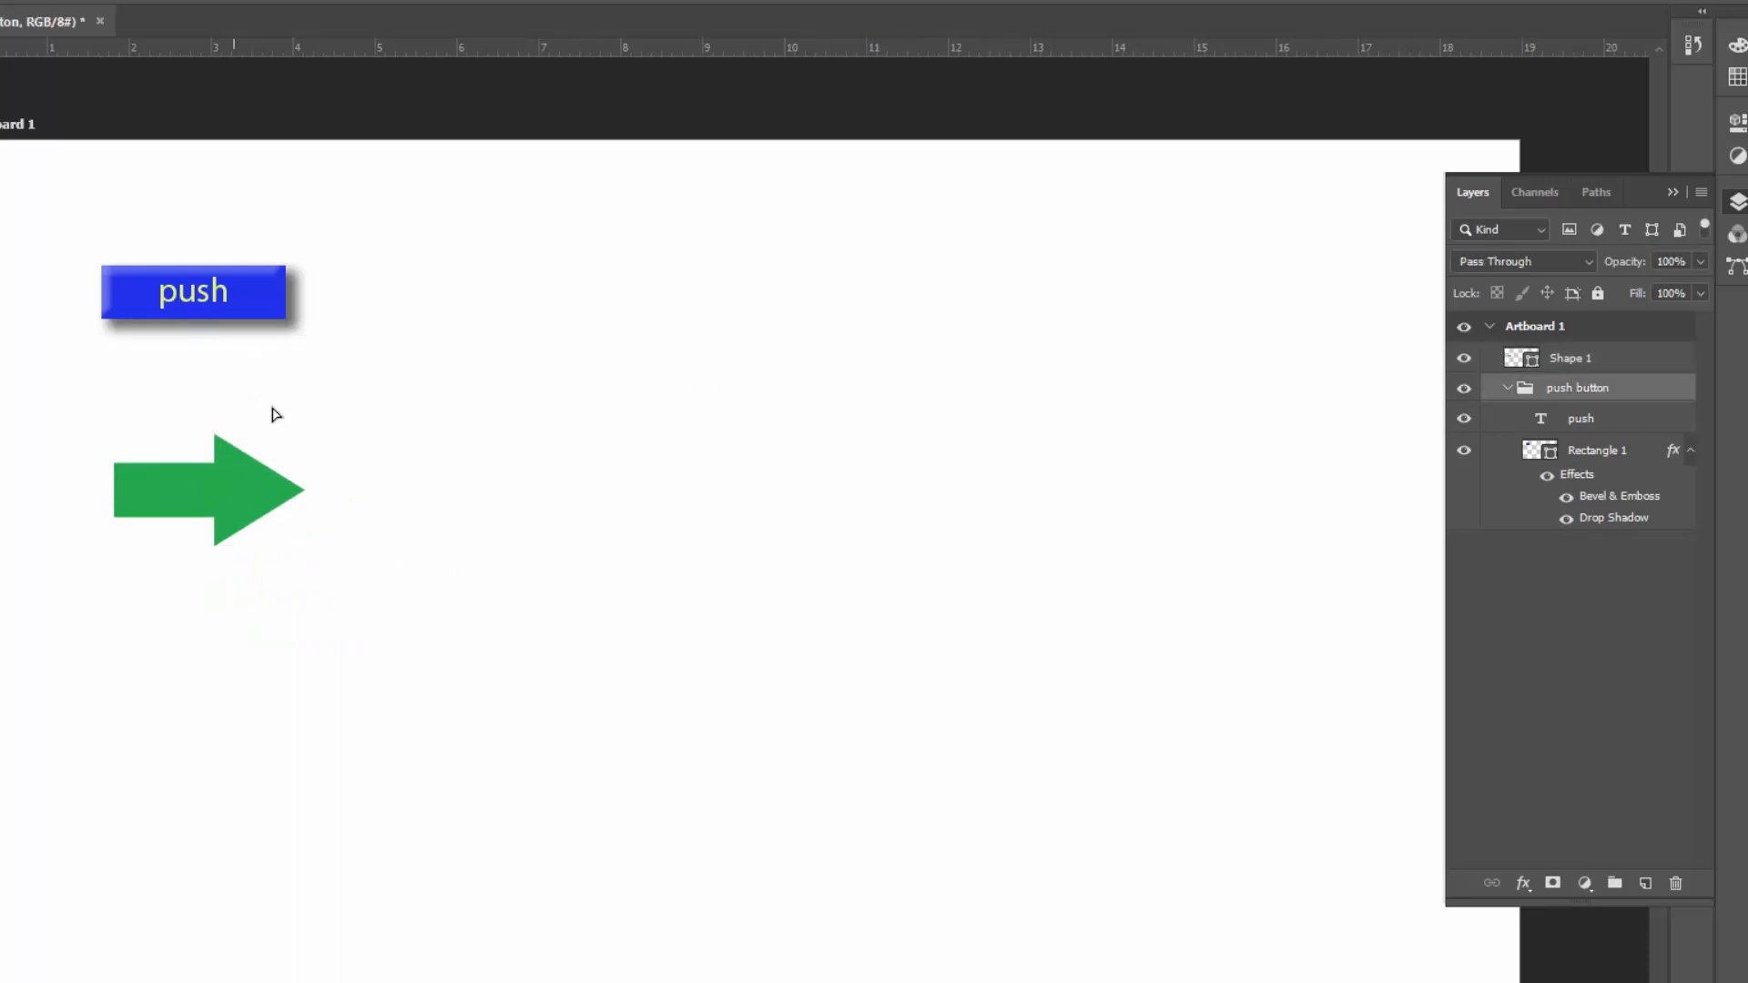
mouse_move(232, 378)
mouse_down()
mouse_move(297, 393)
mouse_move(244, 405)
mouse_up()
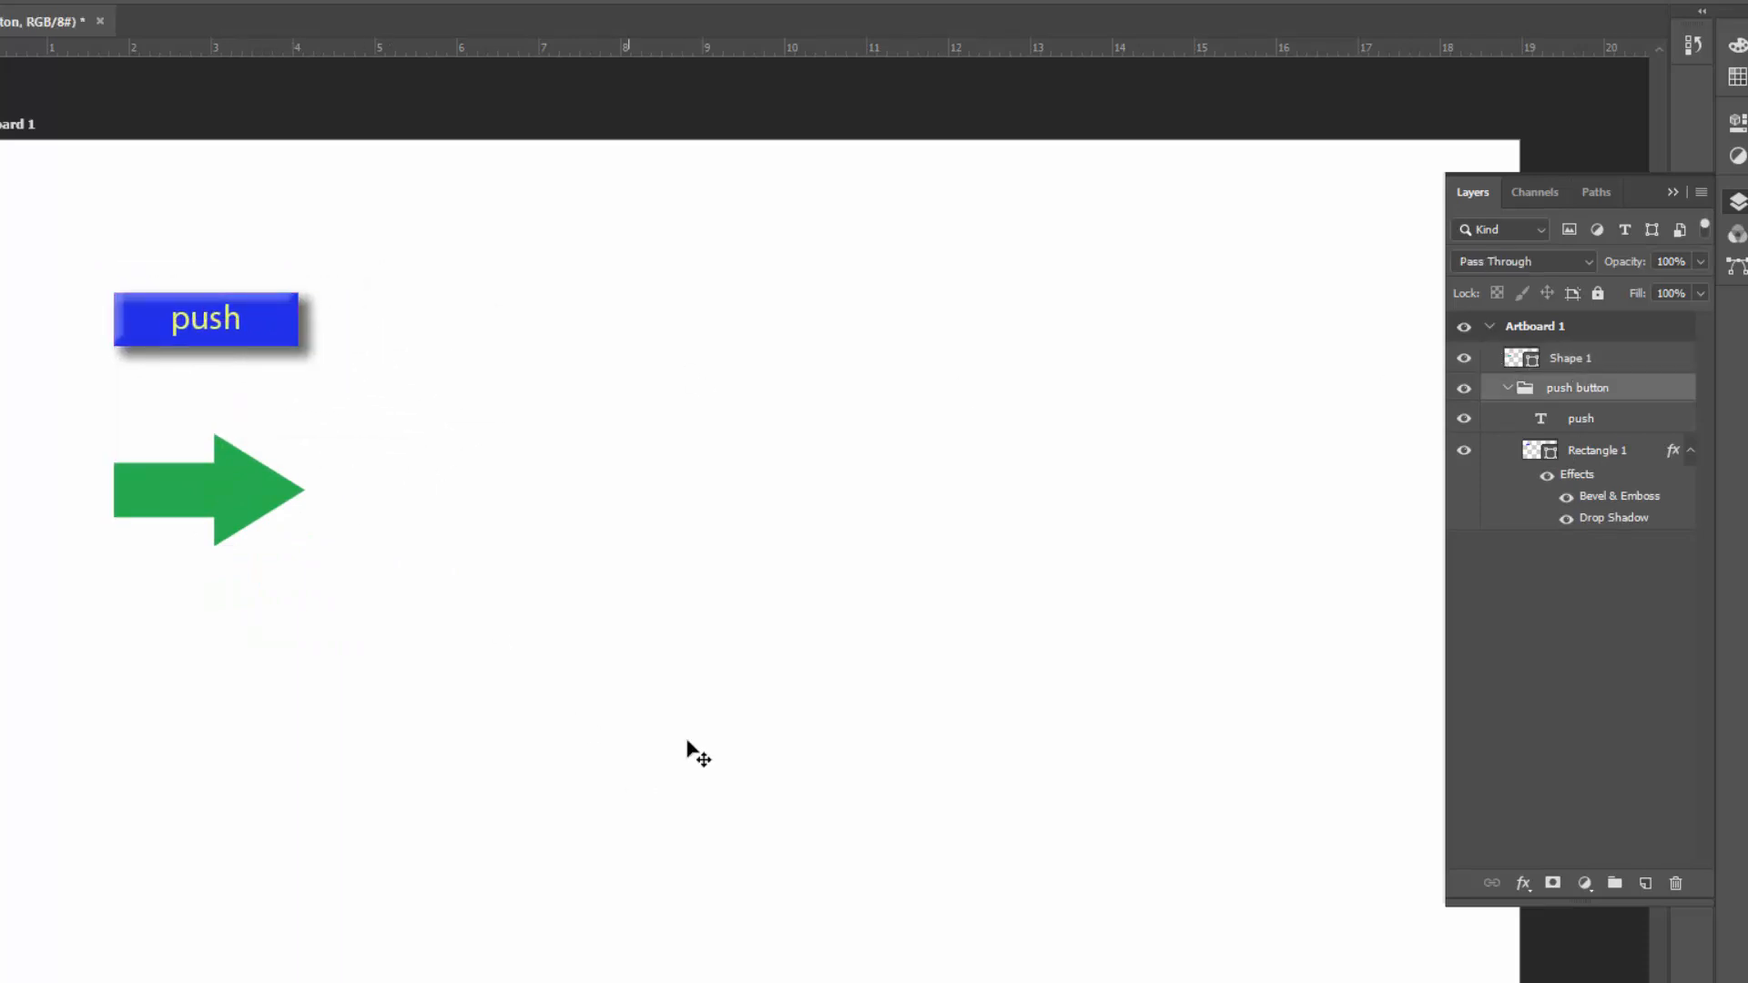
Add a Bevel & Emboss effect to the arrow's Shape 1 layer.
click(1582, 362)
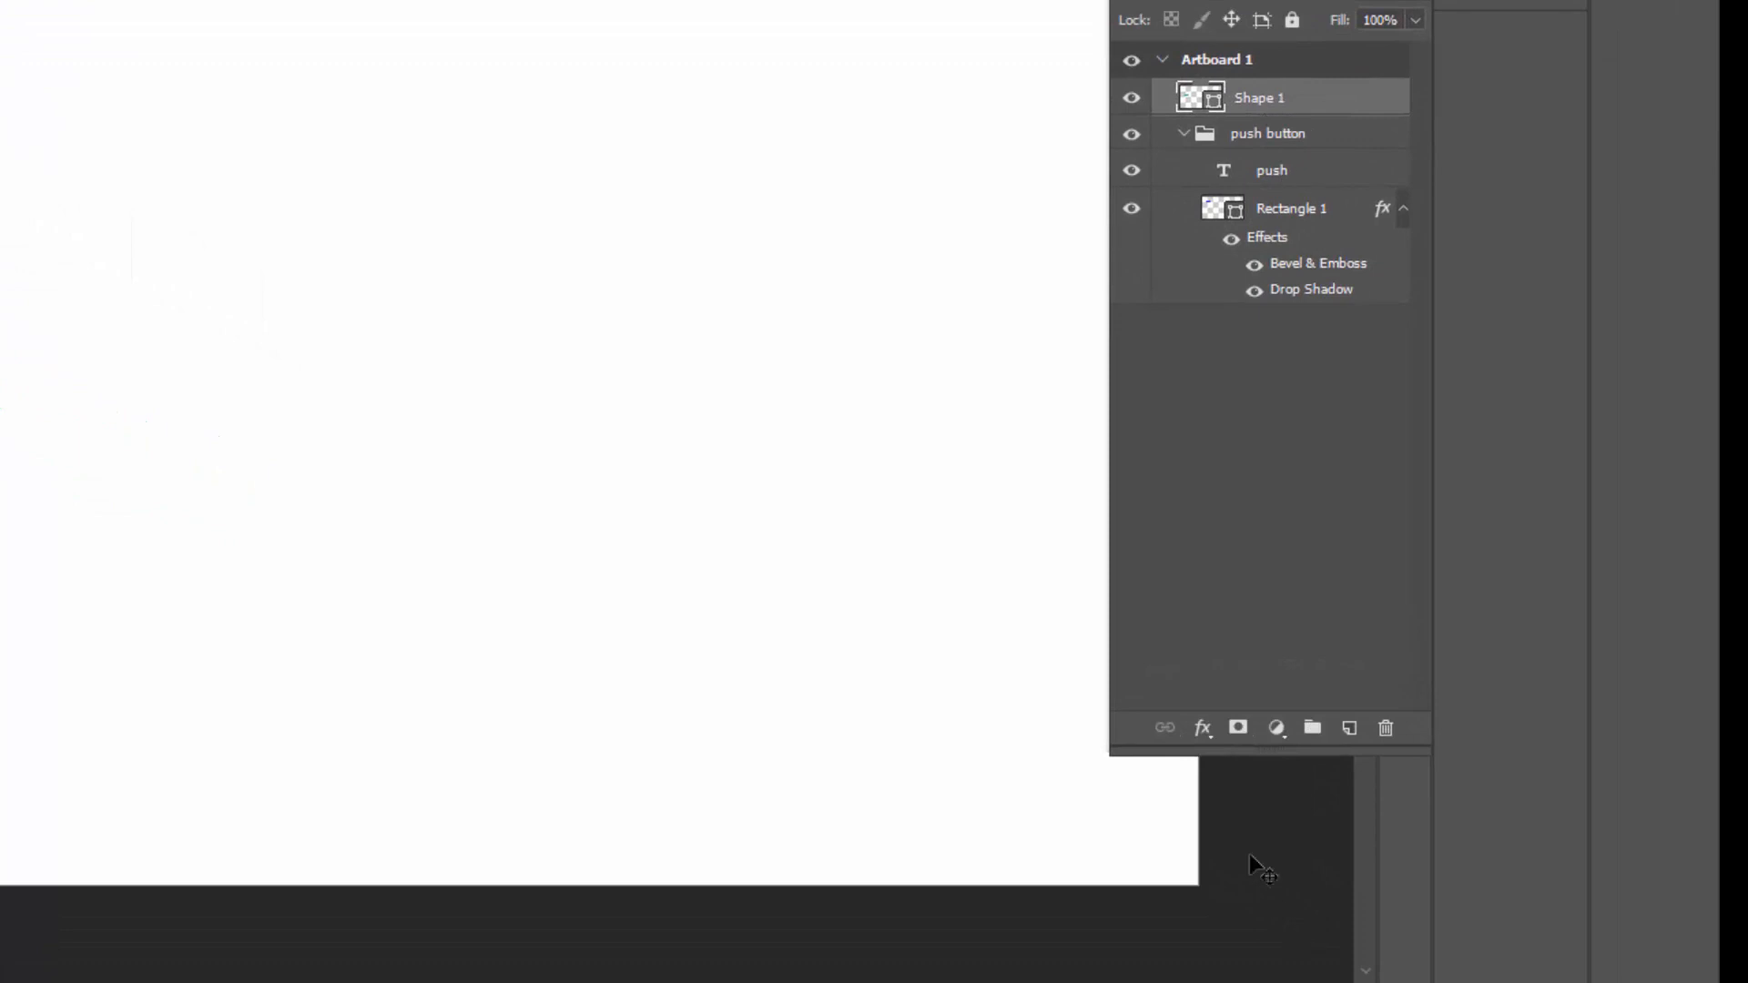
click(1202, 728)
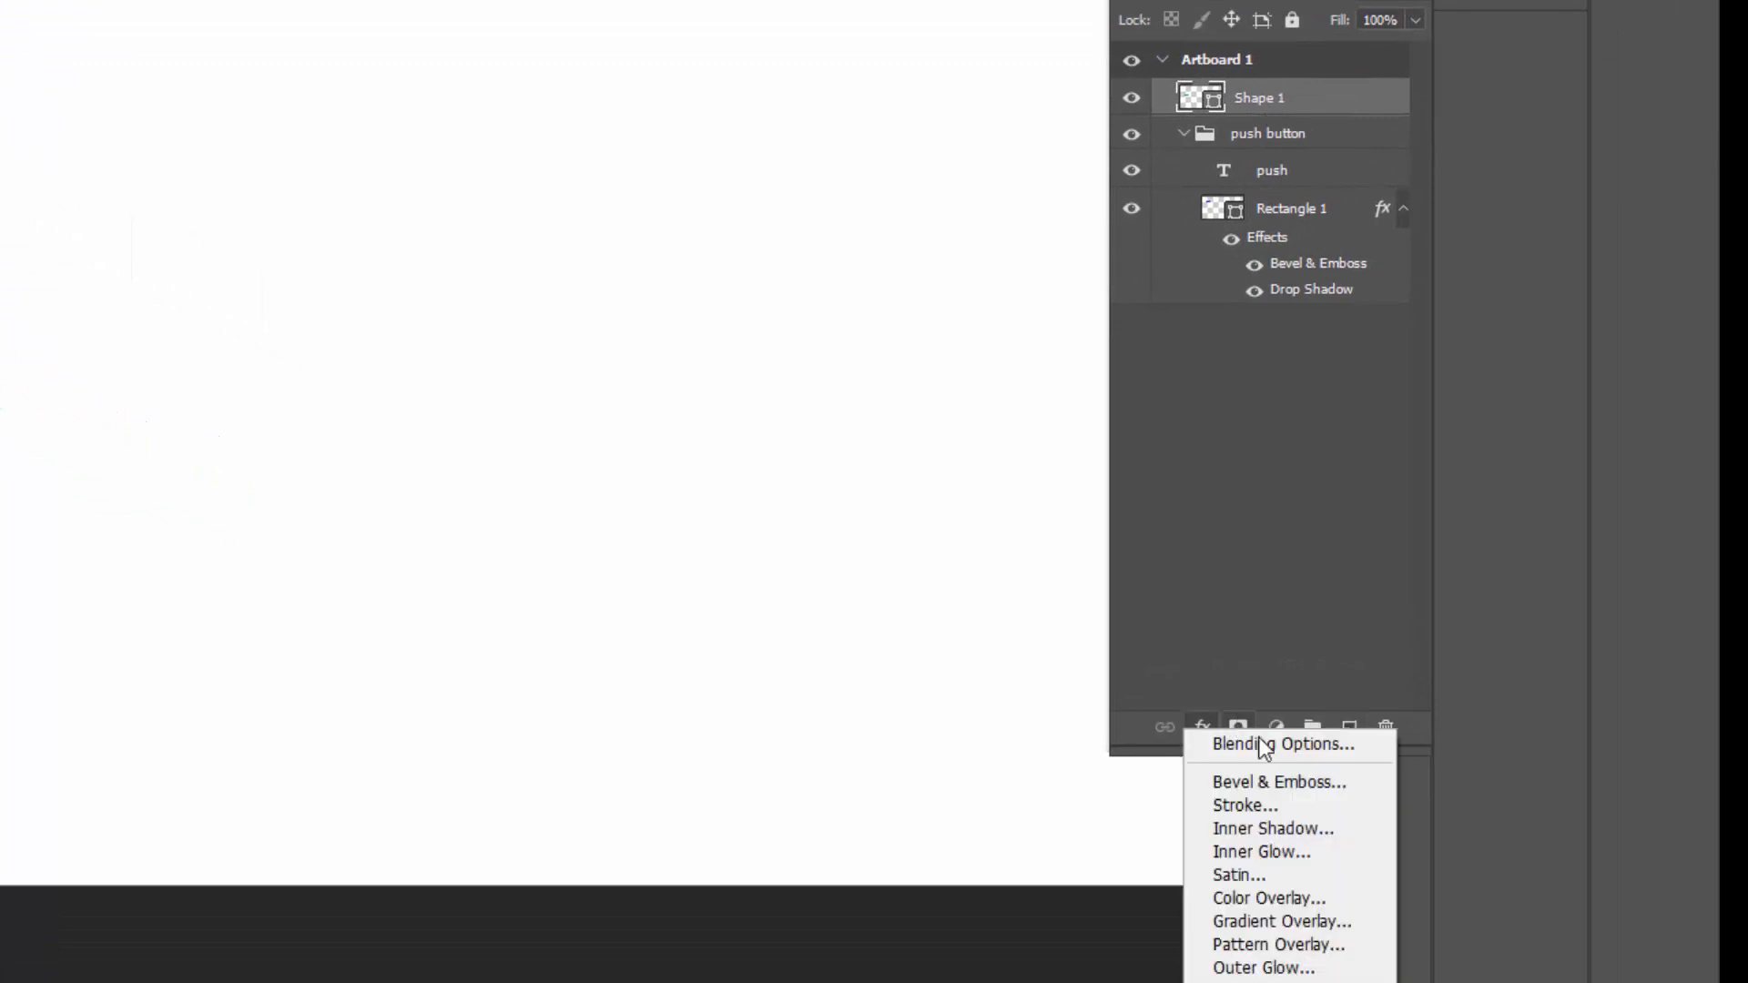
click(1292, 783)
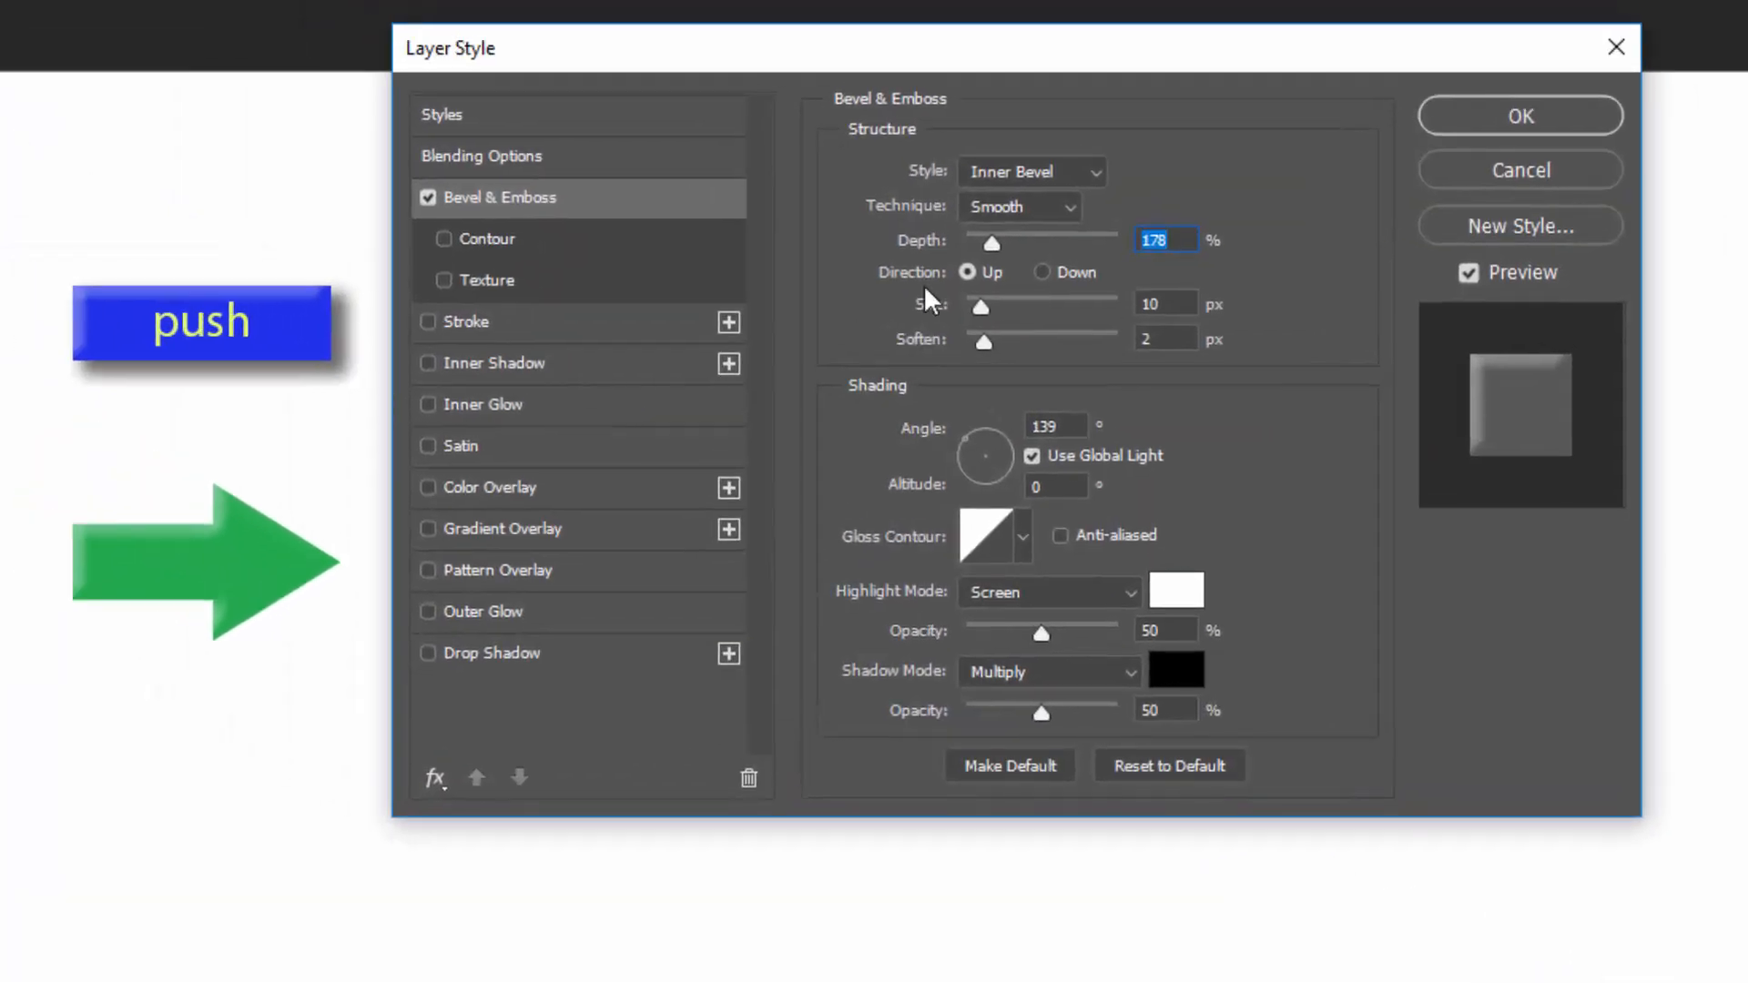
Try the Emboss and Outer Bevel styles on the arrow, and return the style to Inner Bevel.
click(1034, 171)
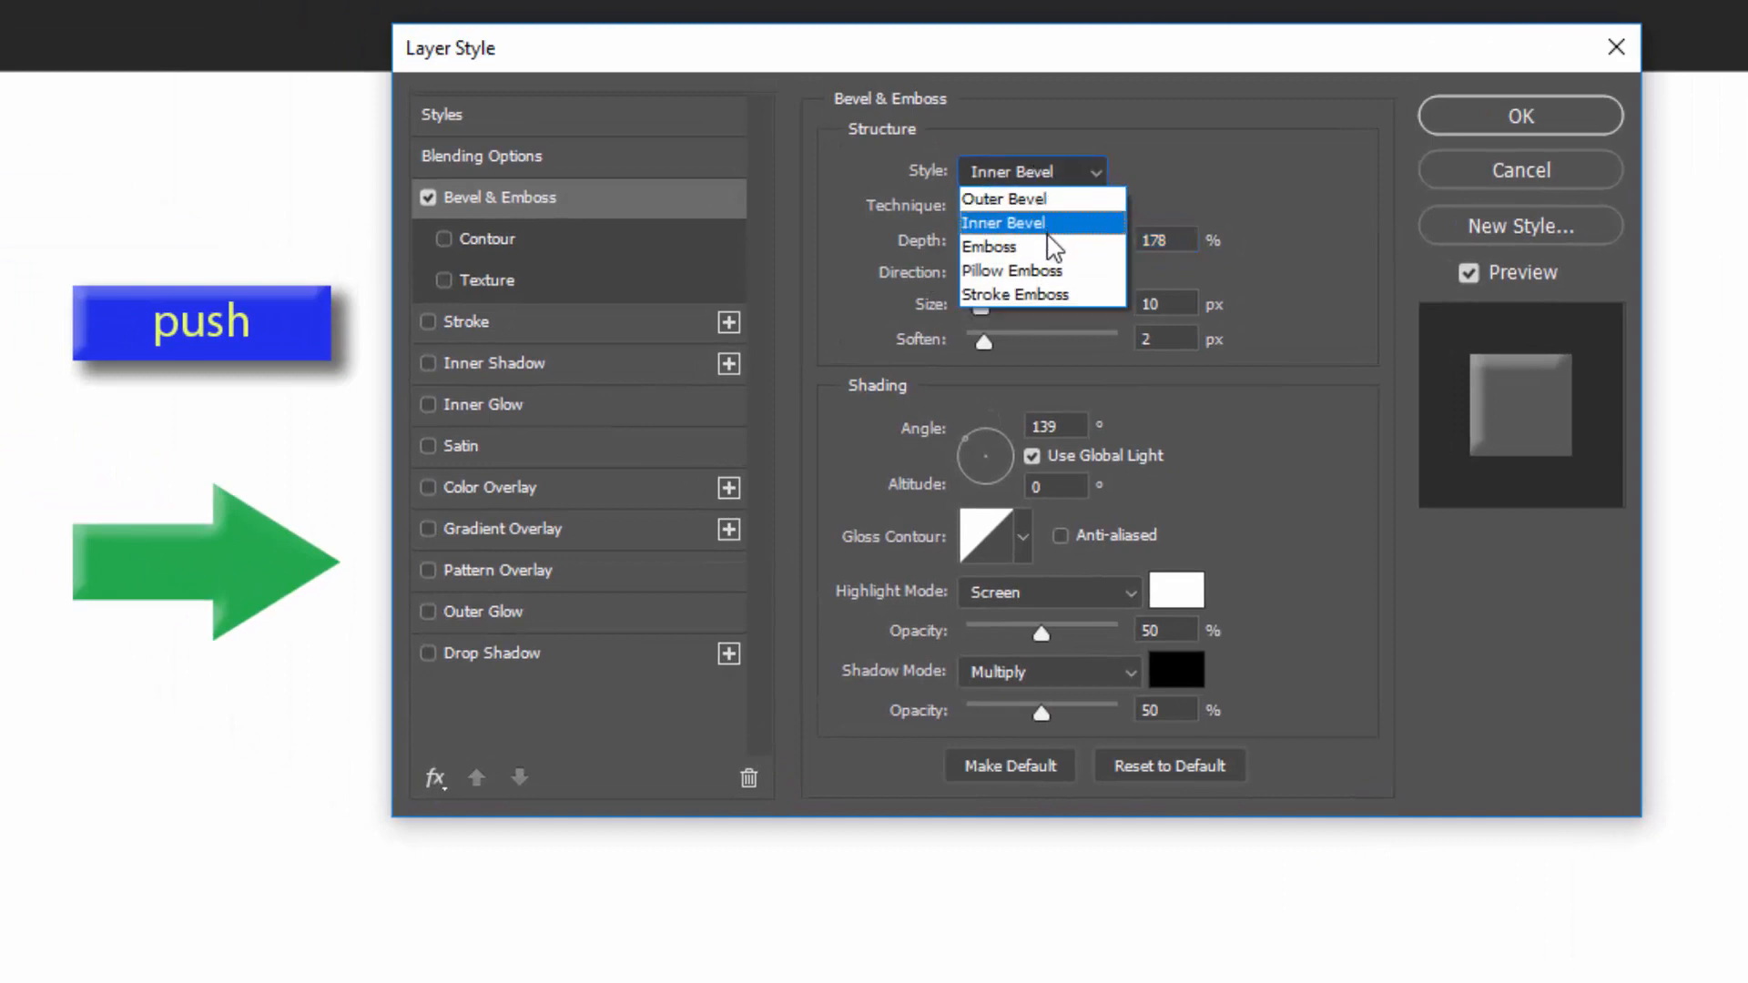
click(1049, 244)
click(1053, 173)
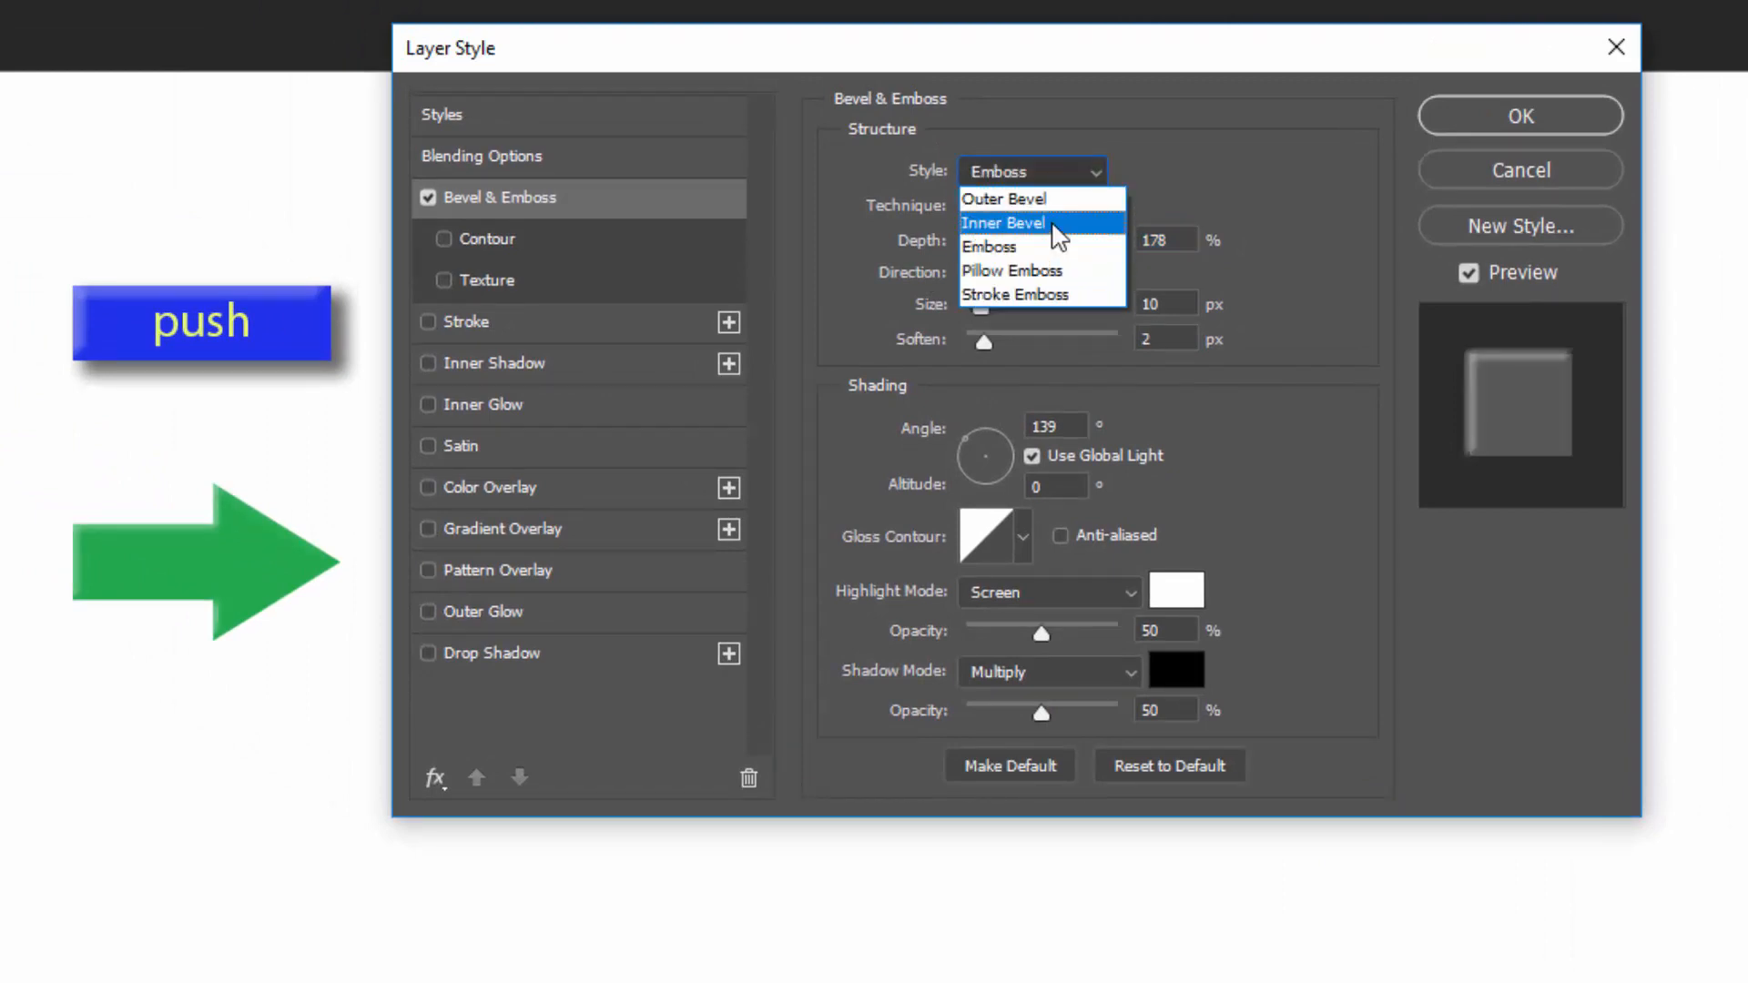
click(1052, 199)
click(1052, 178)
click(1053, 224)
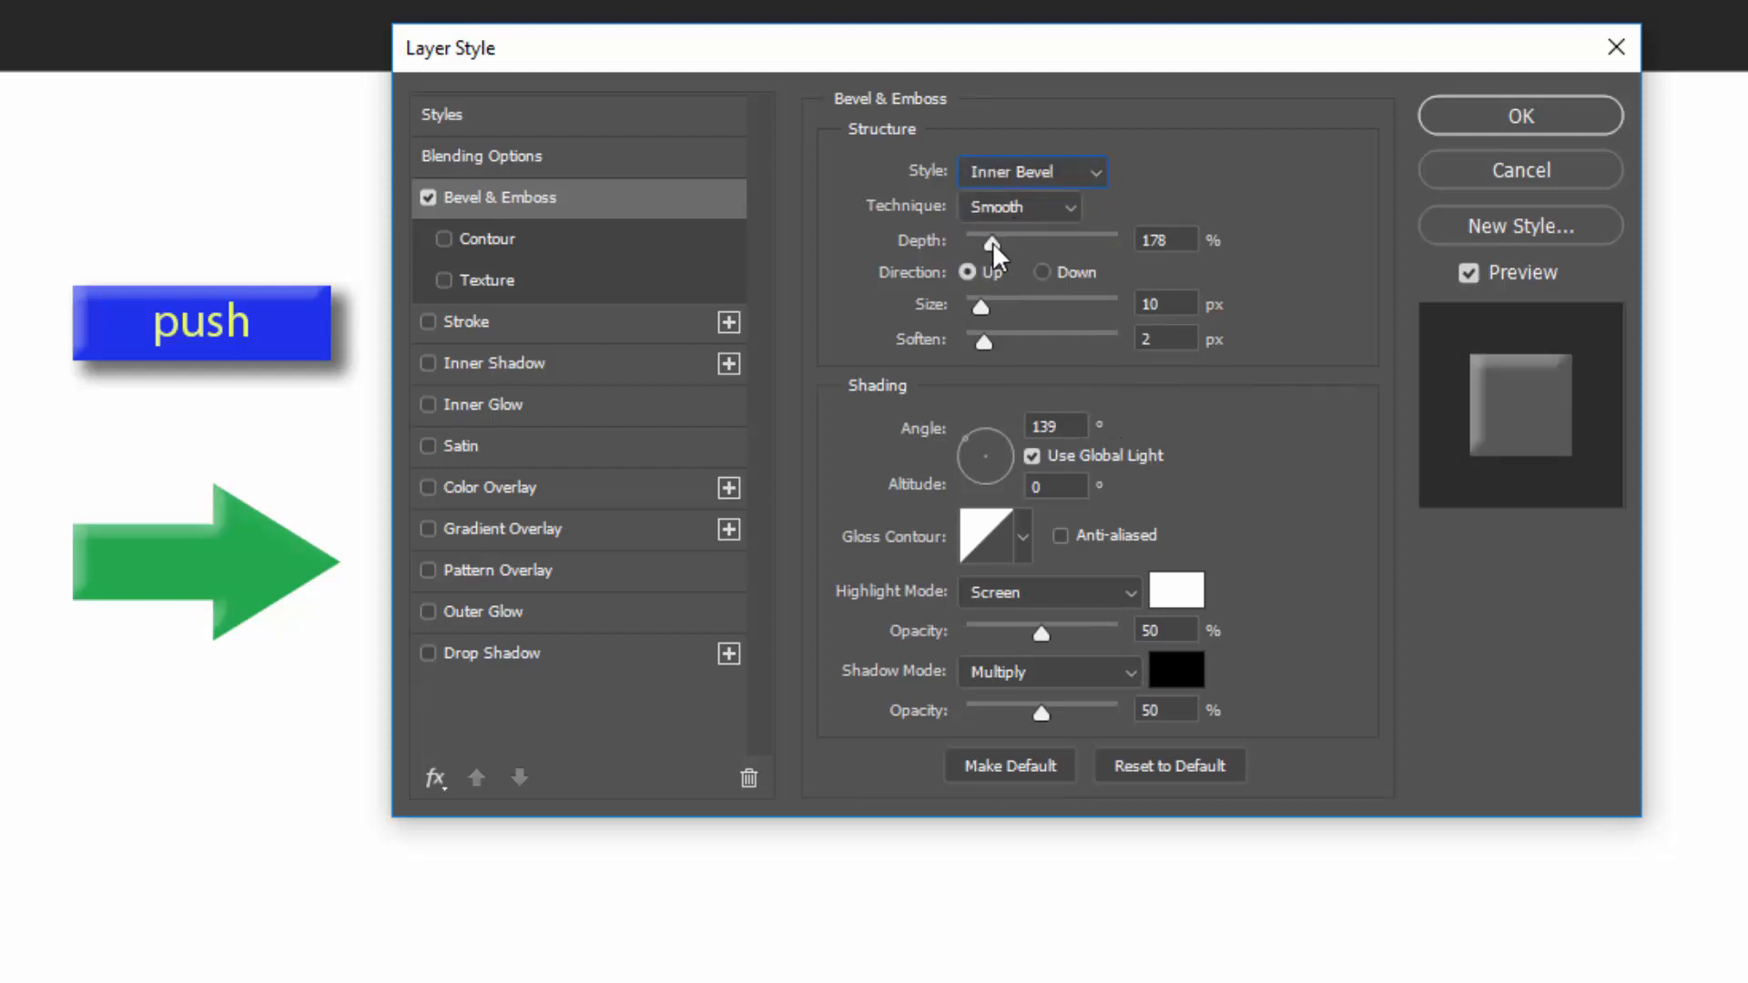
Set the arrow bevel's depth to 303% and size to 9 px, trying the Down direction before restoring Up.
drag(992, 242, 1013, 242)
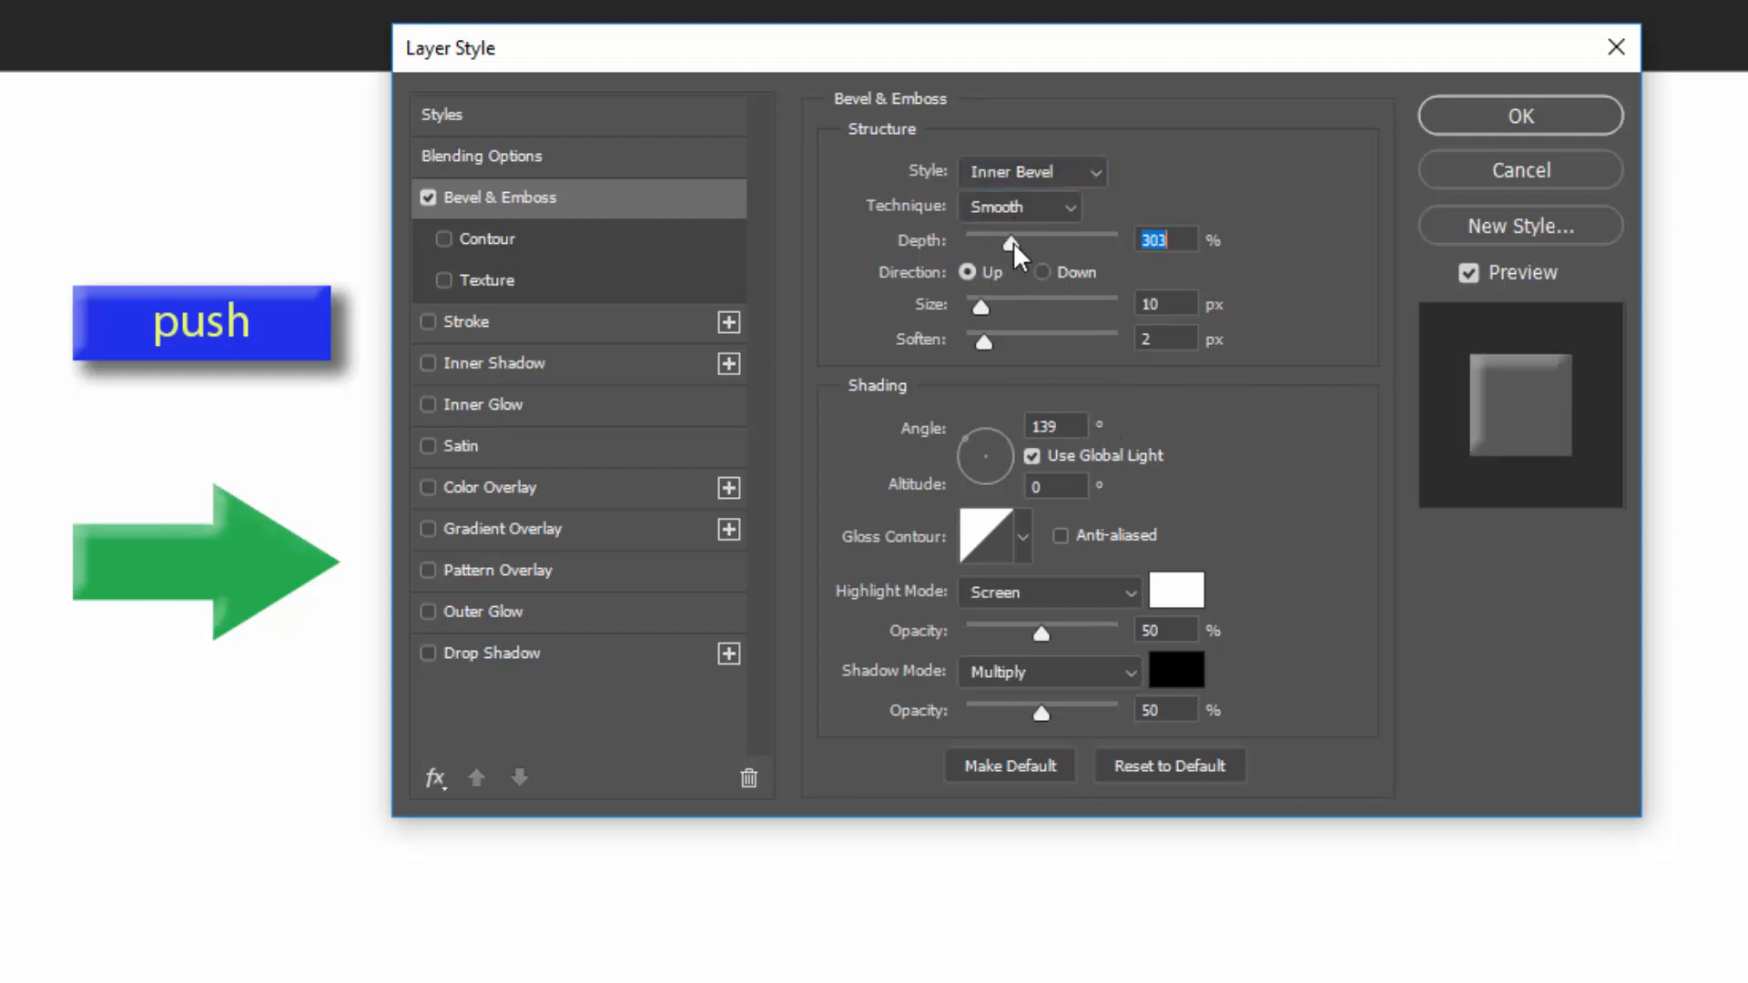
click(988, 308)
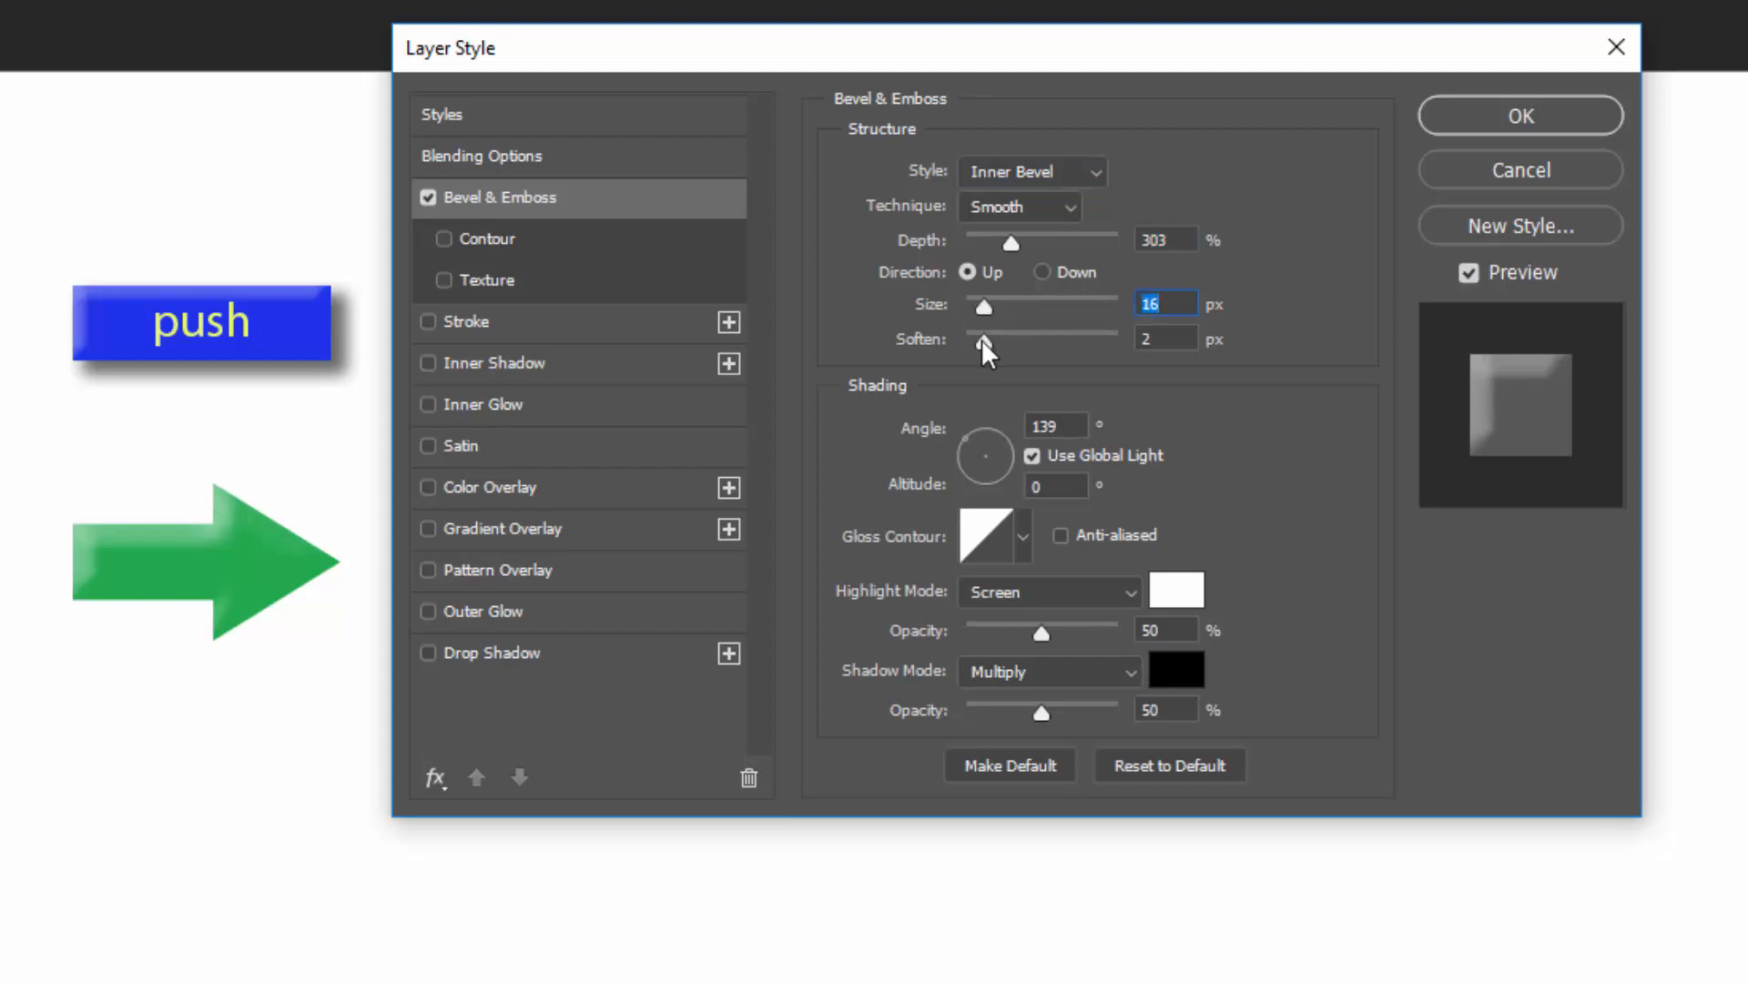
click(983, 341)
click(979, 308)
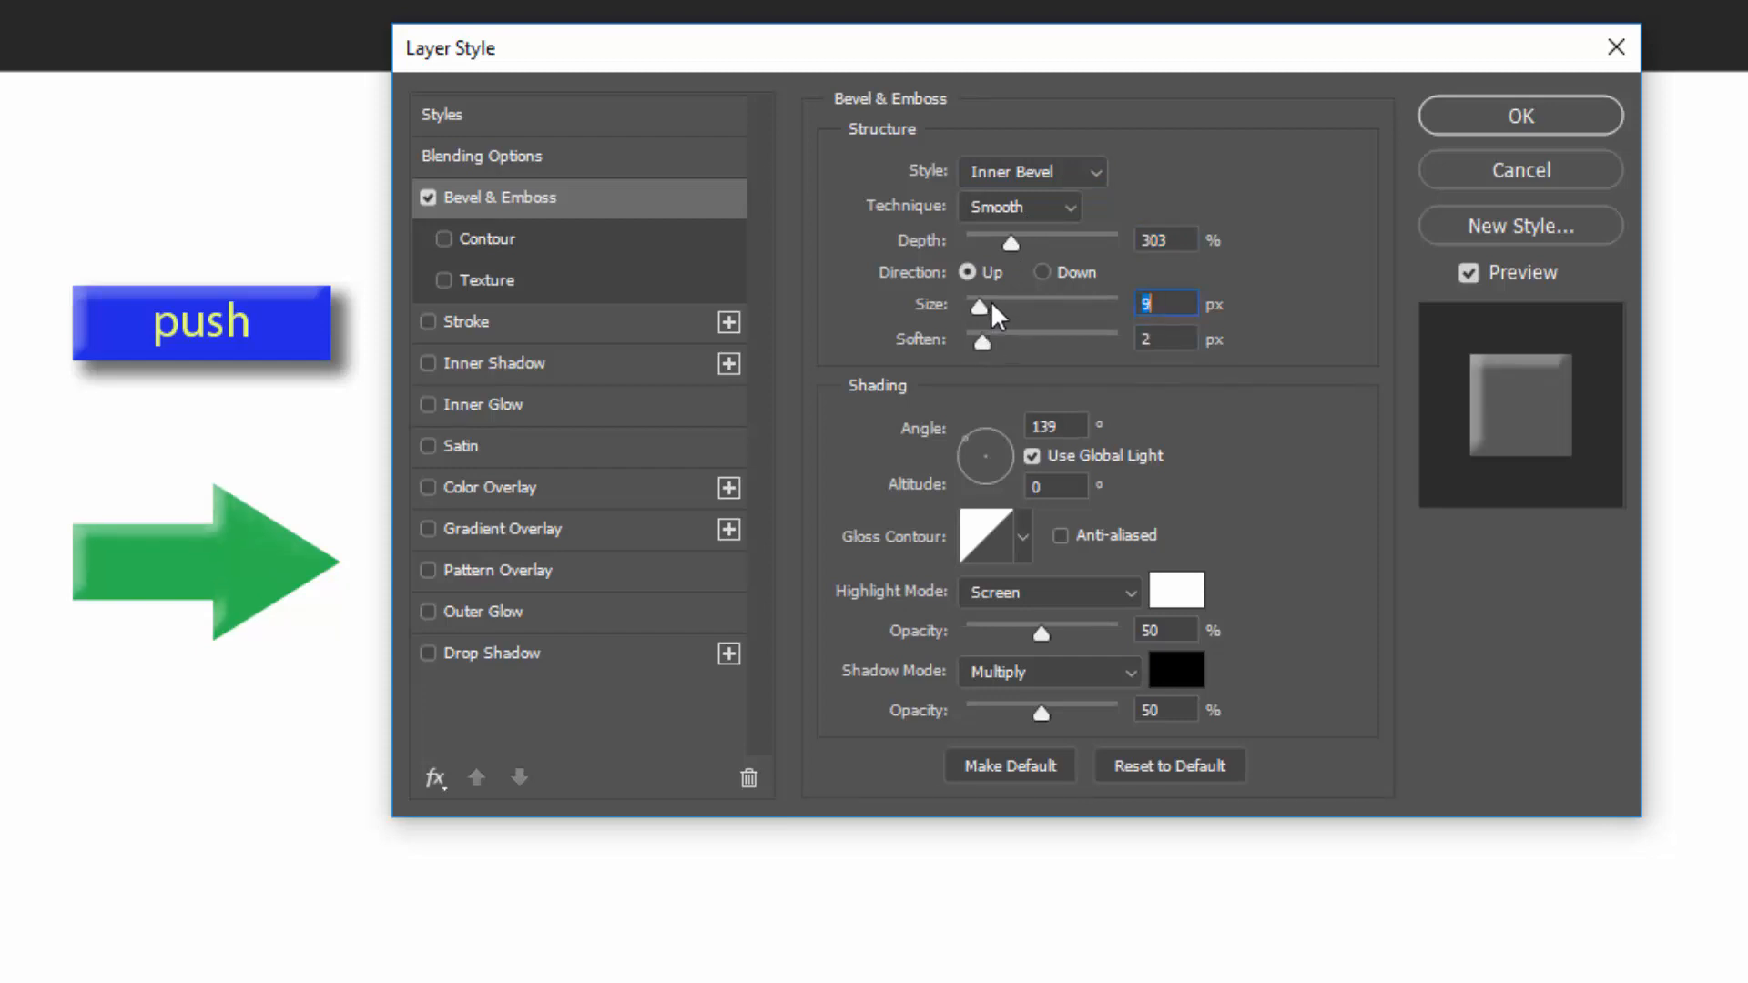
click(1041, 272)
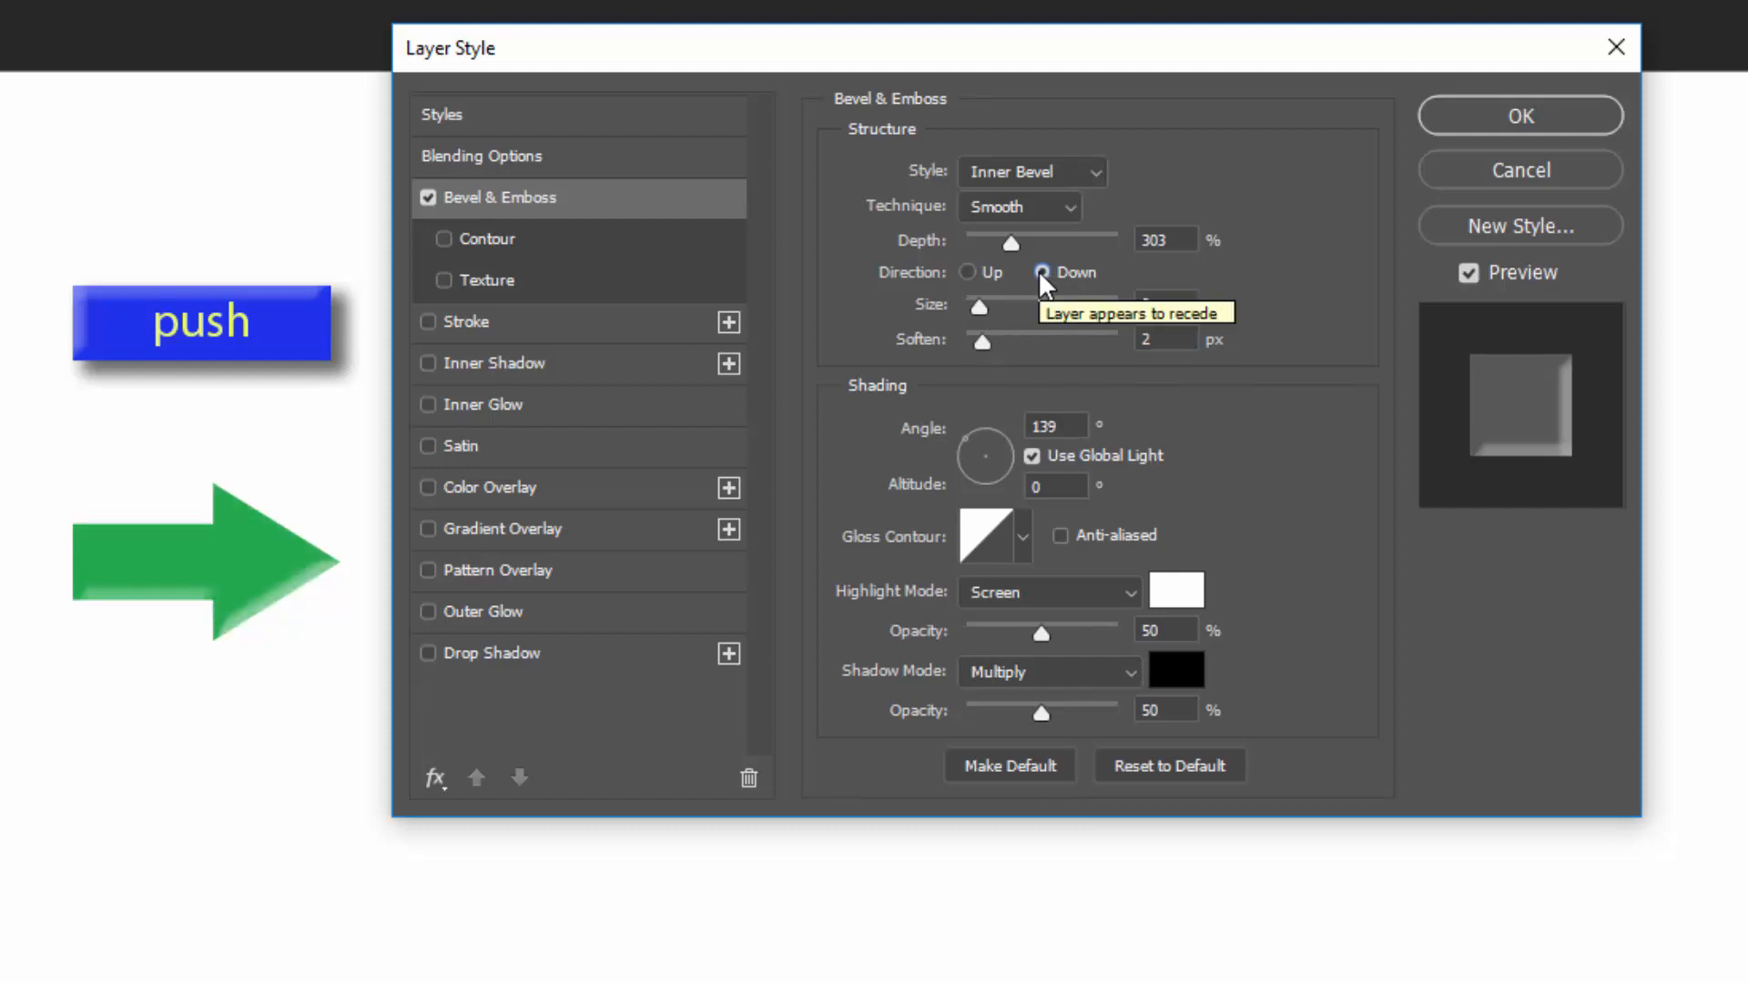
click(969, 272)
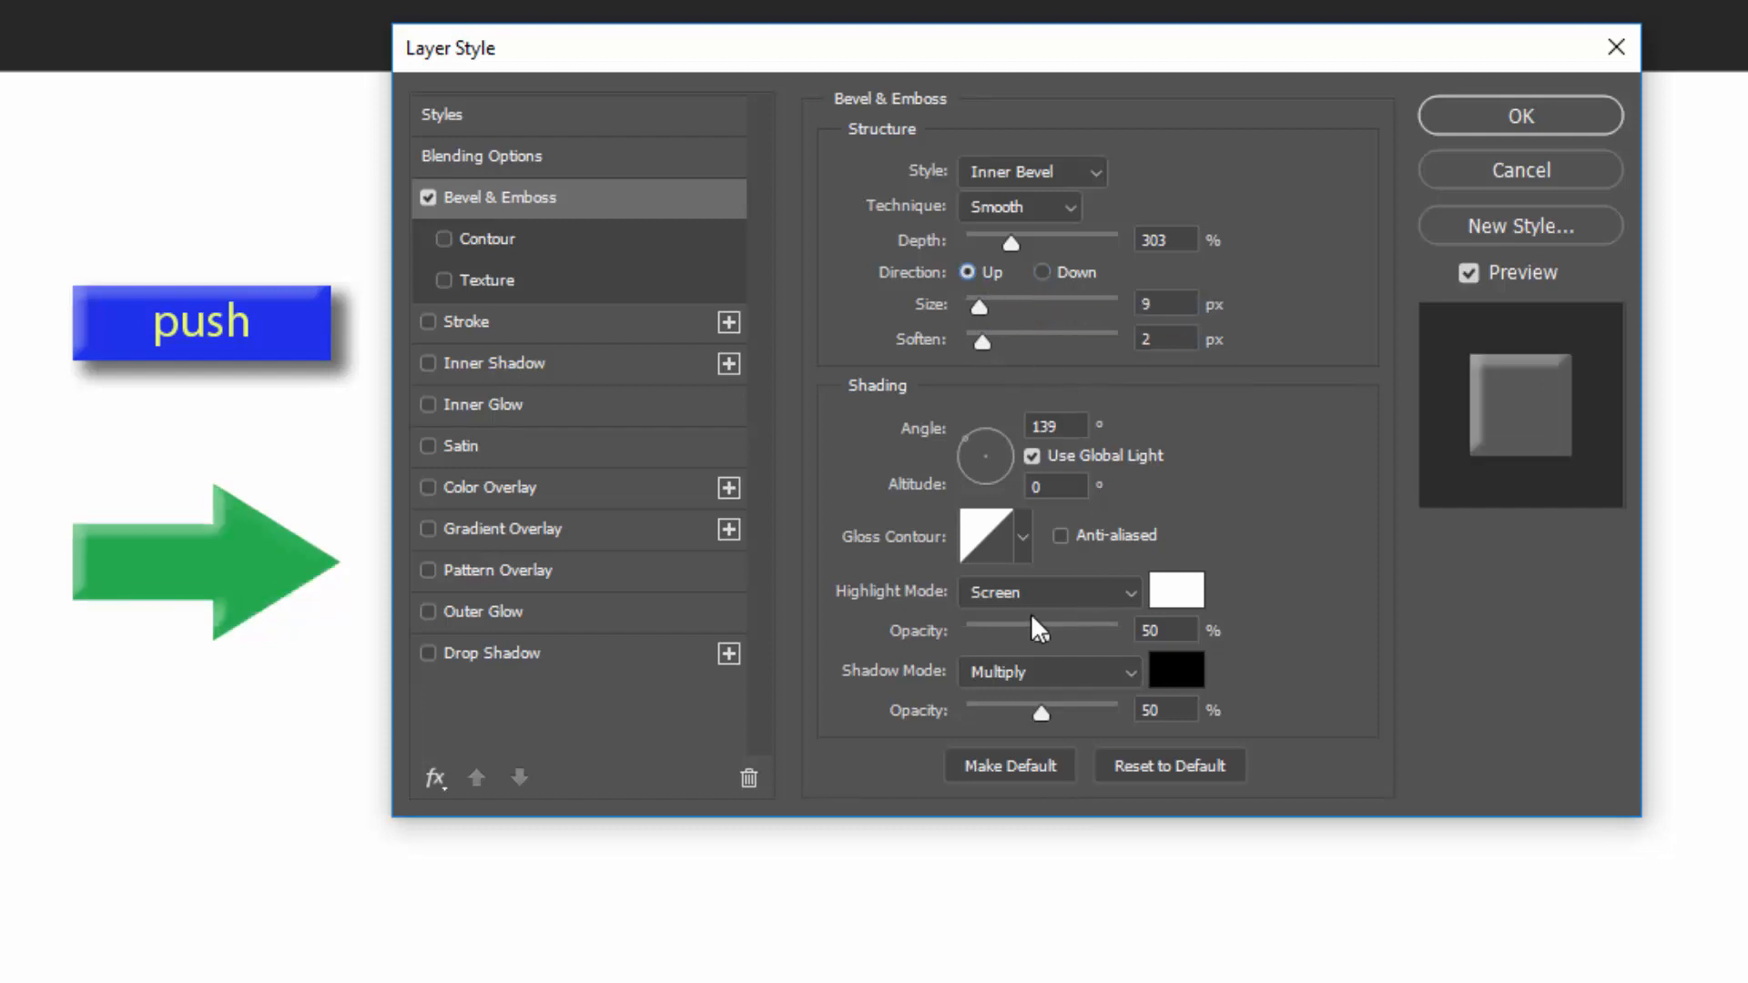
Try several gloss contour presets on the arrow's bevel and choose the one with a single central peak.
click(983, 545)
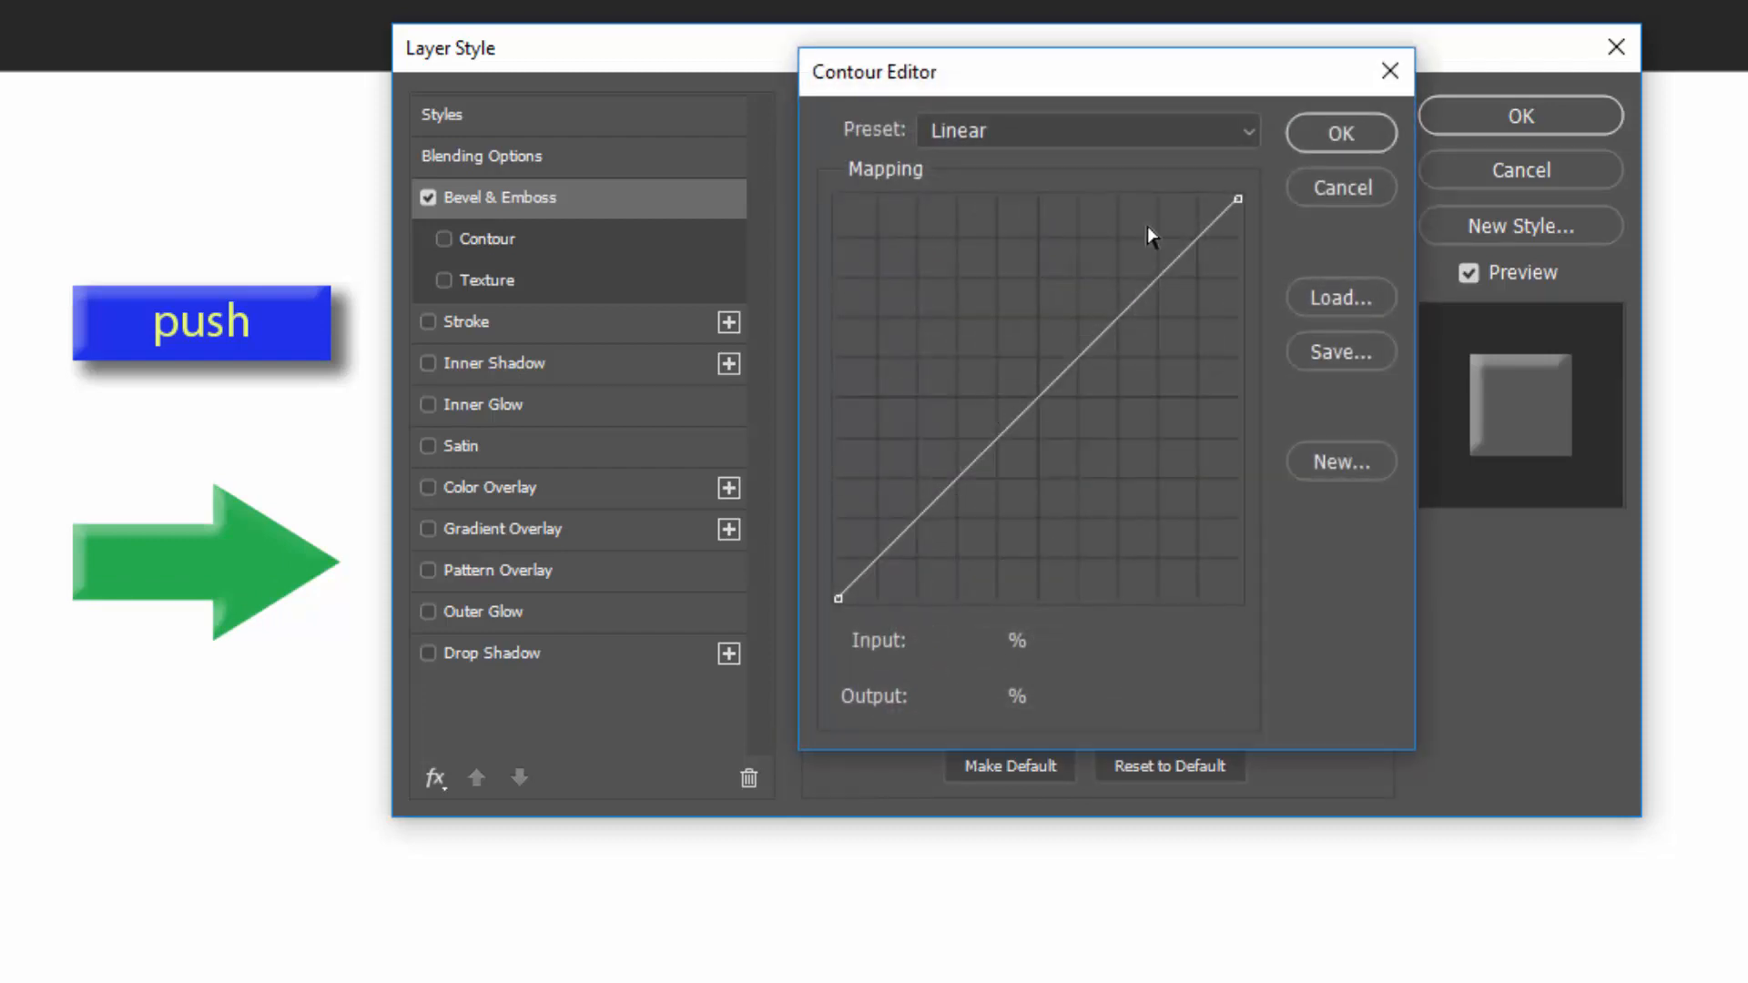
click(1384, 186)
click(1025, 539)
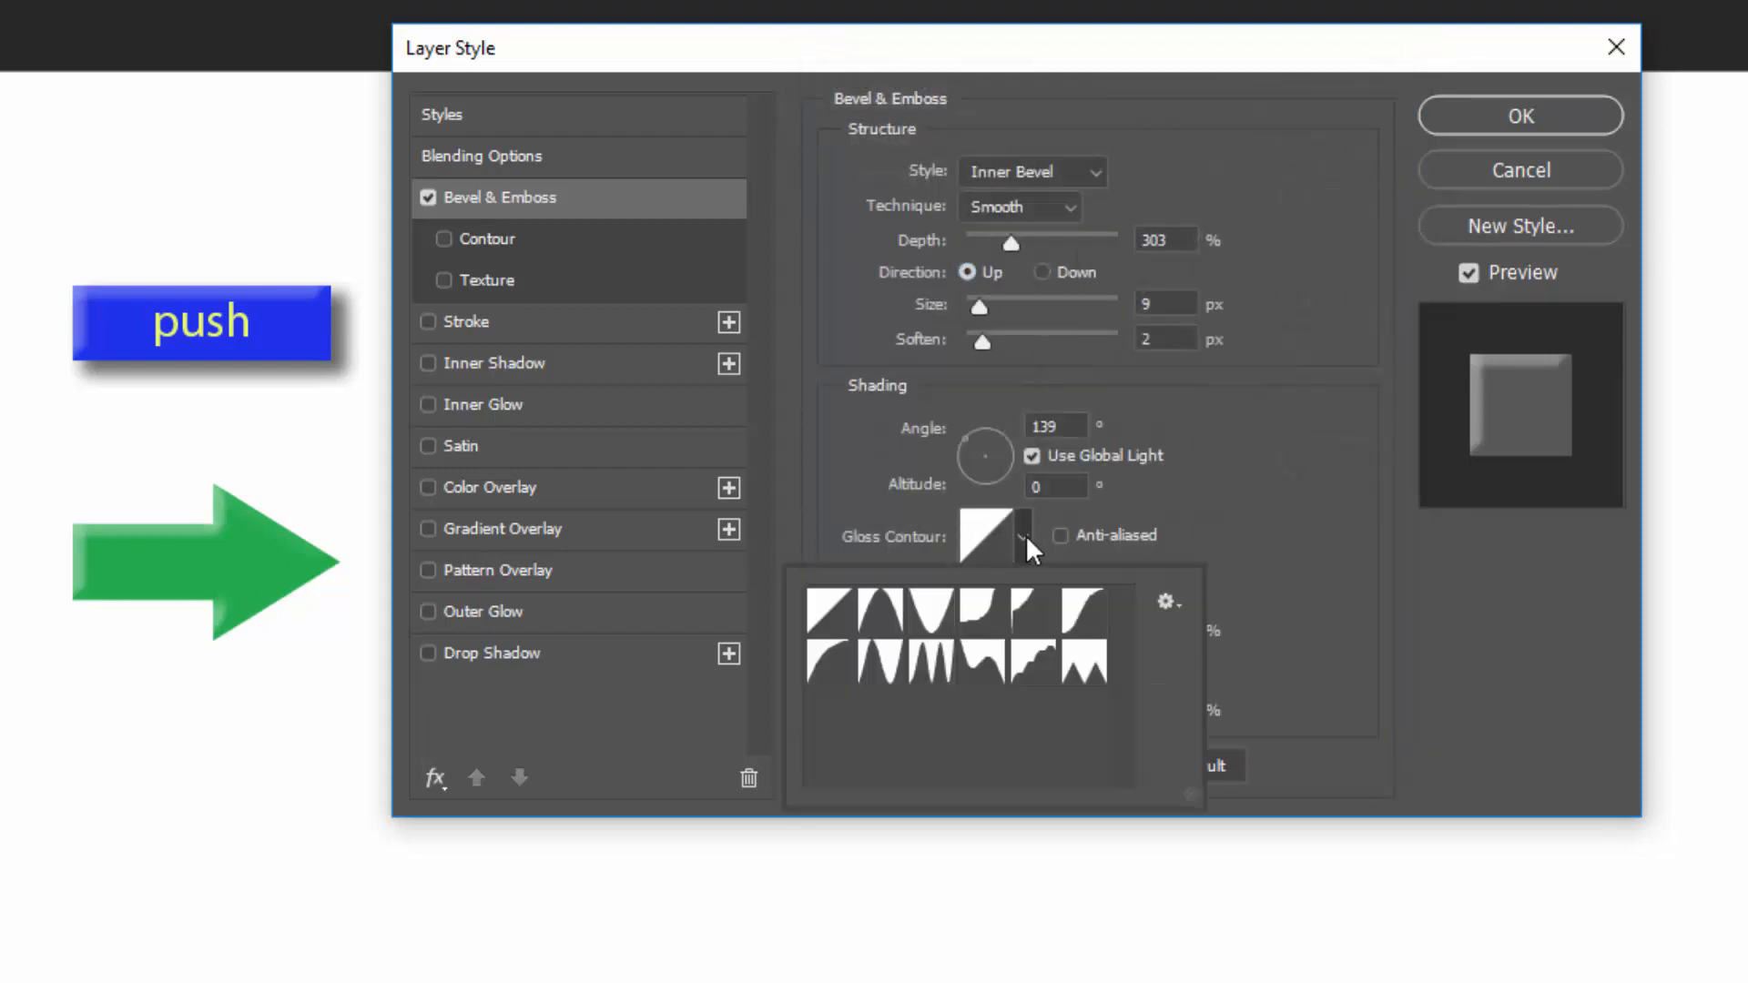
click(1031, 613)
click(981, 624)
click(927, 624)
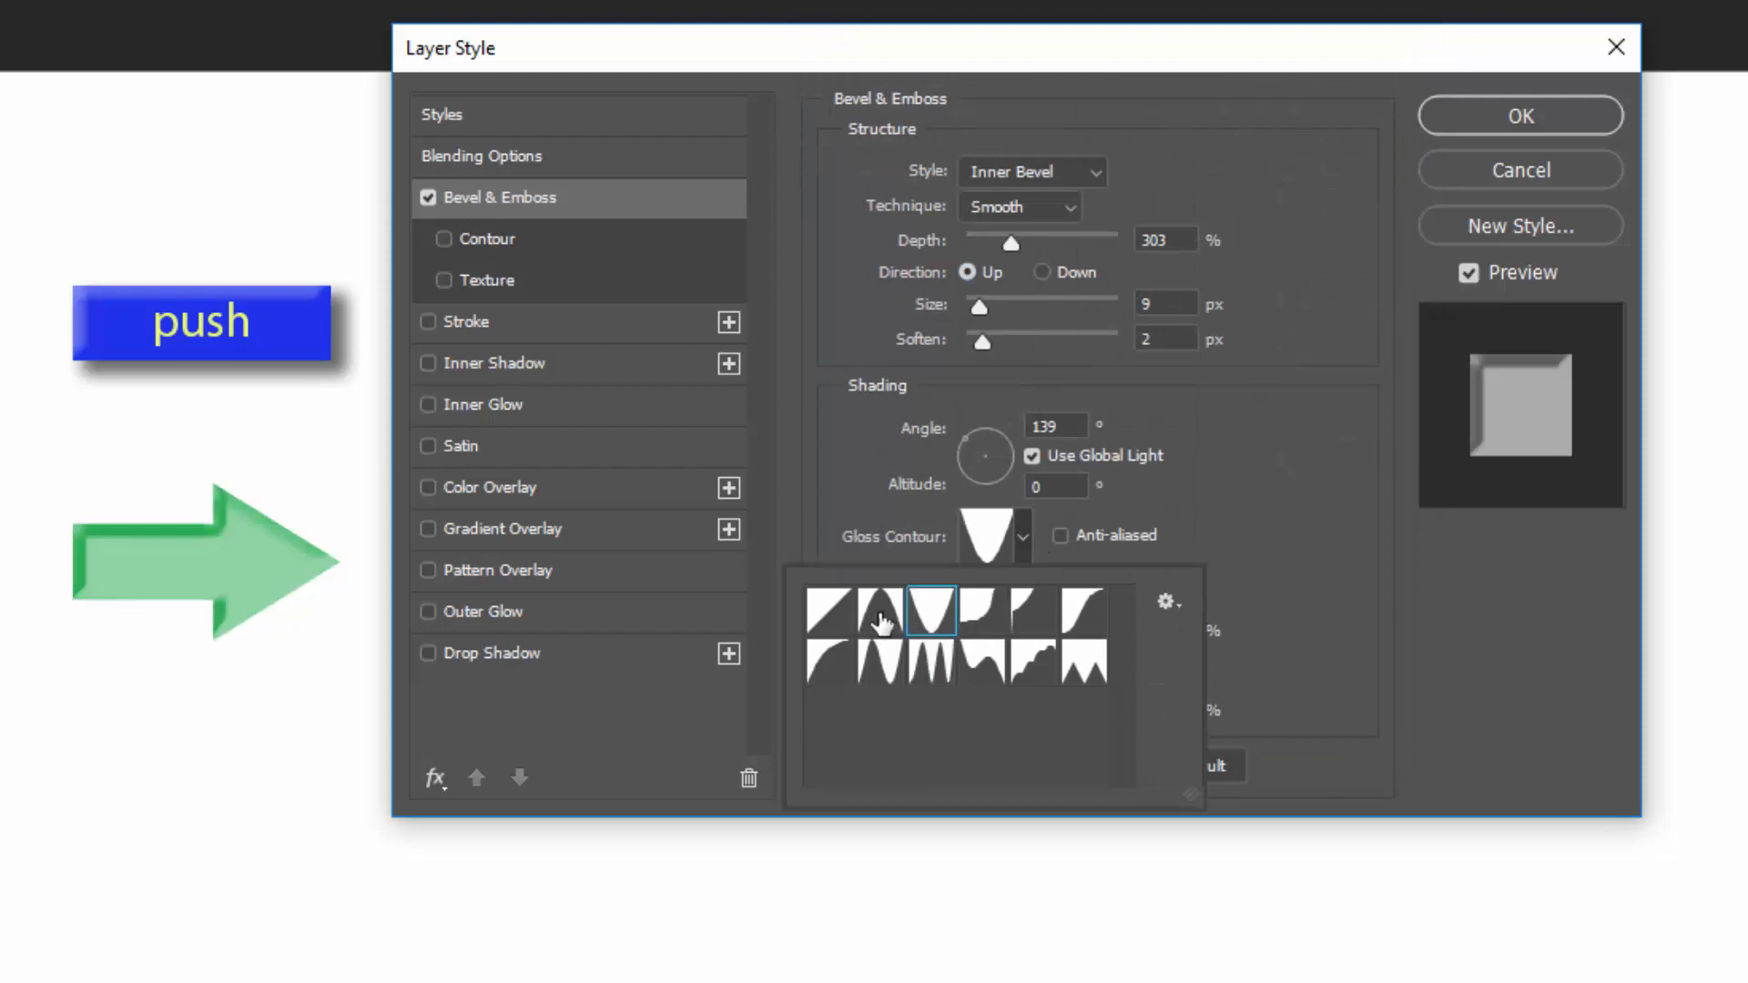
click(881, 617)
click(828, 666)
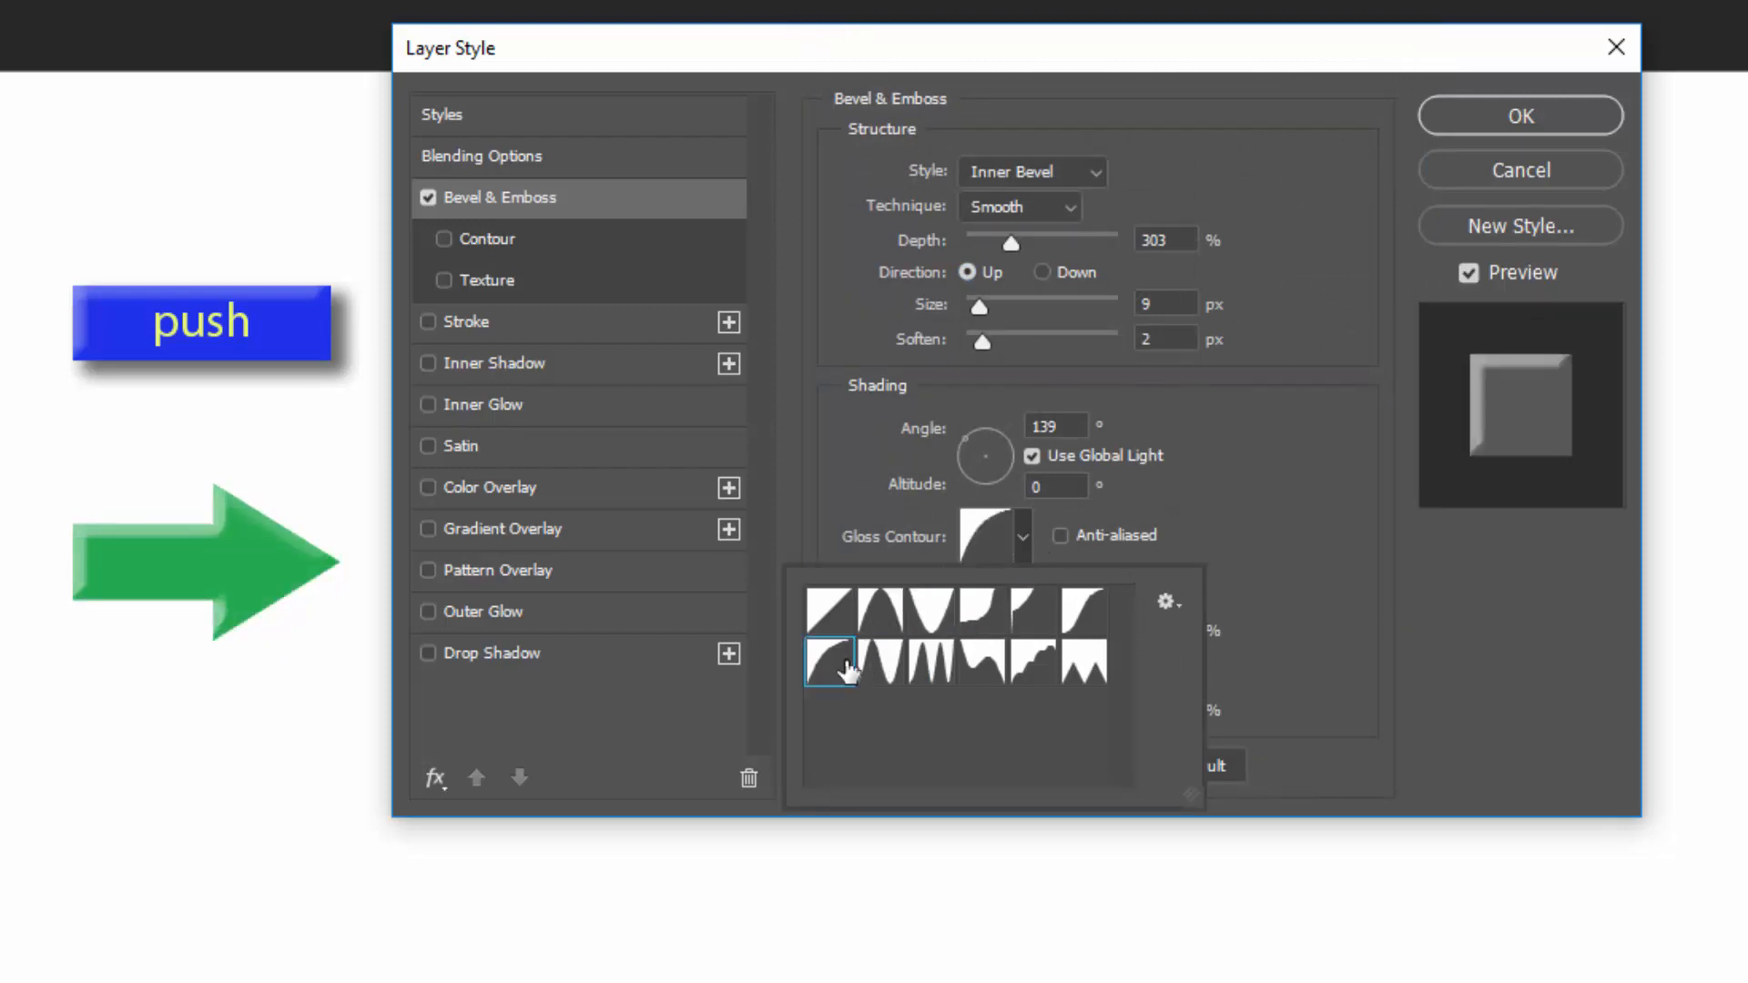
click(901, 624)
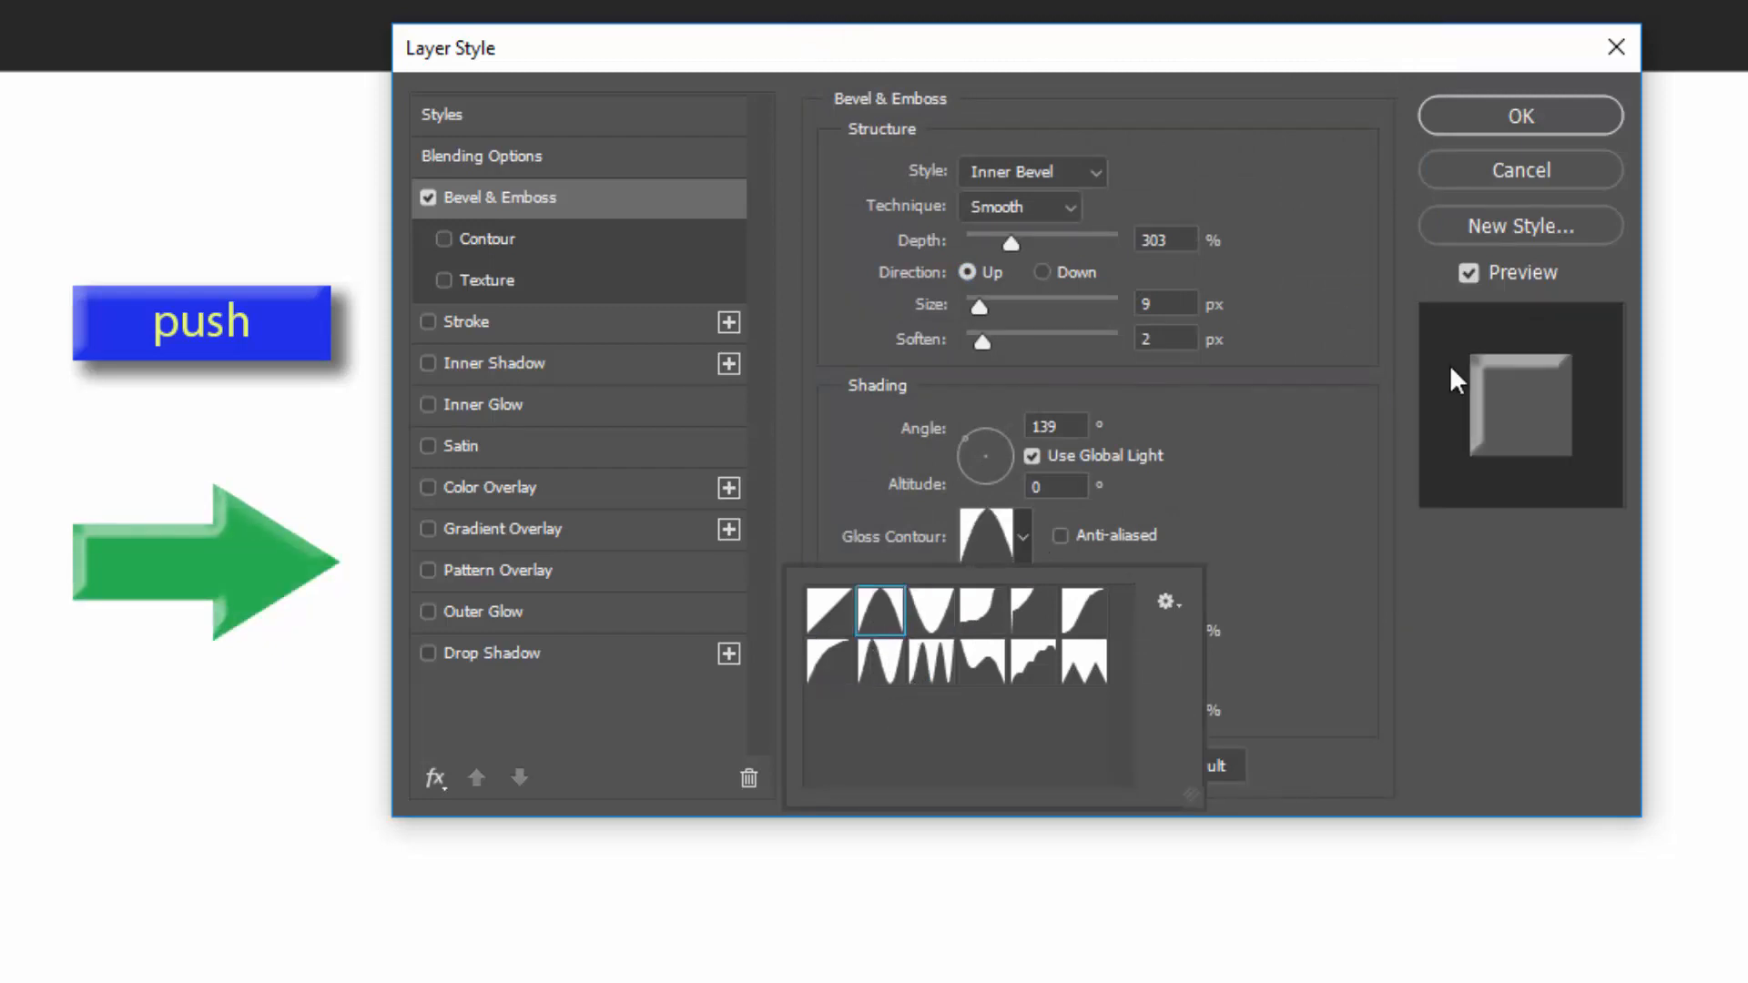
Apply the arrow's bevel settings and add a Drop Shadow effect to the Shape 1 layer.
click(1489, 124)
click(1490, 124)
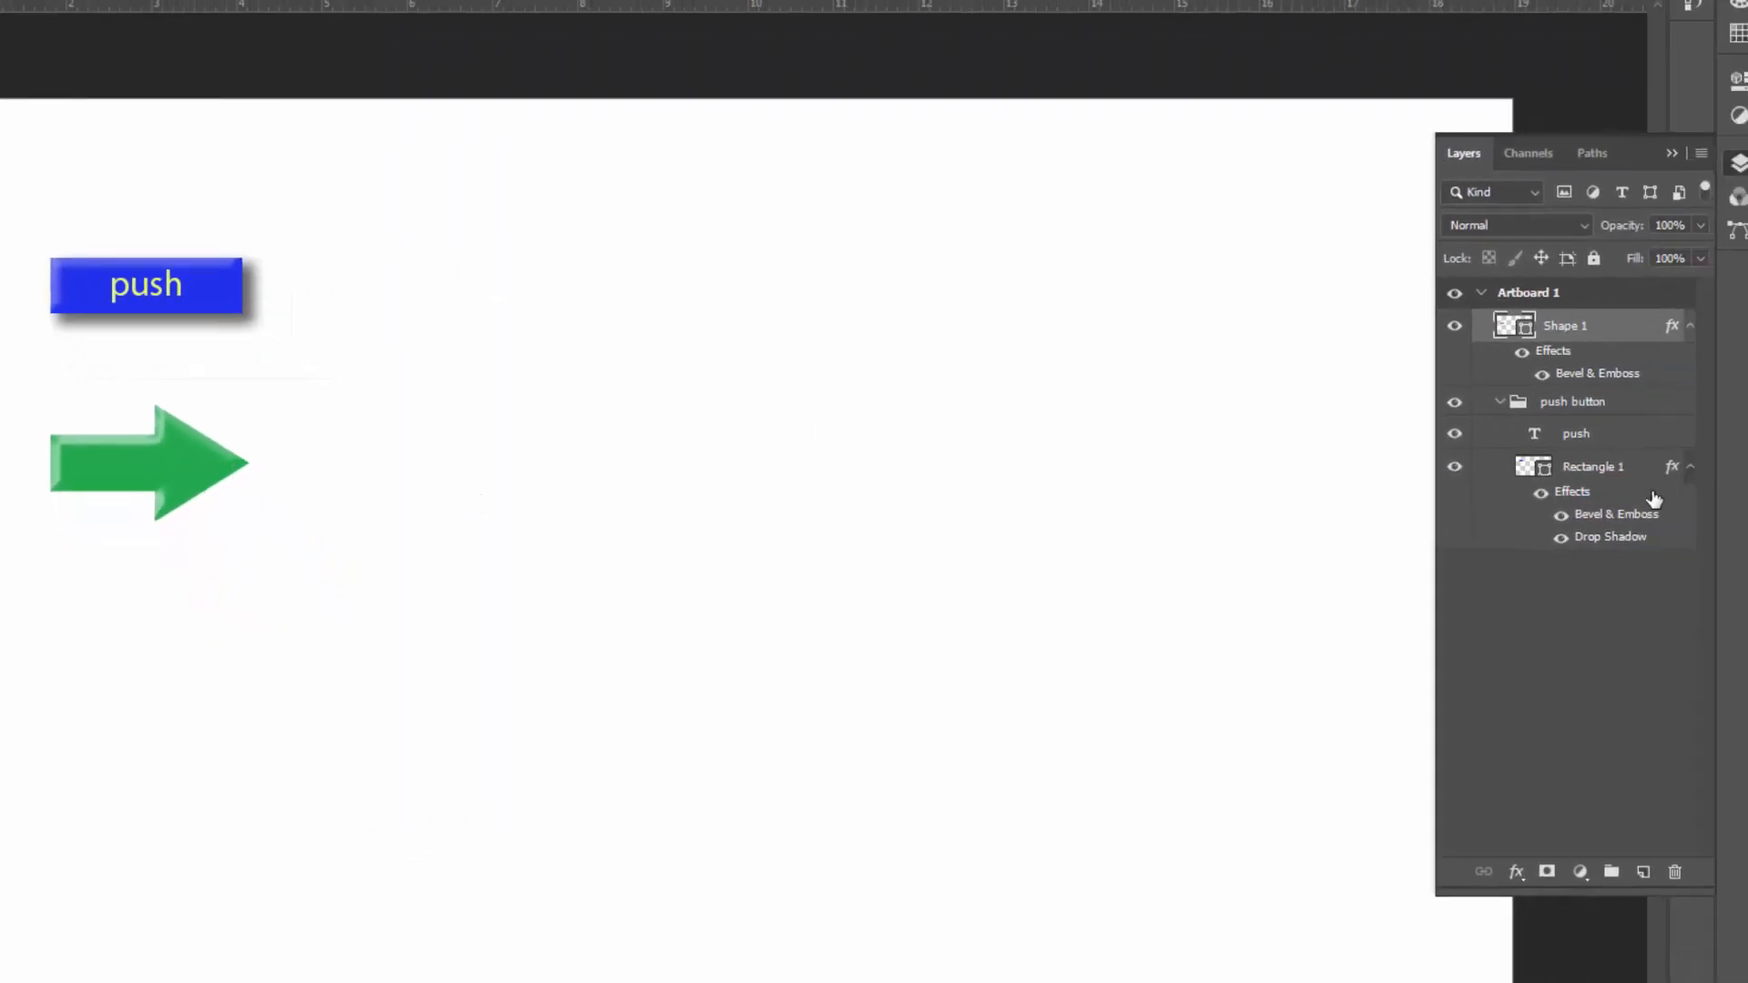
double_click(1552, 355)
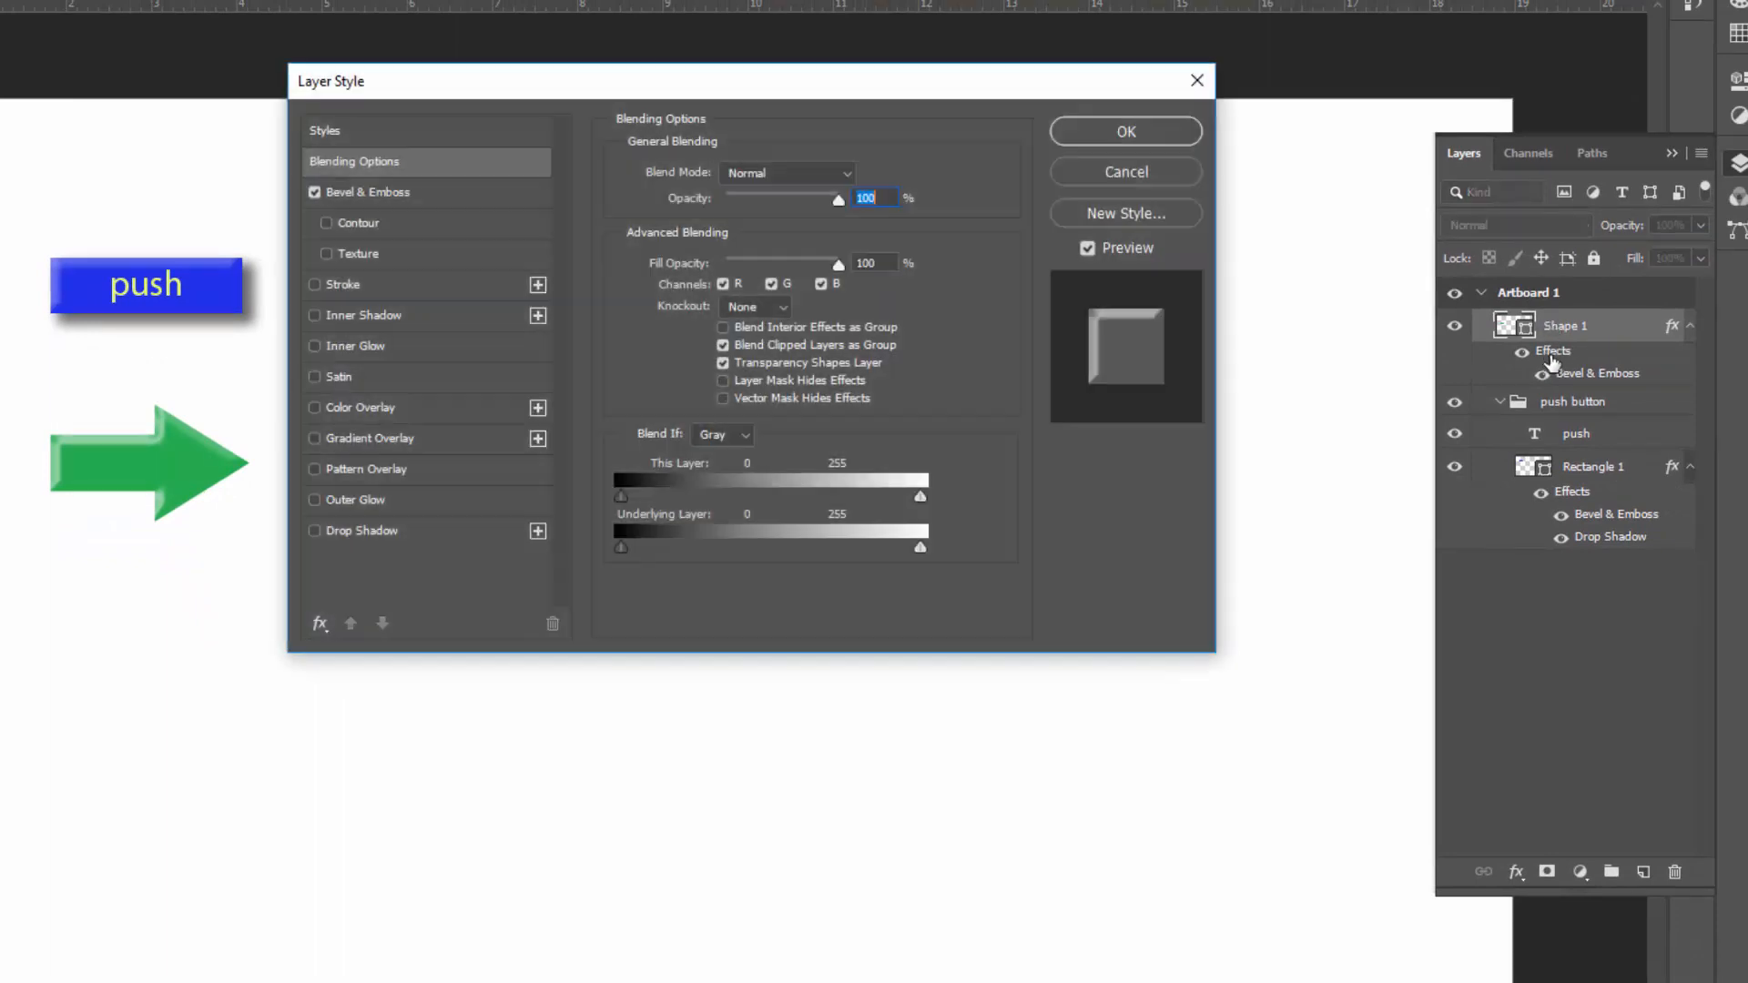
click(315, 531)
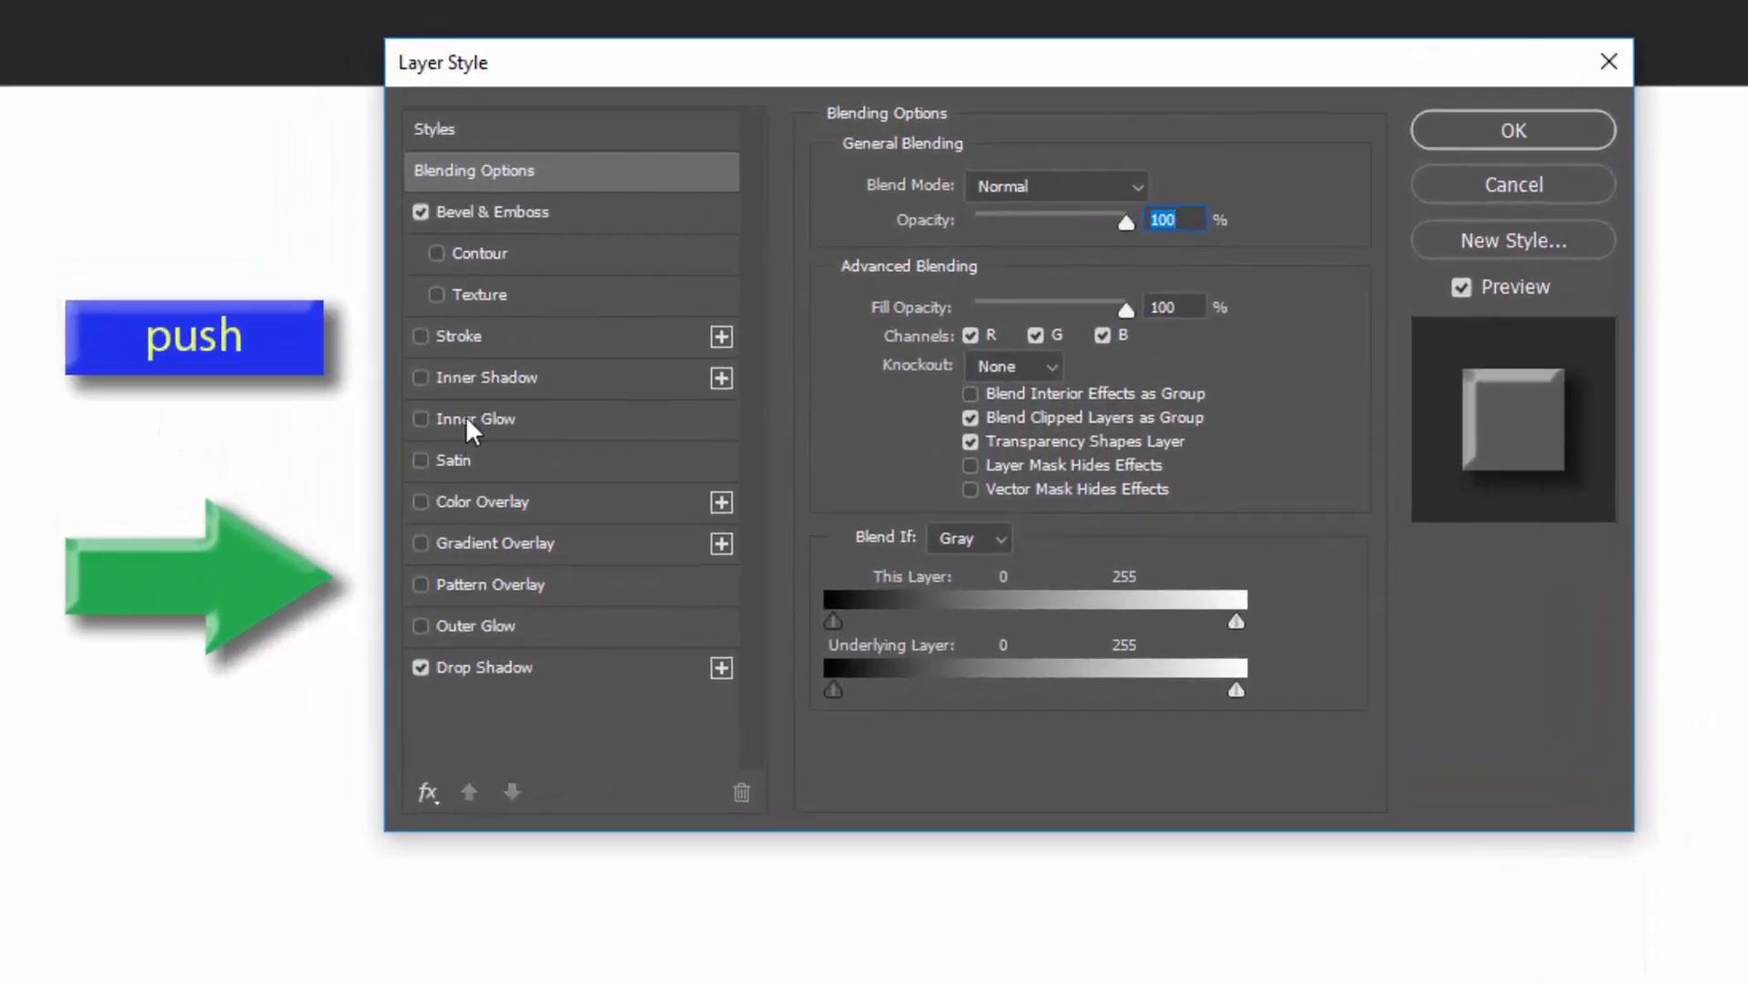
Add a Pattern Overlay to the arrow, trying several preset patterns before applying the dark purple-blue rippled one.
click(422, 585)
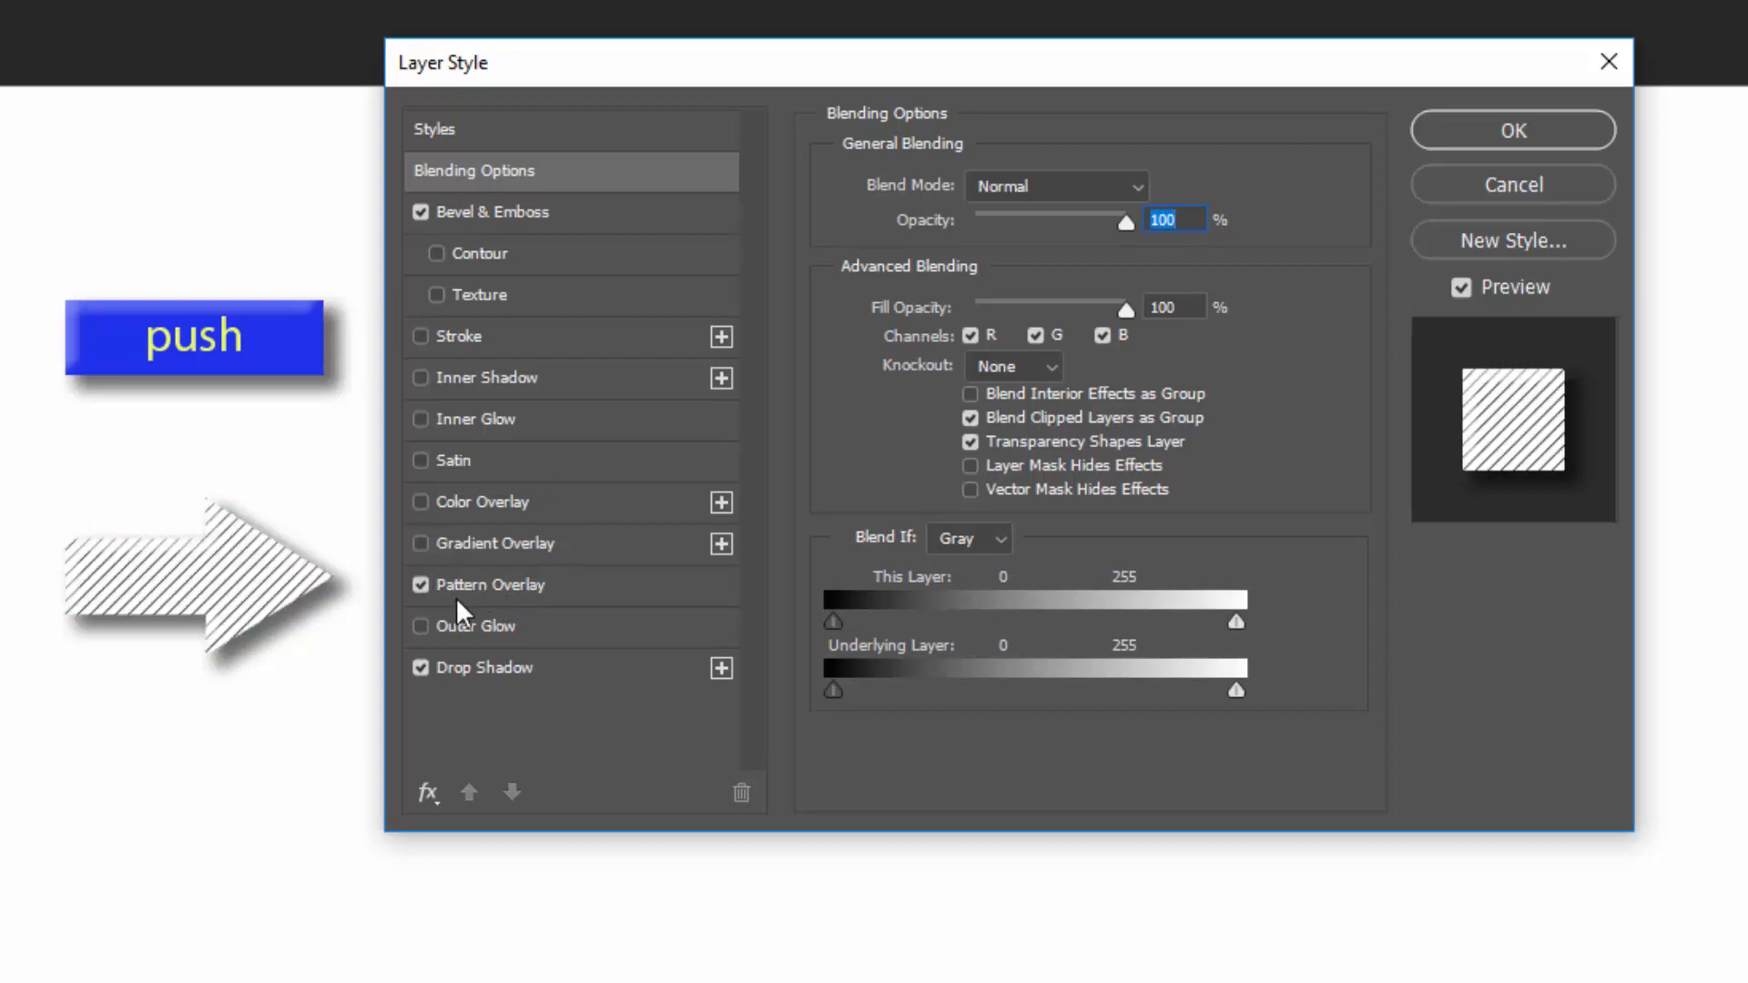
click(466, 588)
click(1048, 297)
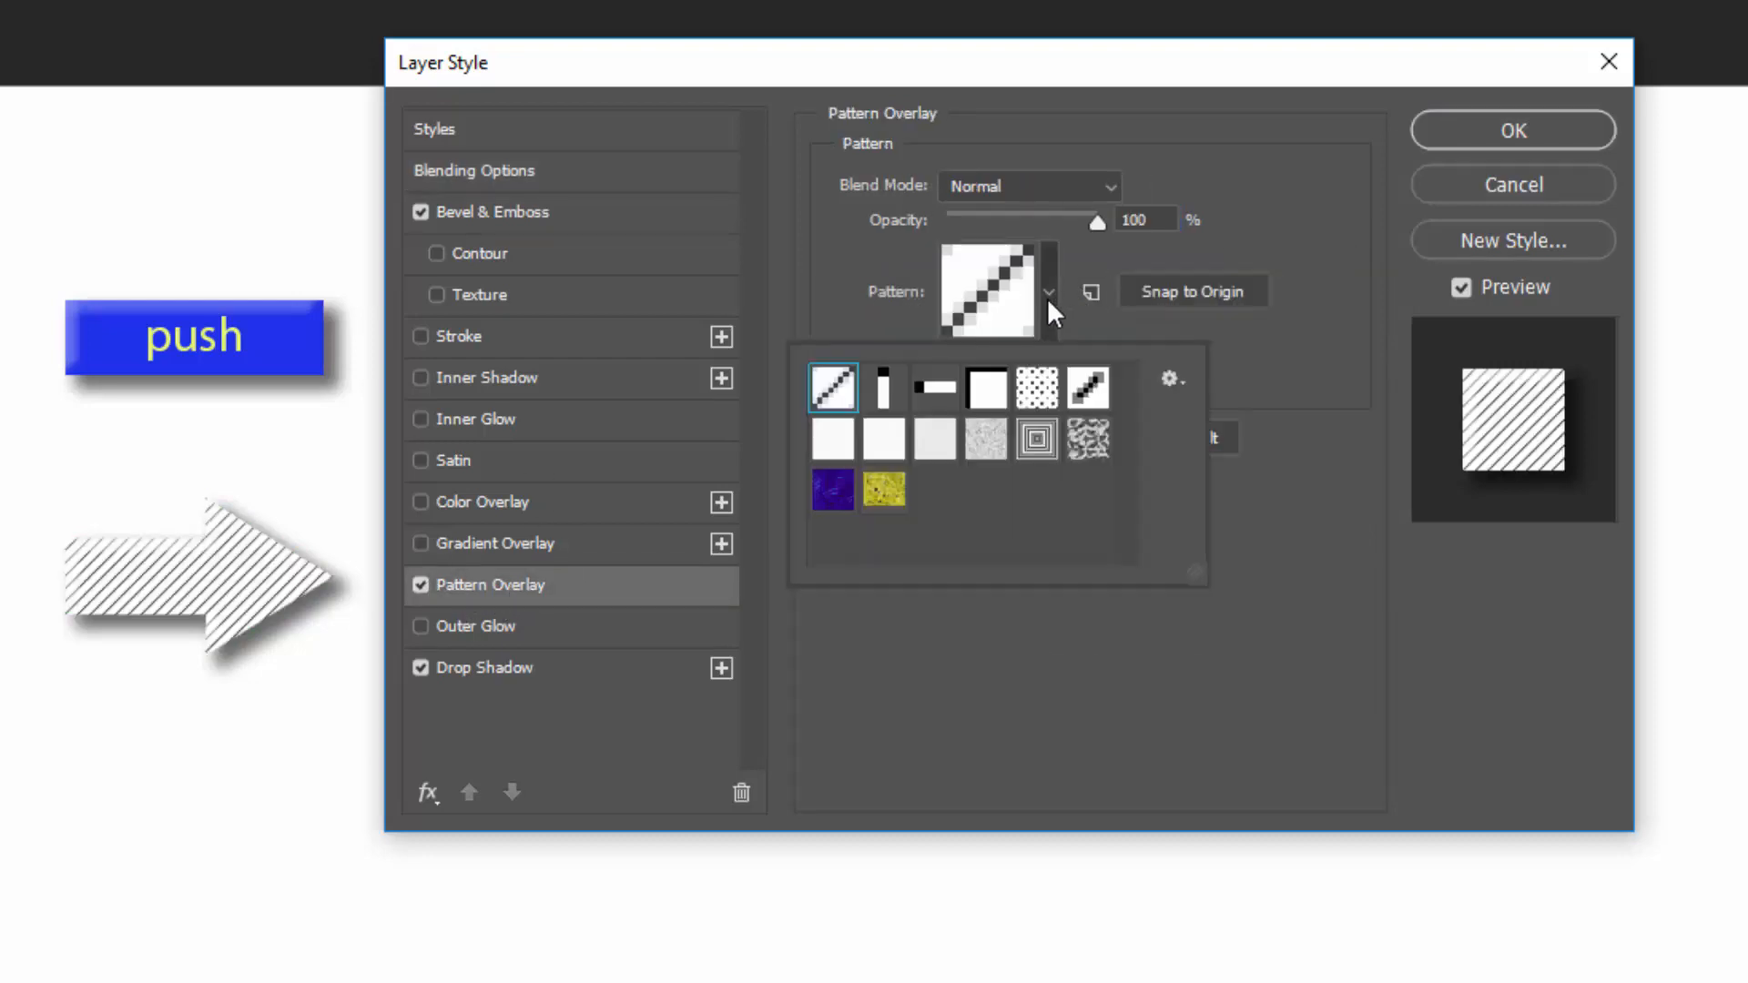
click(1037, 441)
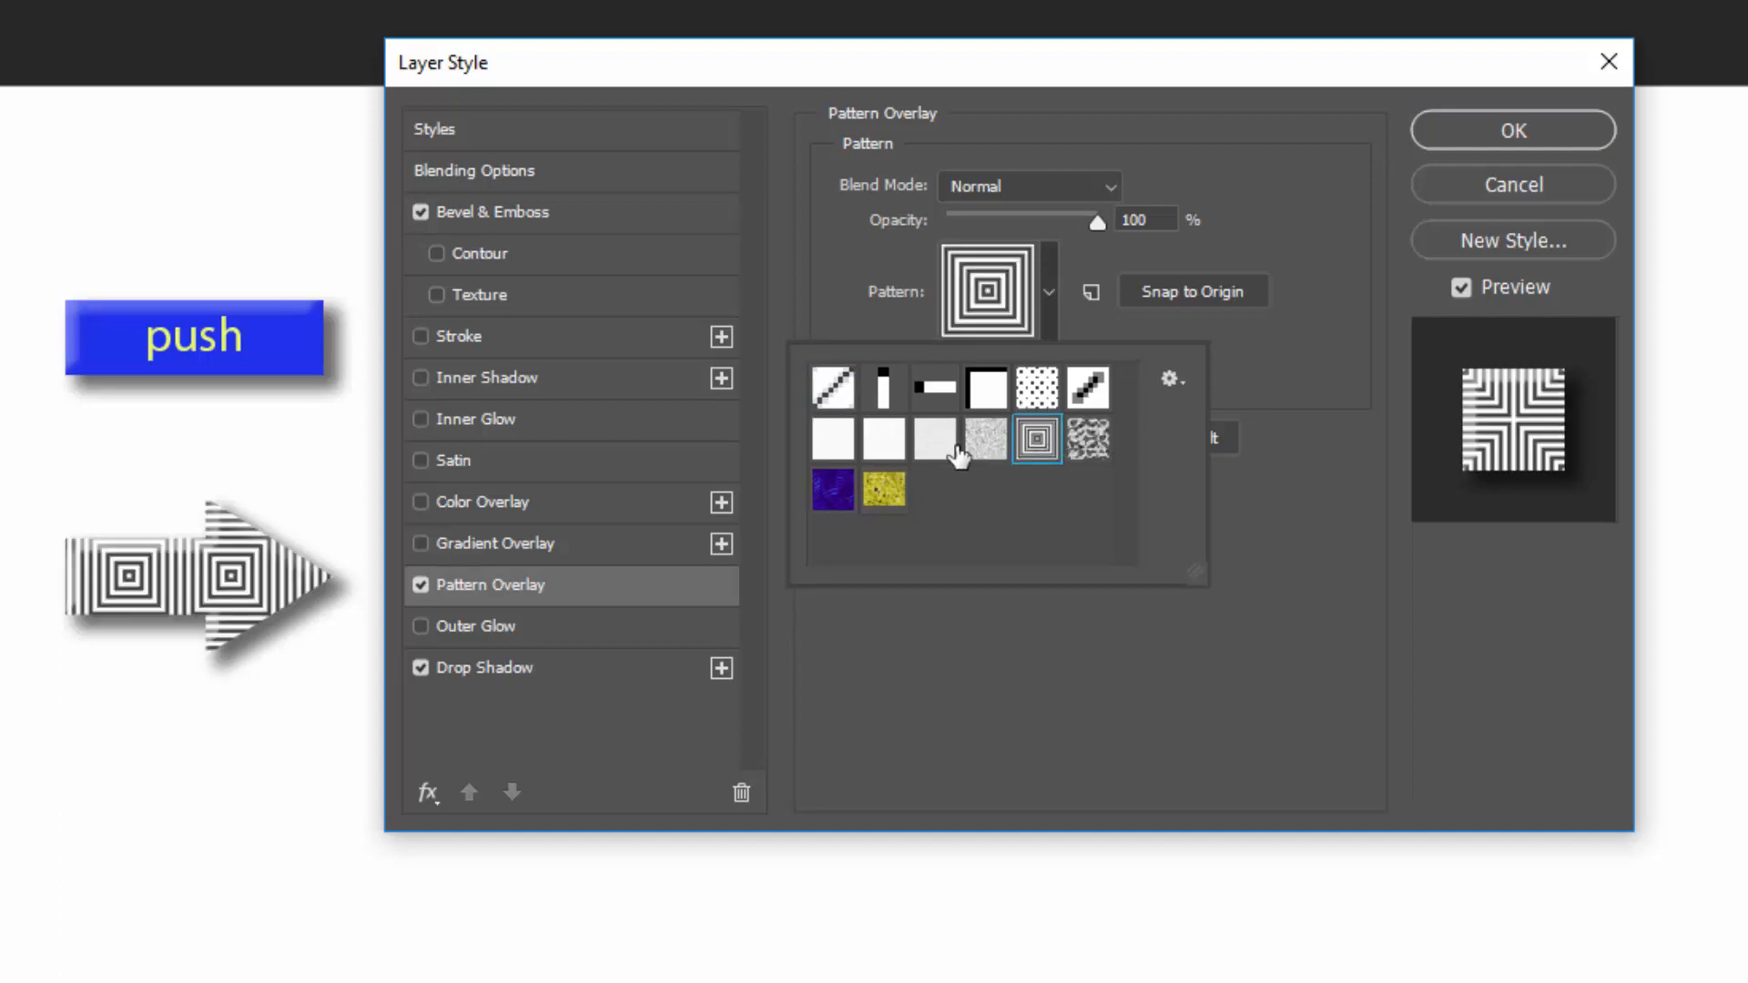
click(942, 445)
click(897, 446)
click(836, 491)
click(885, 492)
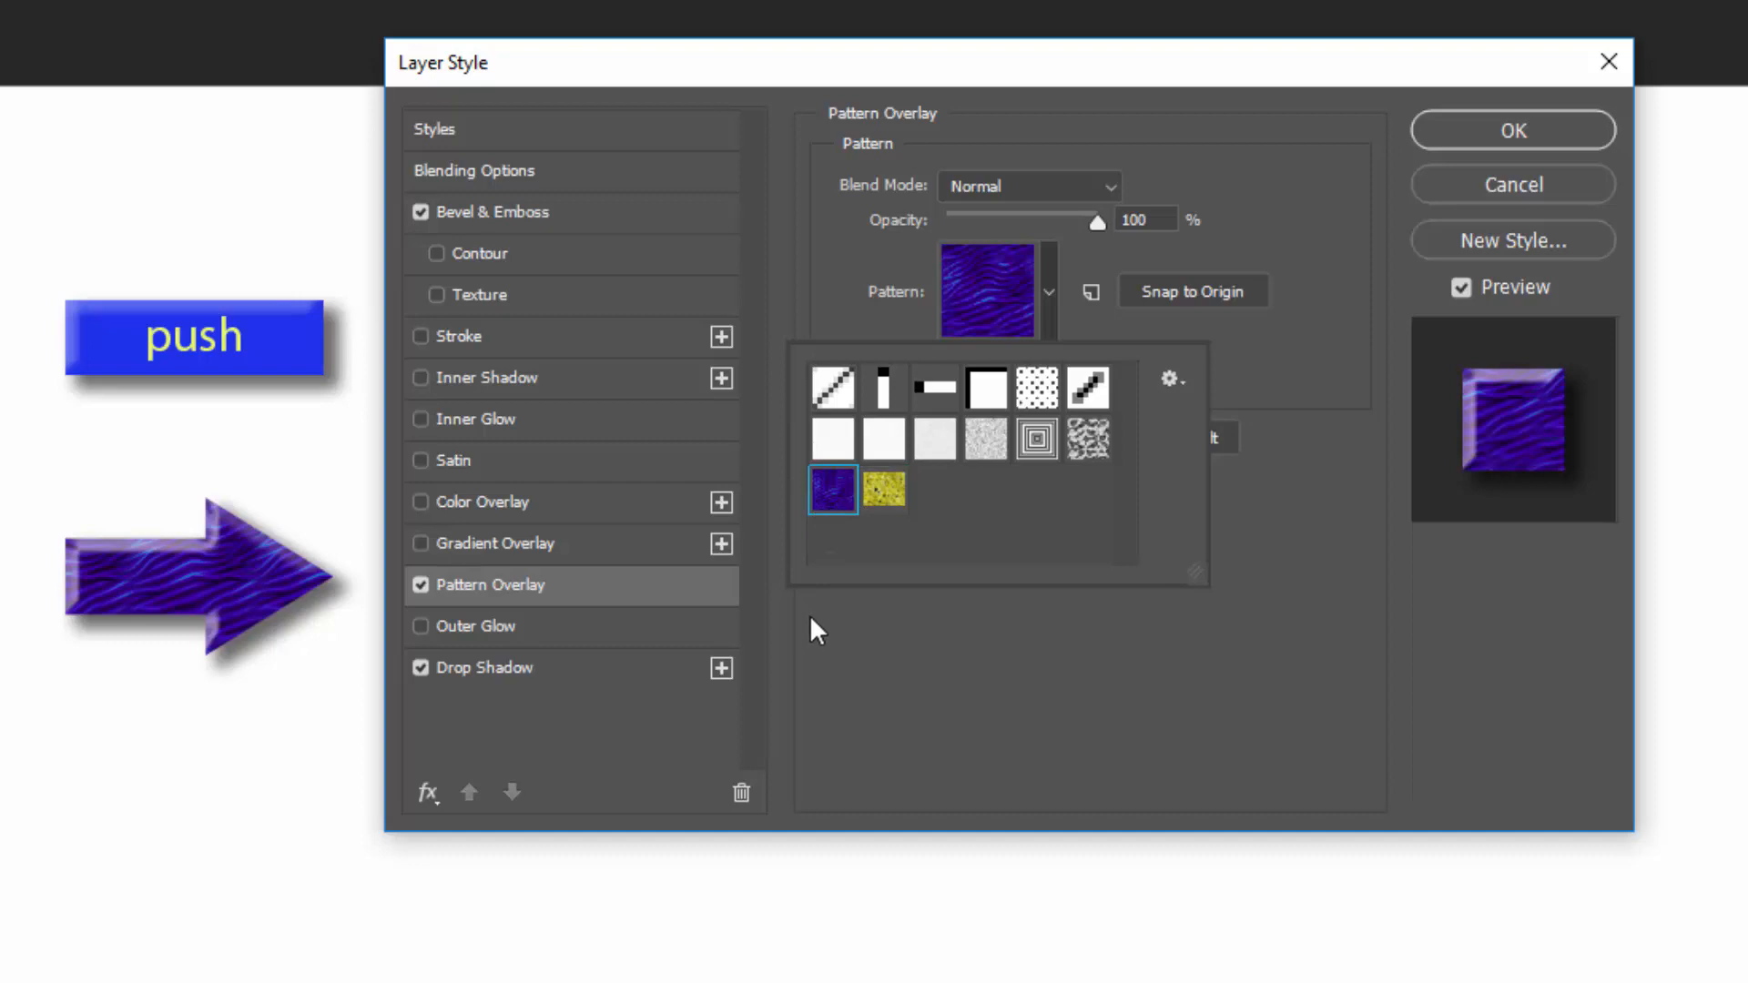
click(1475, 130)
click(1475, 130)
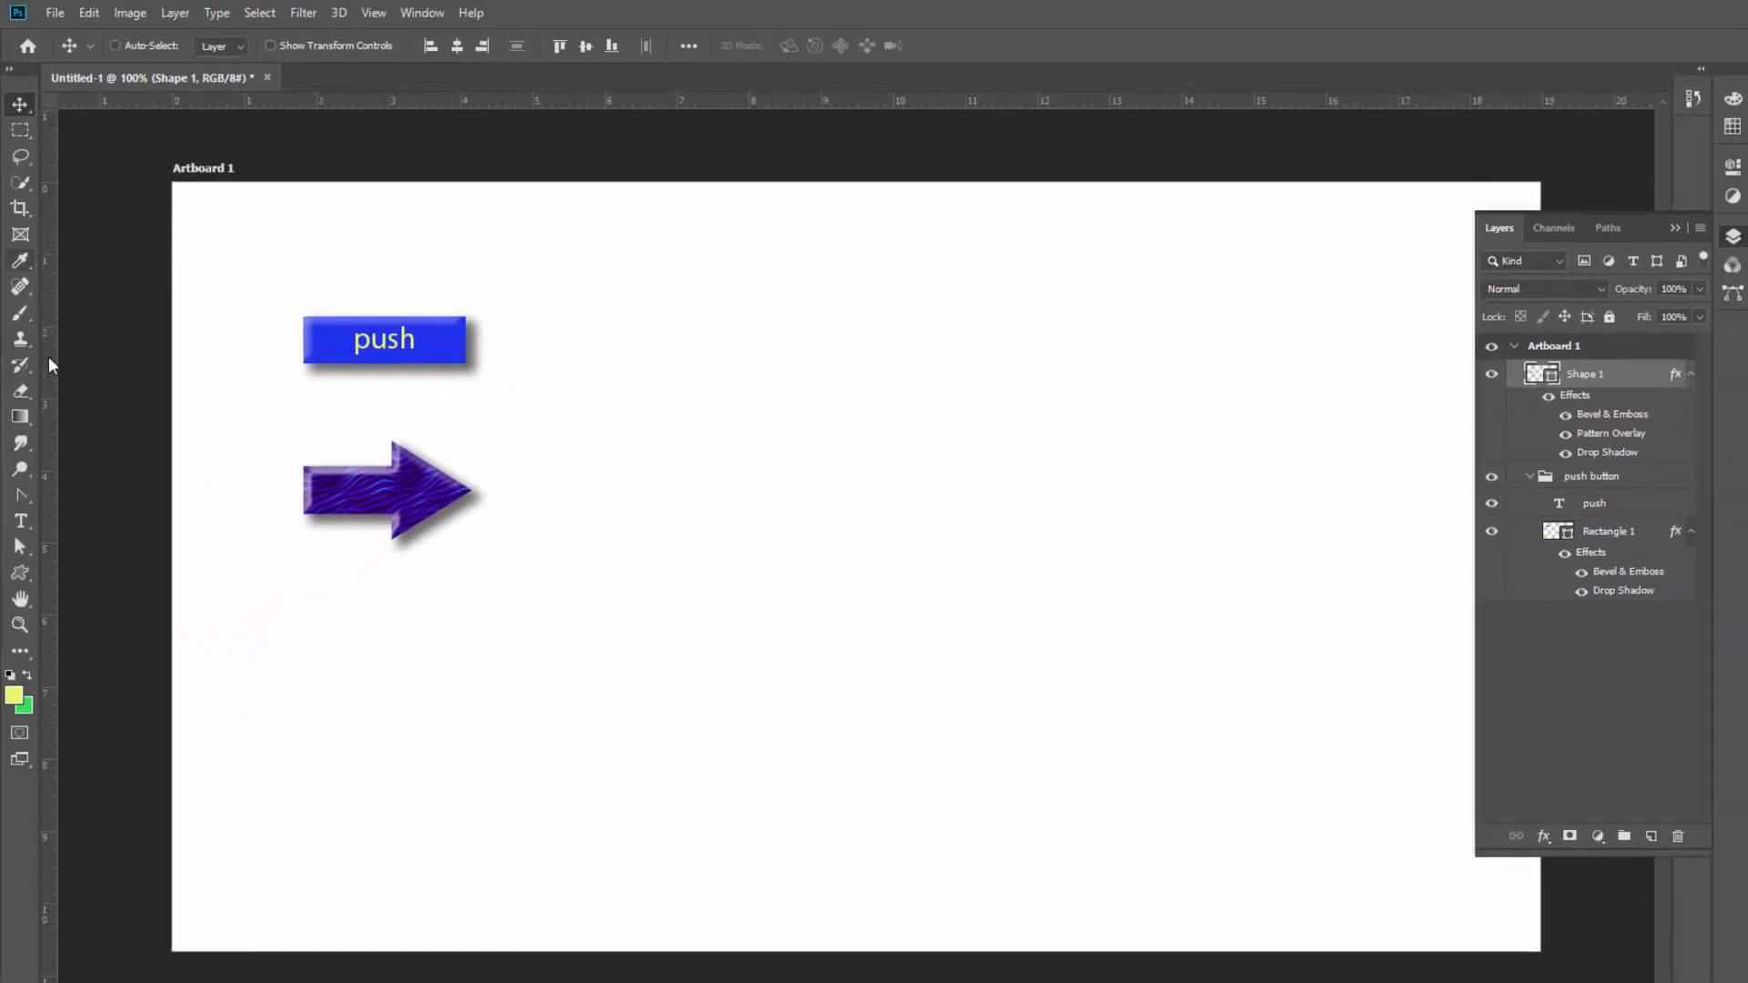
Set the foreground colour to orange, f4a61e.
key(i)
click(14, 696)
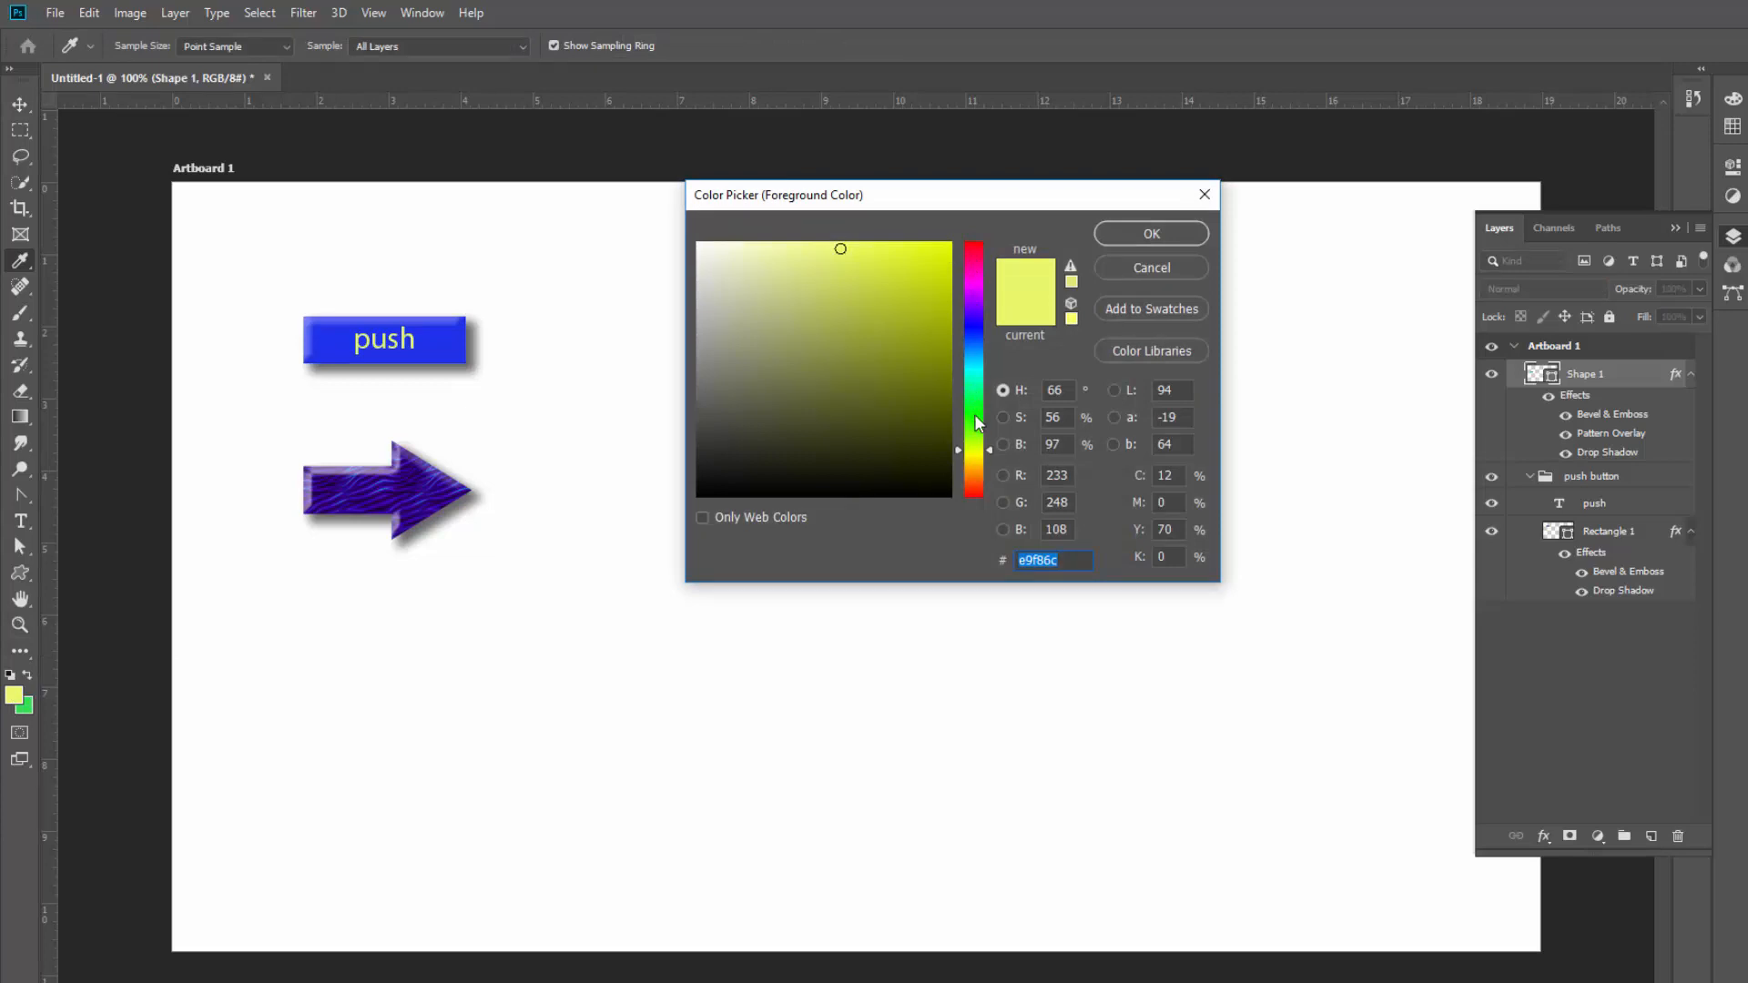
click(974, 470)
click(921, 253)
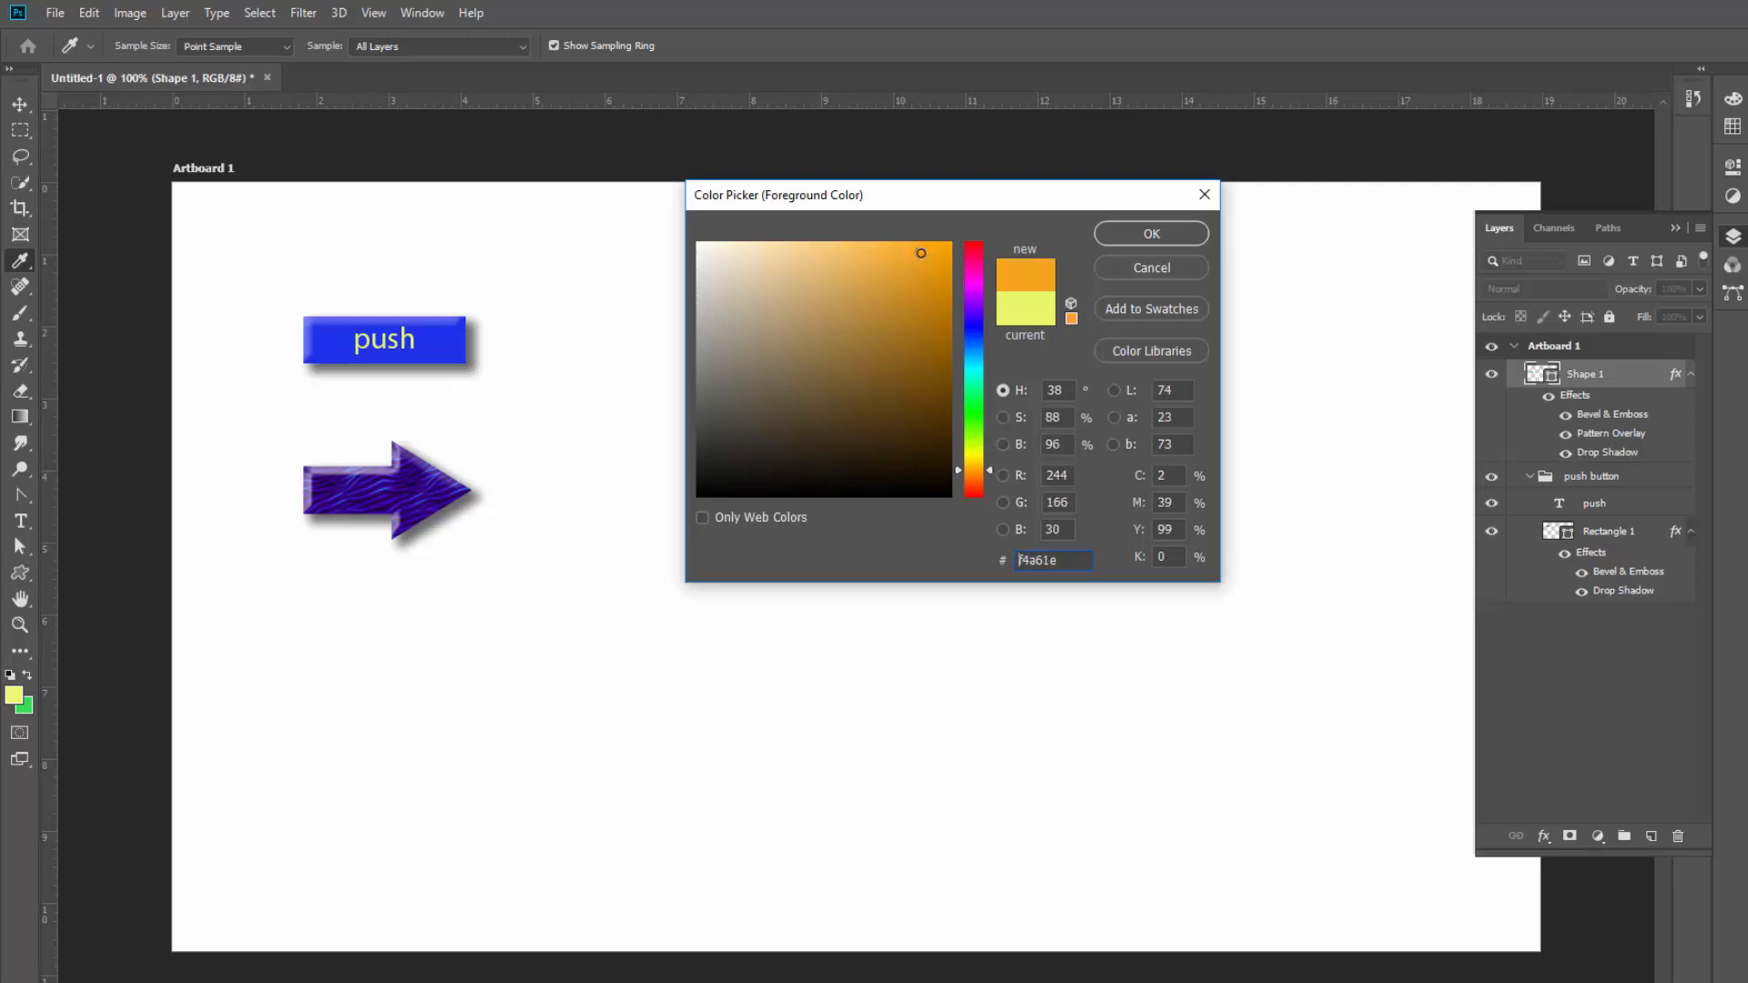
click(1104, 235)
Add a text line reading "click this" on the artboard beside the push button.
key(z)
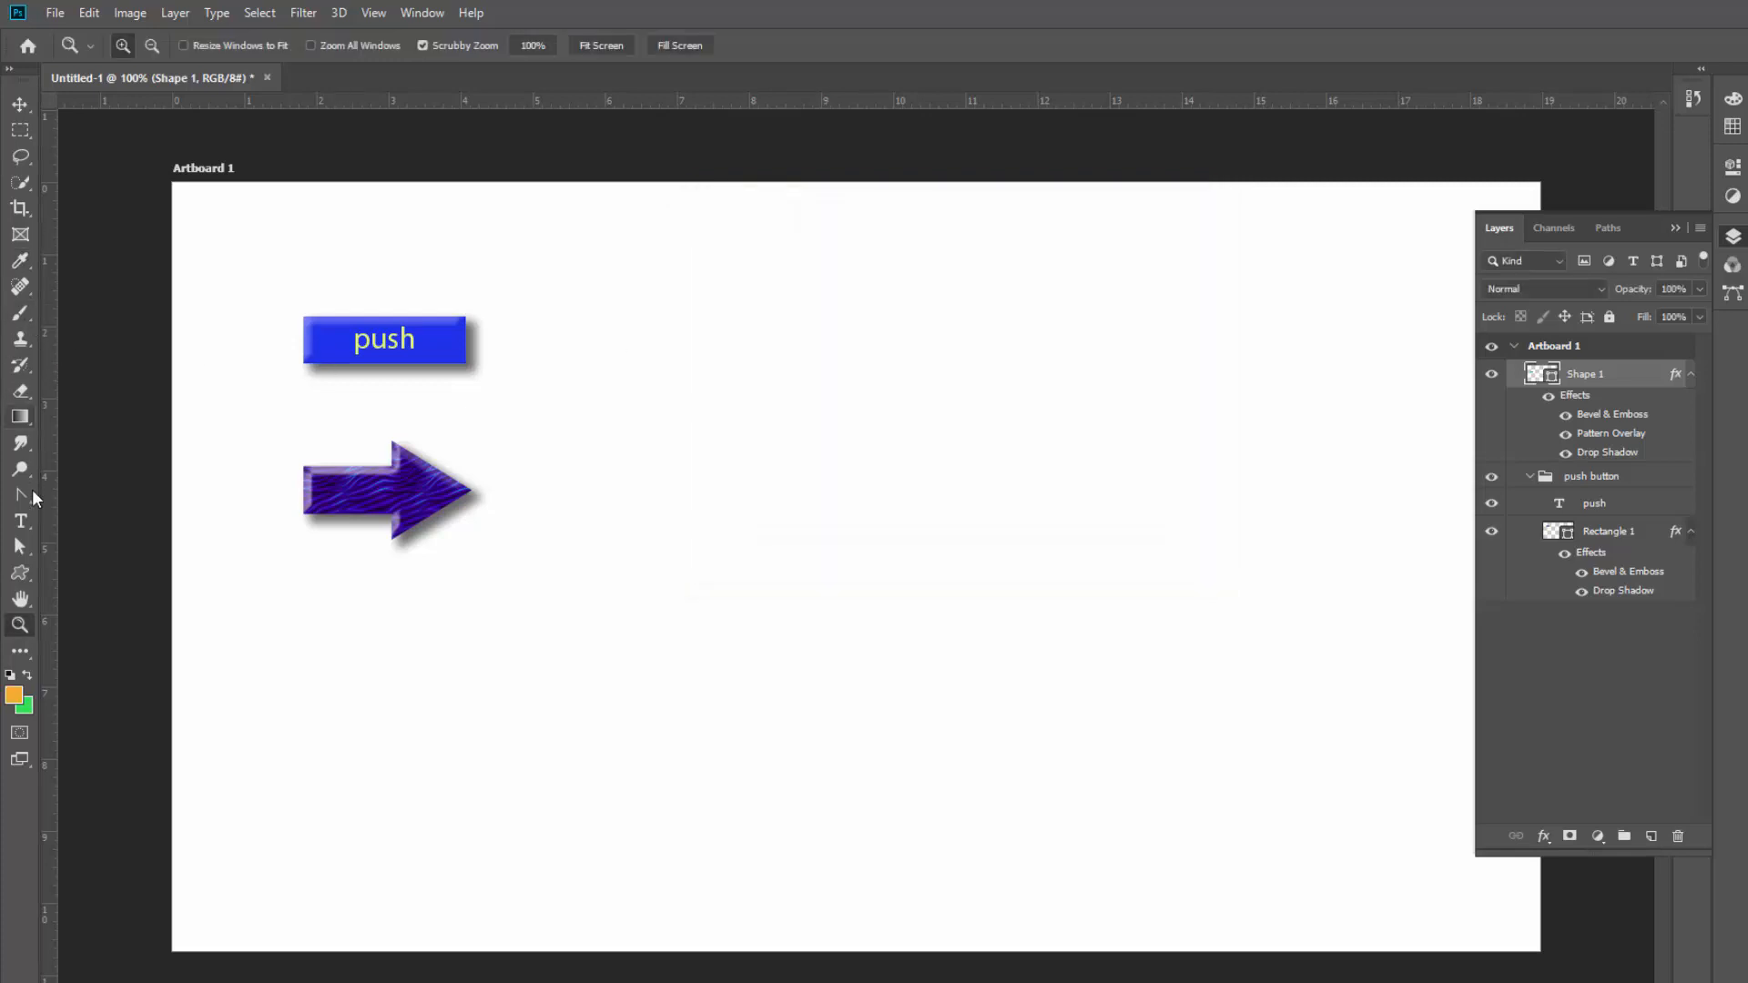
click(20, 521)
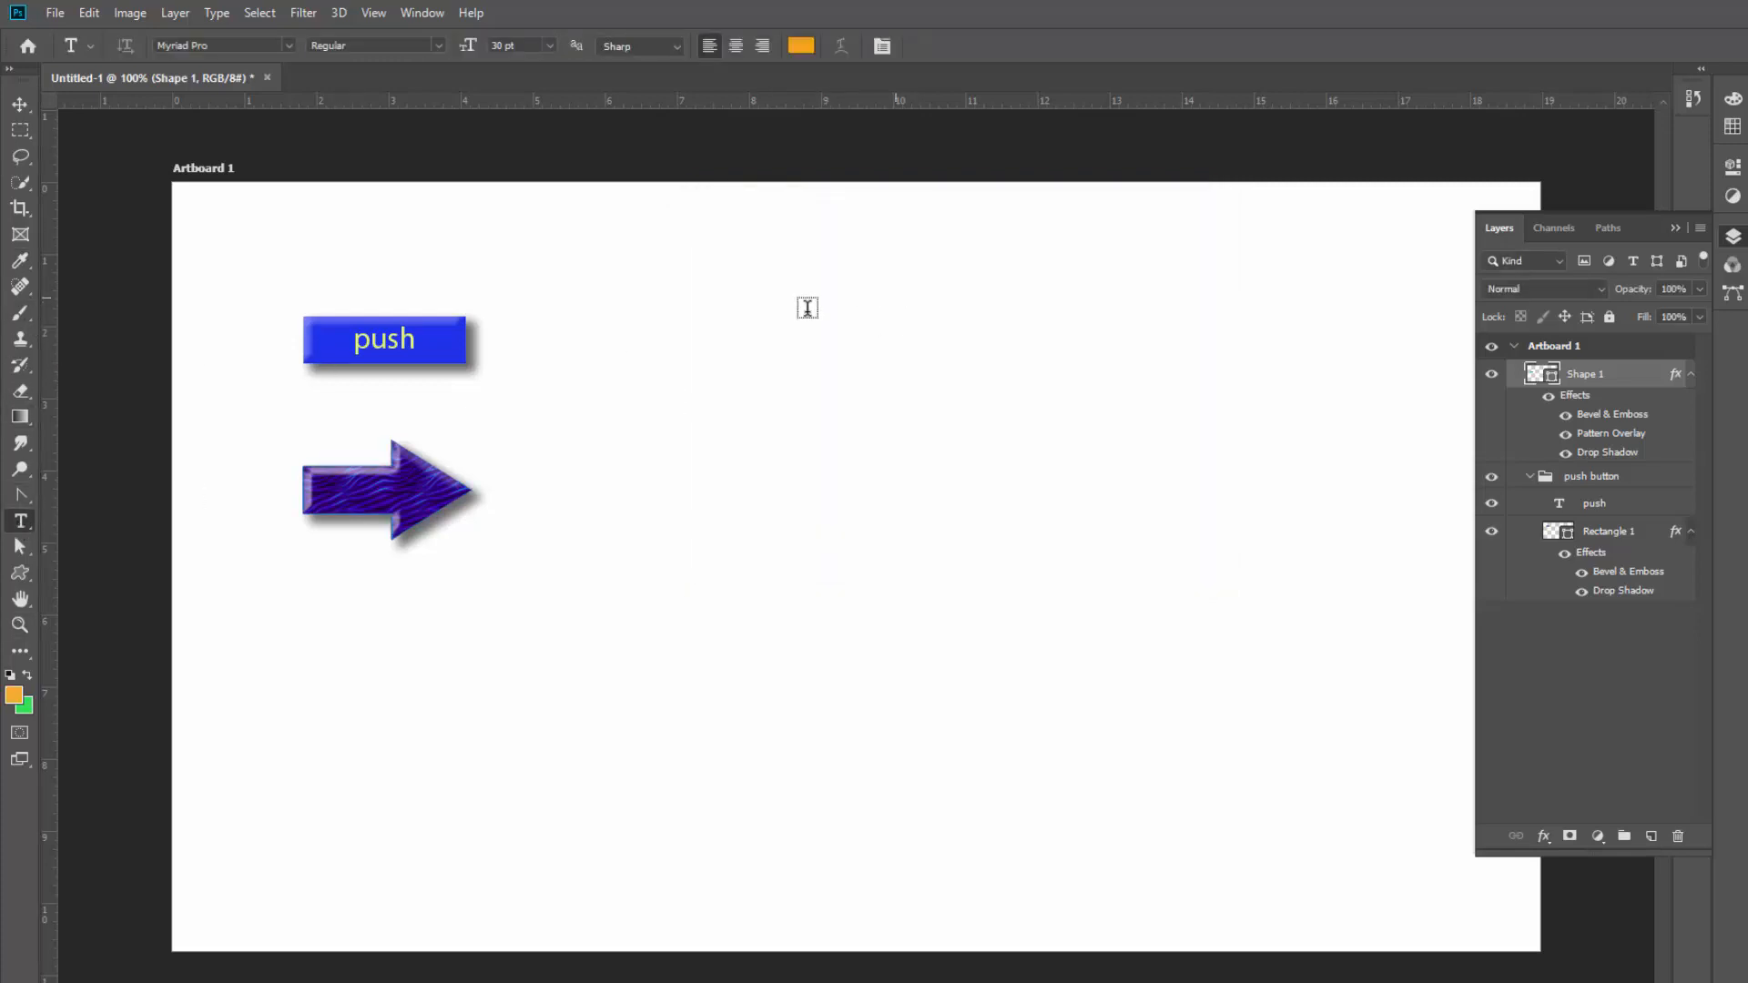
click(602, 356)
text(click this)
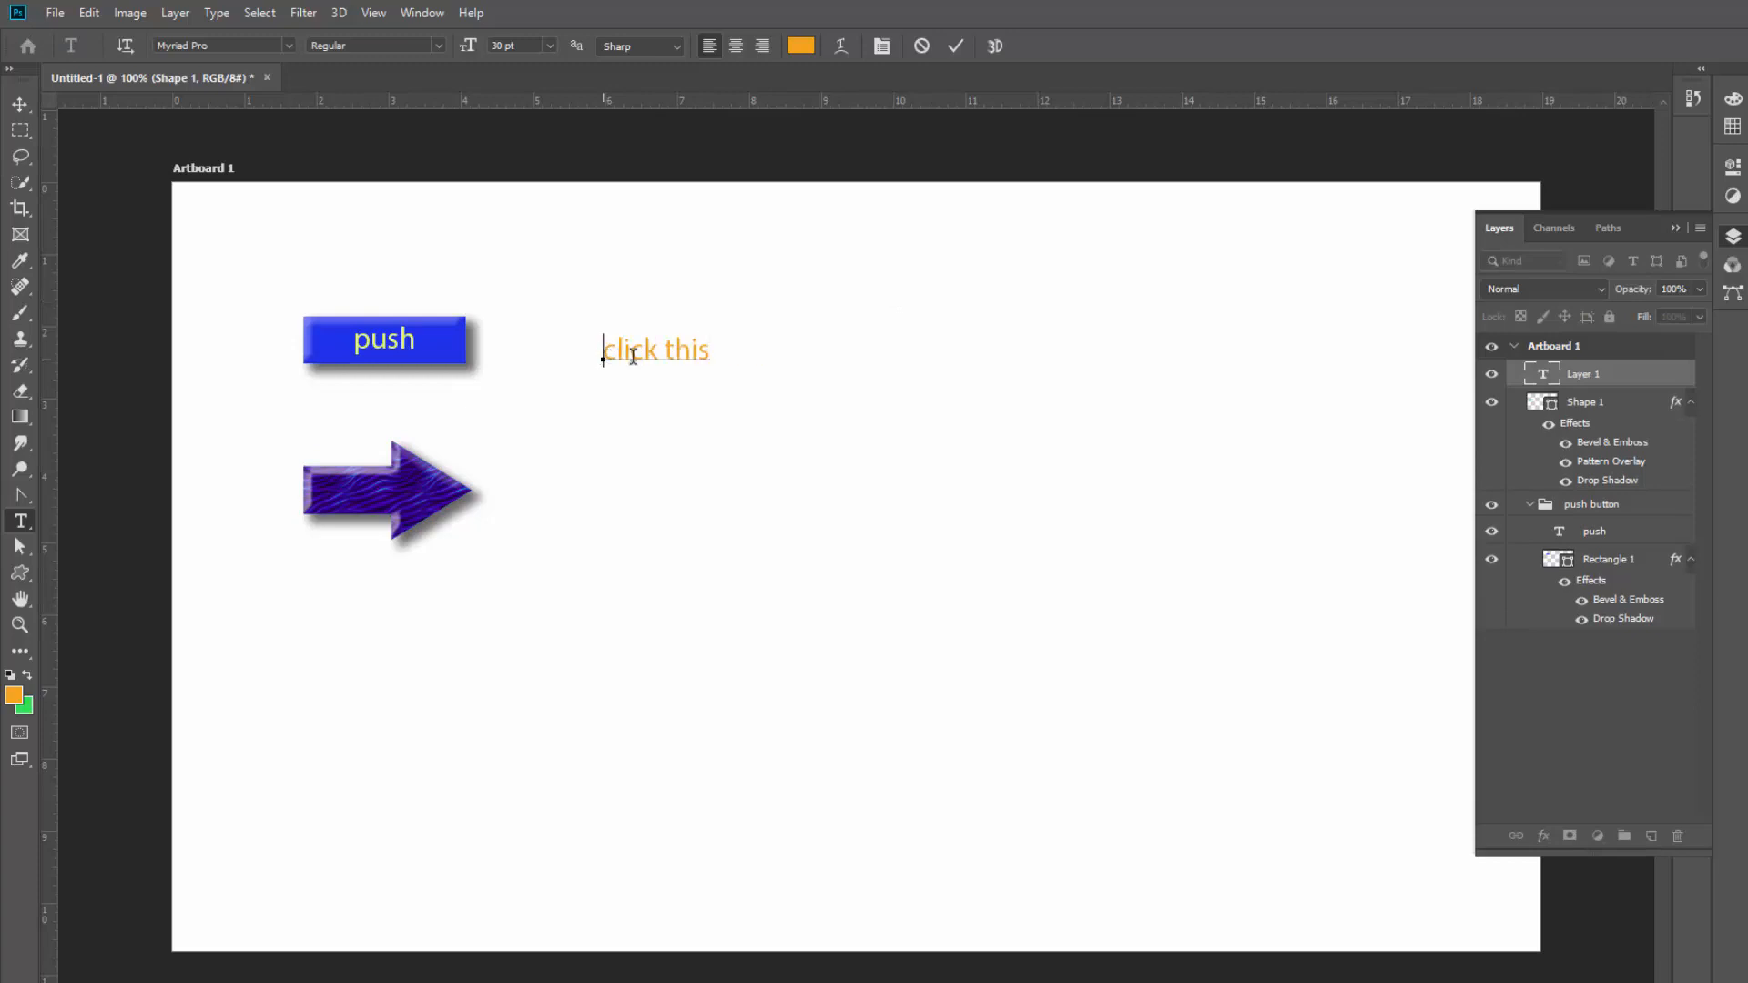
Browse the font list for the "click this" text and change its font to Impact.
drag(634, 356, 705, 354)
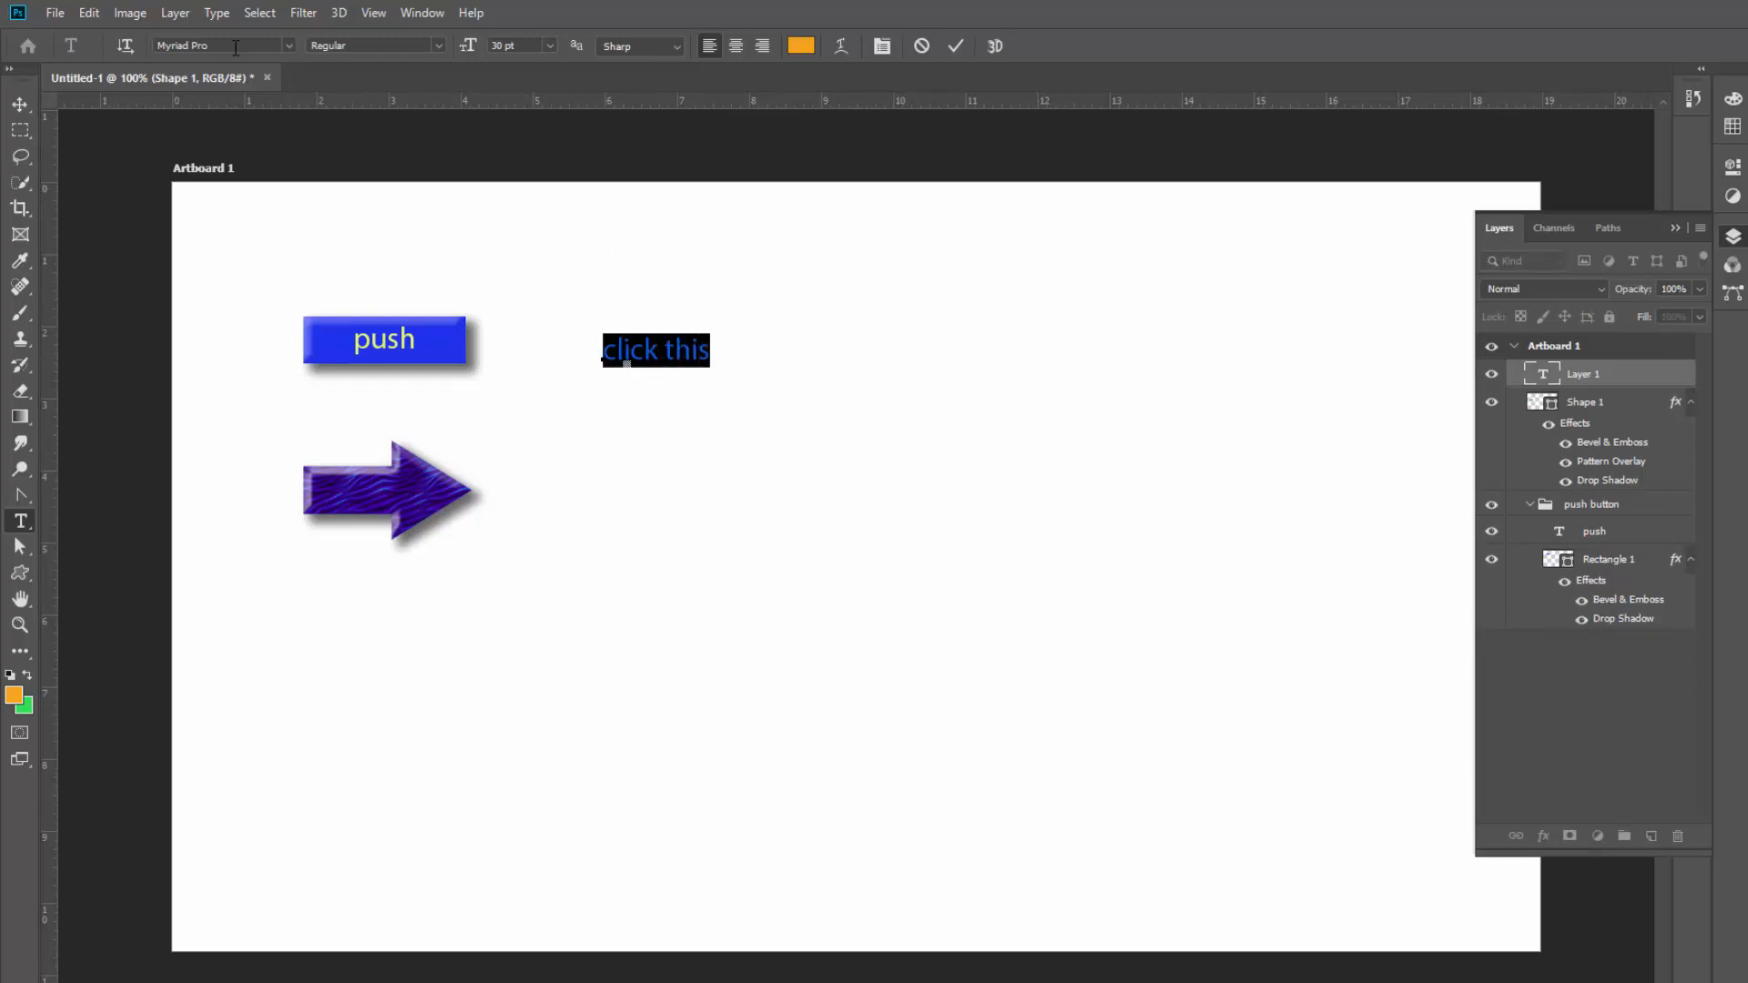
click(288, 45)
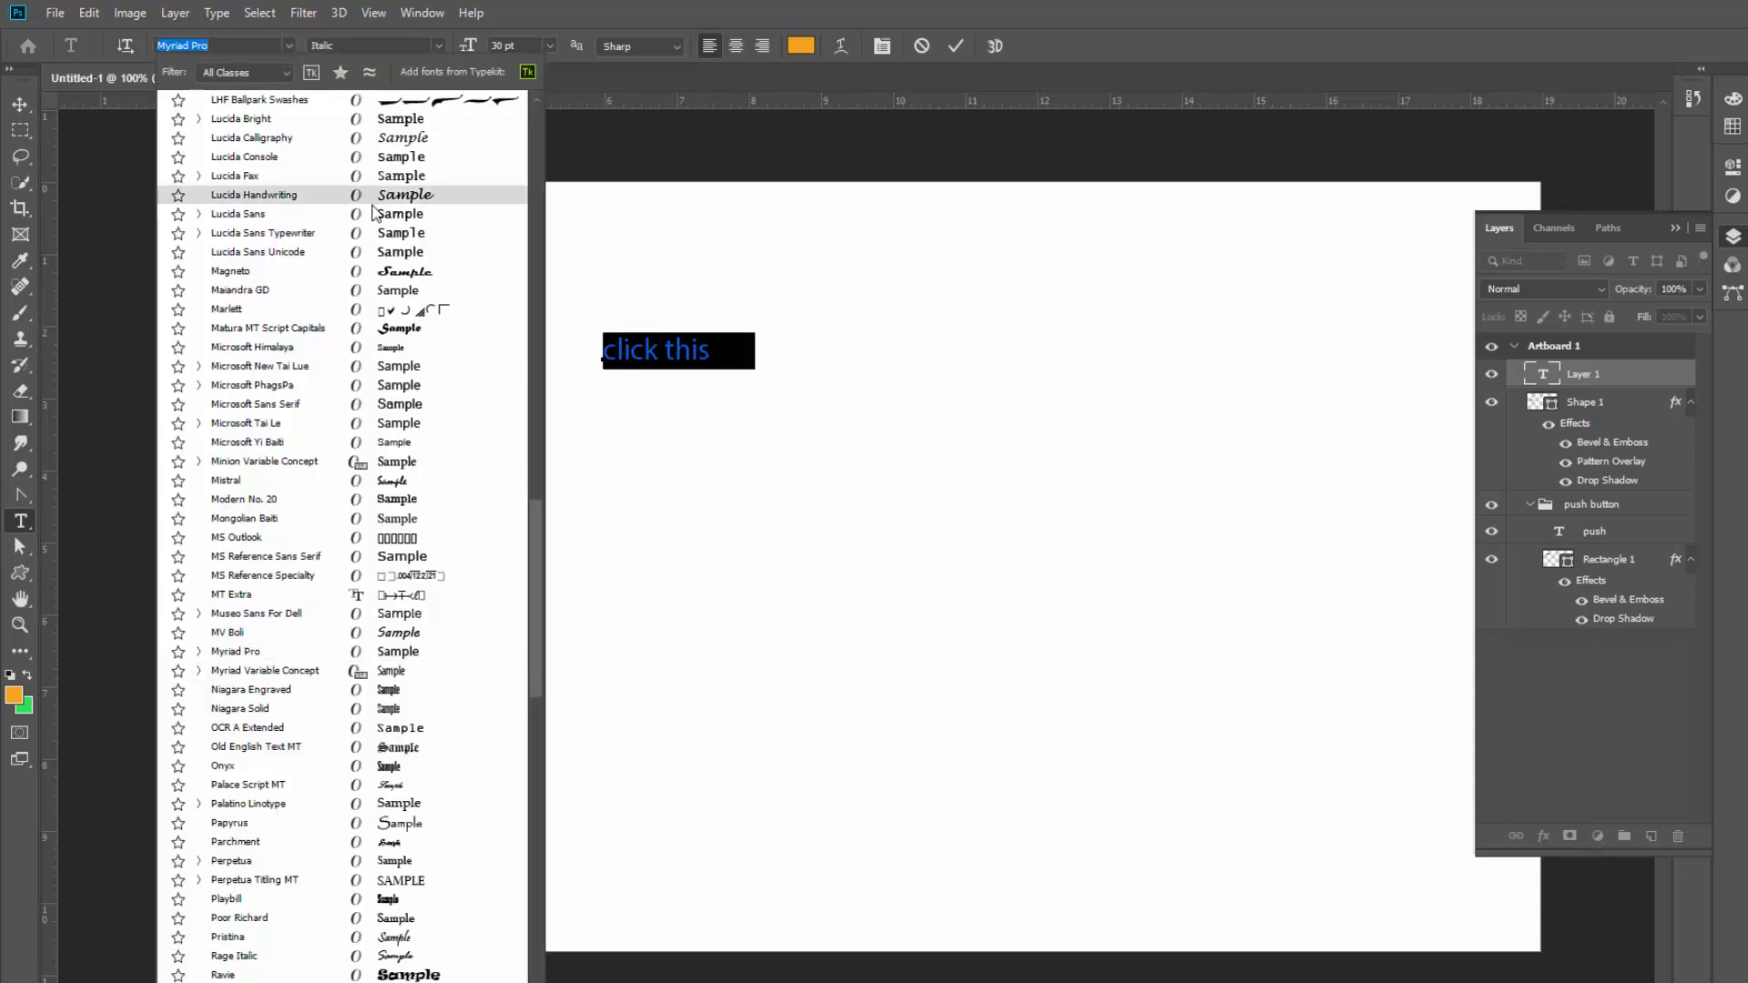
scroll(426, 264, down, 9)
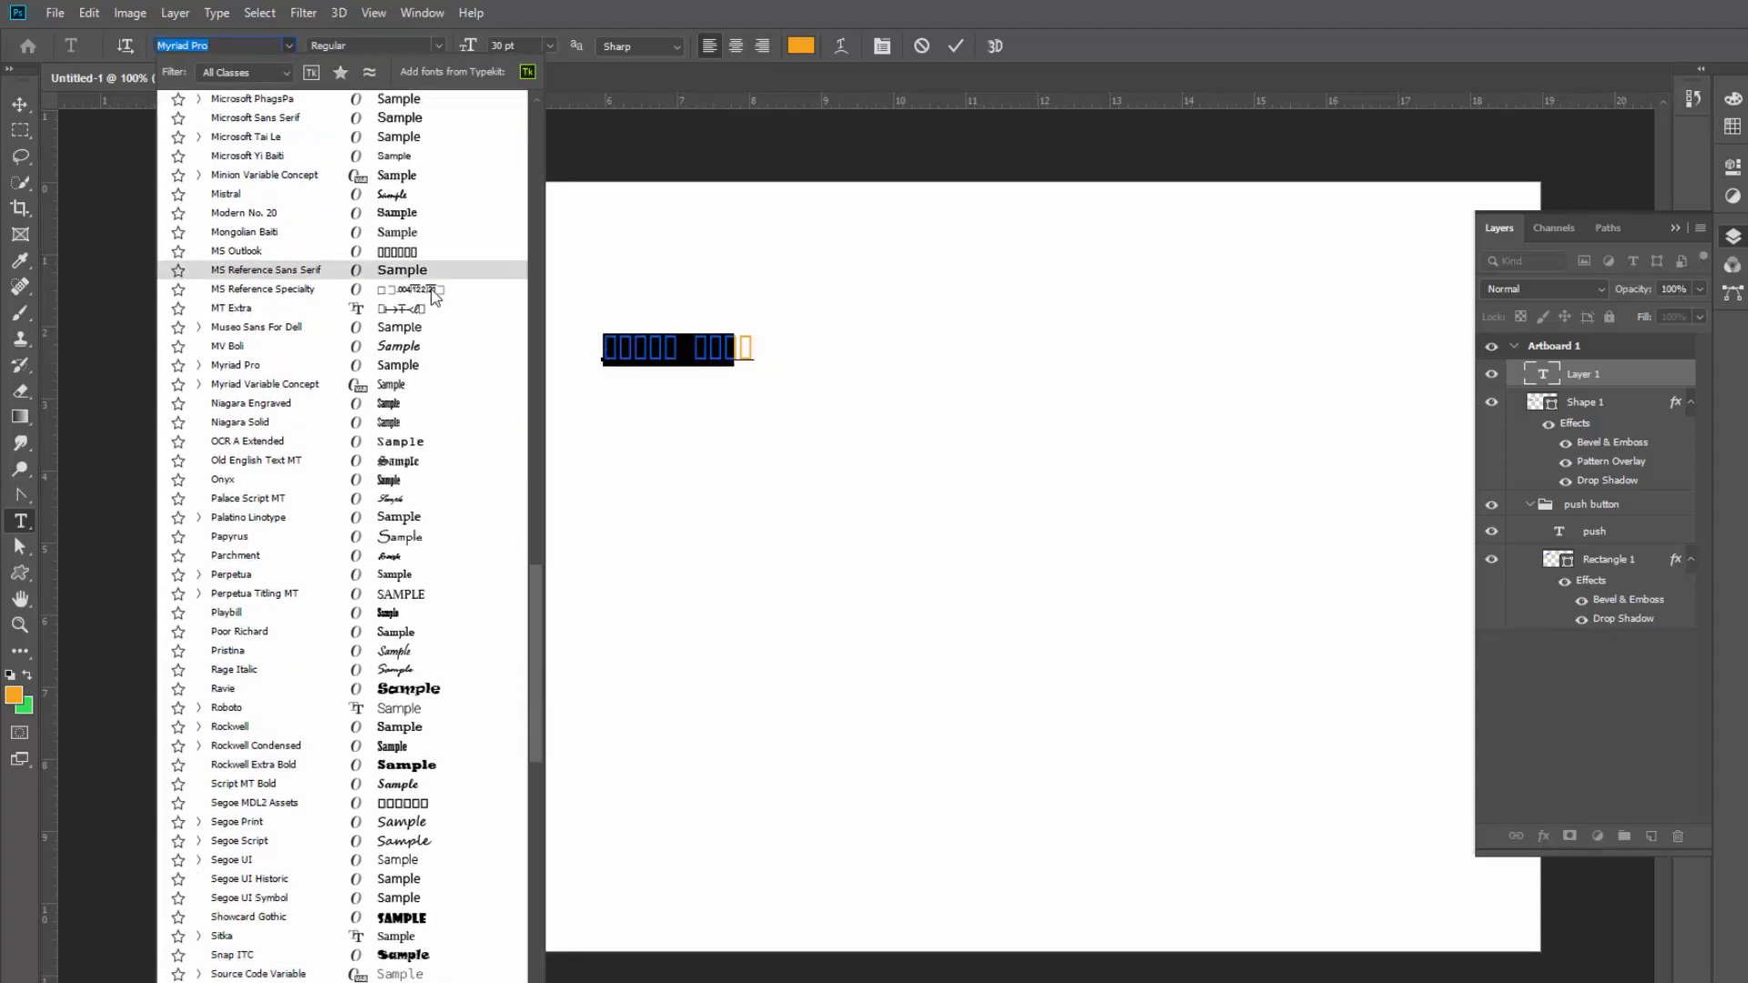
scroll(465, 373, down, 6)
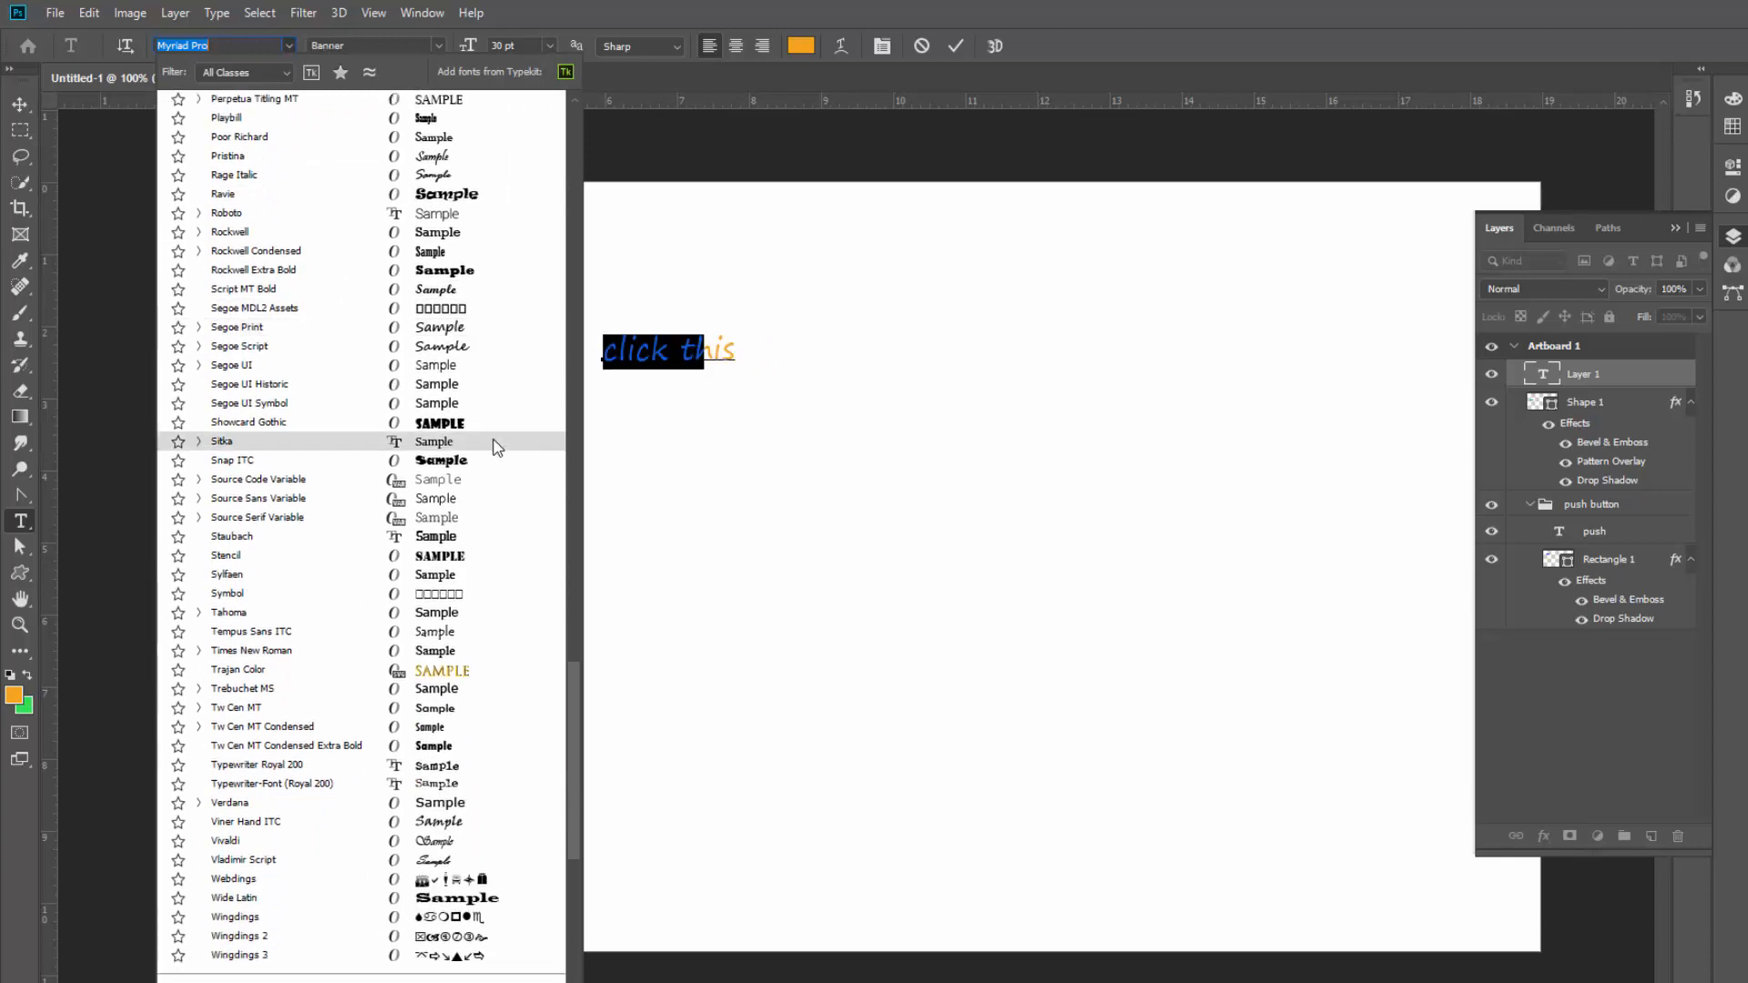
scroll(499, 448, down, 3)
scroll(487, 437, up, 5)
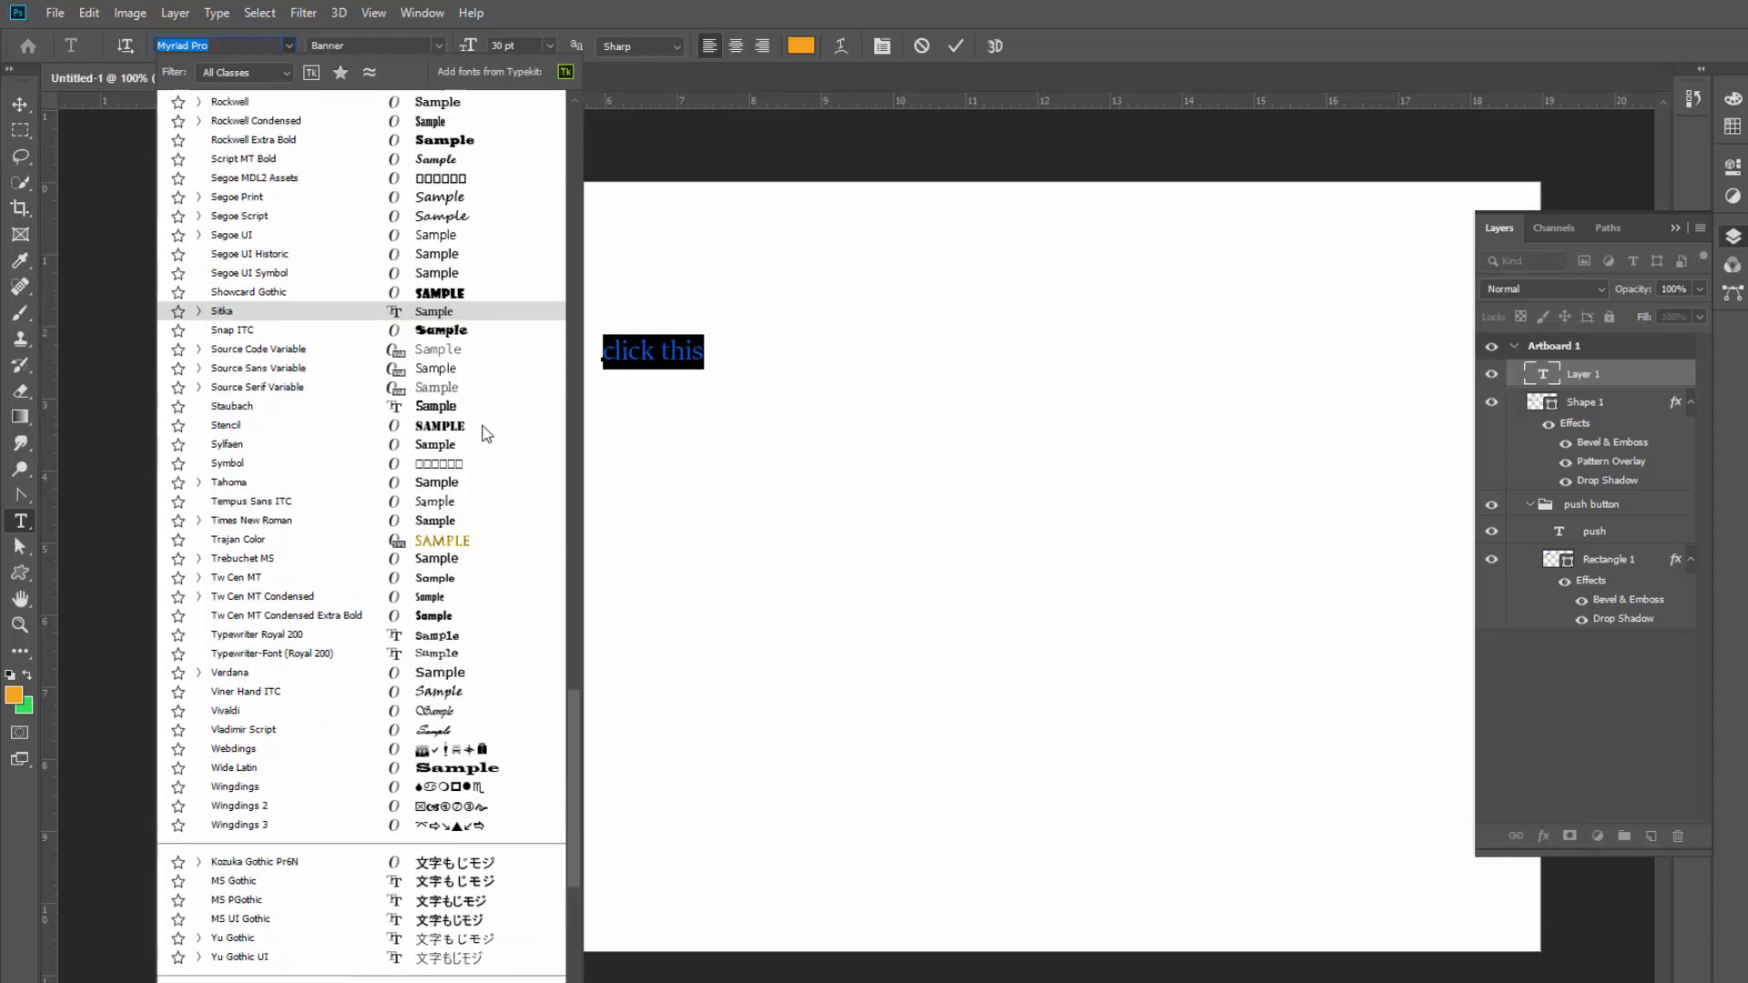
scroll(486, 434, up, 3)
scroll(487, 435, up, 8)
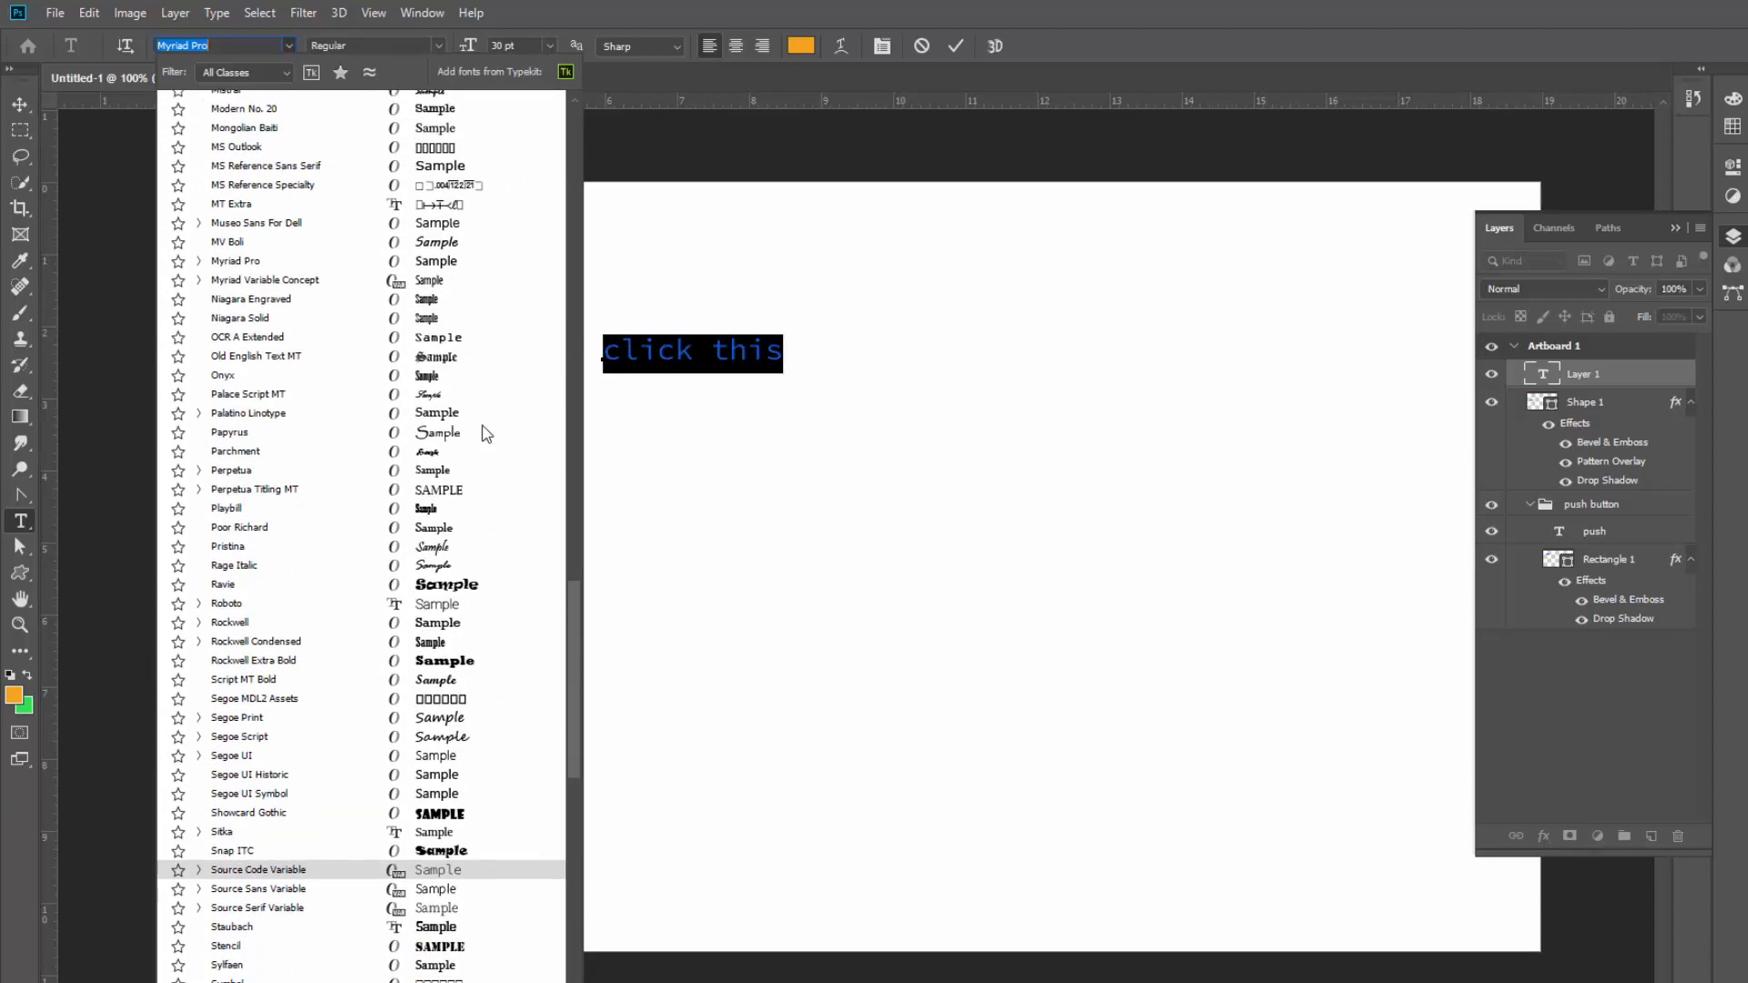
scroll(484, 423, up, 11)
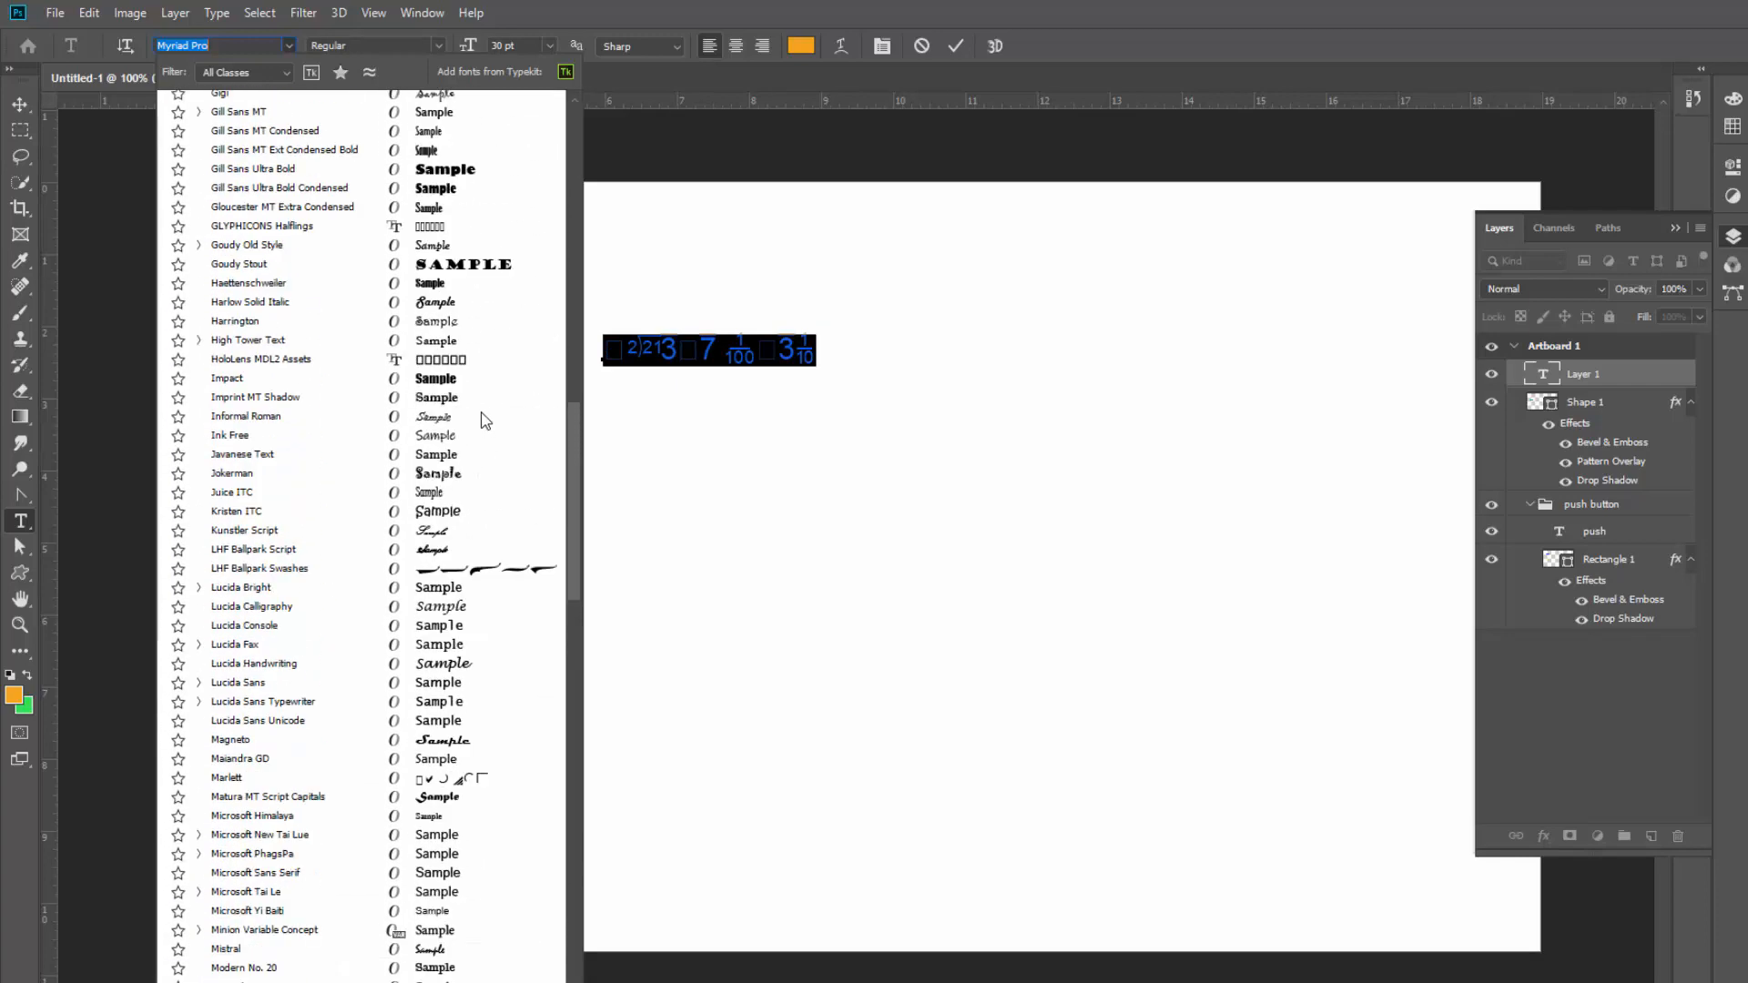
click(448, 381)
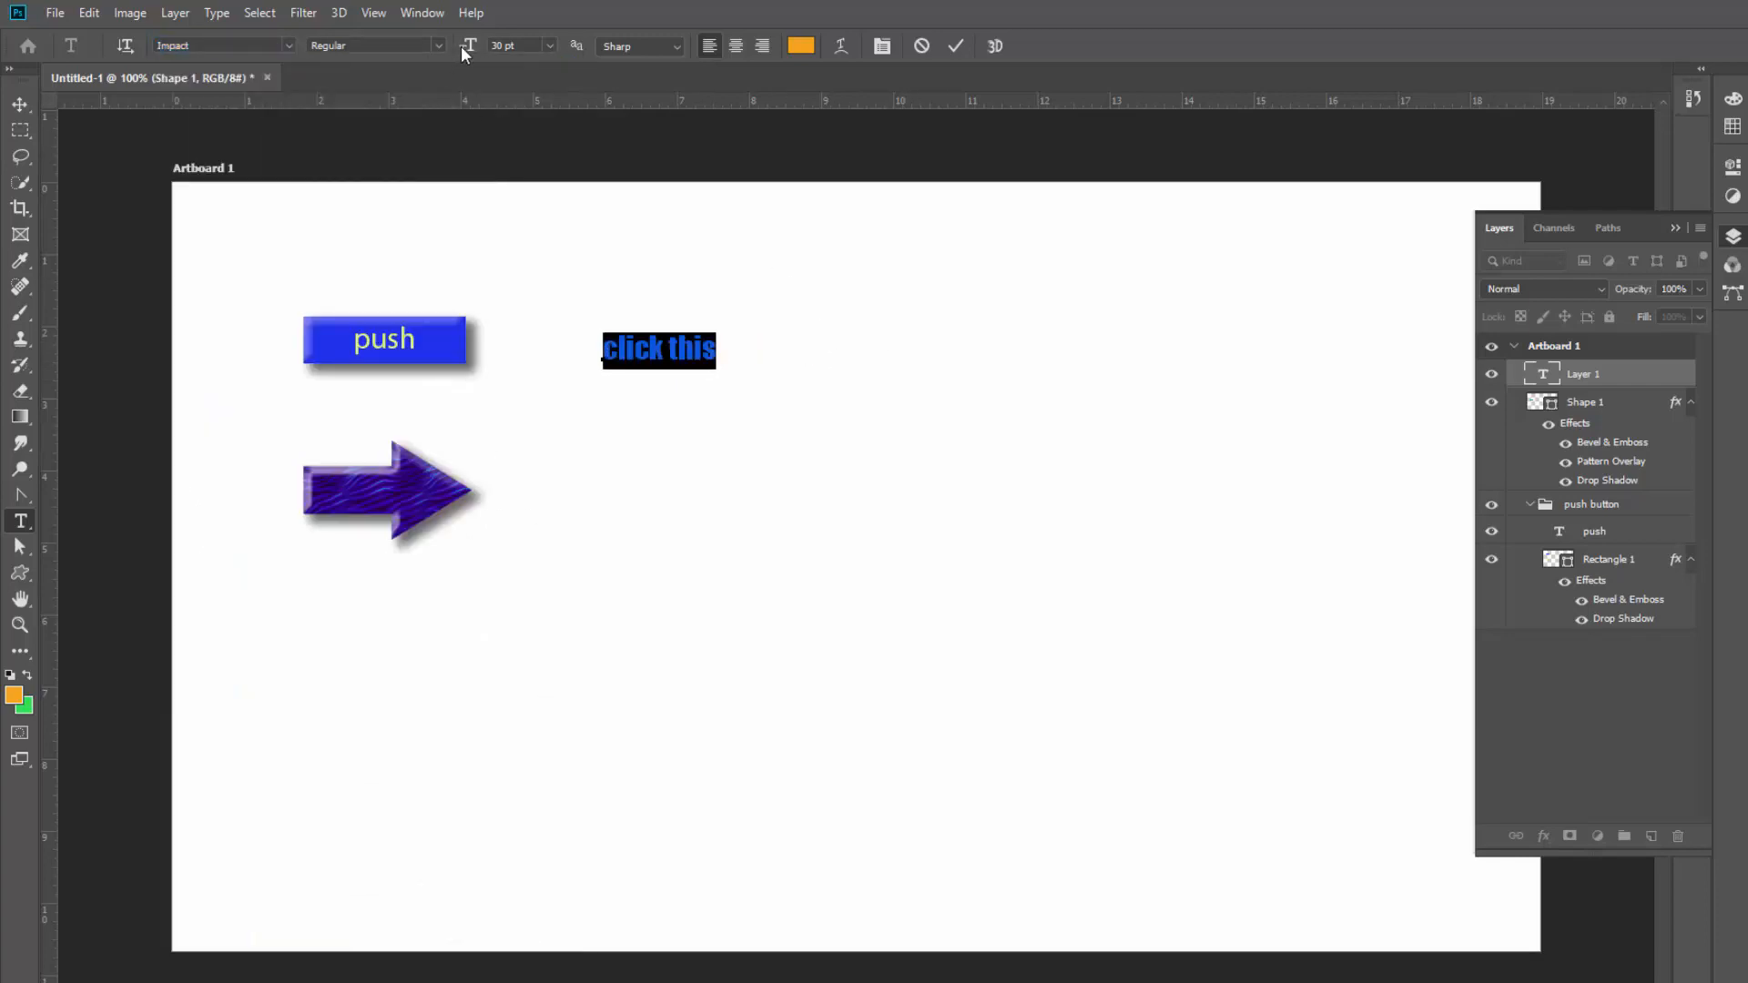
Set the "click this" text size to 60 pt and move it slightly closer to the push button.
click(550, 46)
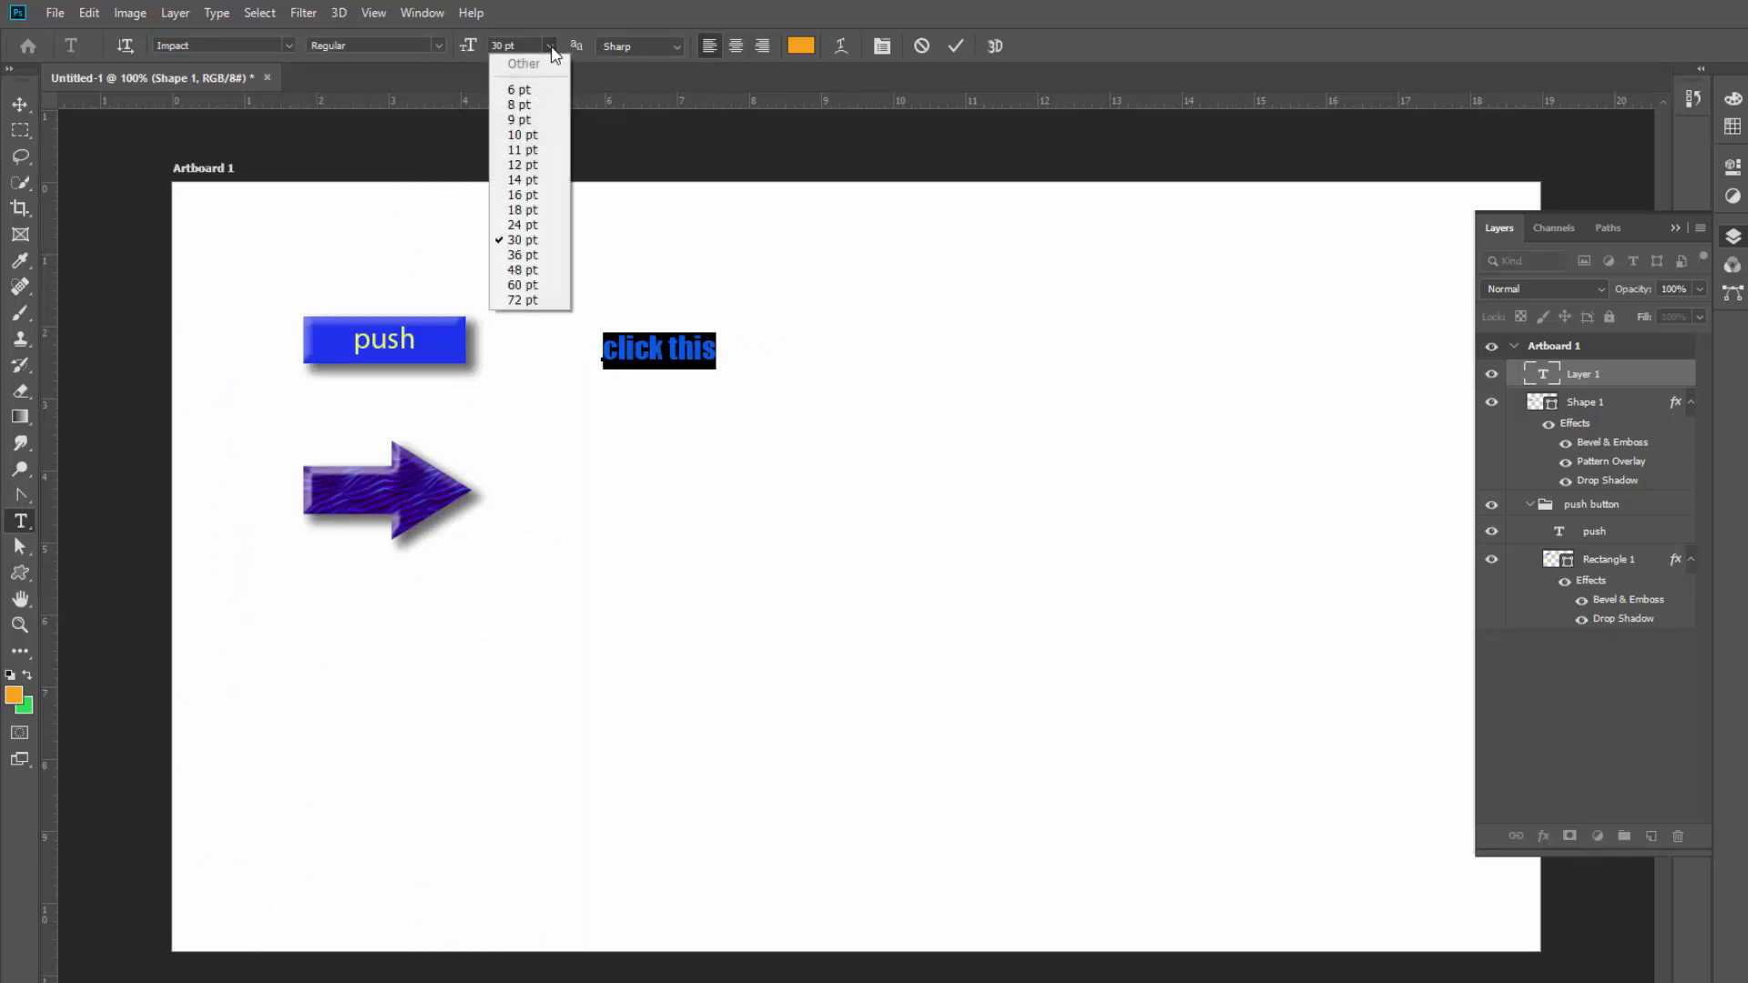
click(537, 288)
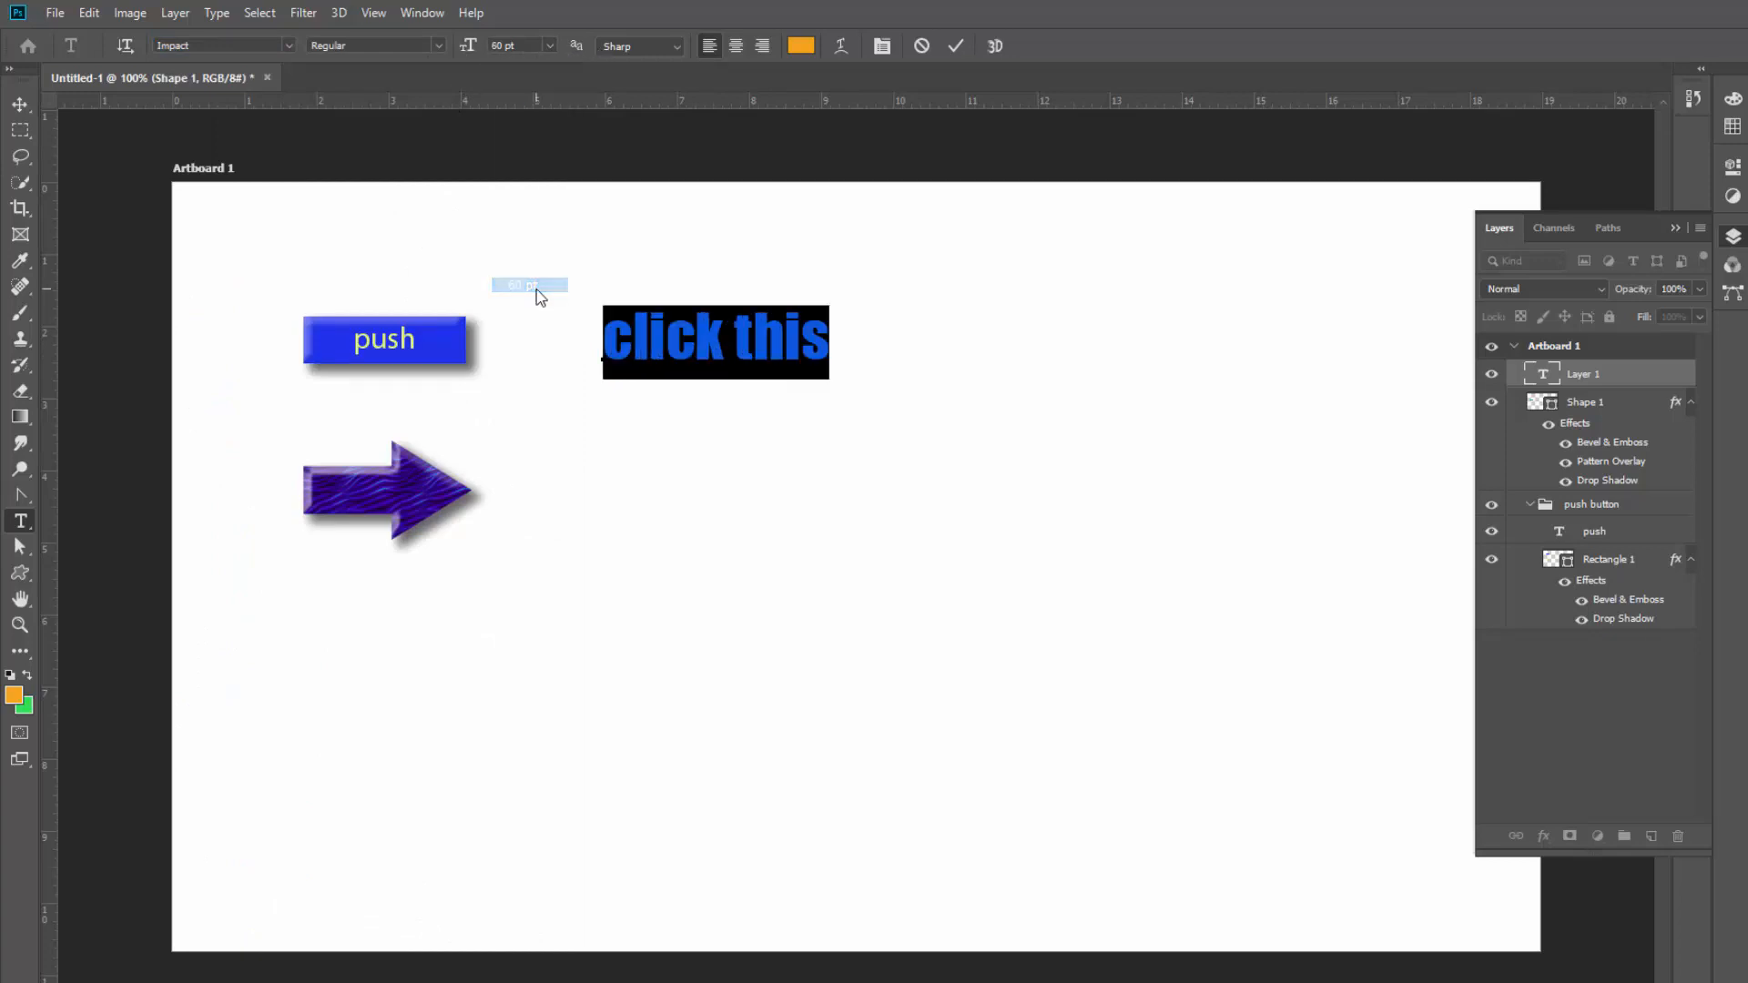
click(20, 104)
drag(702, 351, 685, 359)
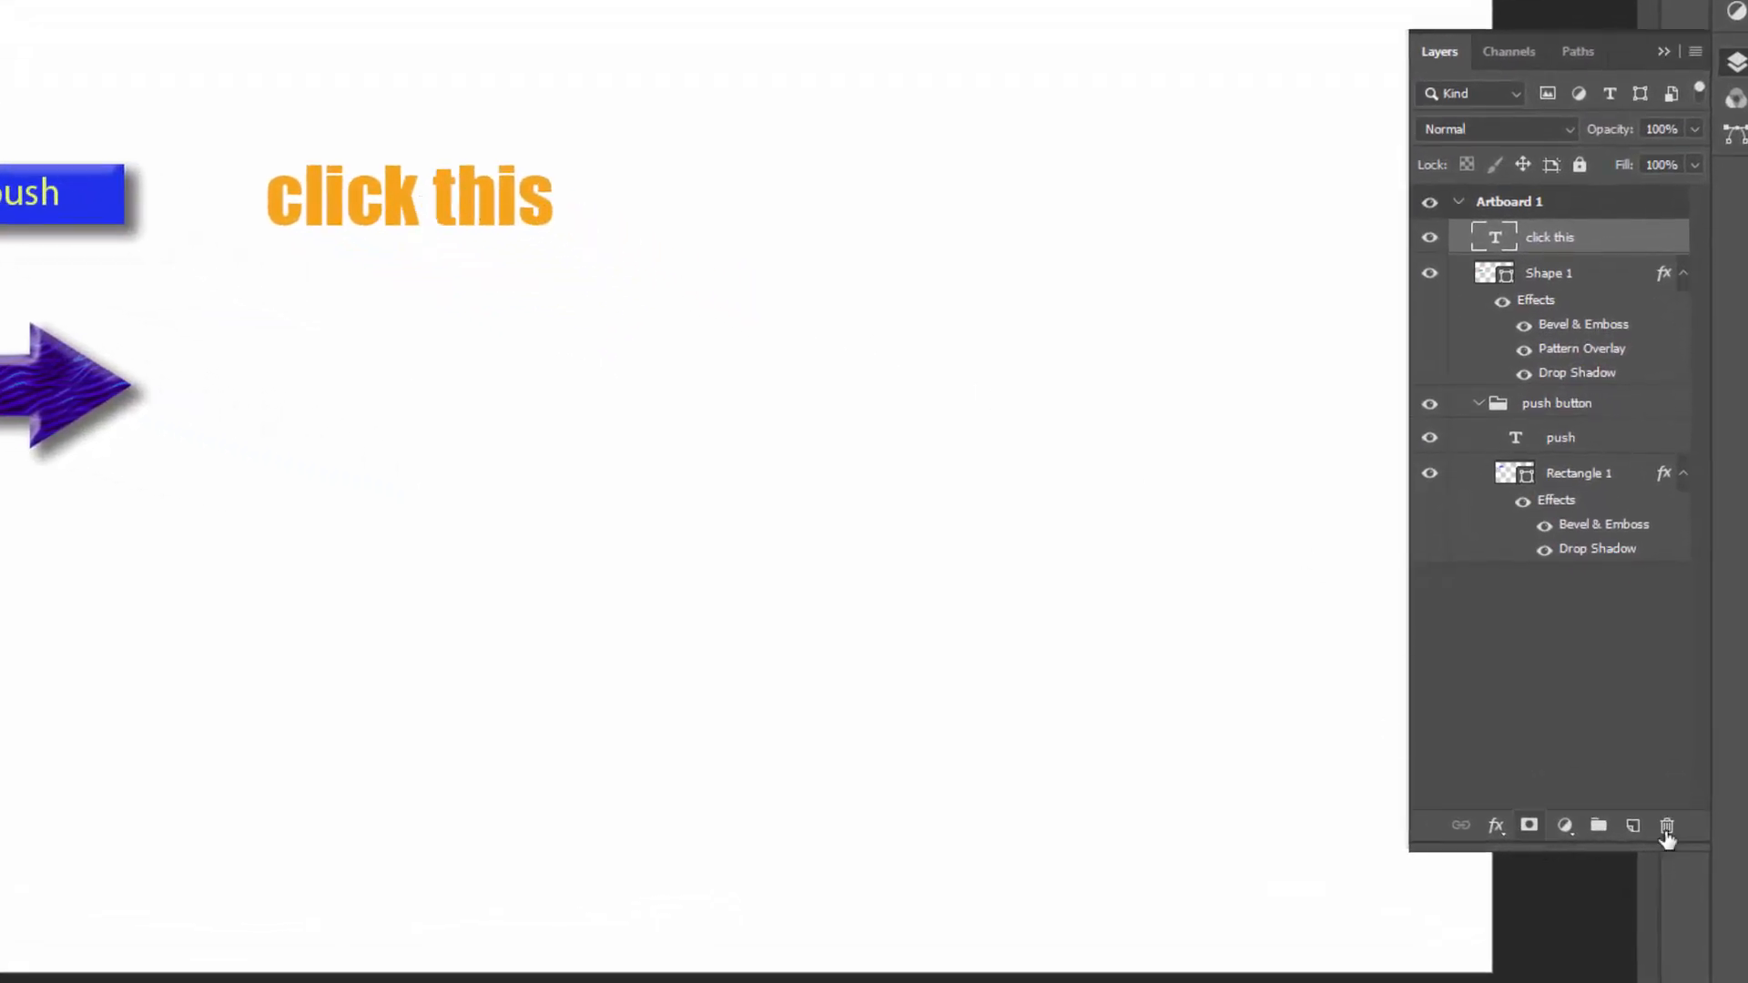
Add a Stroke effect to the "click this" layer with its position set to Outside.
click(1496, 826)
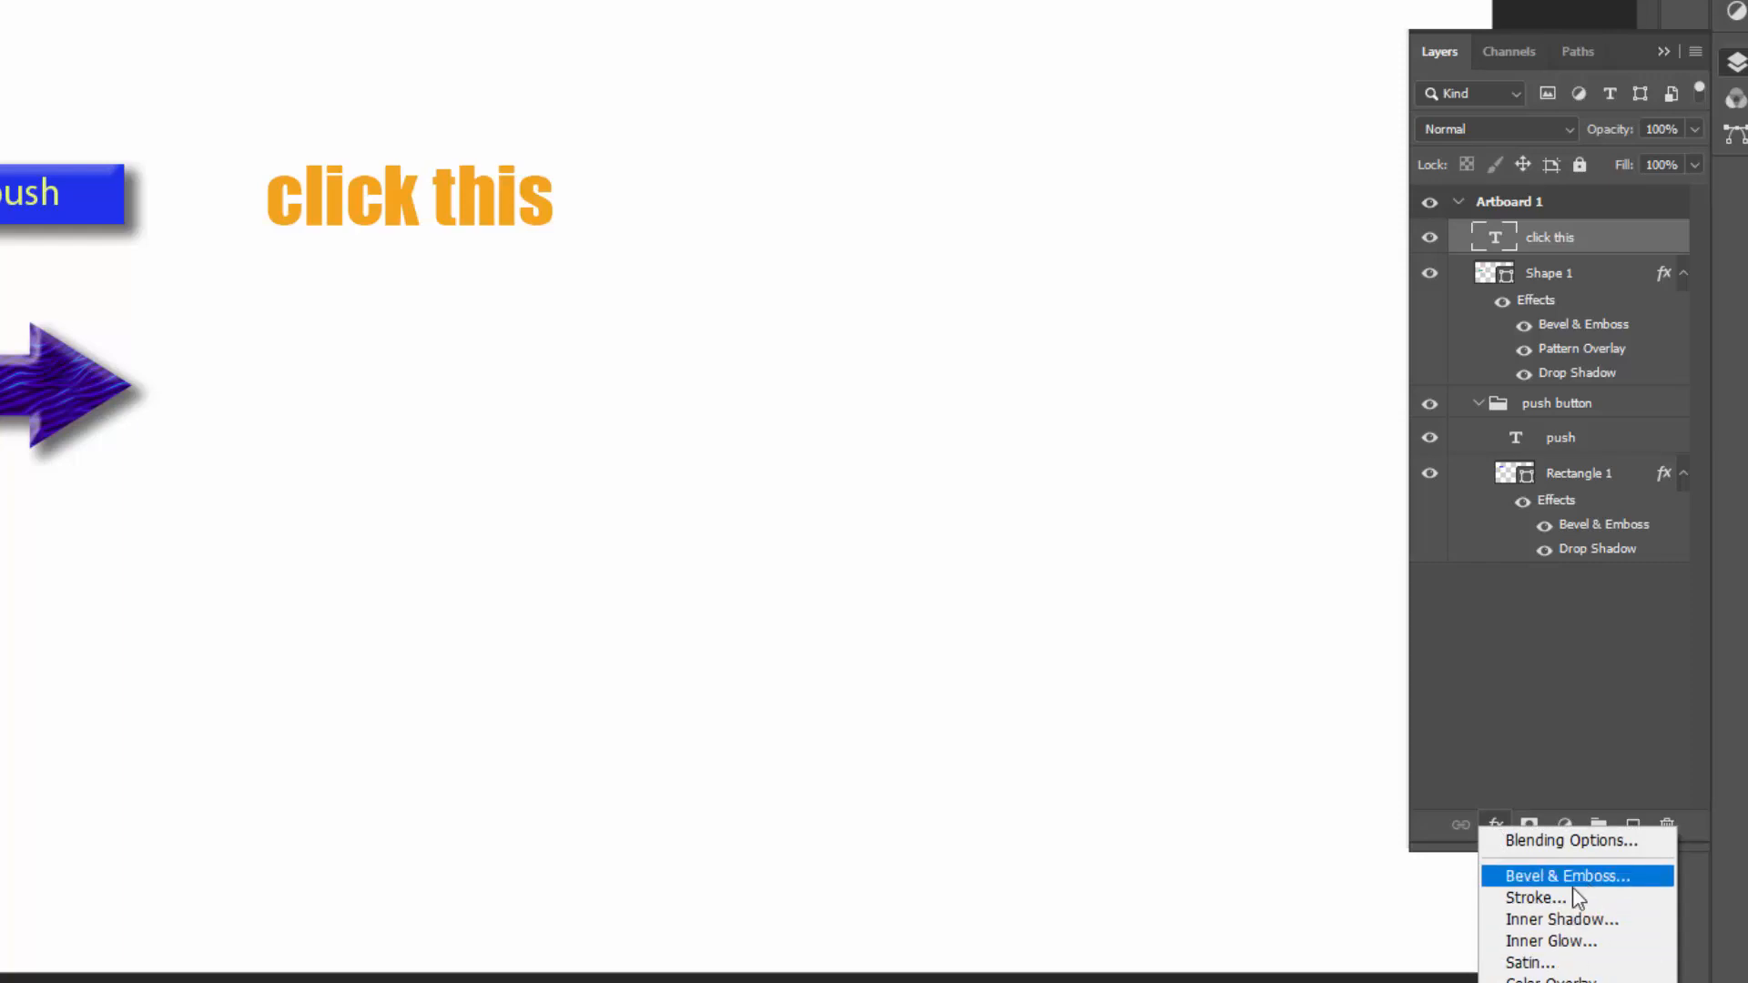
click(1522, 898)
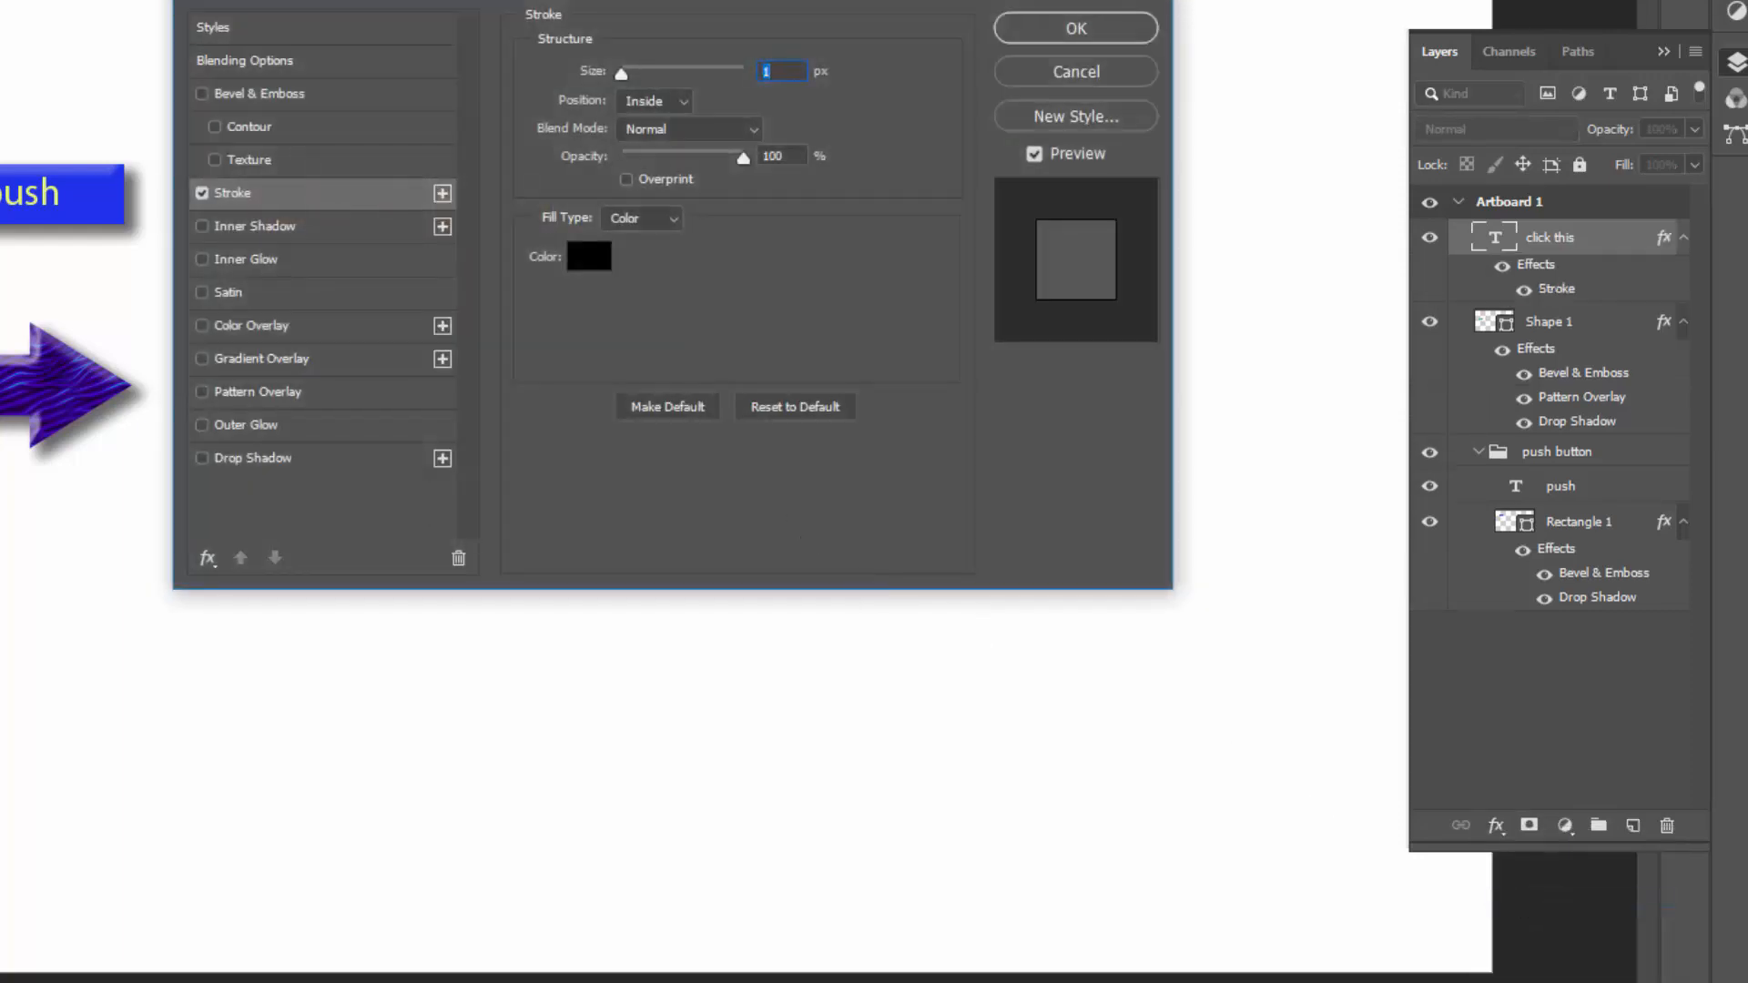
drag(588, 5, 1013, 18)
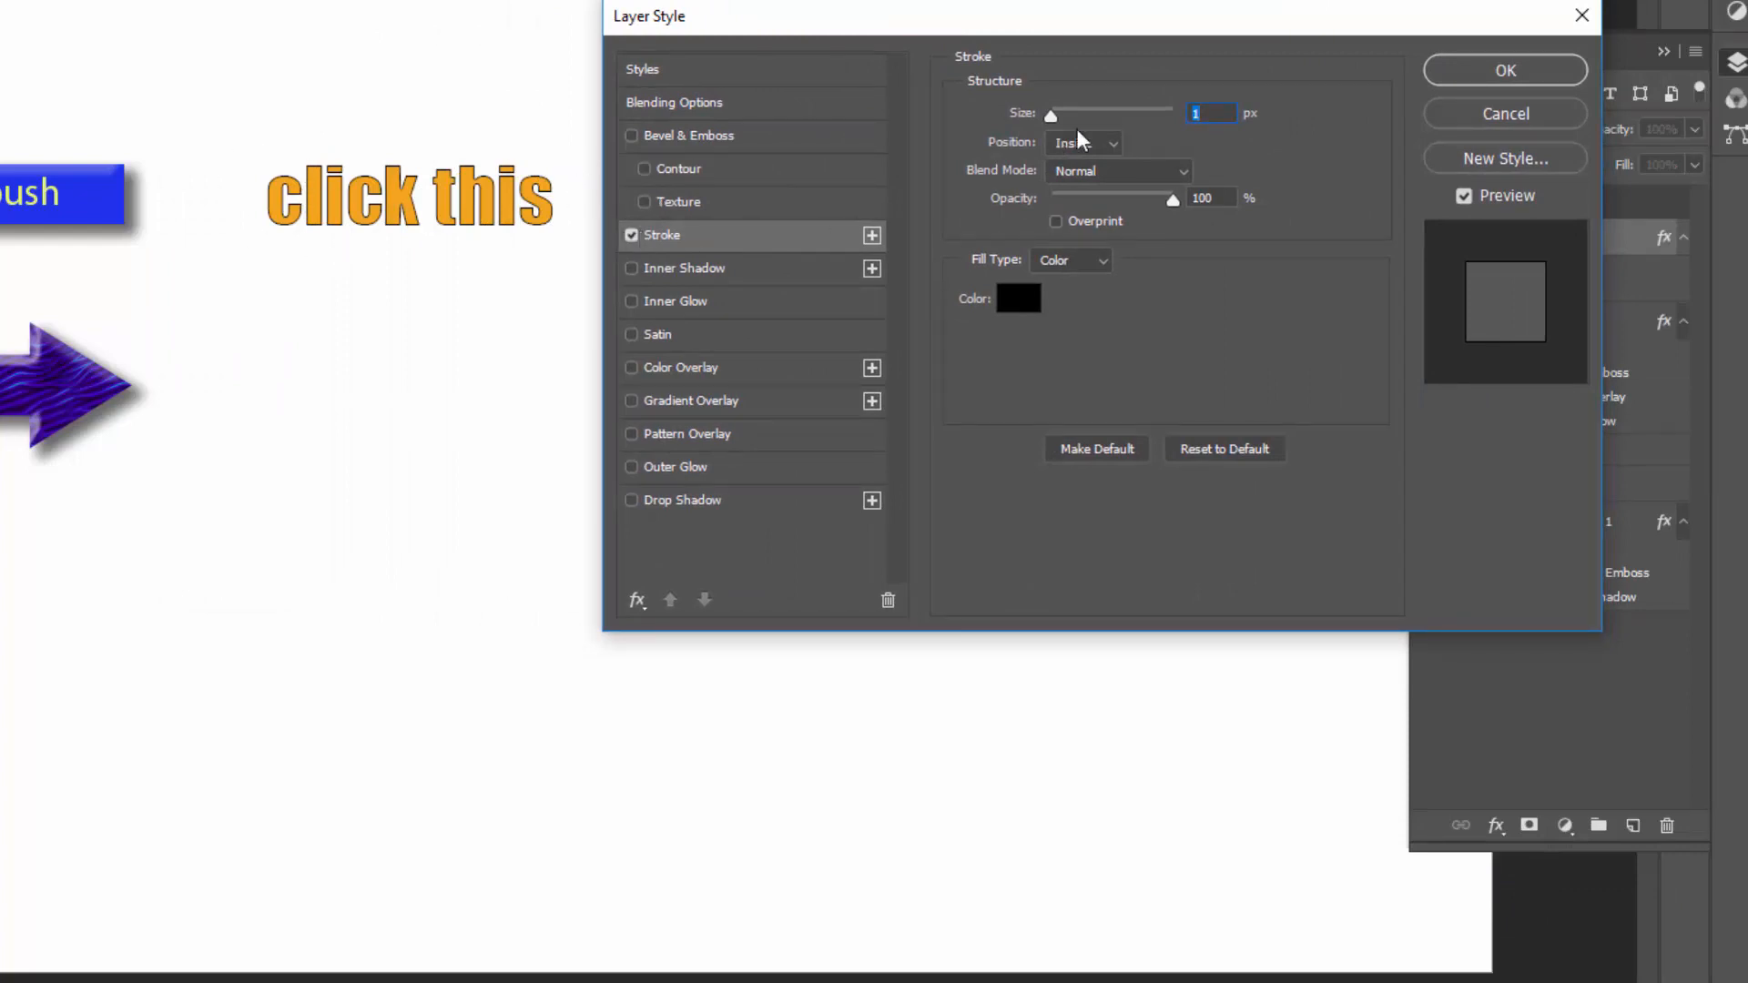
drag(1051, 116, 1051, 128)
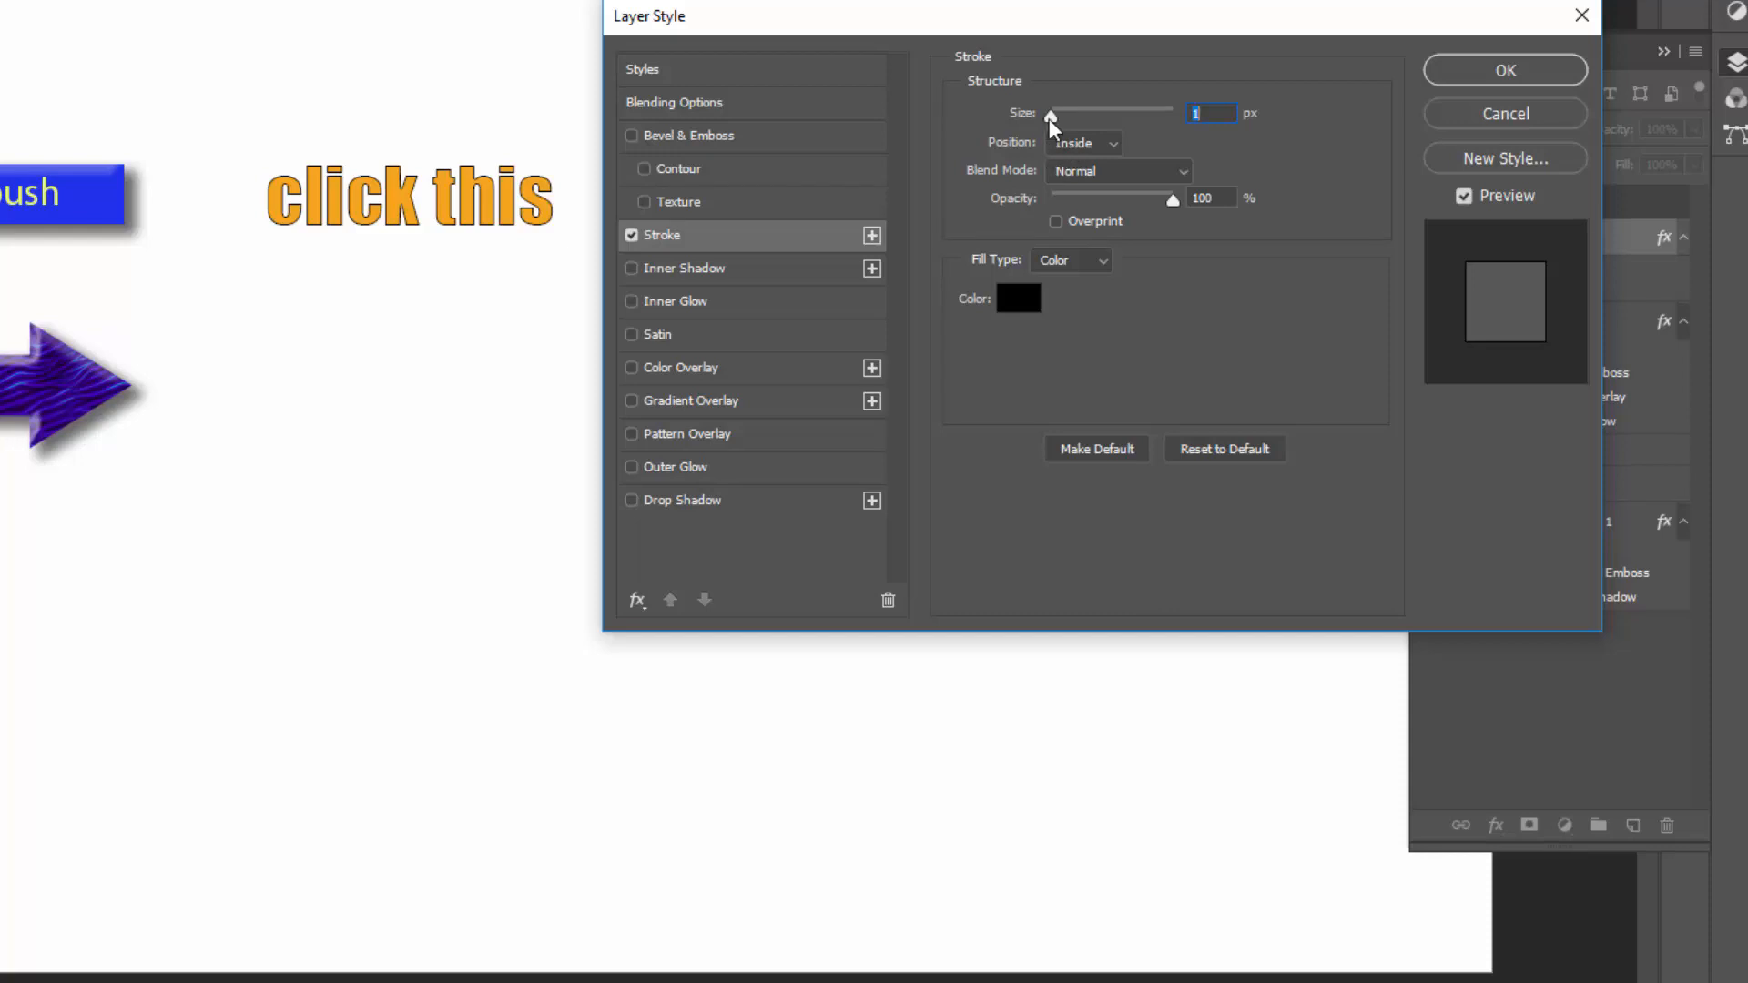
drag(1054, 118, 1048, 118)
click(1113, 145)
click(1114, 173)
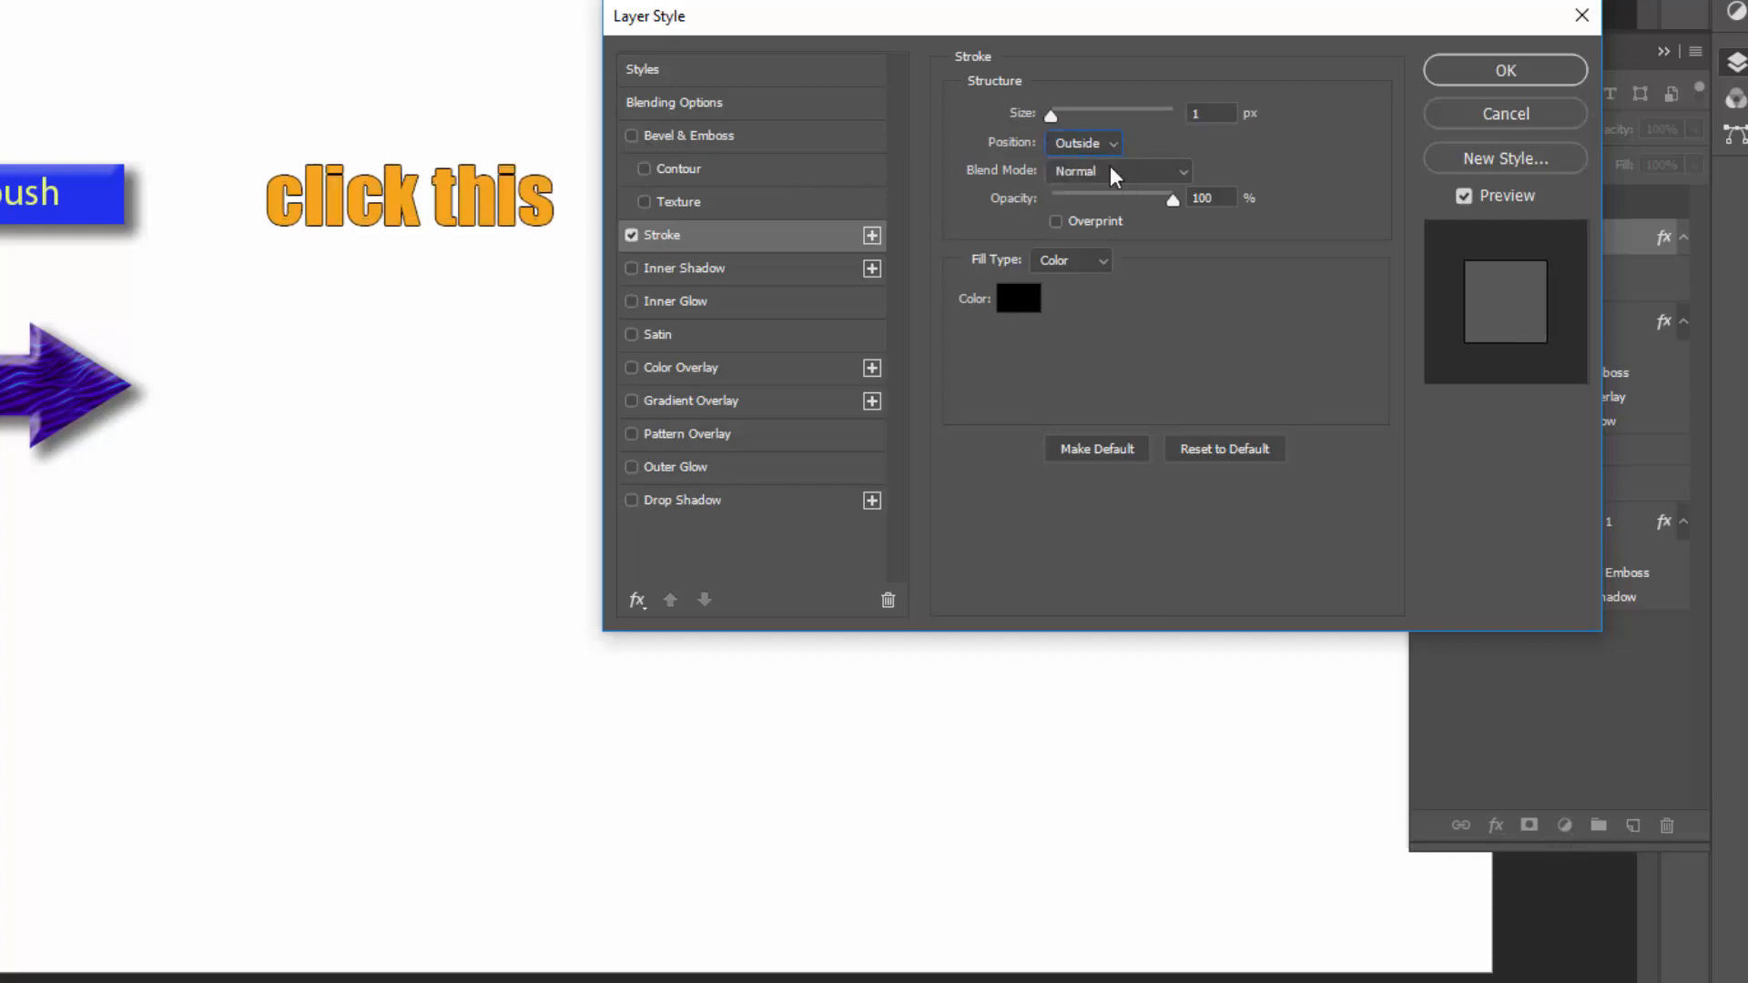
Change the text stroke's colour to dark grey, 424141.
click(1020, 301)
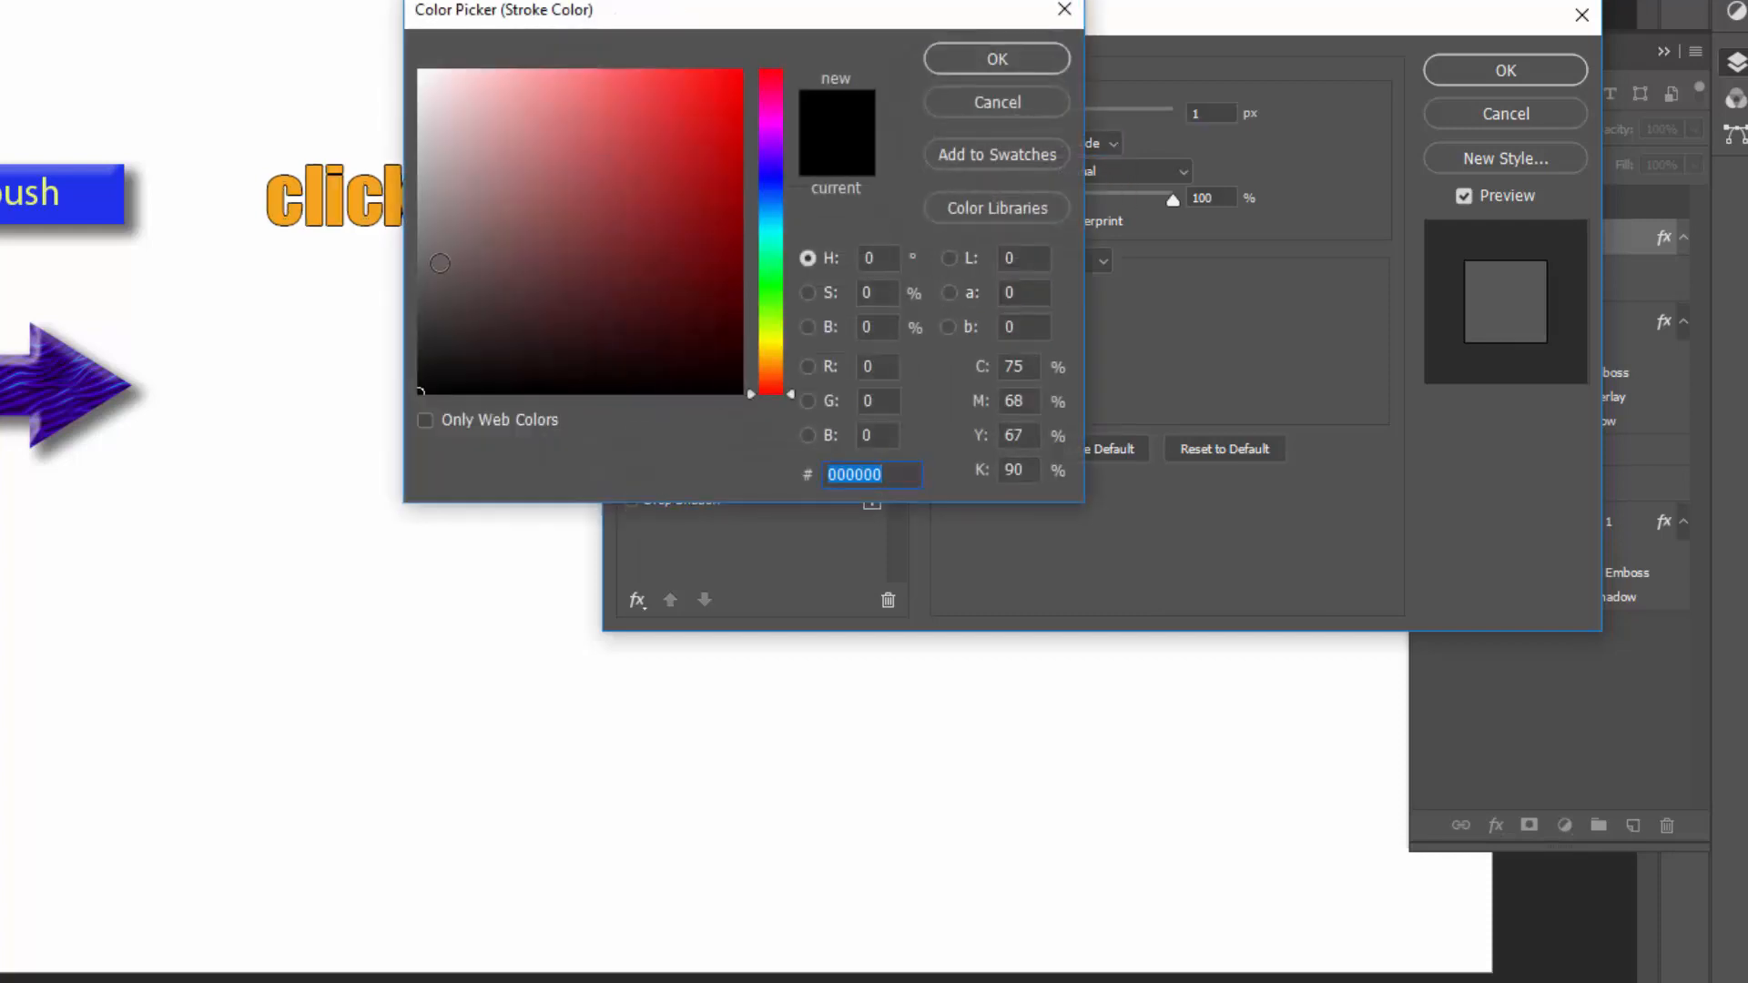
text(424141)
click(1020, 56)
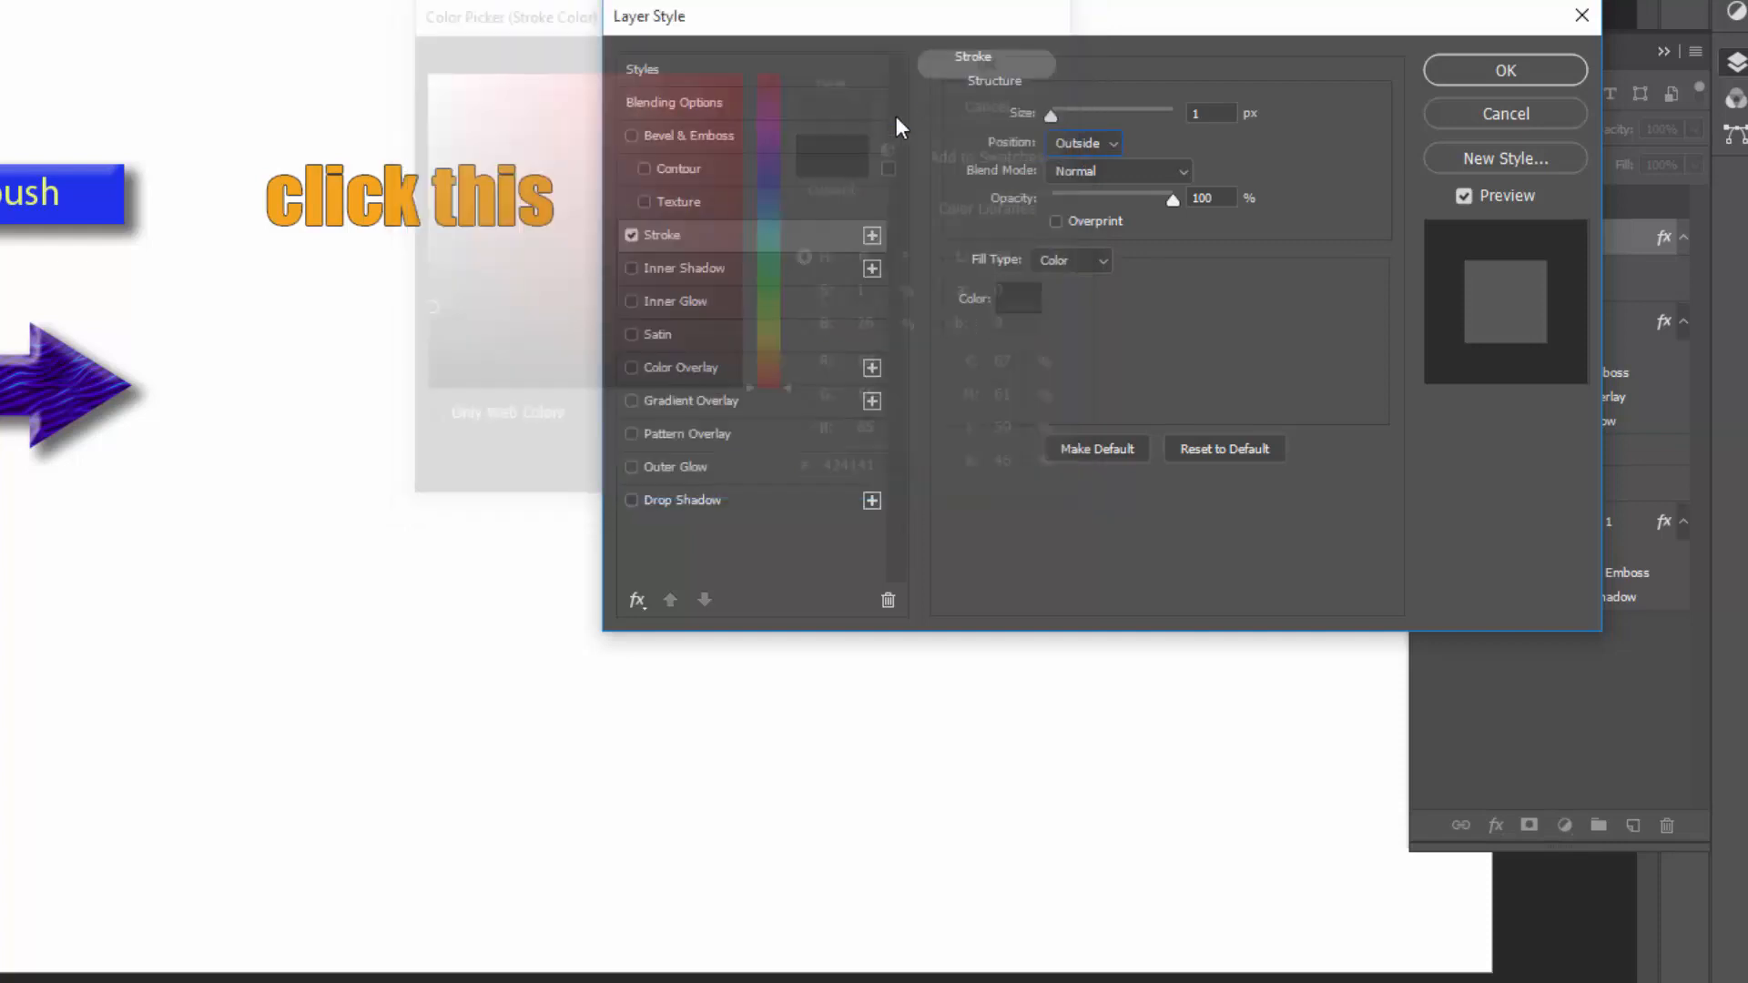
Set the stroke size to 6 px, apply the effect, and nudge the outlined text slightly toward the push button.
mouse_move(1056, 118)
mouse_down()
mouse_move(1138, 113)
mouse_move(1057, 113)
mouse_up()
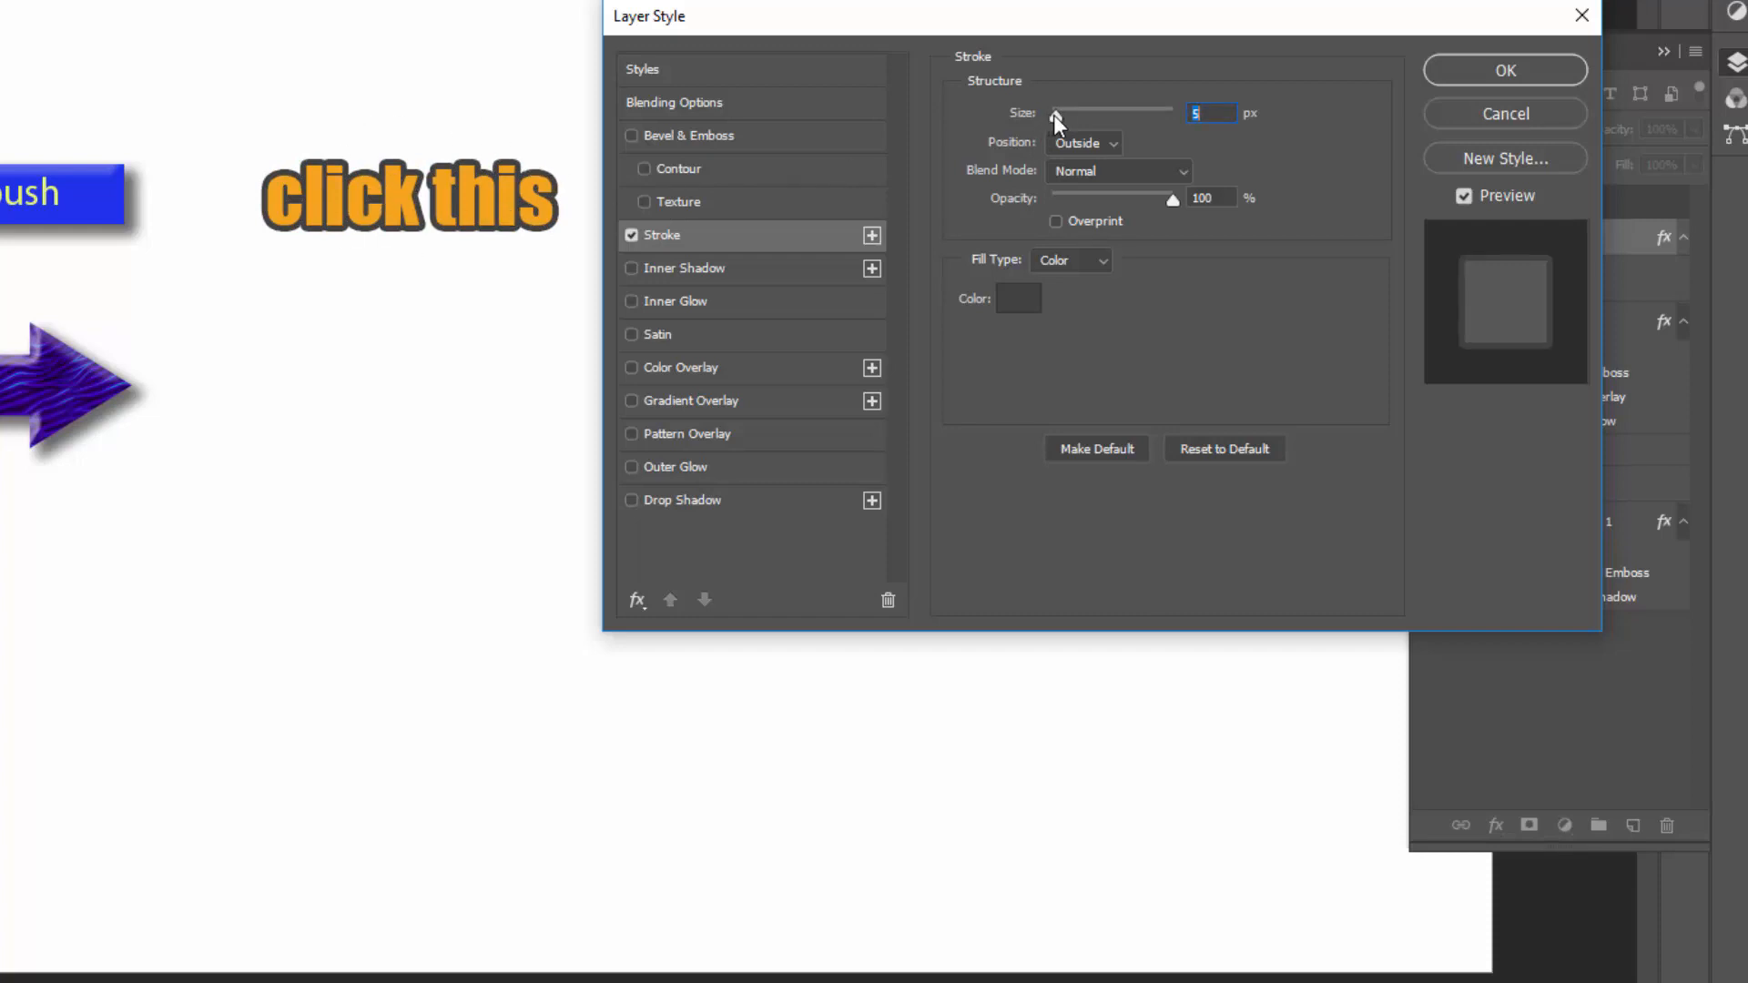
drag(1052, 115, 1058, 114)
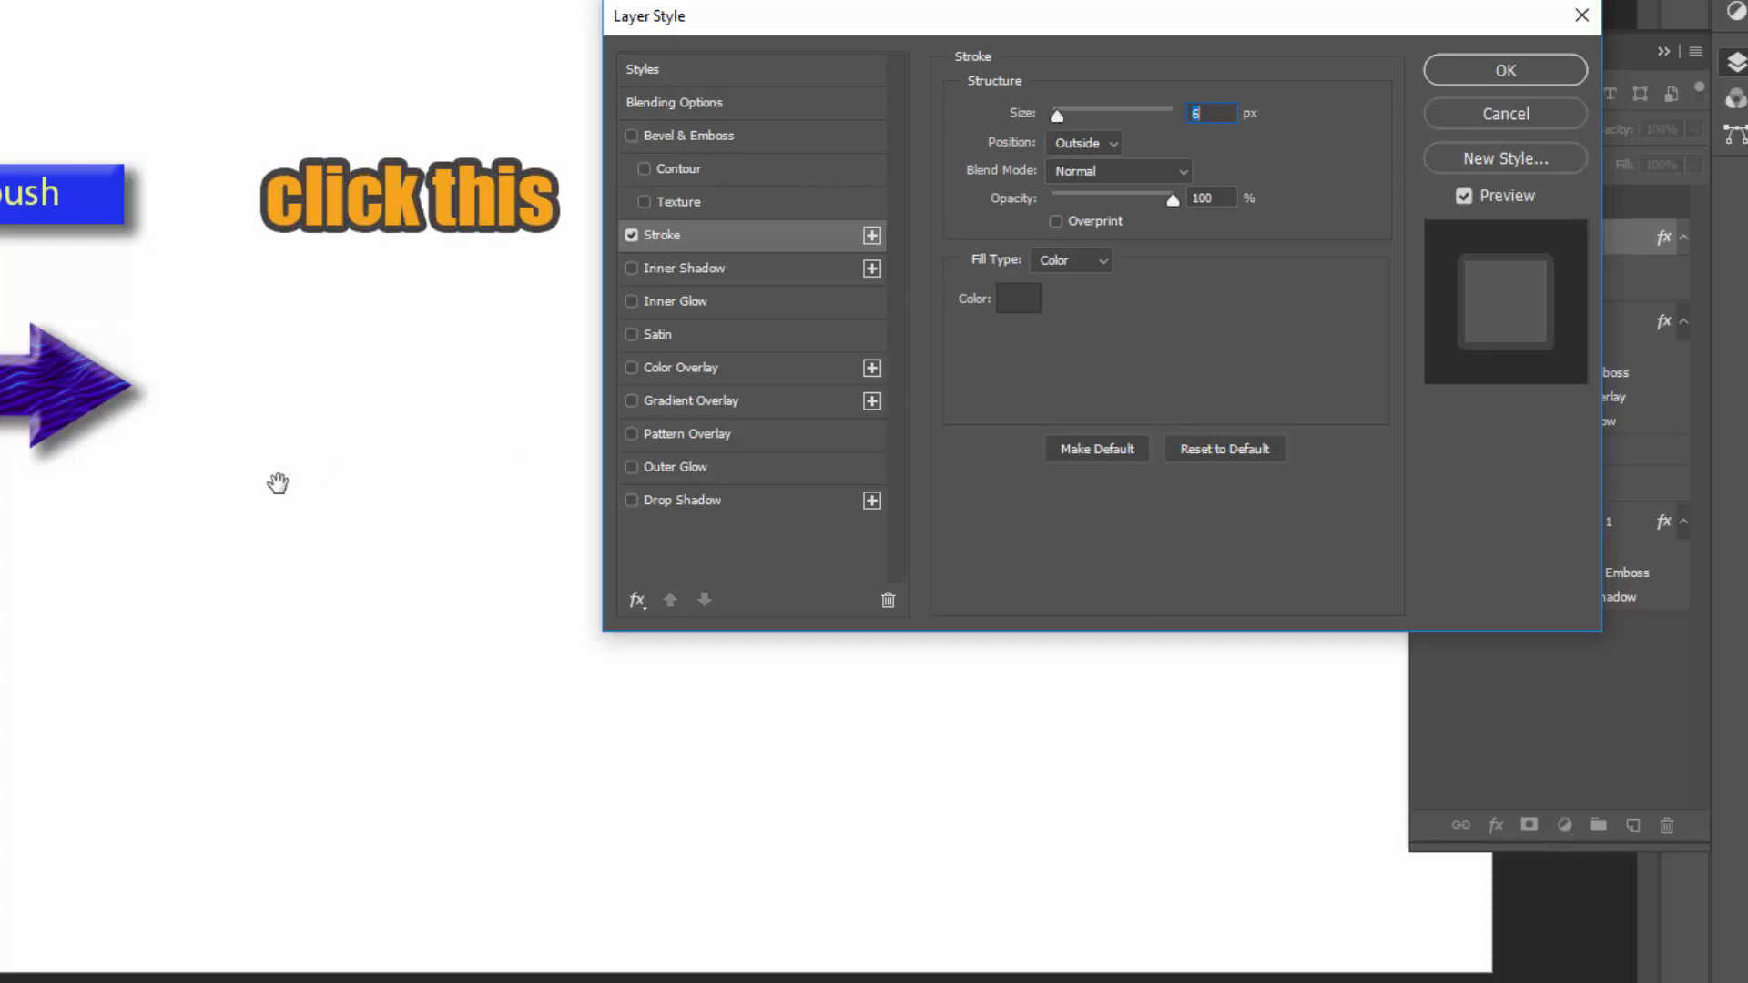
click(1507, 69)
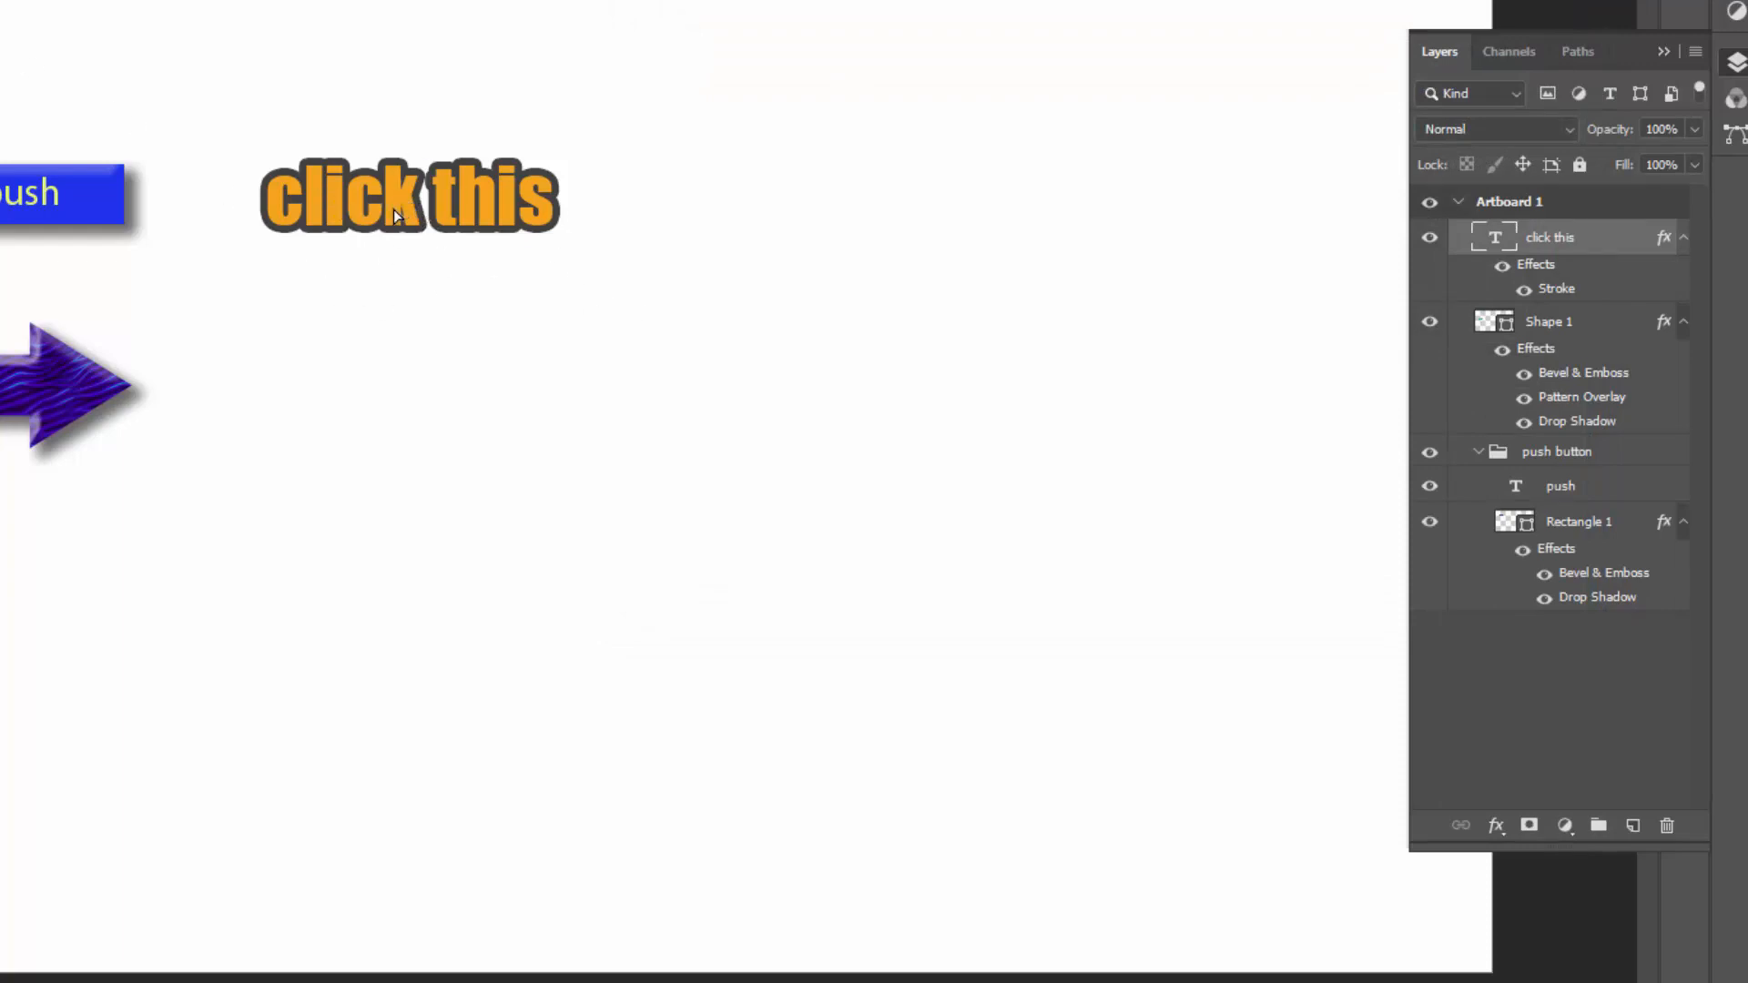
drag(410, 208, 418, 160)
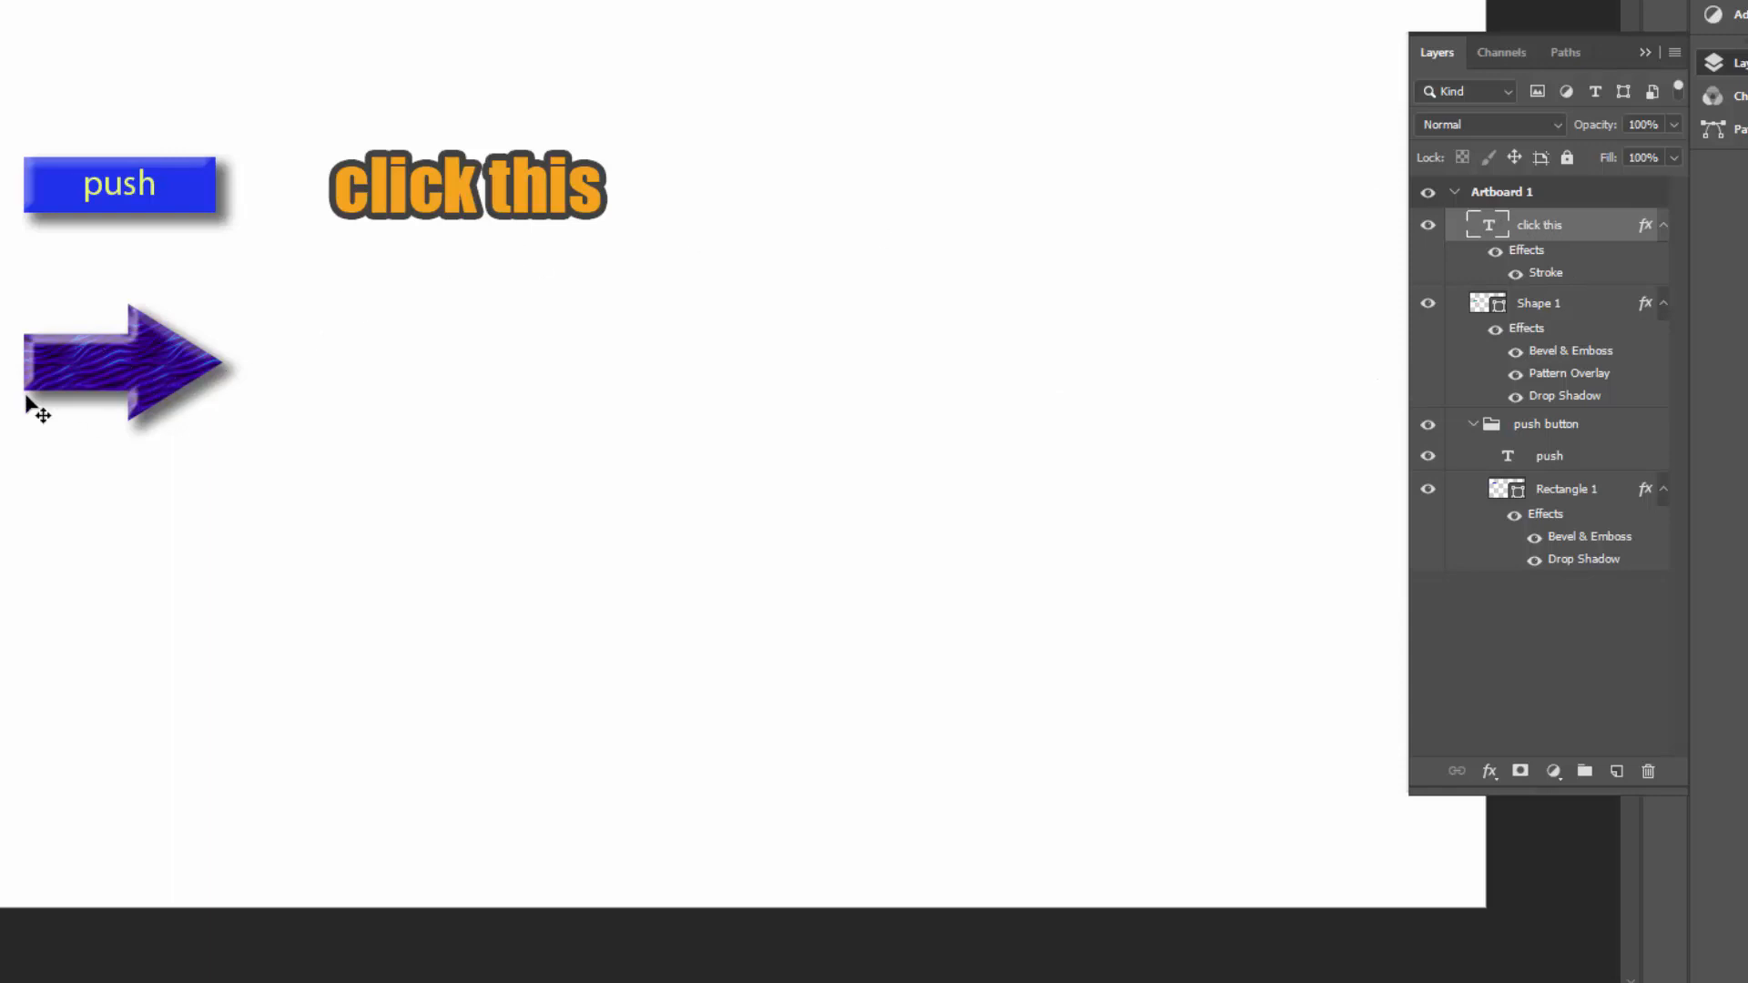
Duplicate the Shape 1 arrow layer within Artboard 1 and place the copy beside the original arrow, beneath the "click this" text.
click(1540, 312)
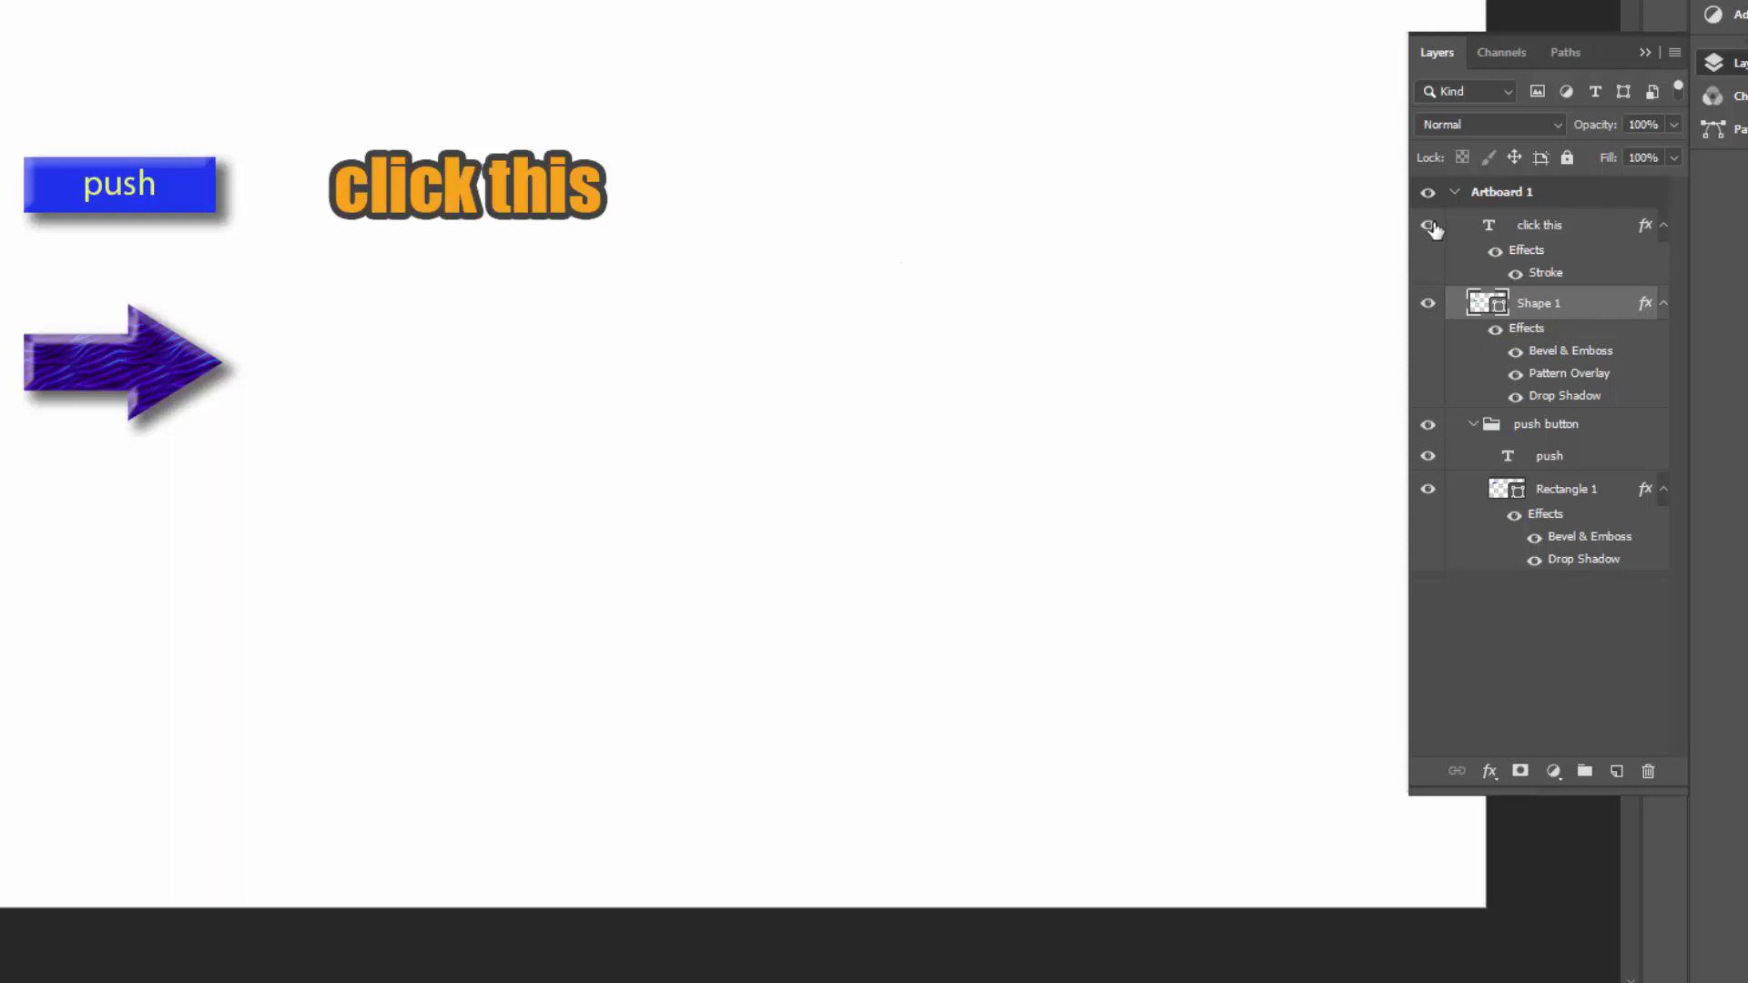
click(1427, 308)
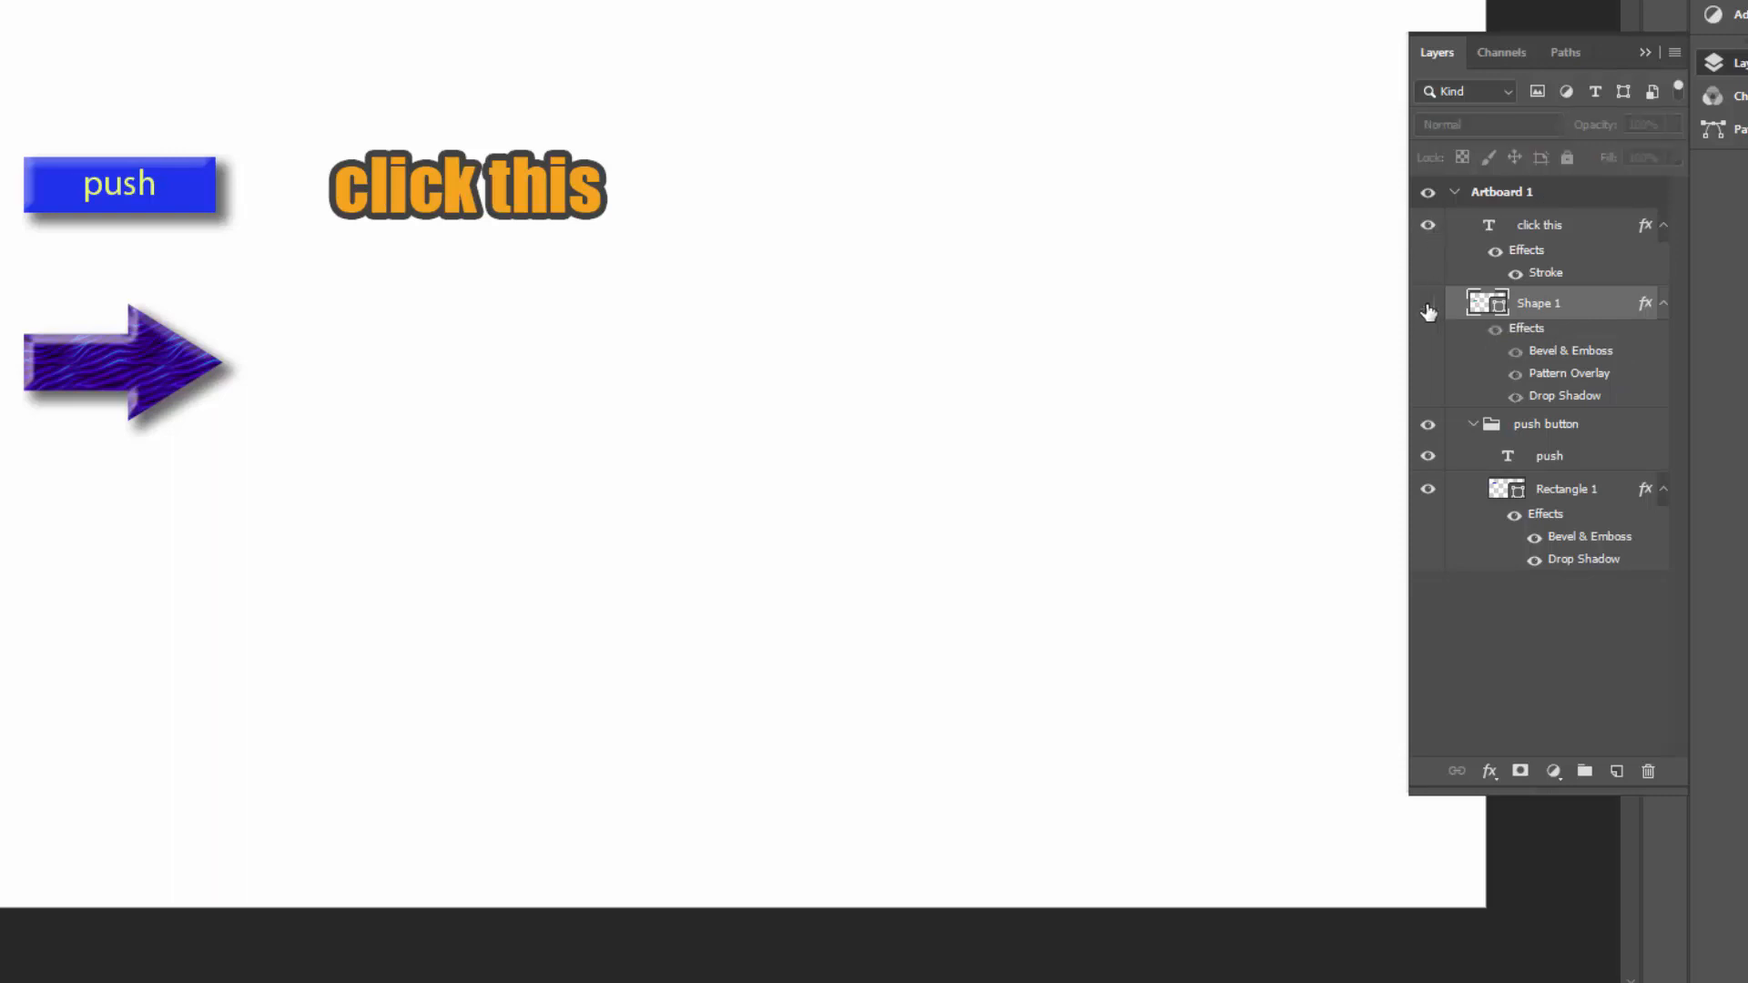
click(1428, 308)
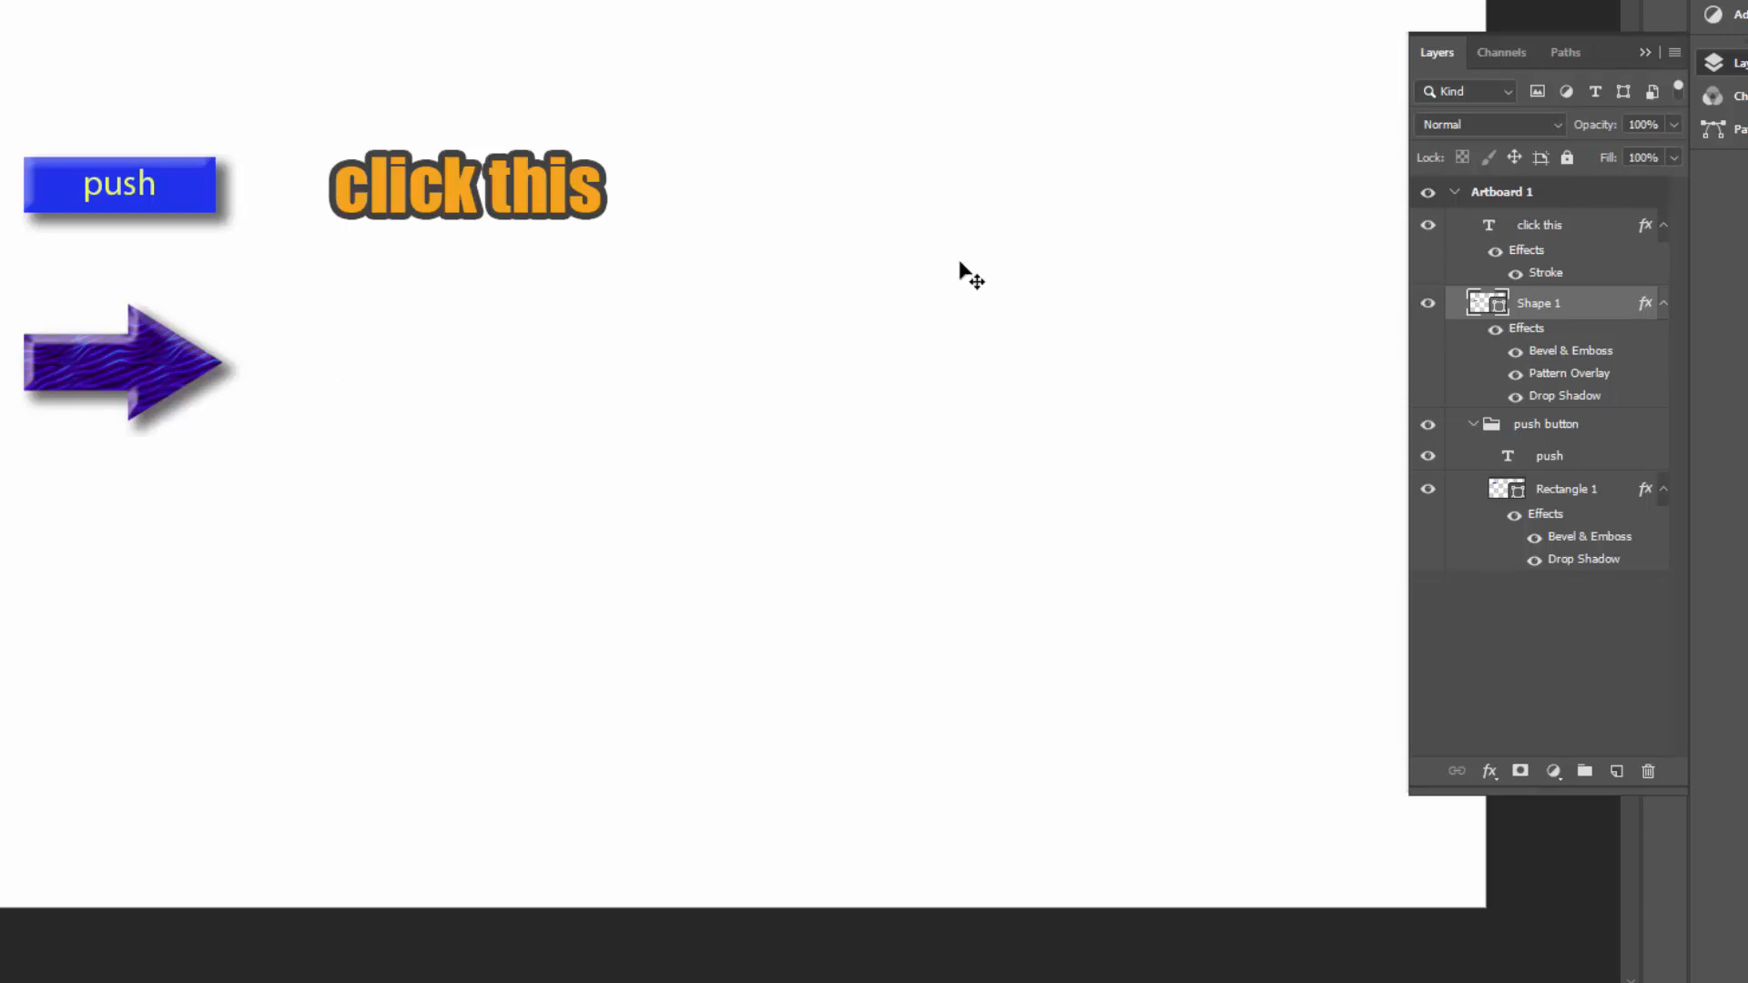
right_click(1533, 311)
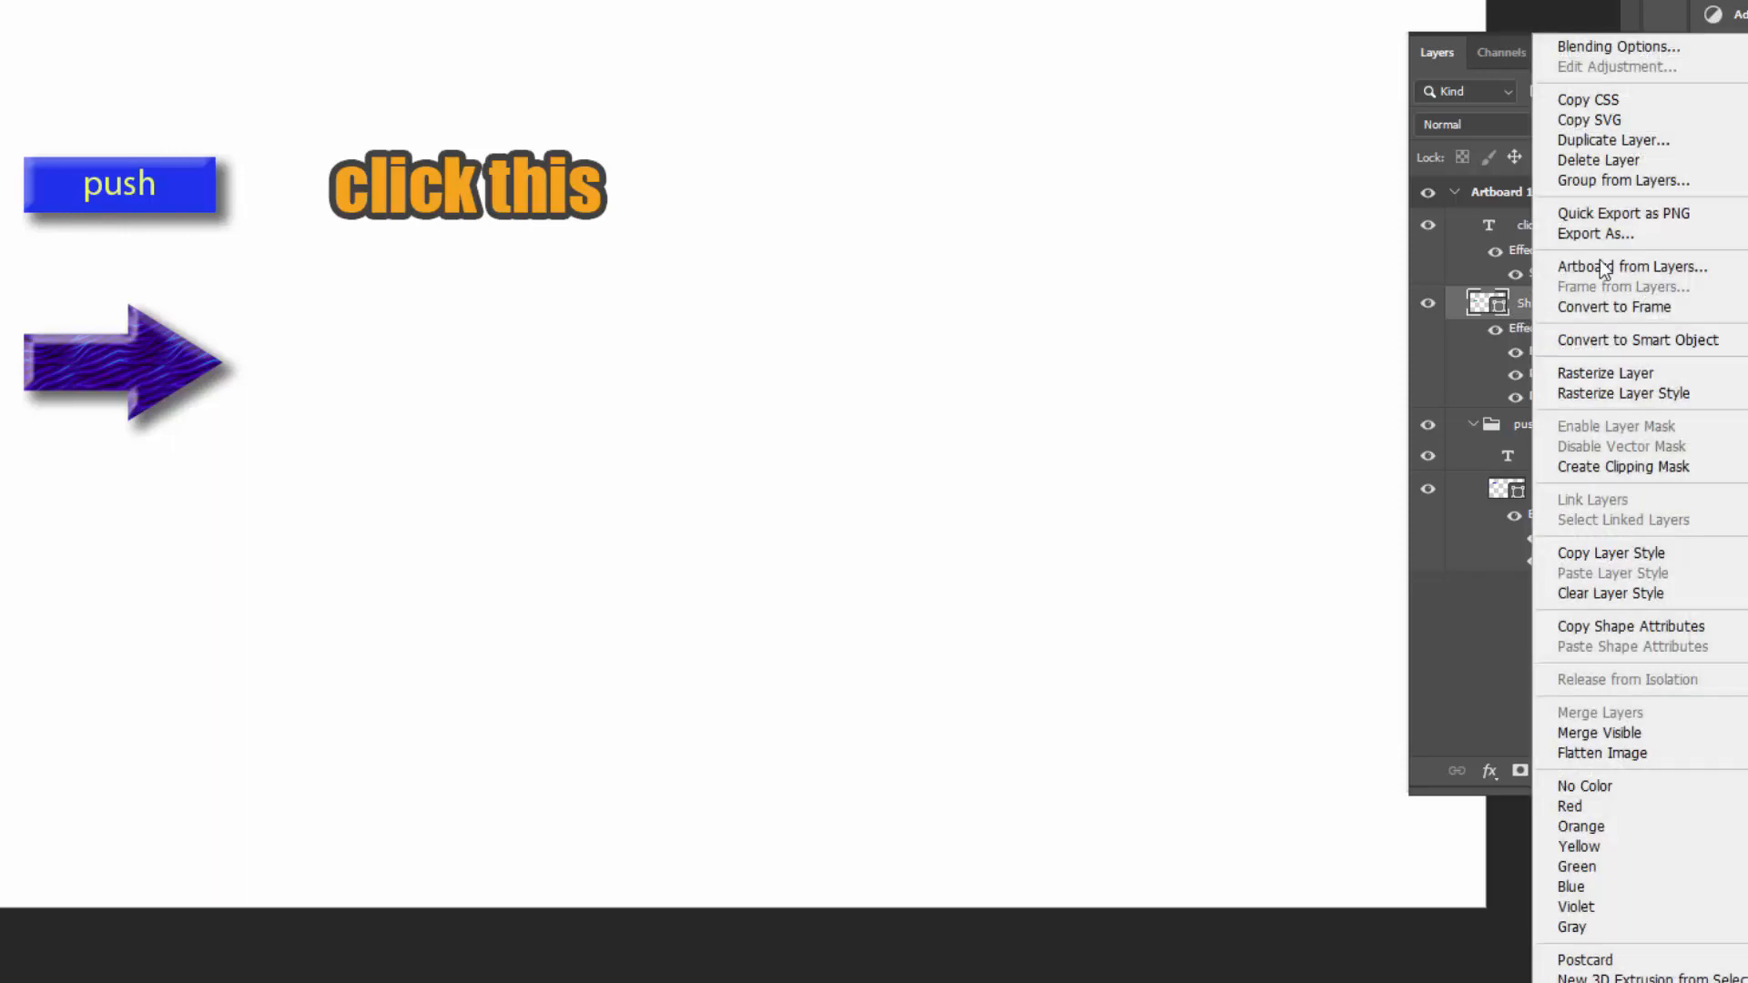
click(1670, 140)
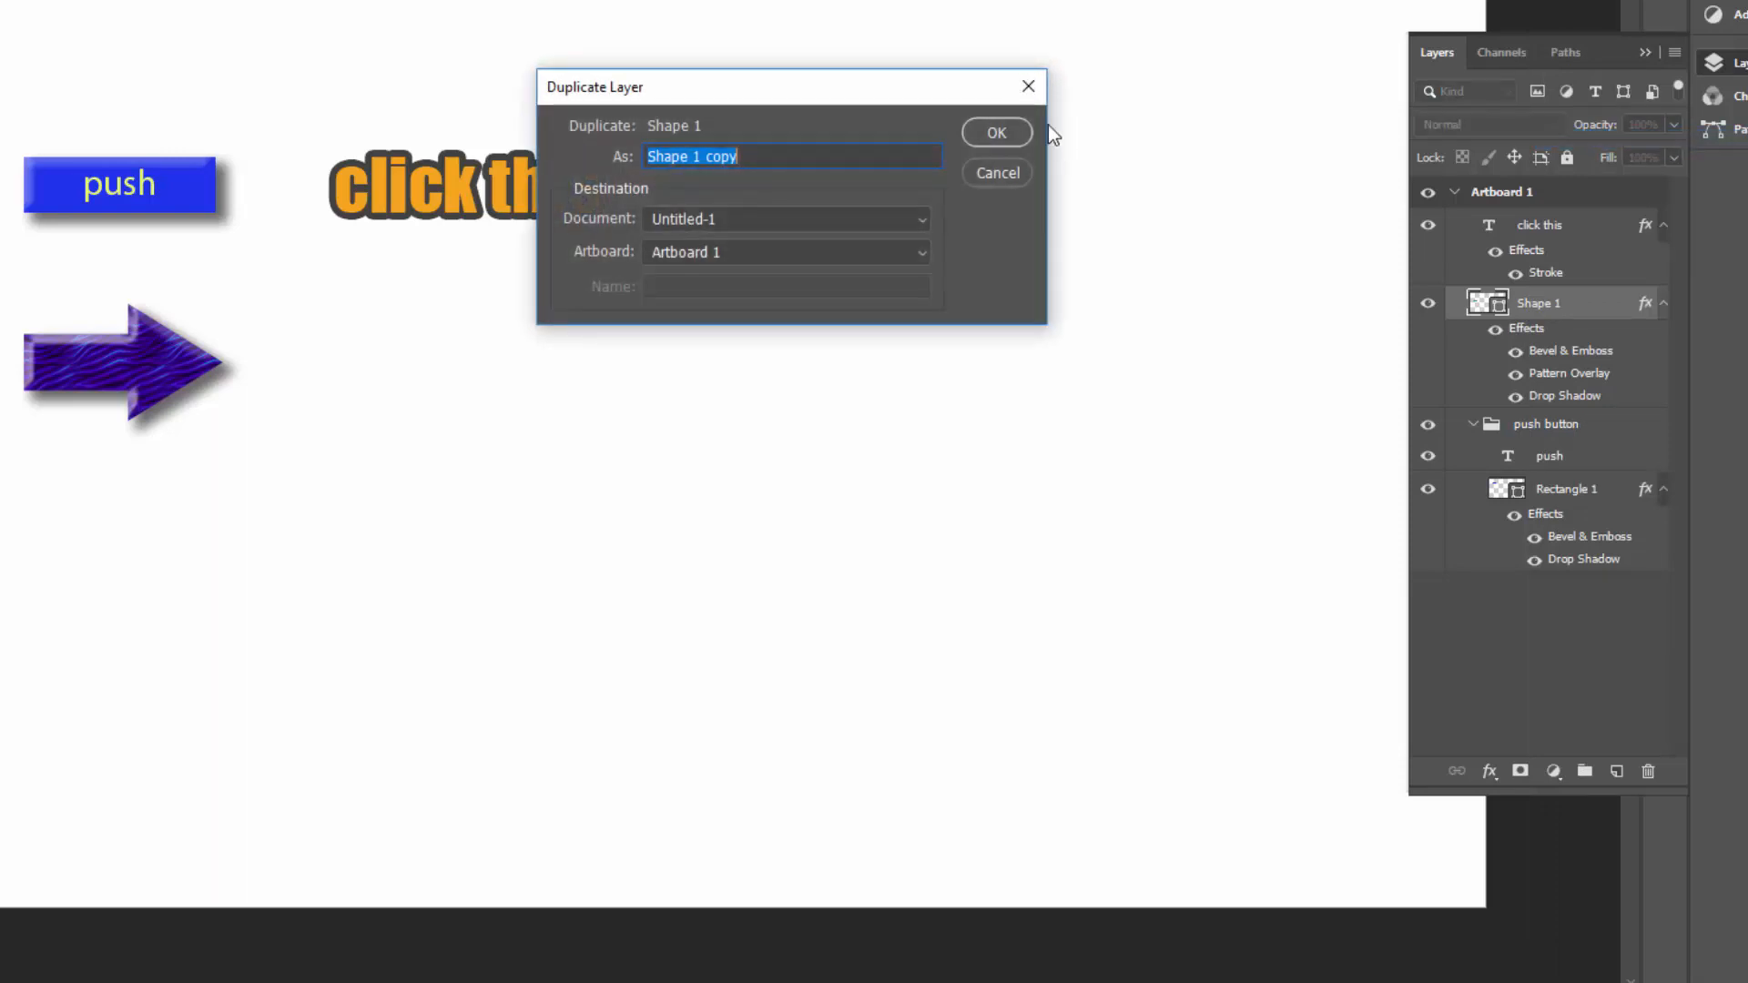
click(997, 137)
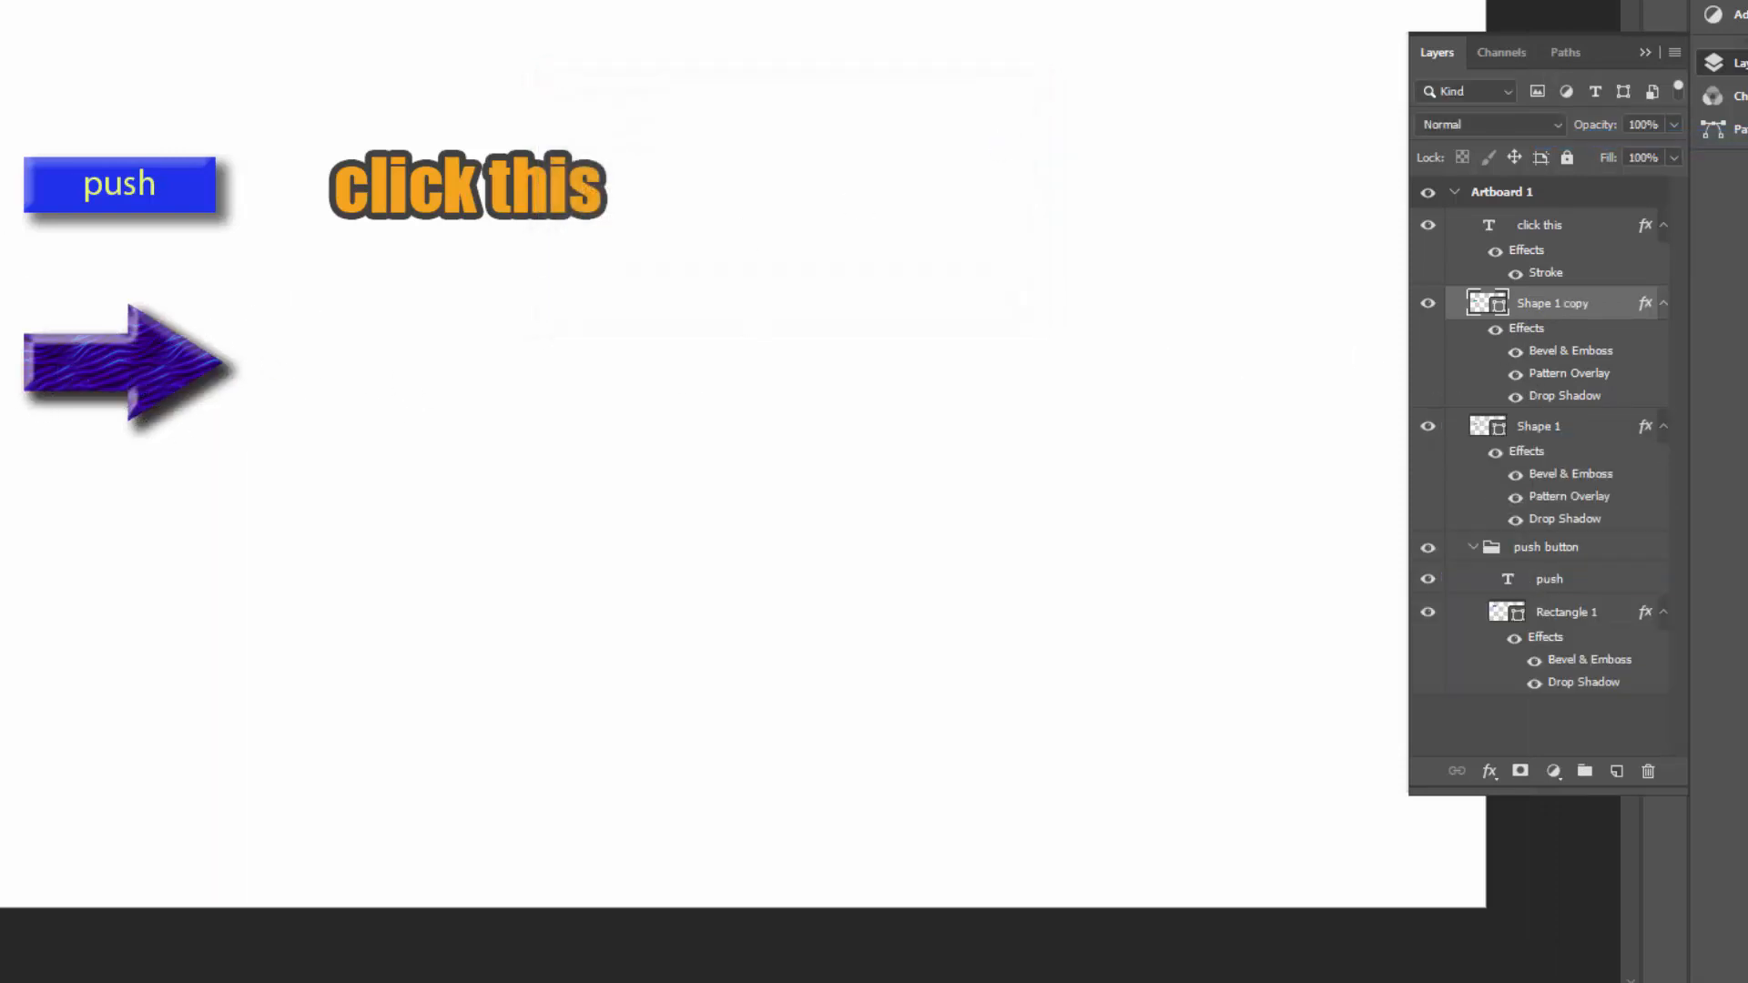
drag(61, 365, 347, 362)
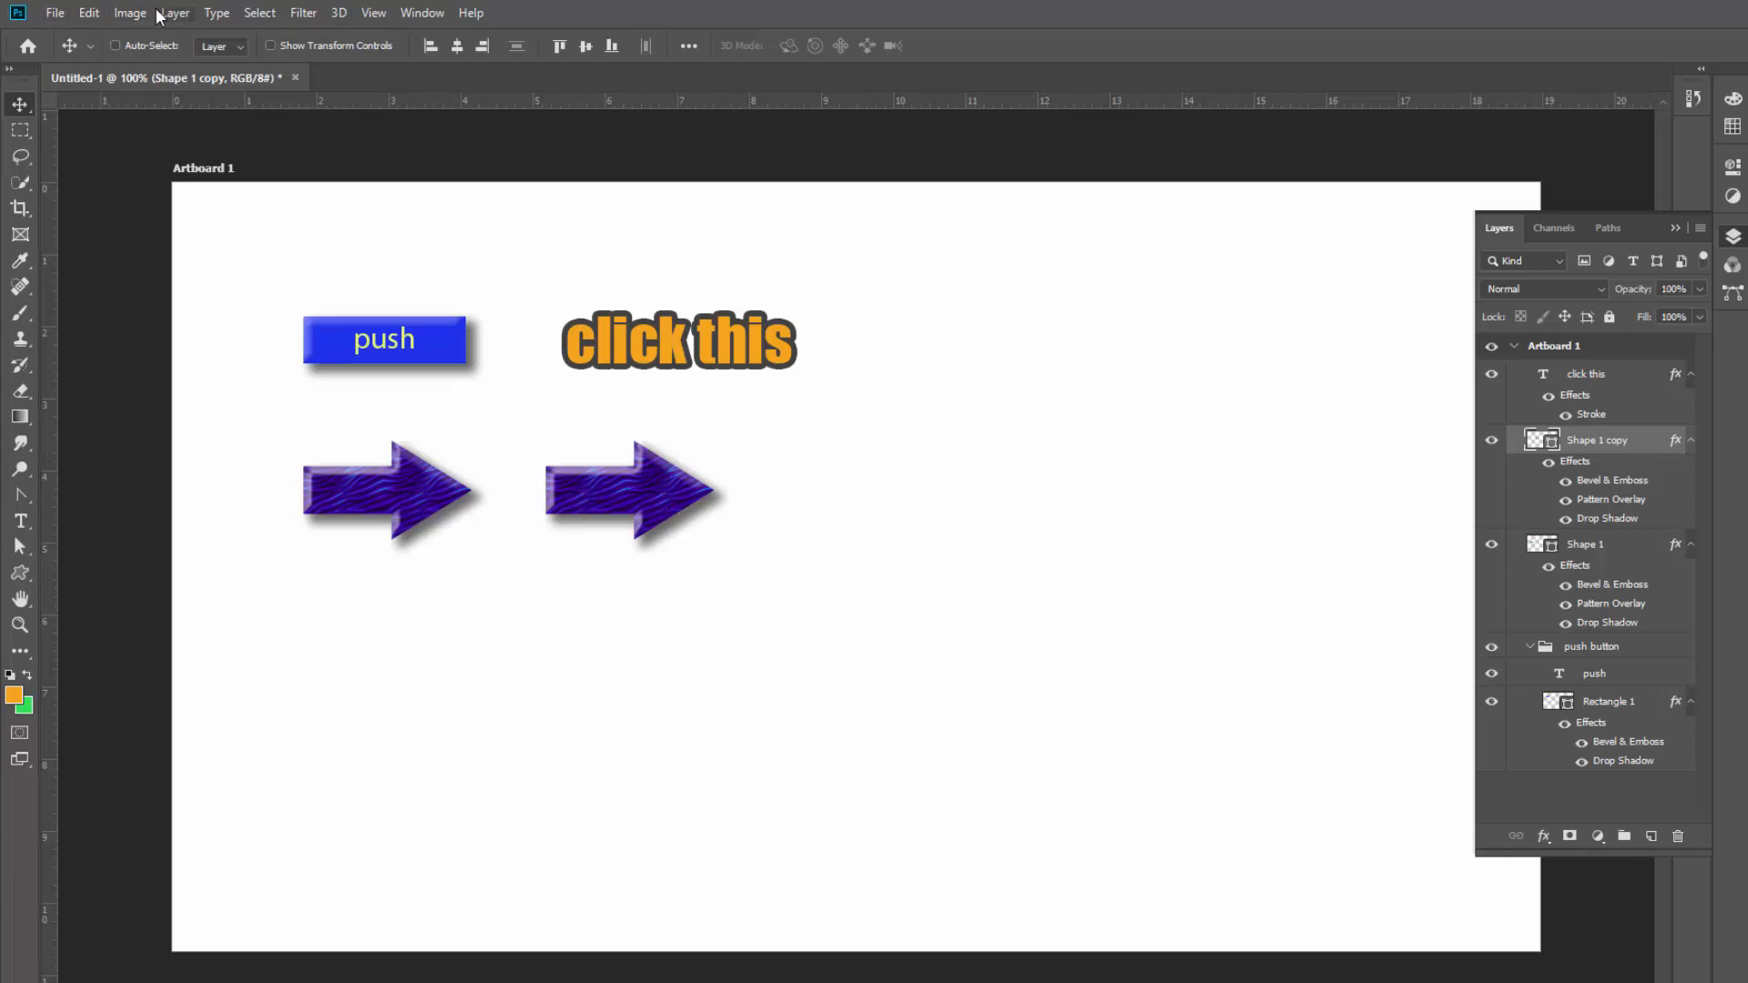
Rotate the arrow copy about -133° so it points up and left, and move it slightly closer to the original arrow.
click(90, 18)
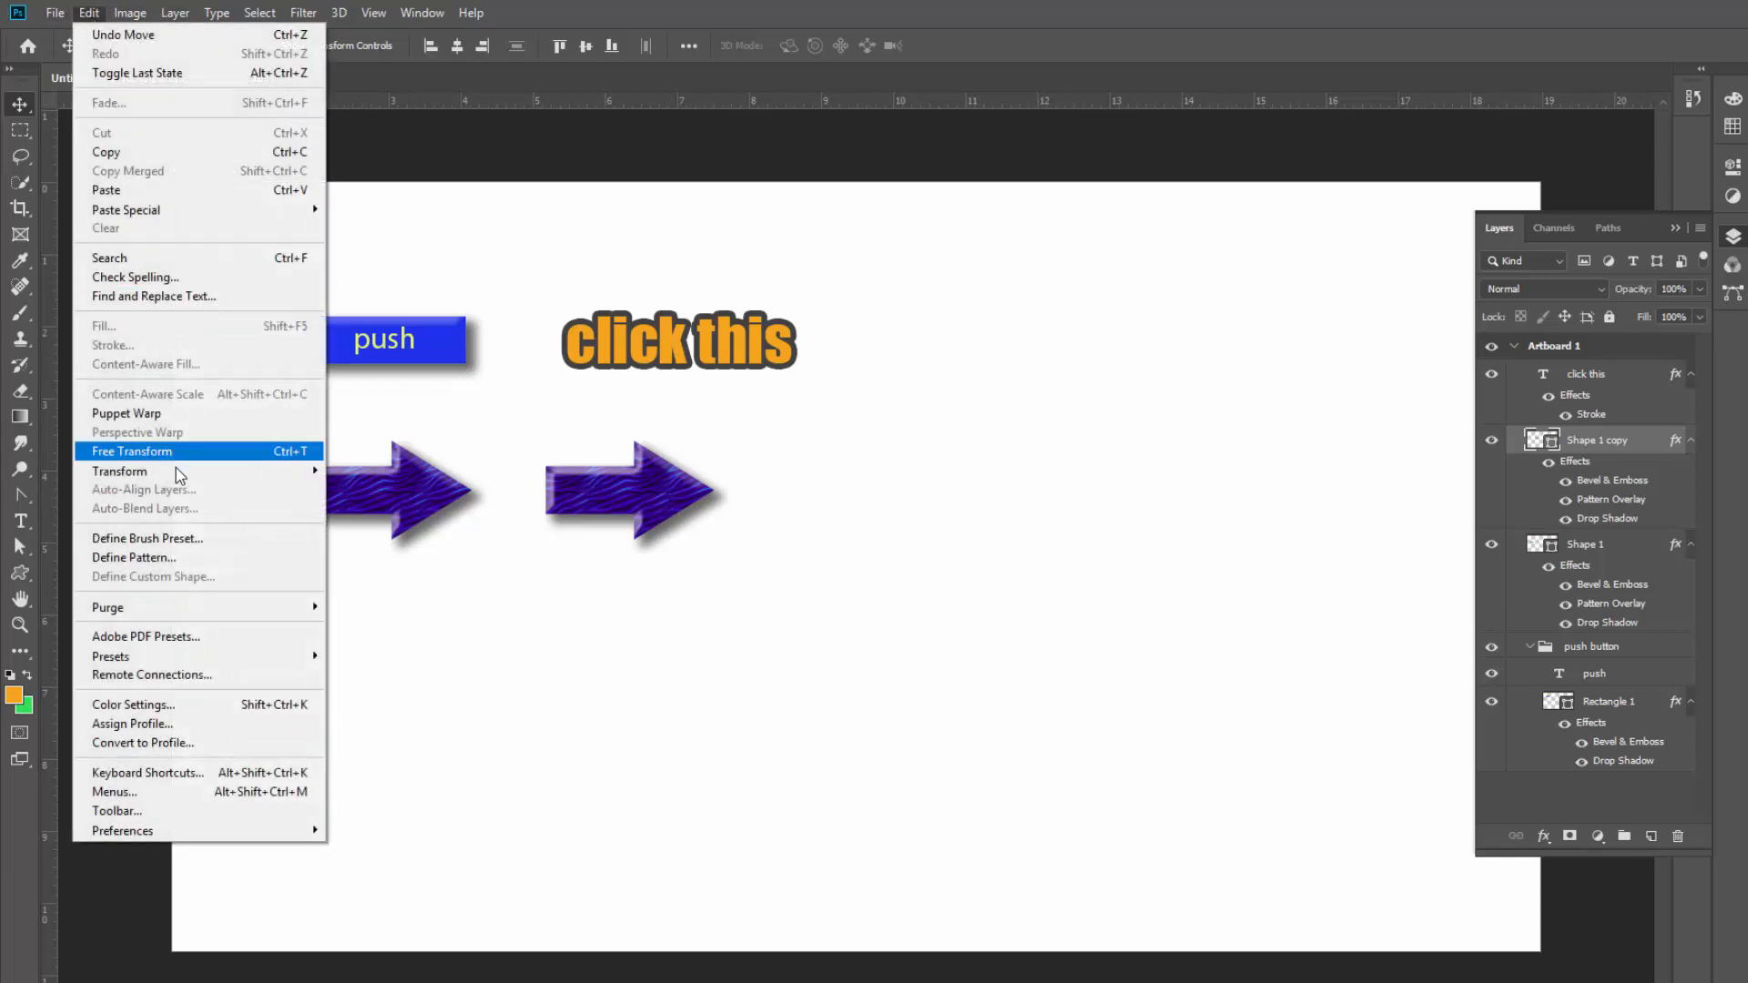
mouse_move(178, 480)
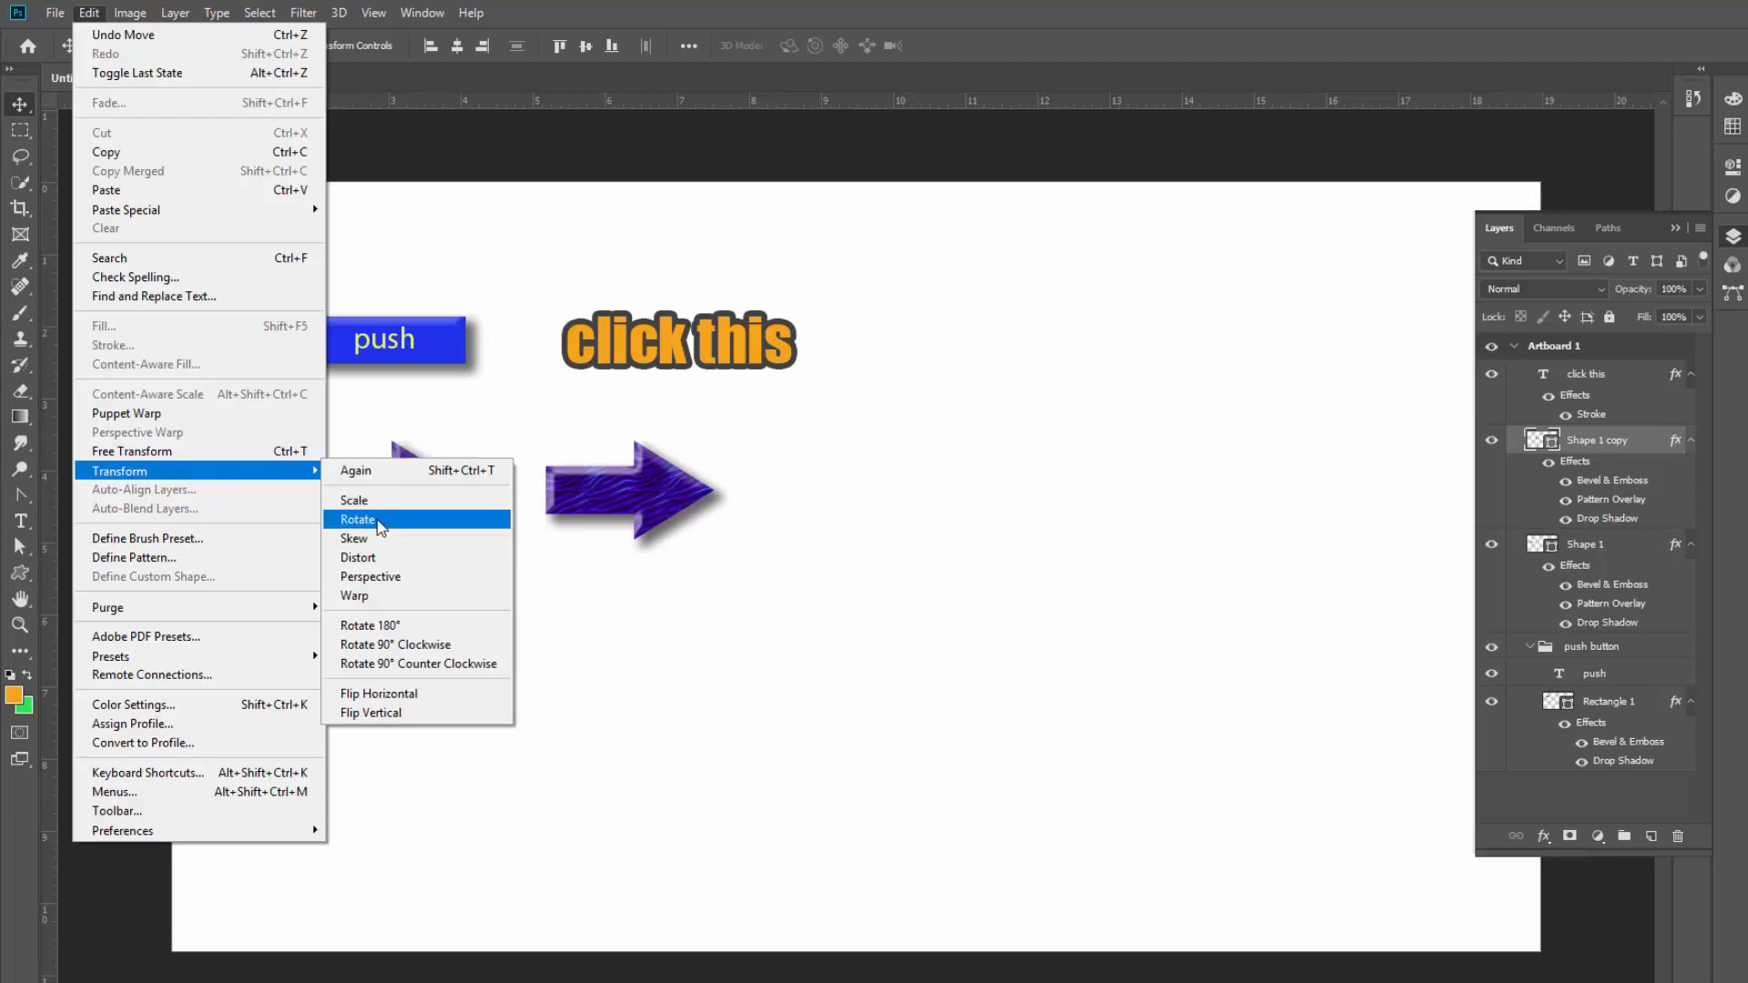
click(379, 521)
drag(729, 434, 483, 444)
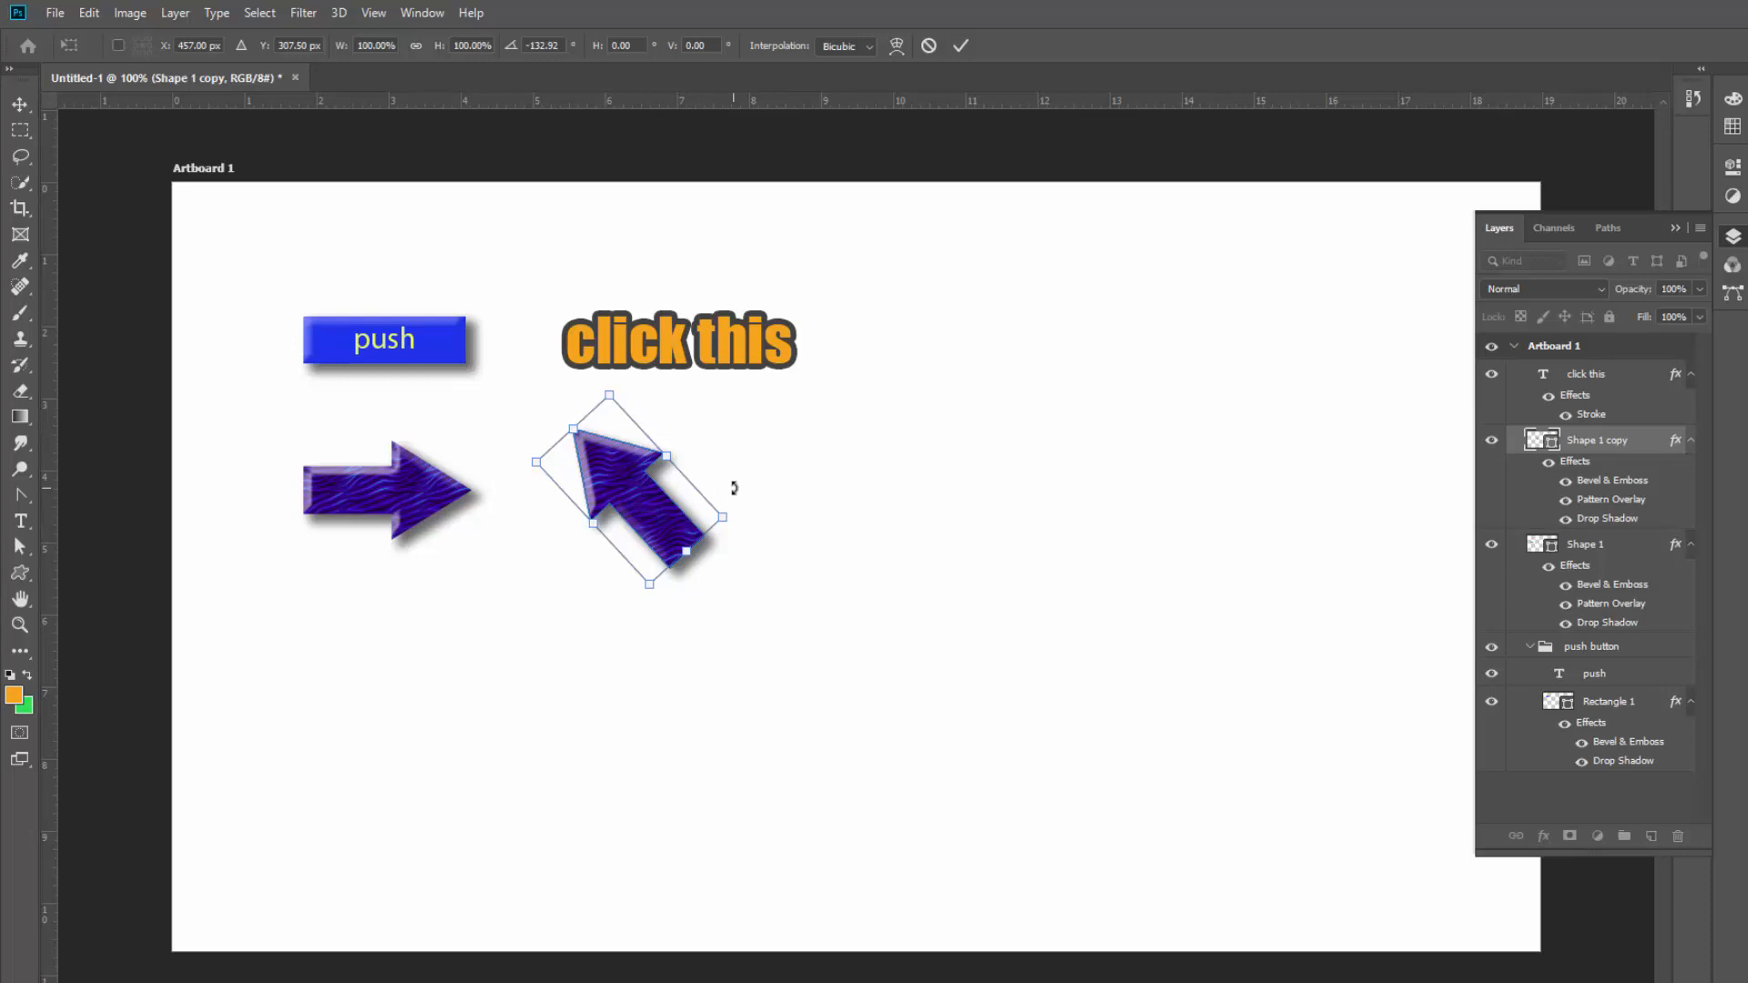
key(Return)
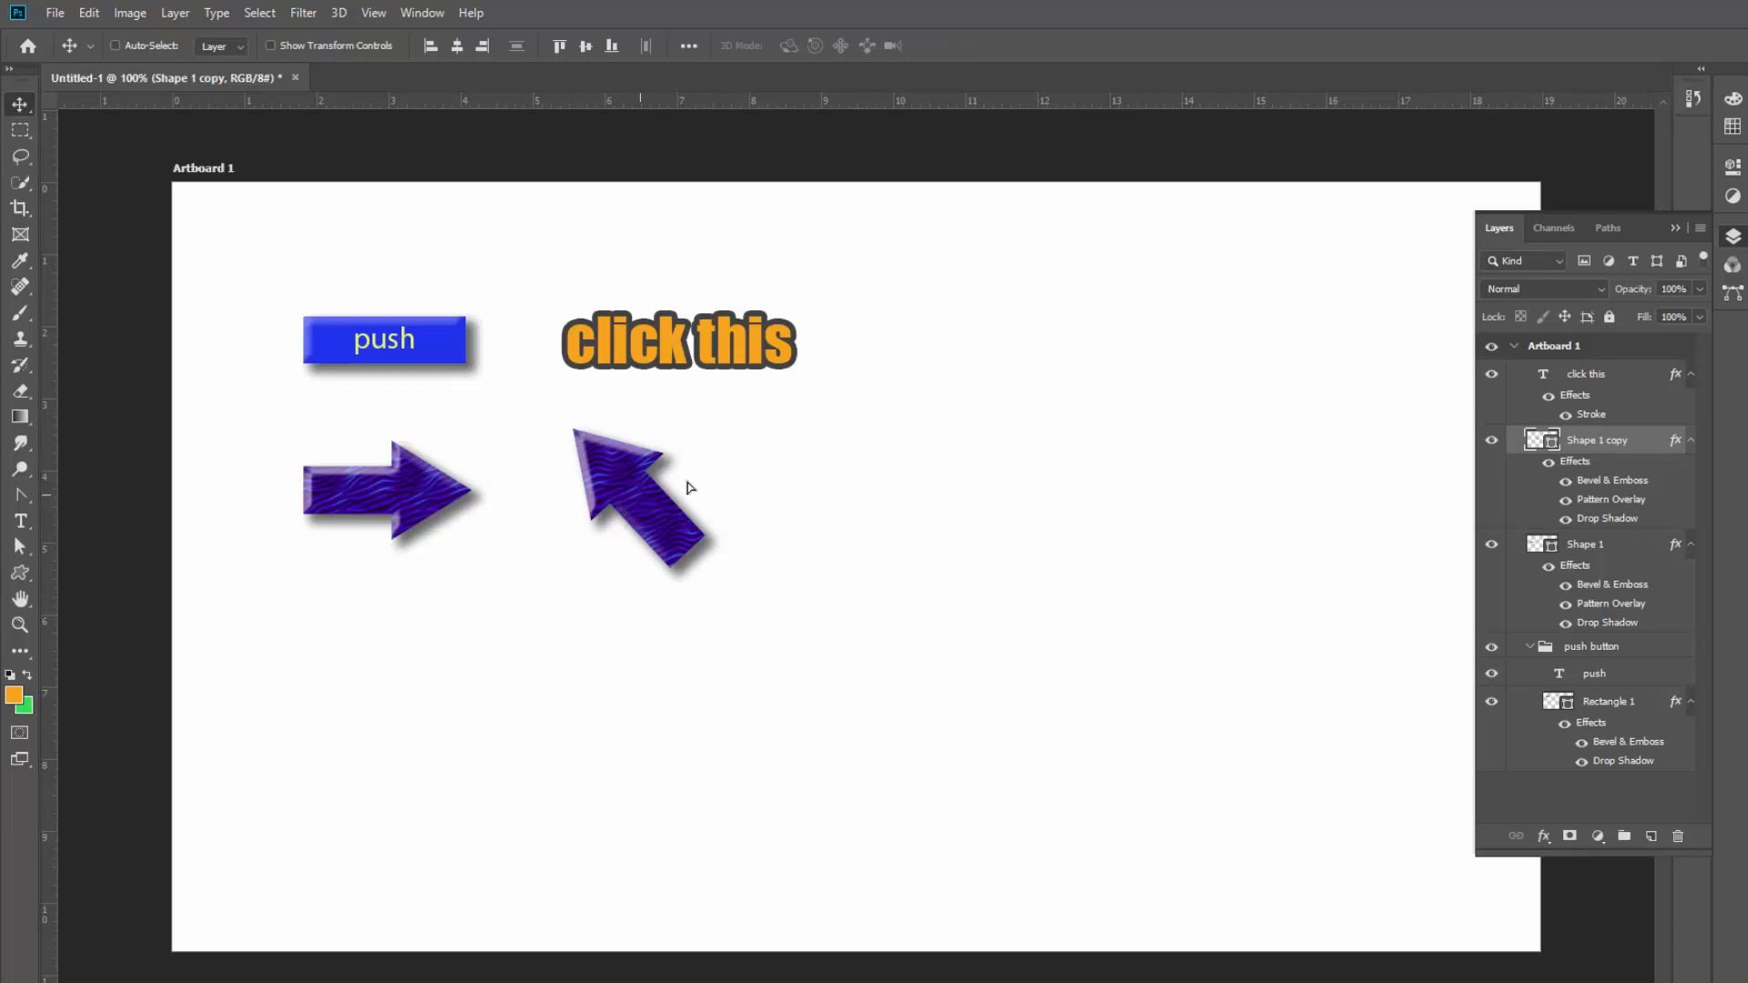
drag(689, 487, 598, 496)
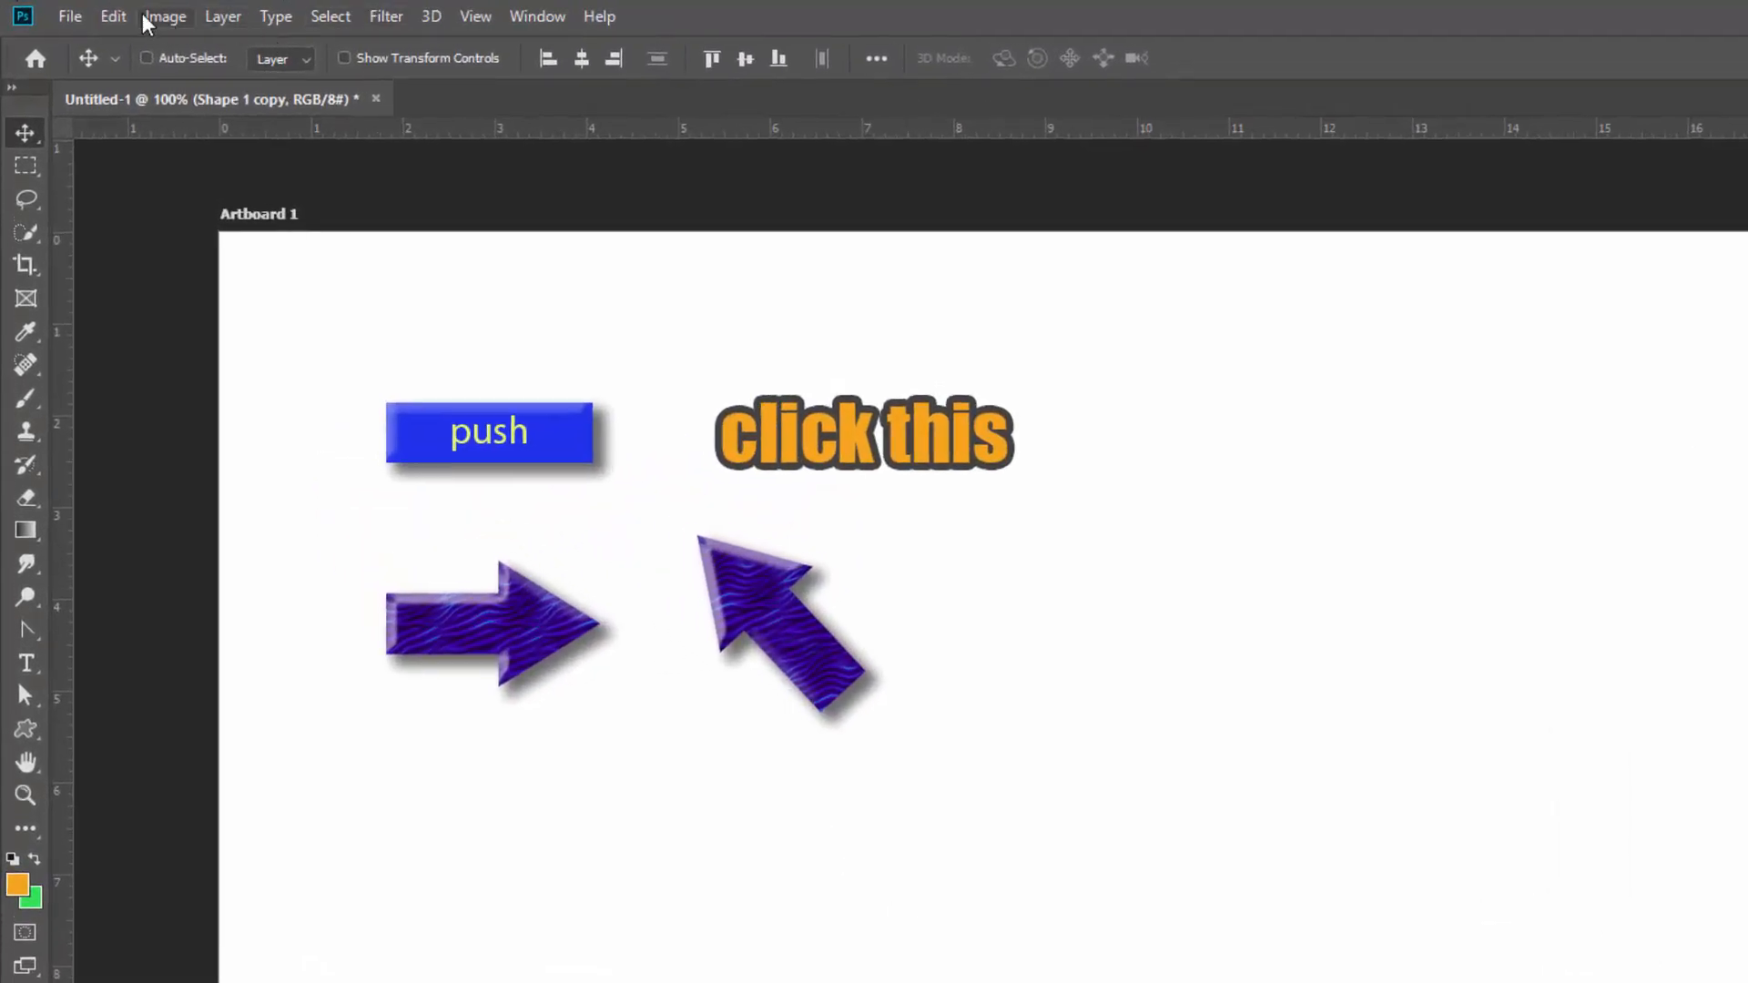
click(113, 17)
mouse_move(273, 609)
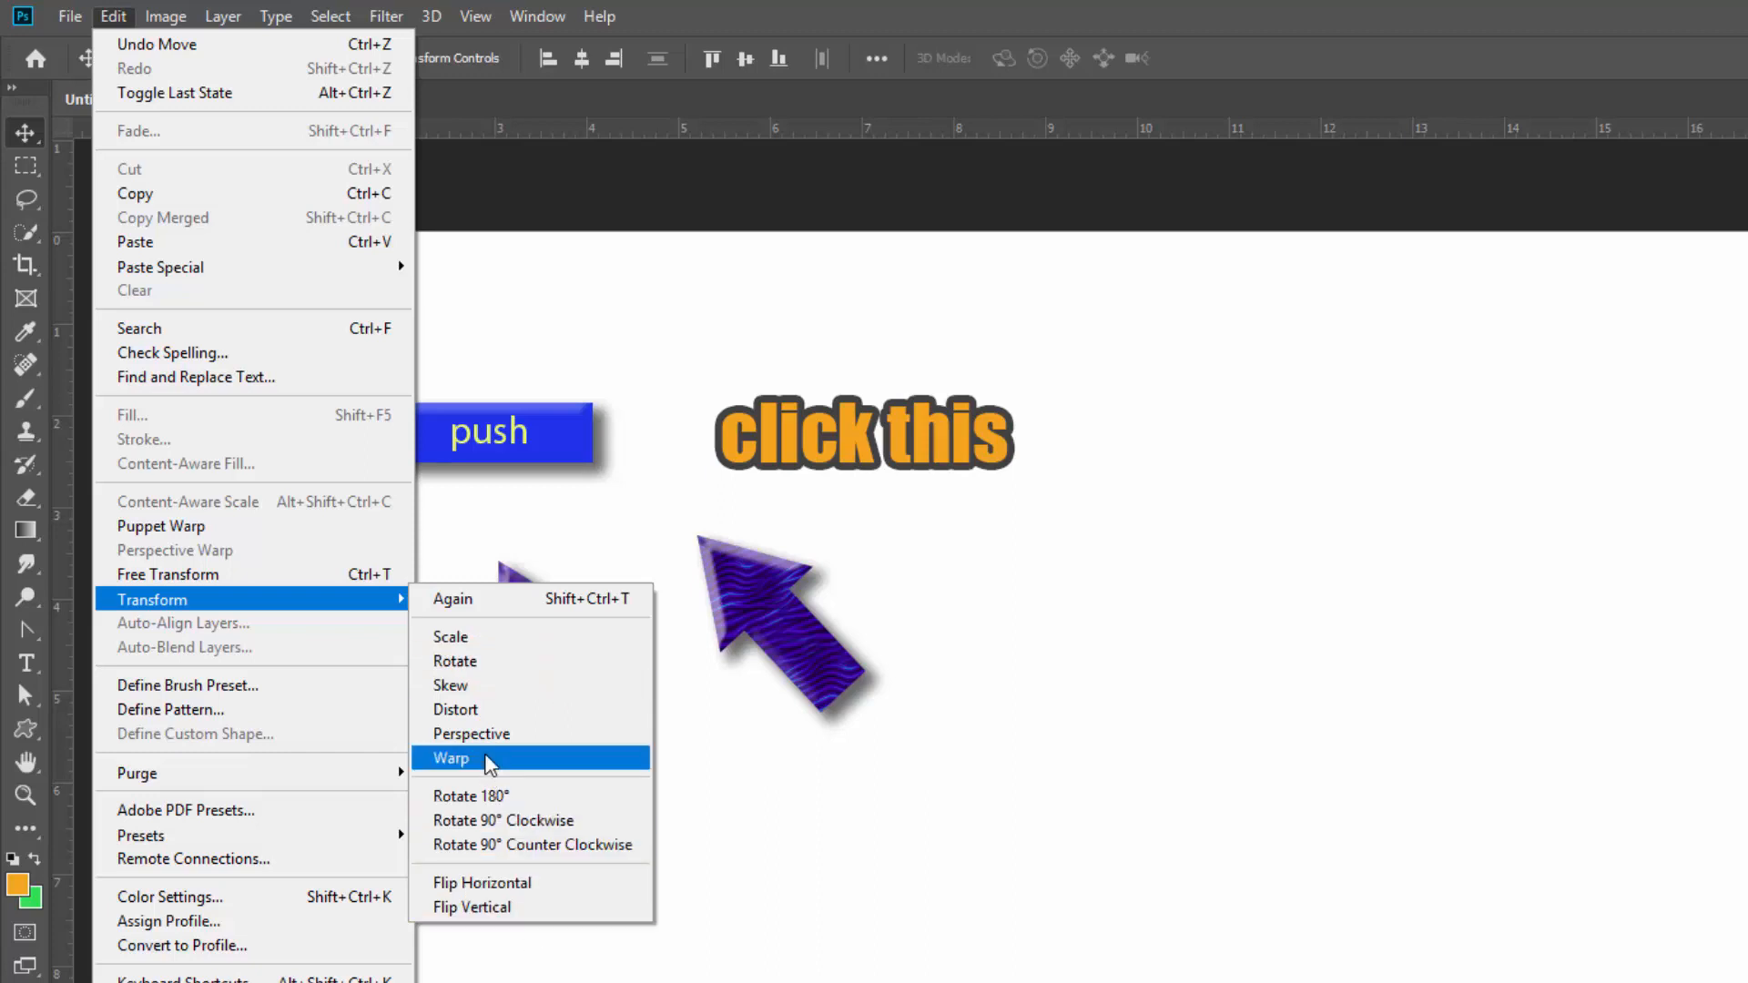
click(1087, 652)
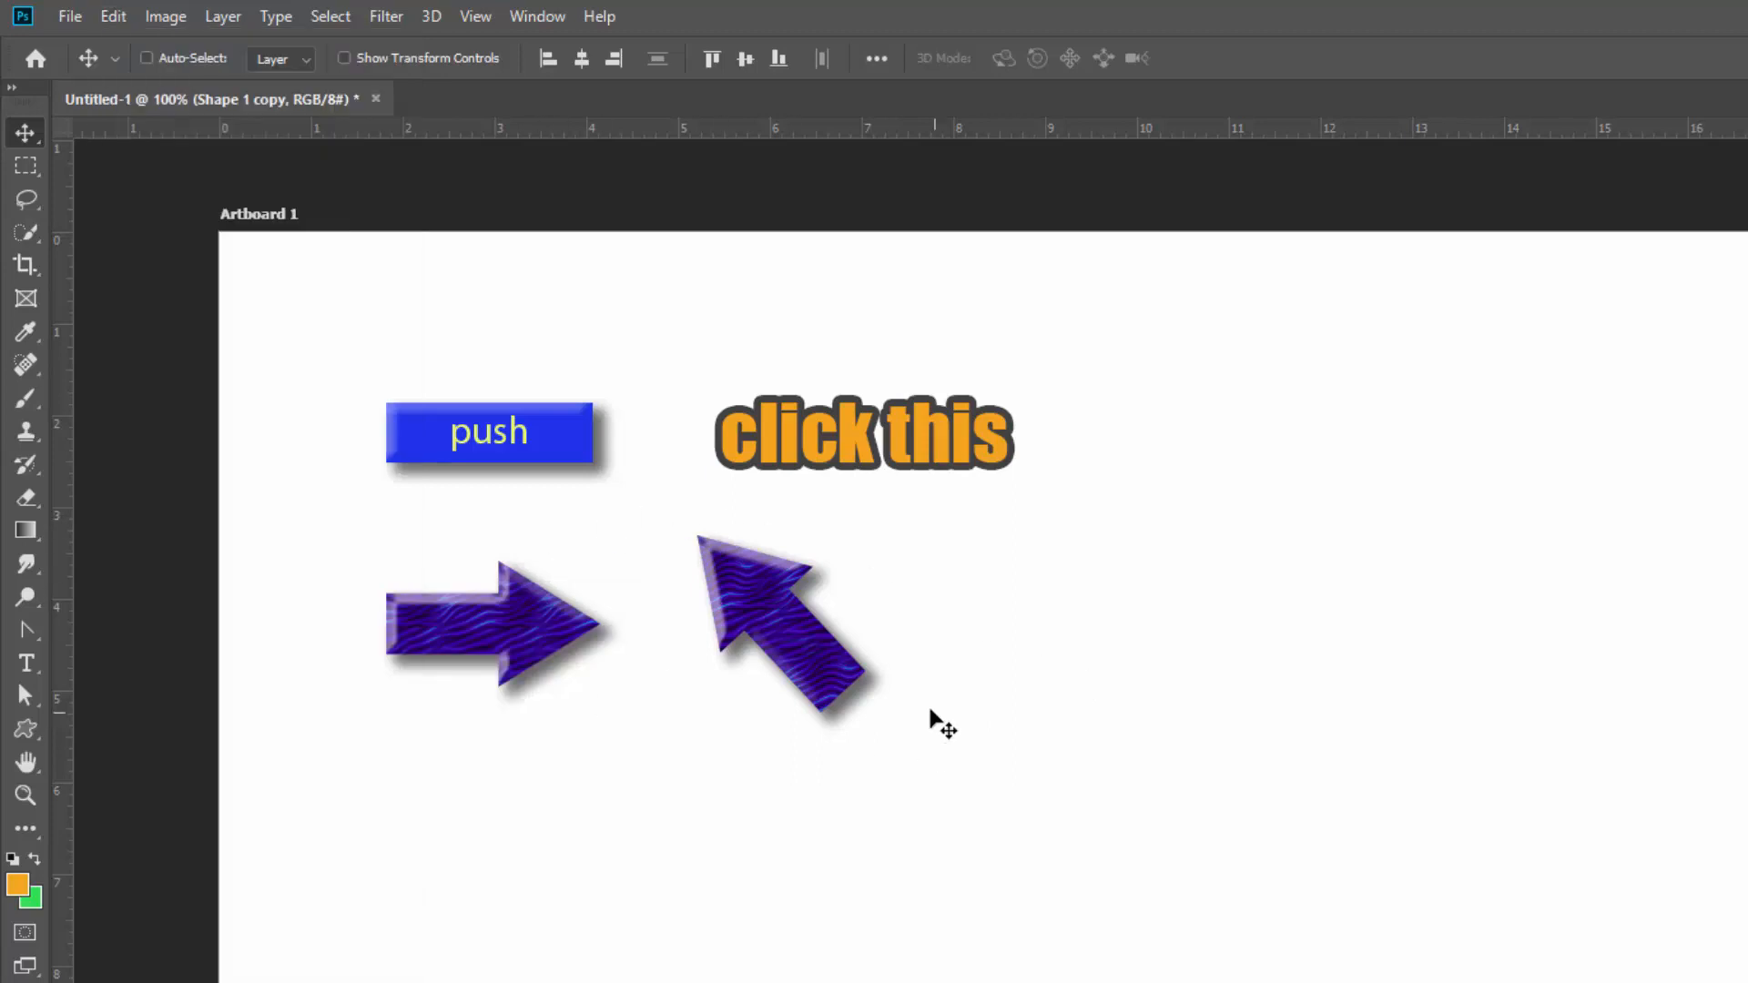